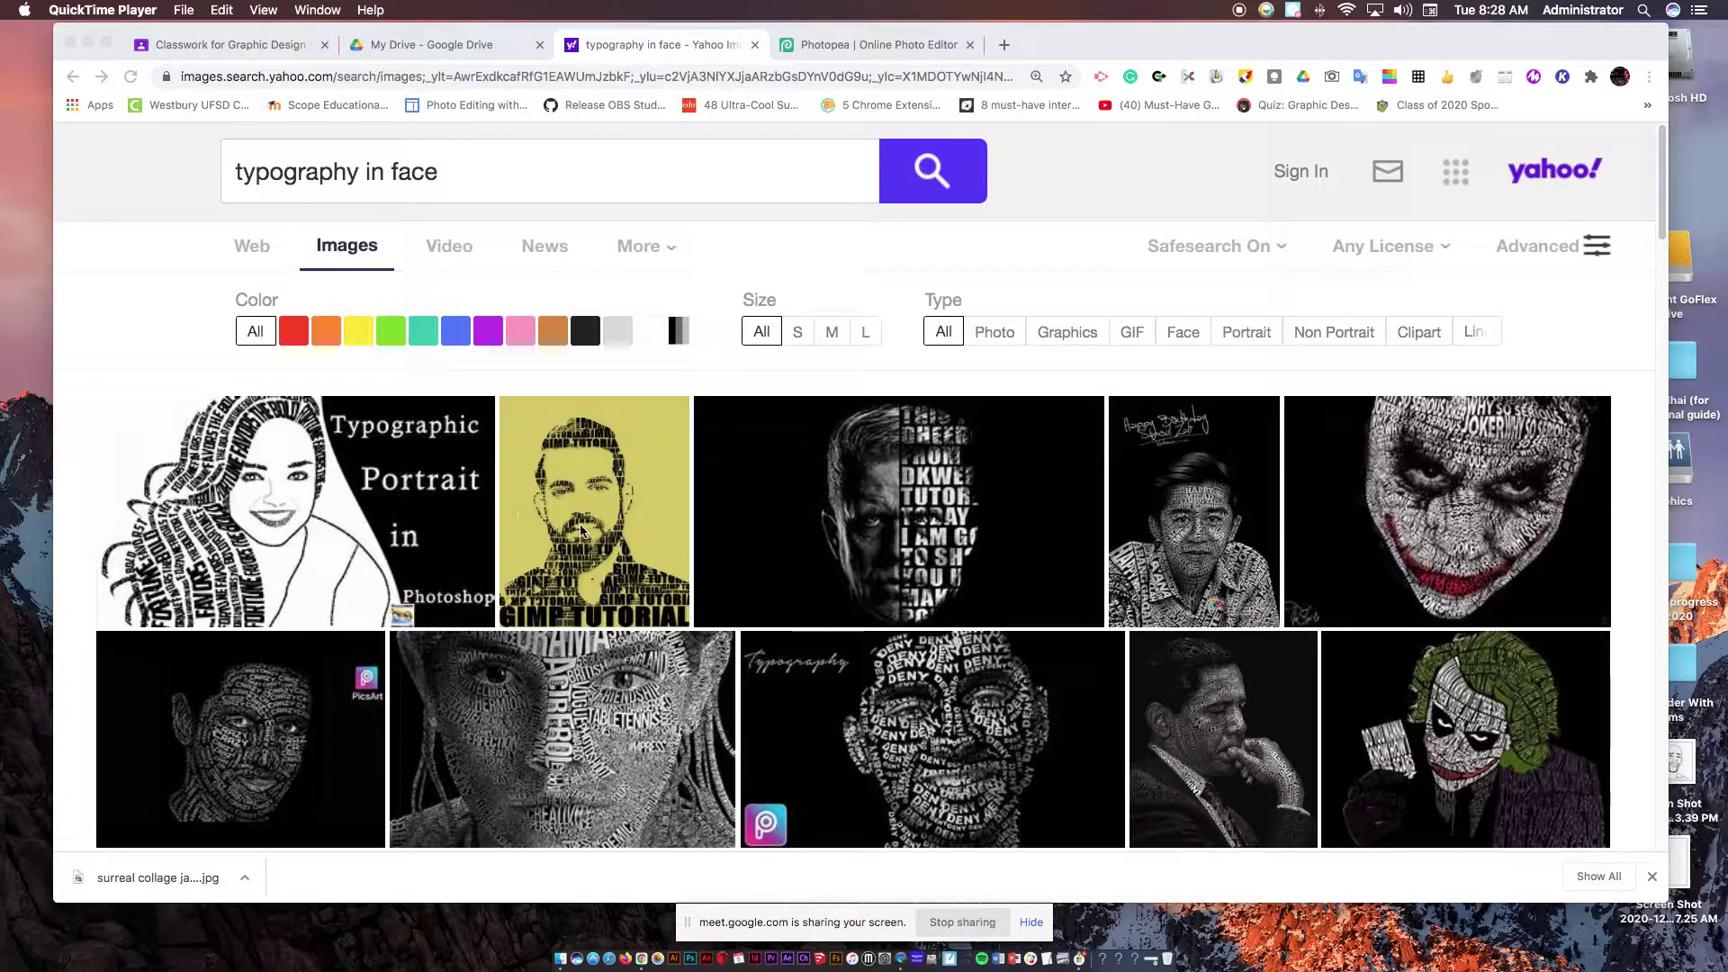
- Browse the 'typography in face' results and preview the three singers' typographic portrait from digtoknow.com
scroll(648, 585, "down", 1)
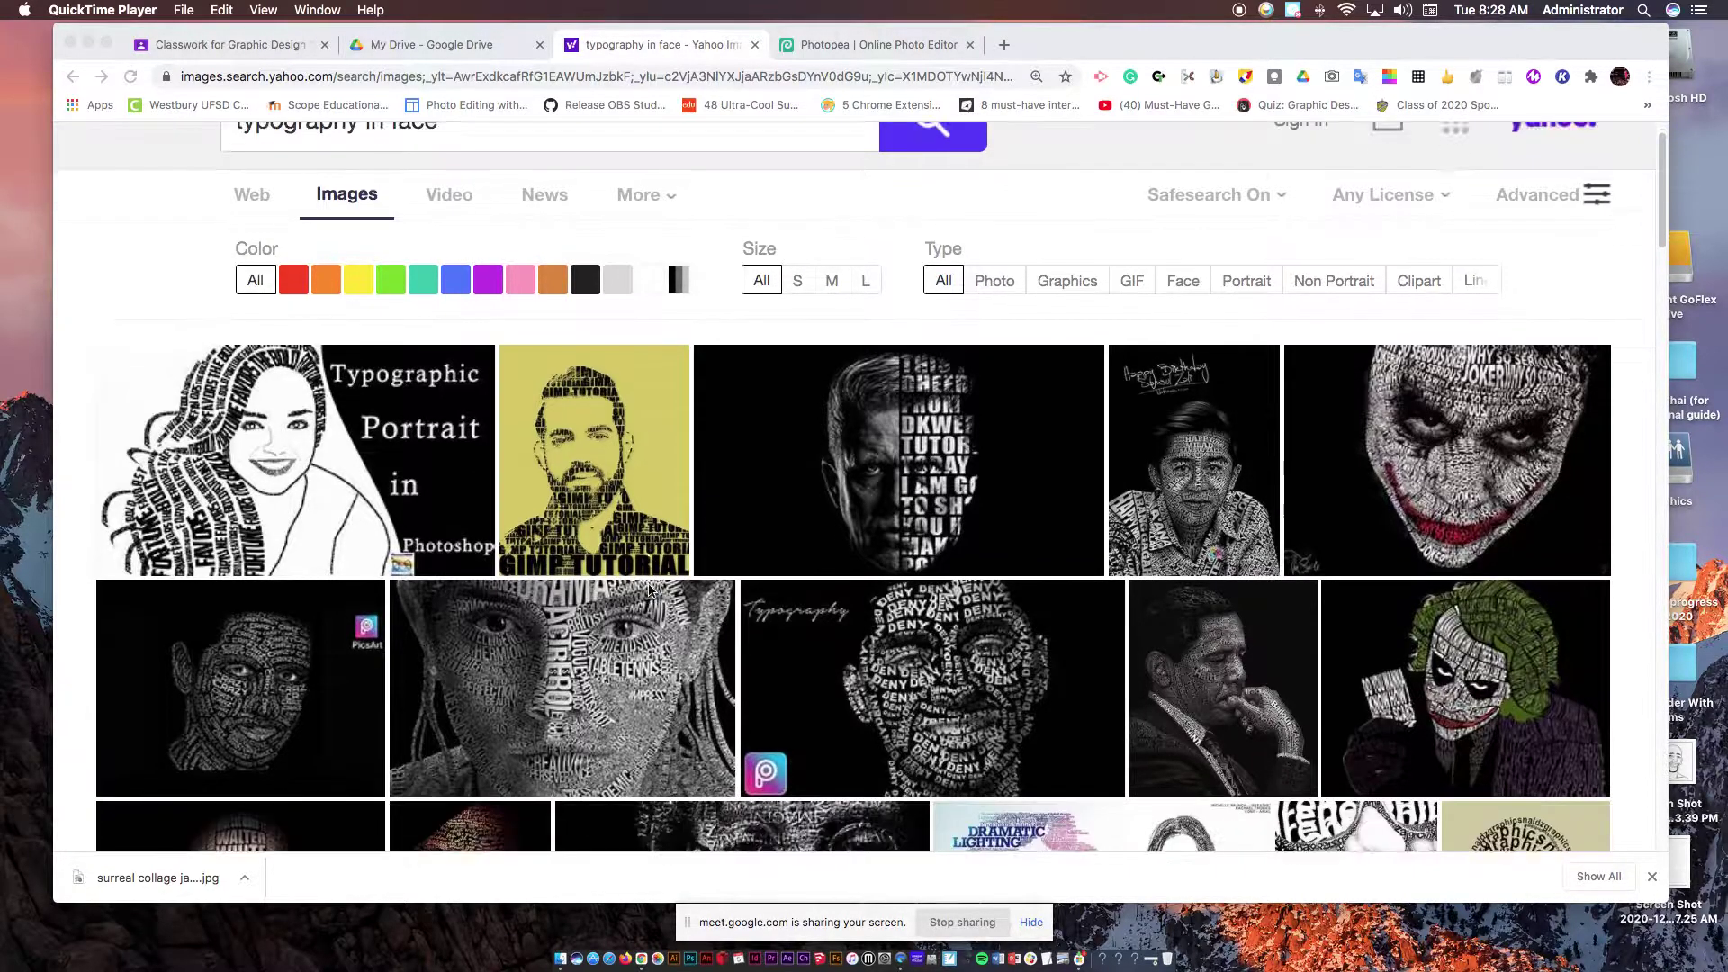
scroll(648, 590, "down", 6)
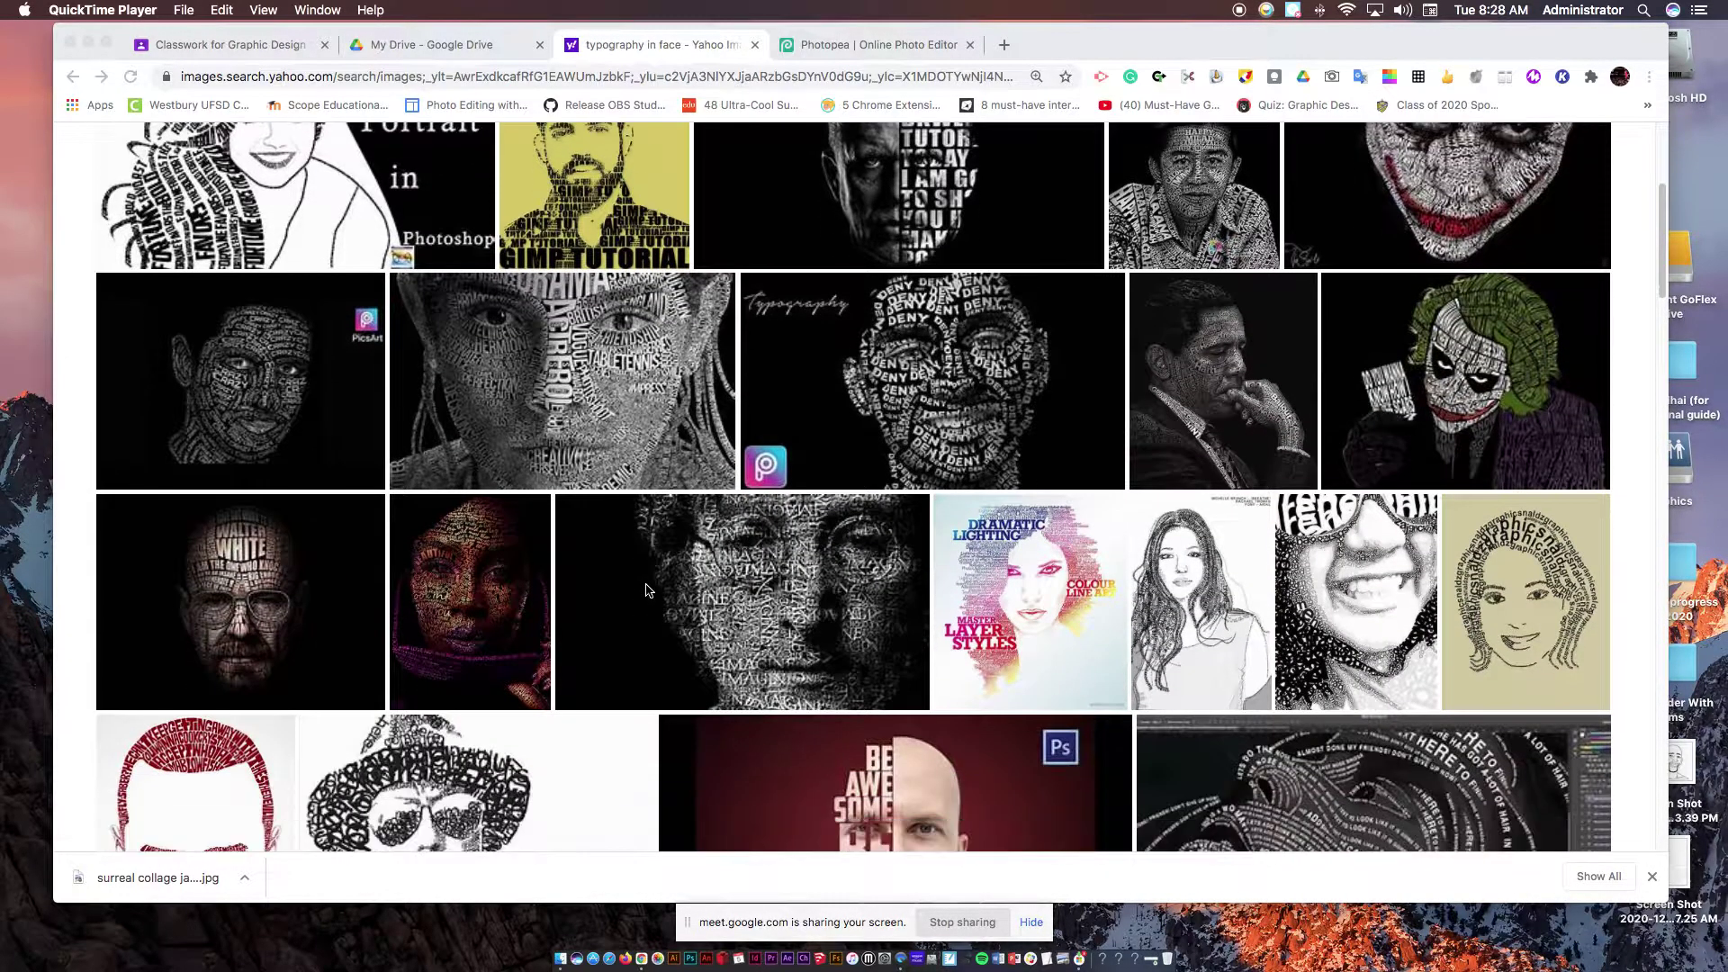
scroll(645, 589, "down", 1)
scroll(646, 590, "down", 1)
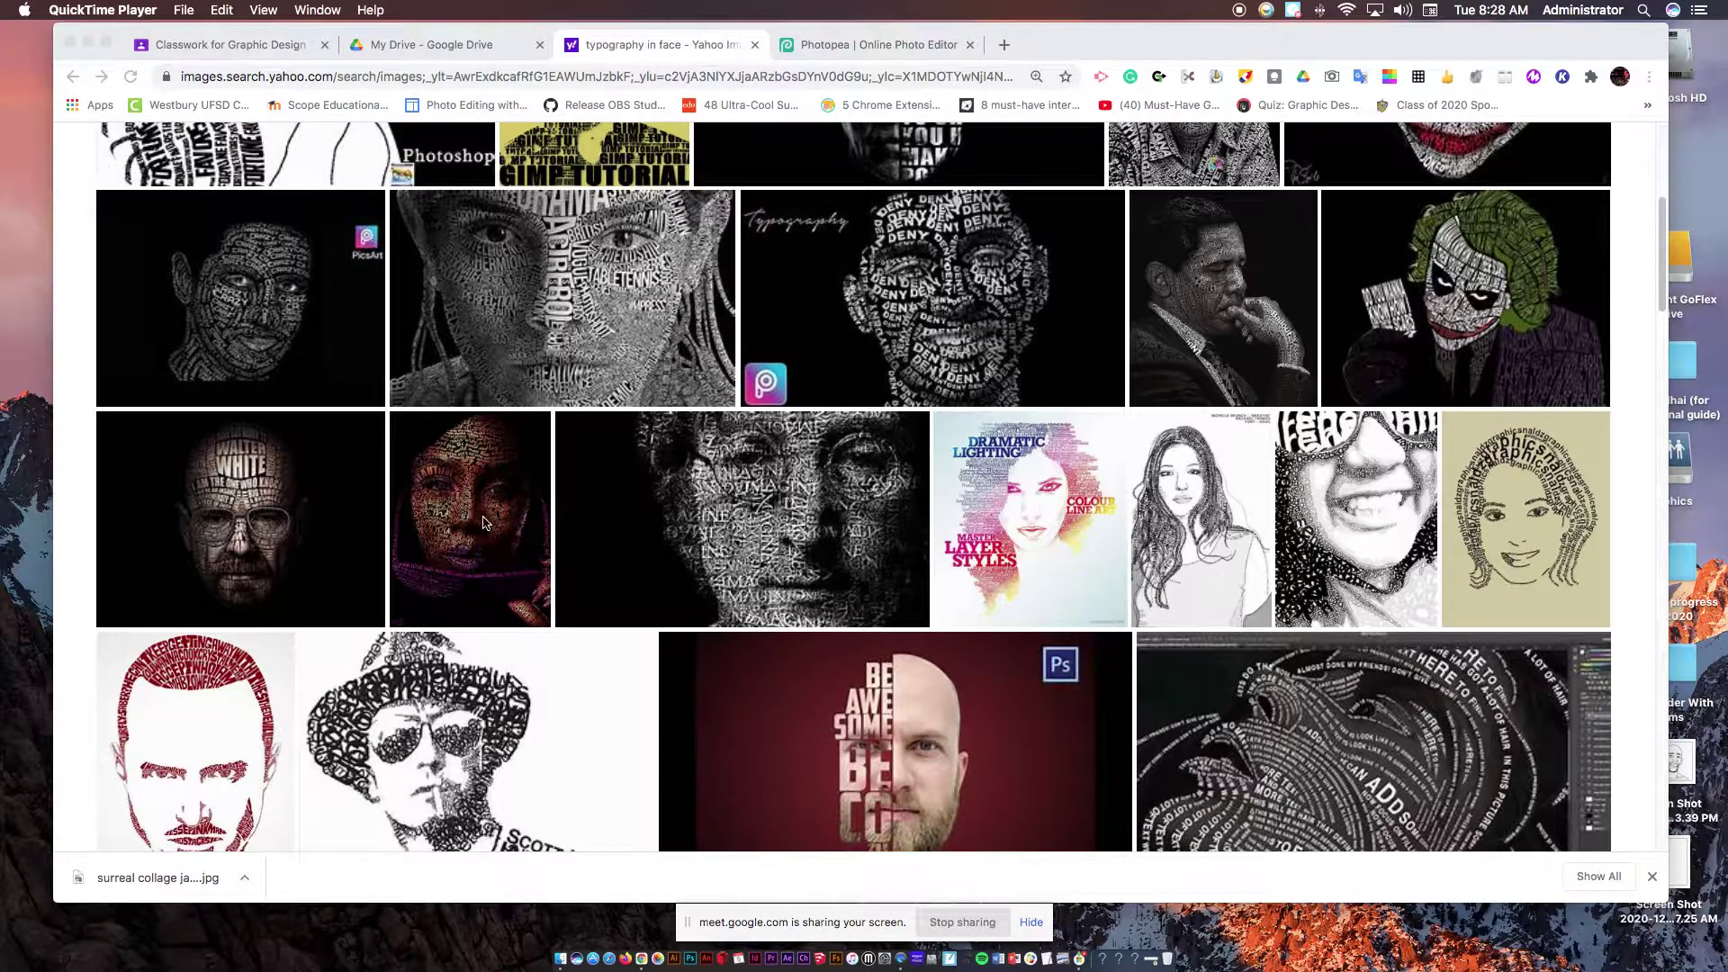
scroll(520, 531, "down", 4)
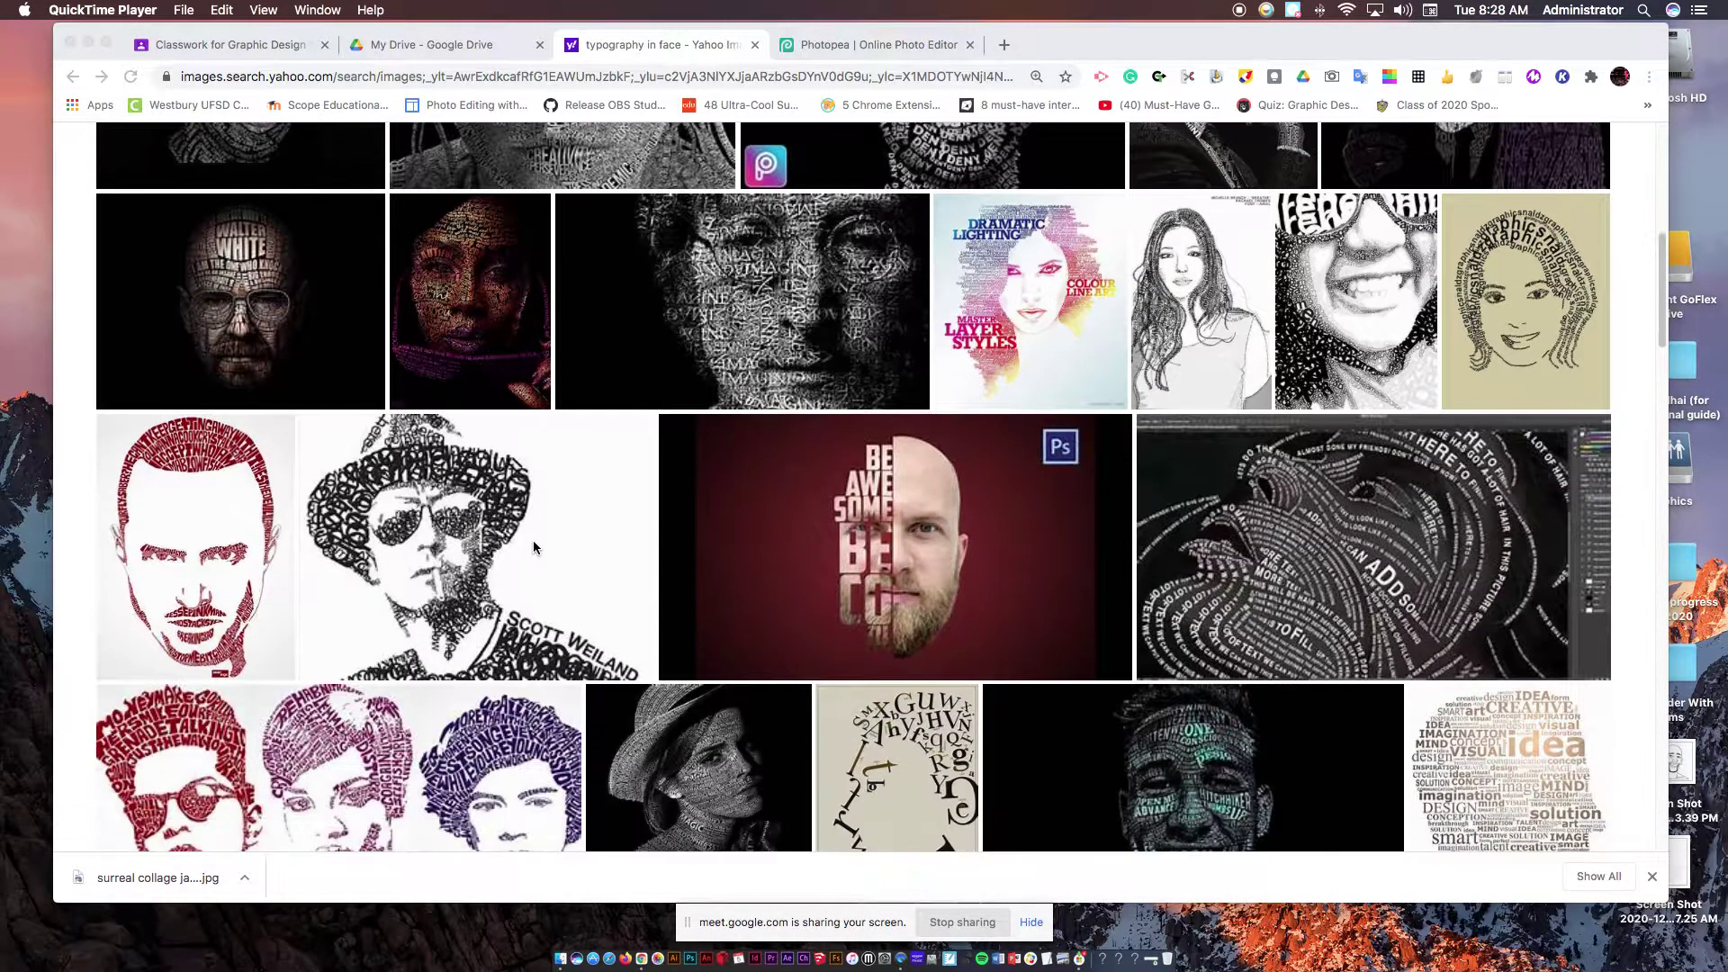
scroll(533, 541, "down", 4)
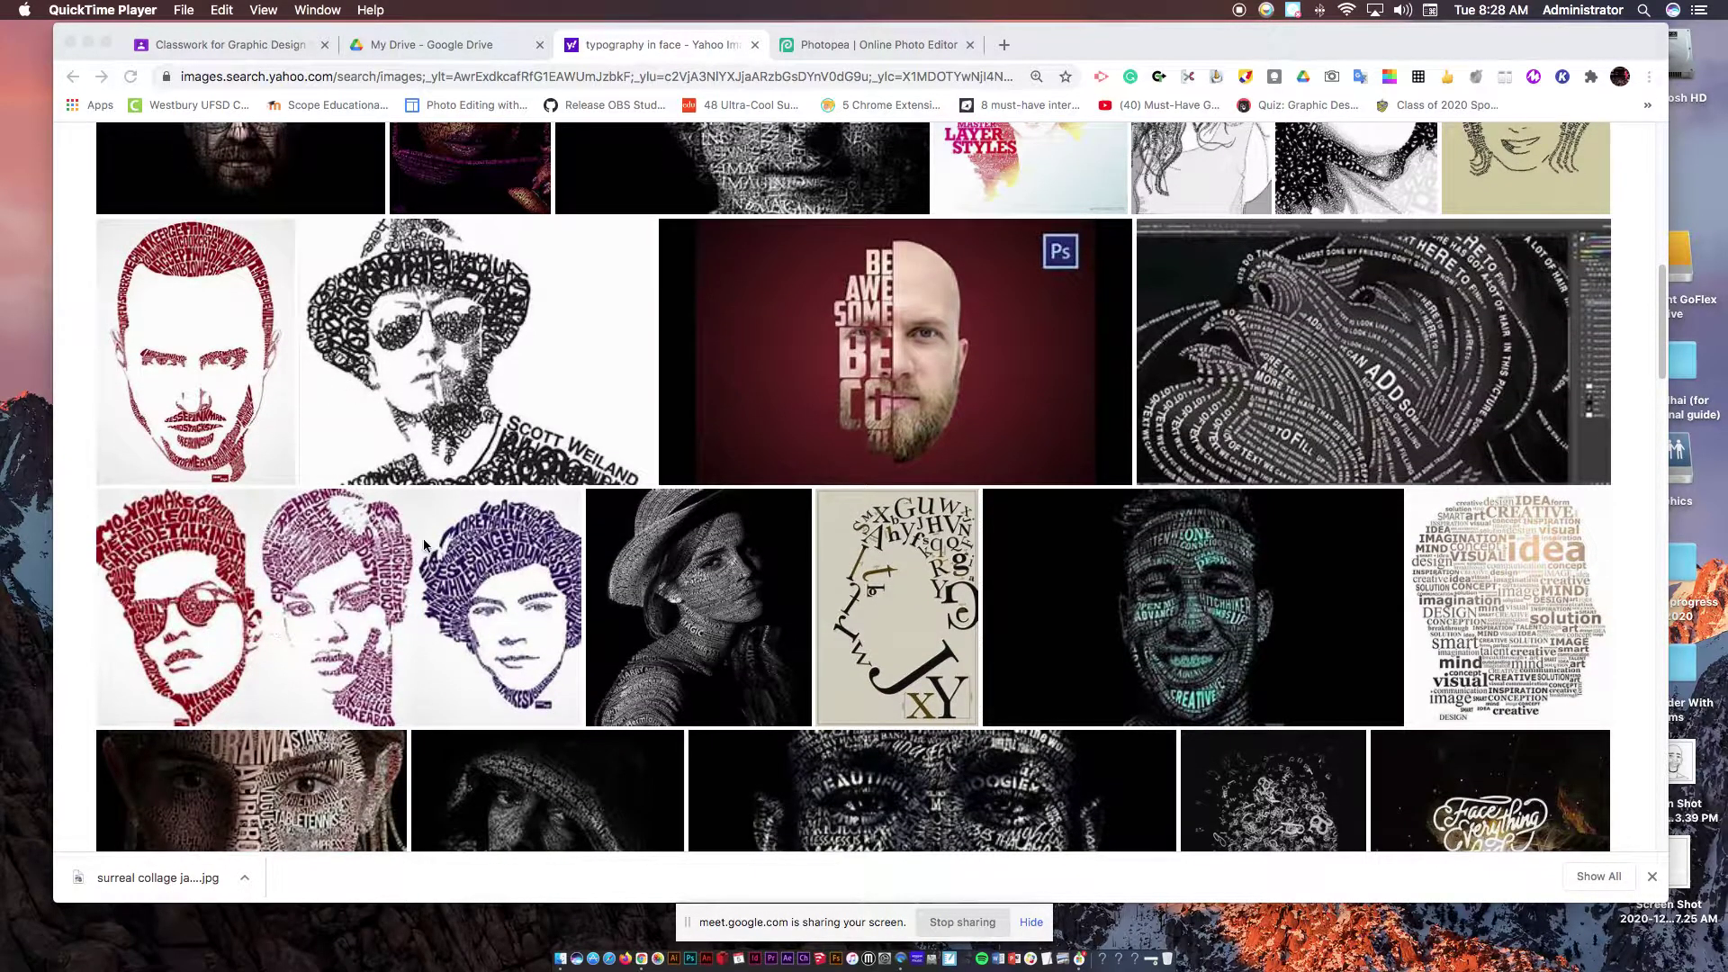
left_click(371, 567)
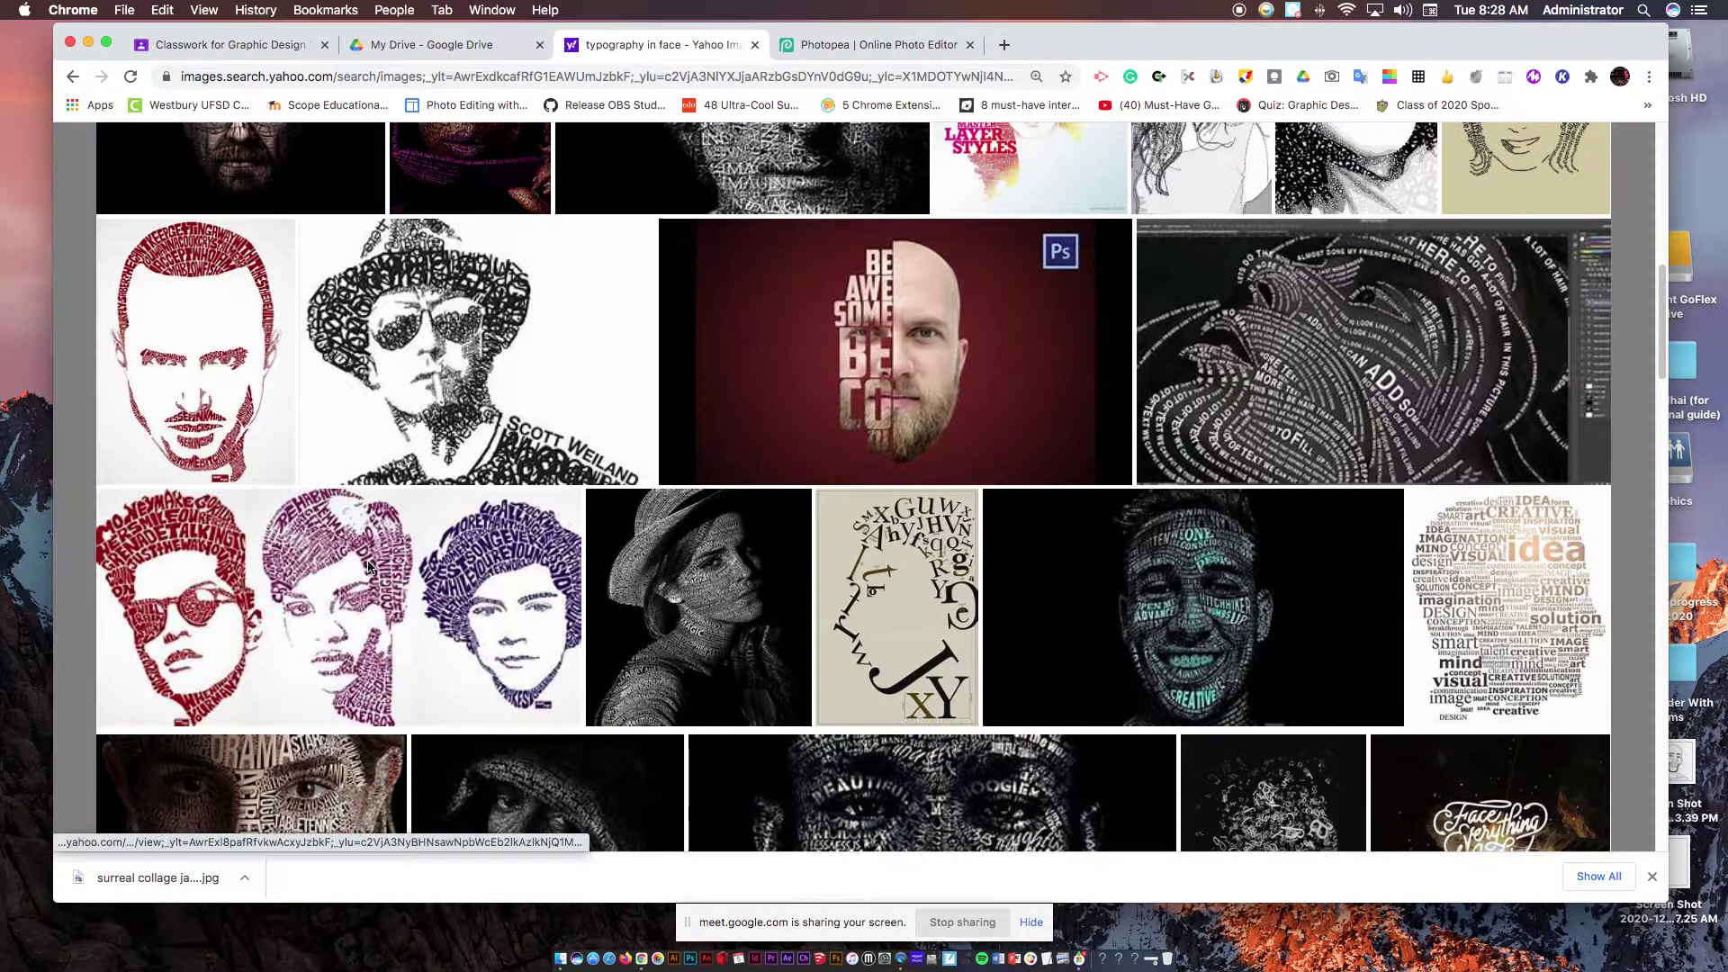
left_click(369, 567)
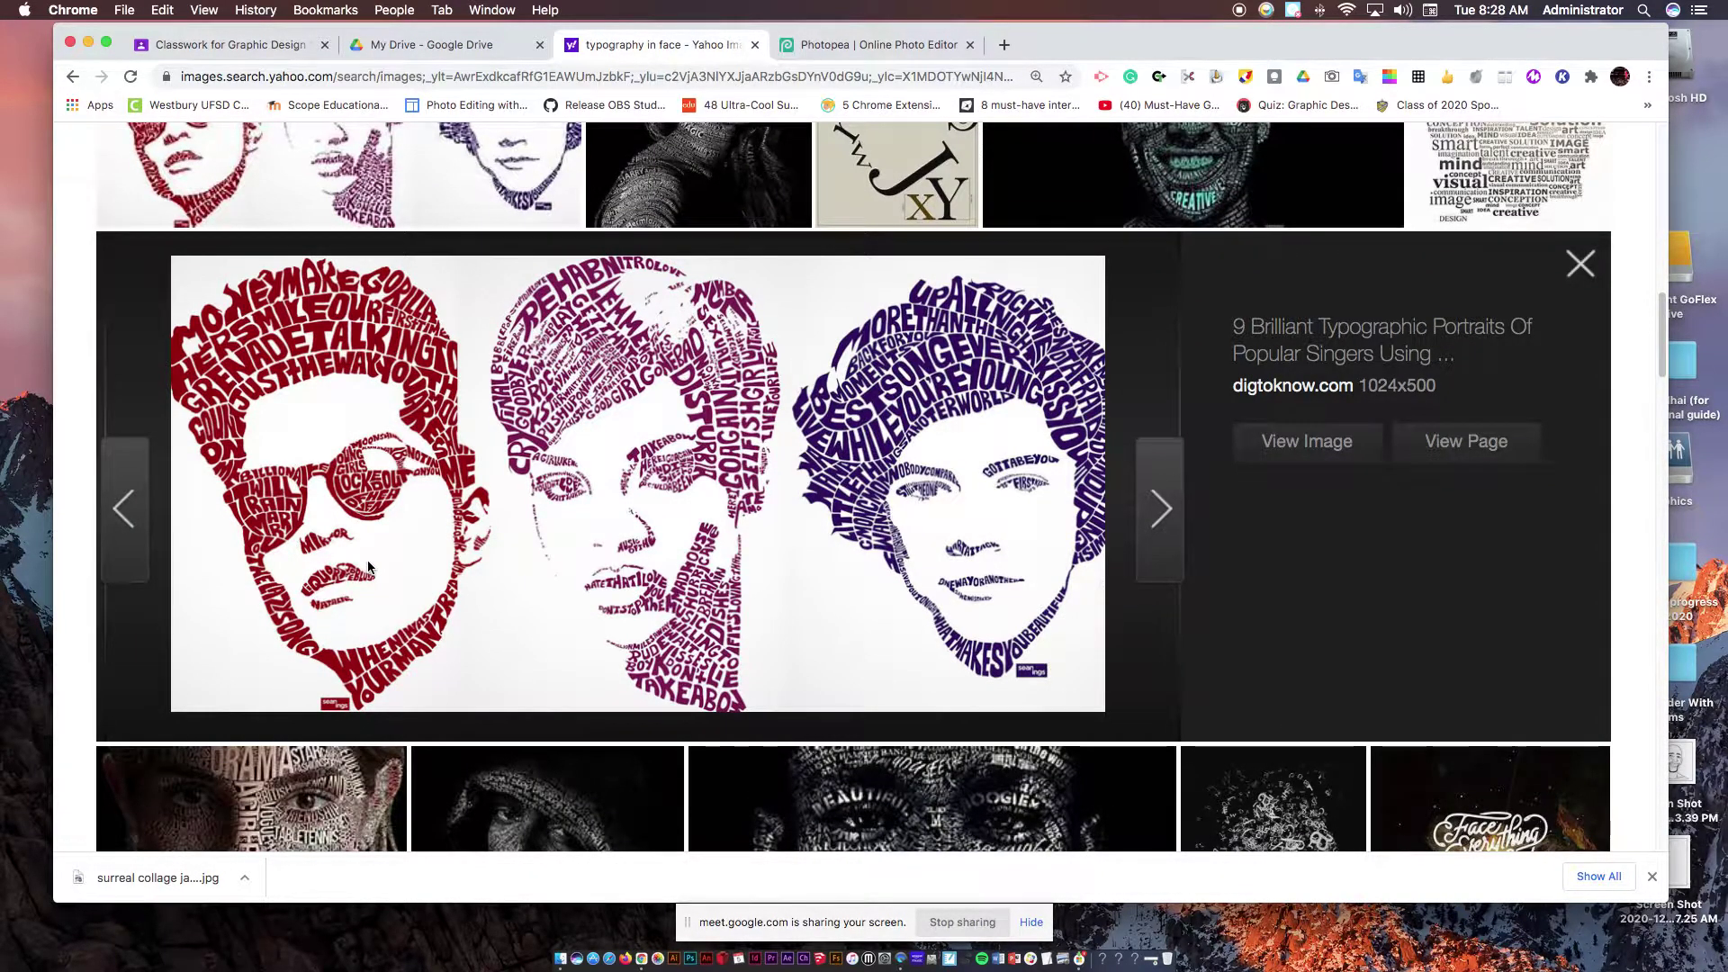
scroll(369, 567, "down", 1)
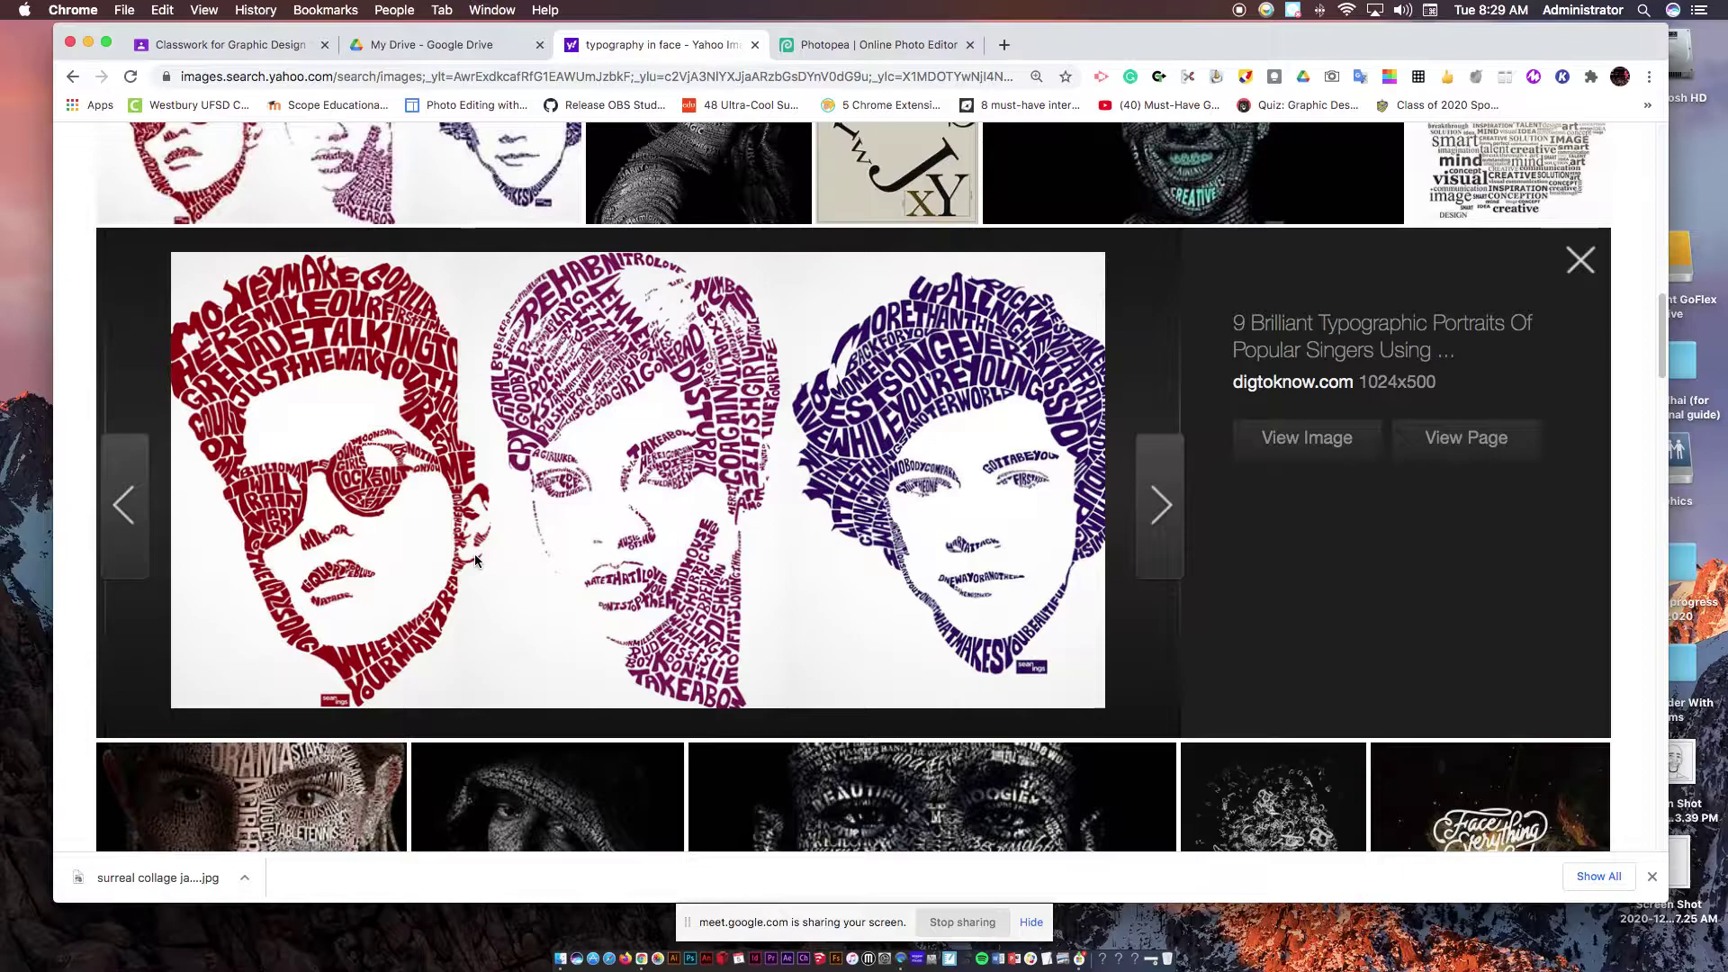
- Start a new Photopea project named 'type in face' plus the author's surname
left_click(845, 45)
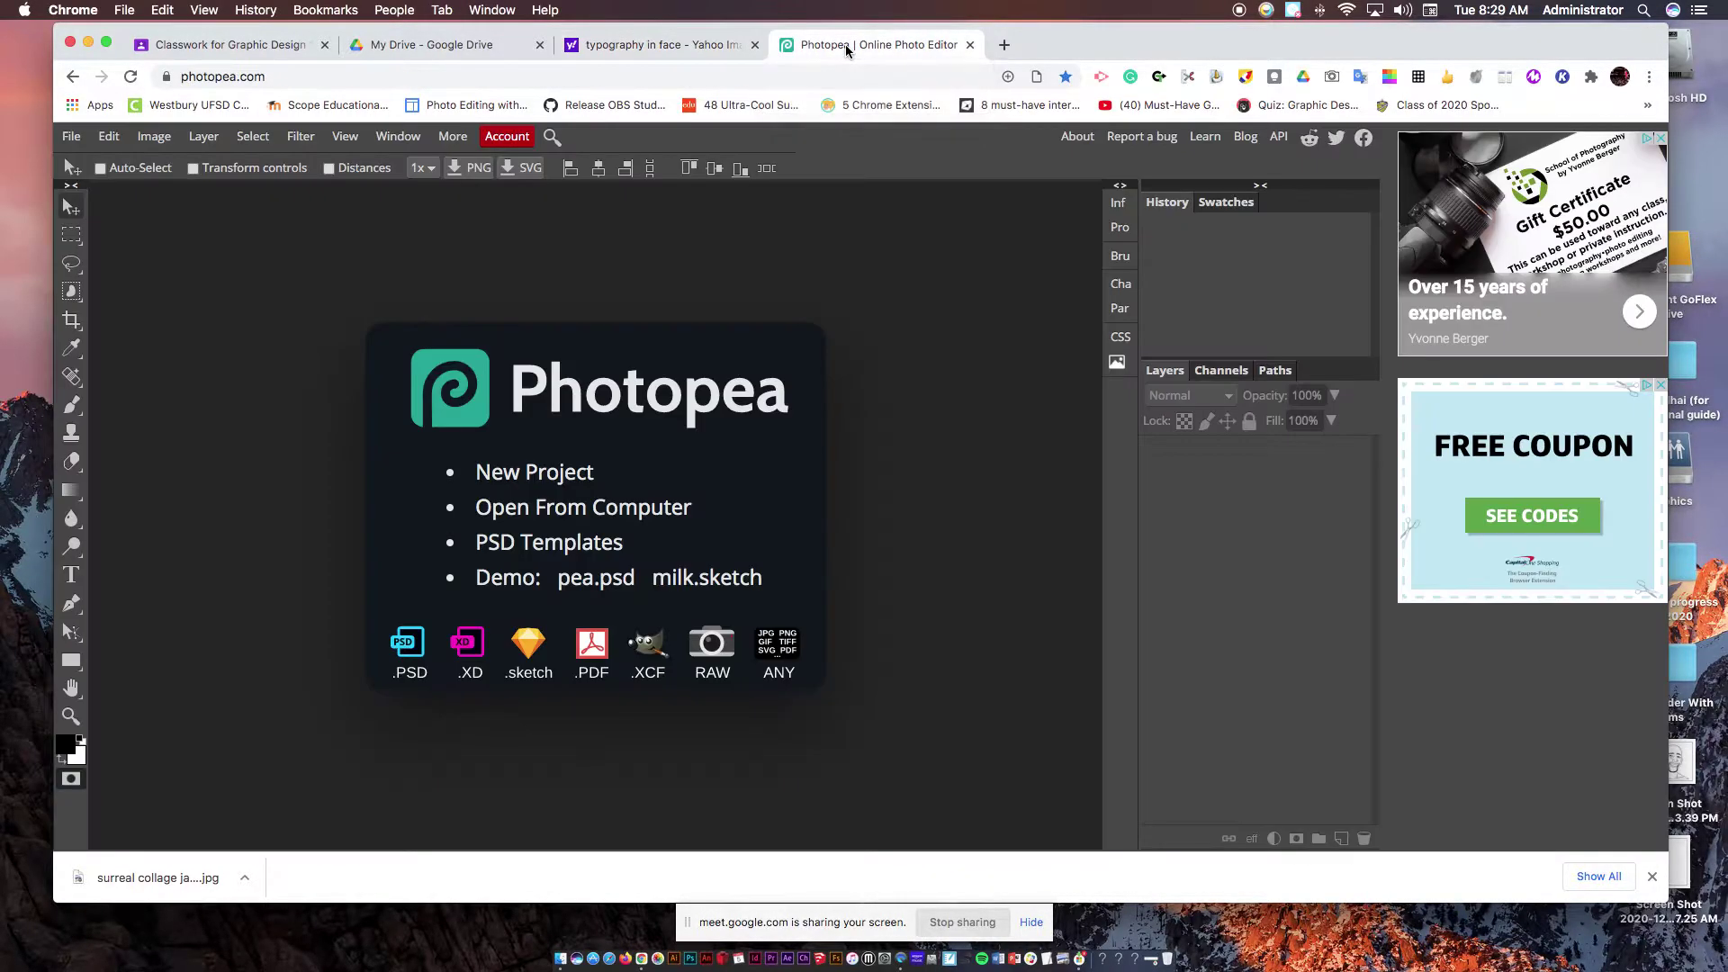
left_click(72, 138)
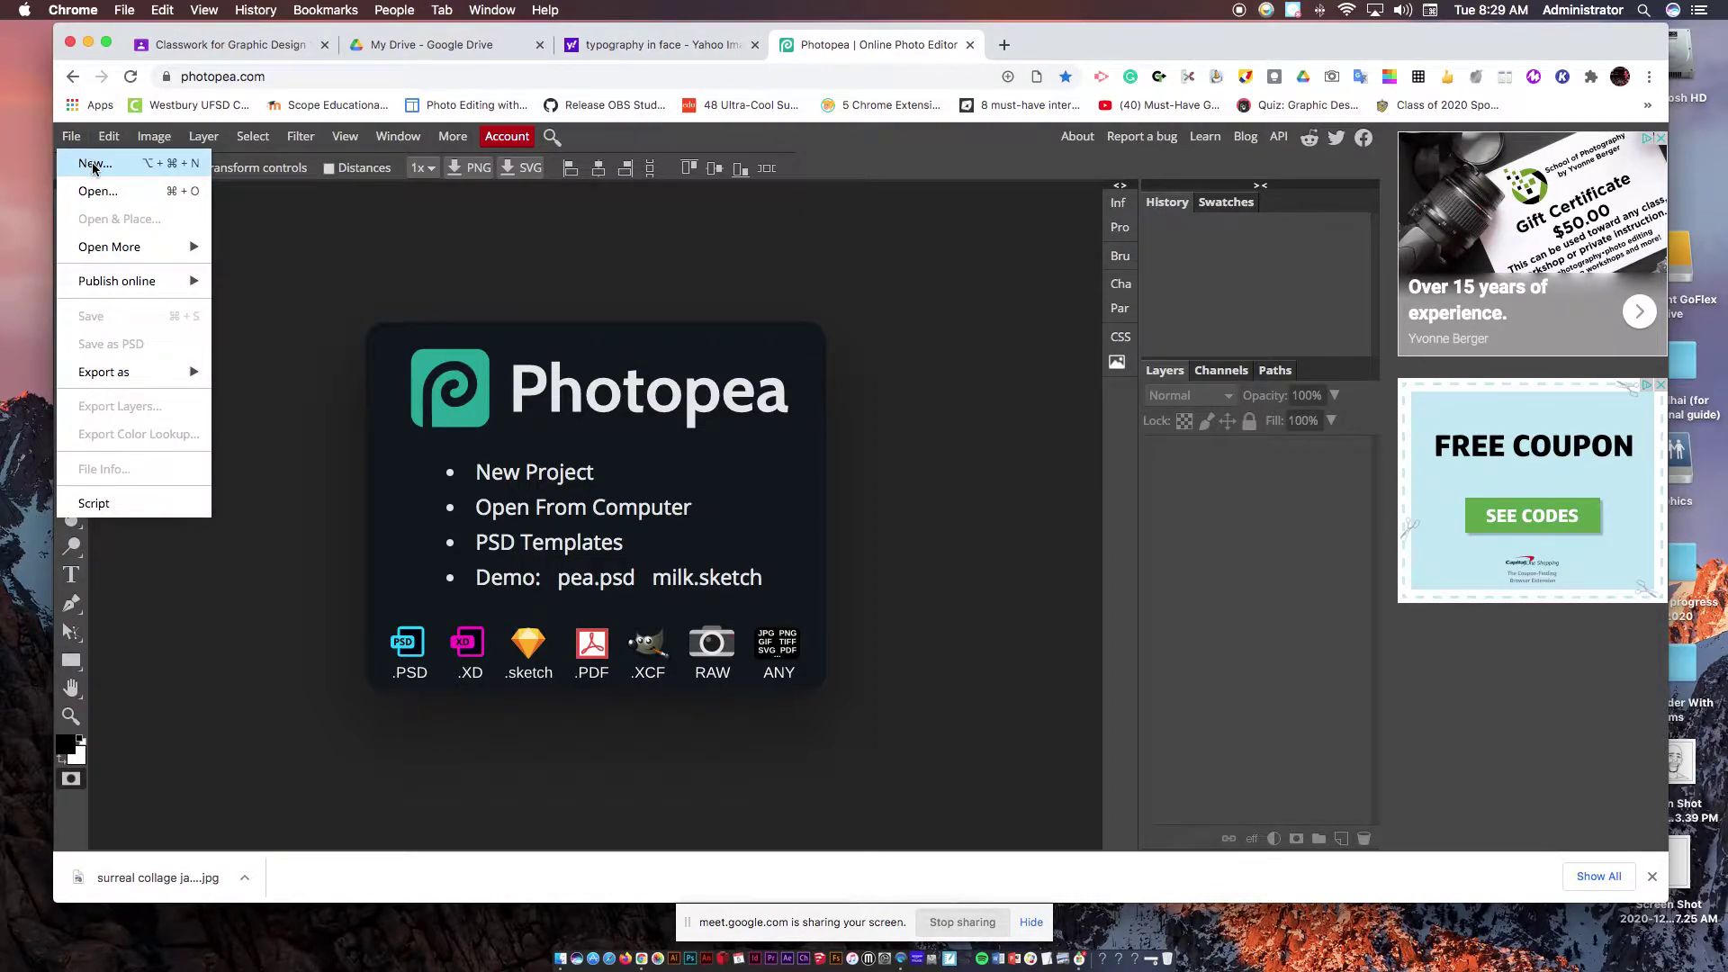
left_click(93, 165)
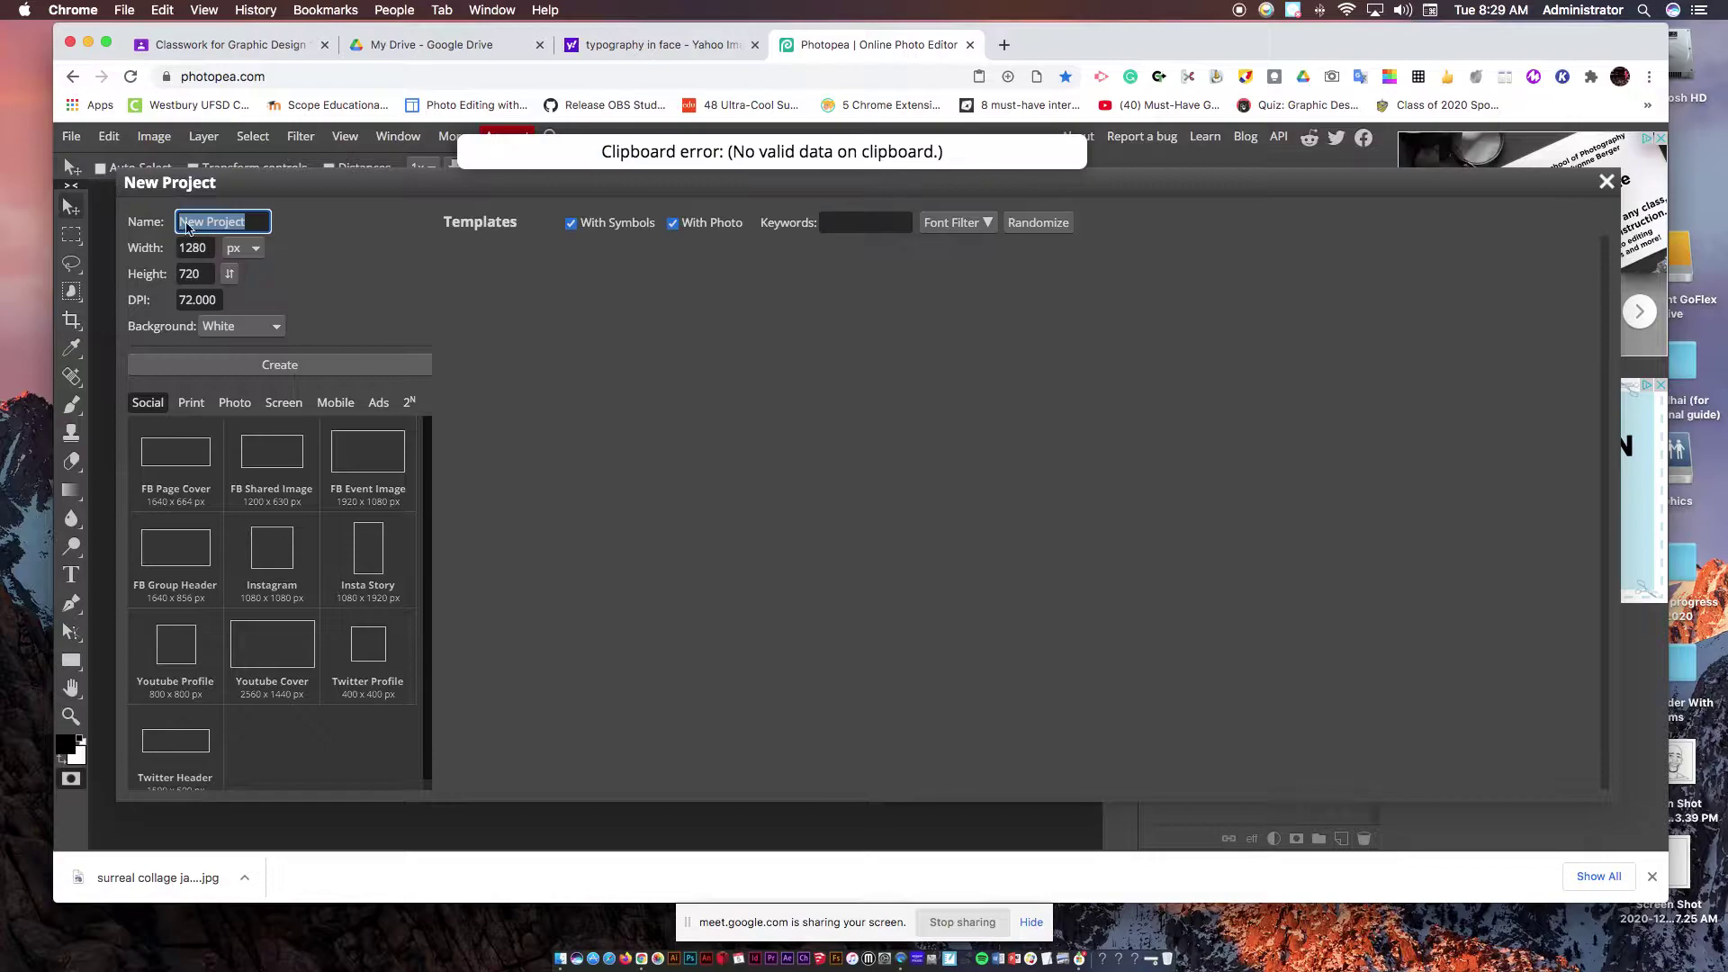
left_click(258, 223)
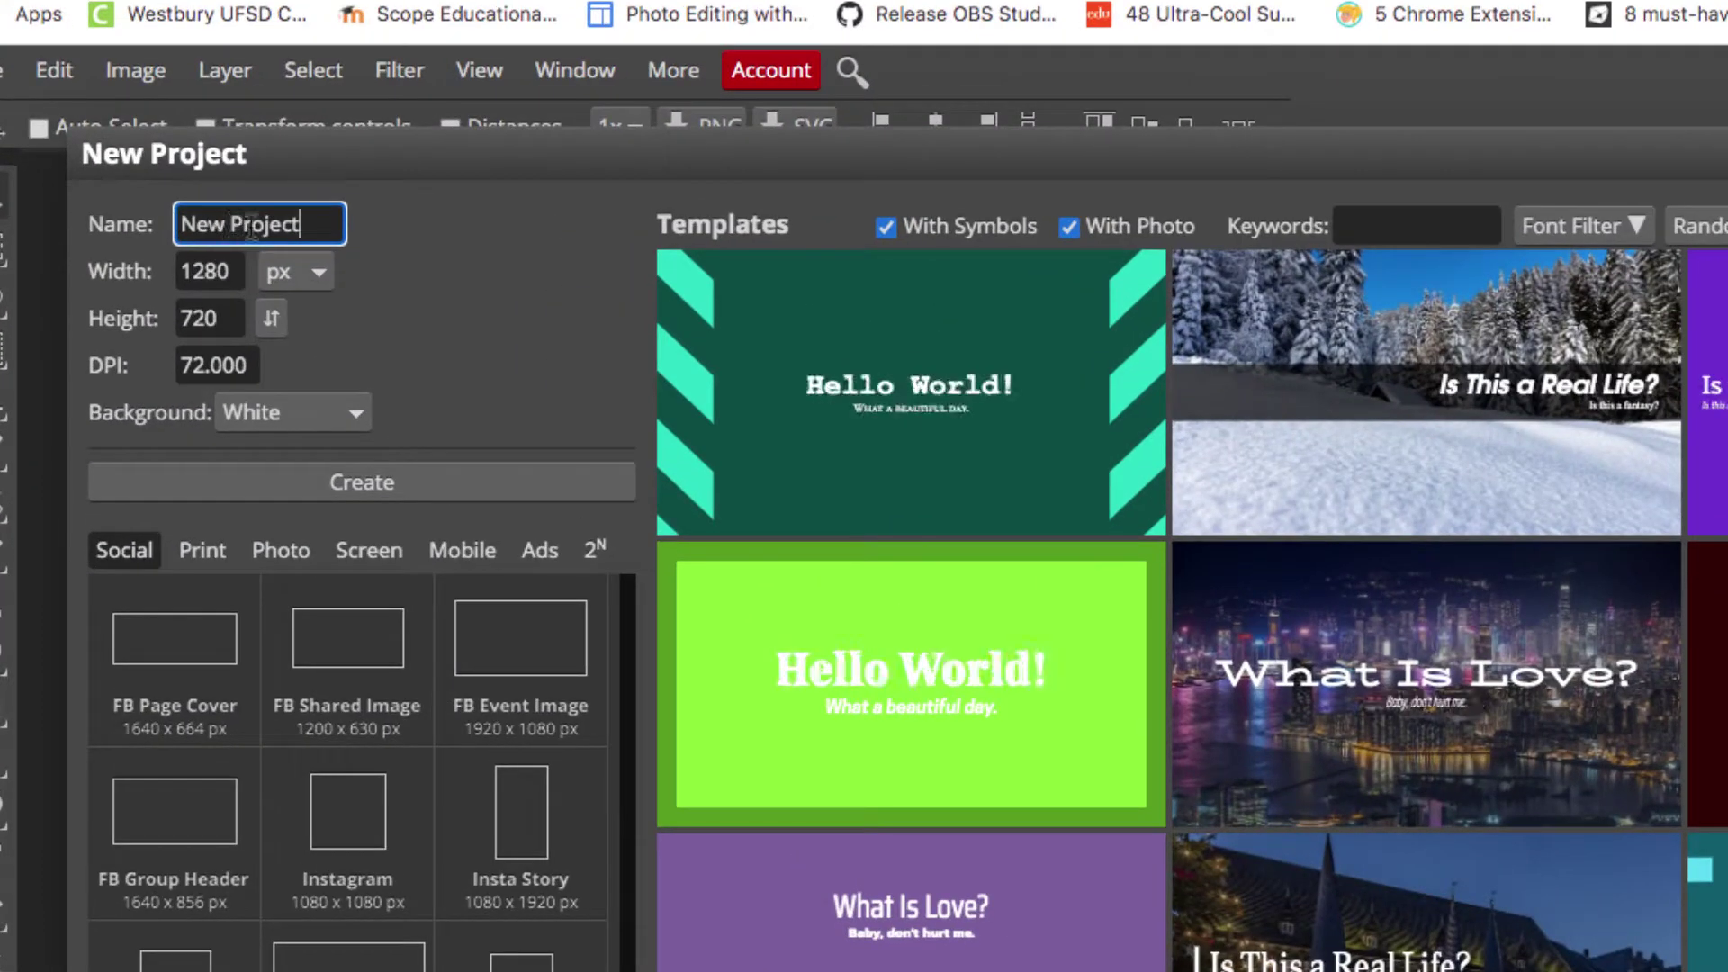
left_click_drag(296, 223, 179, 210)
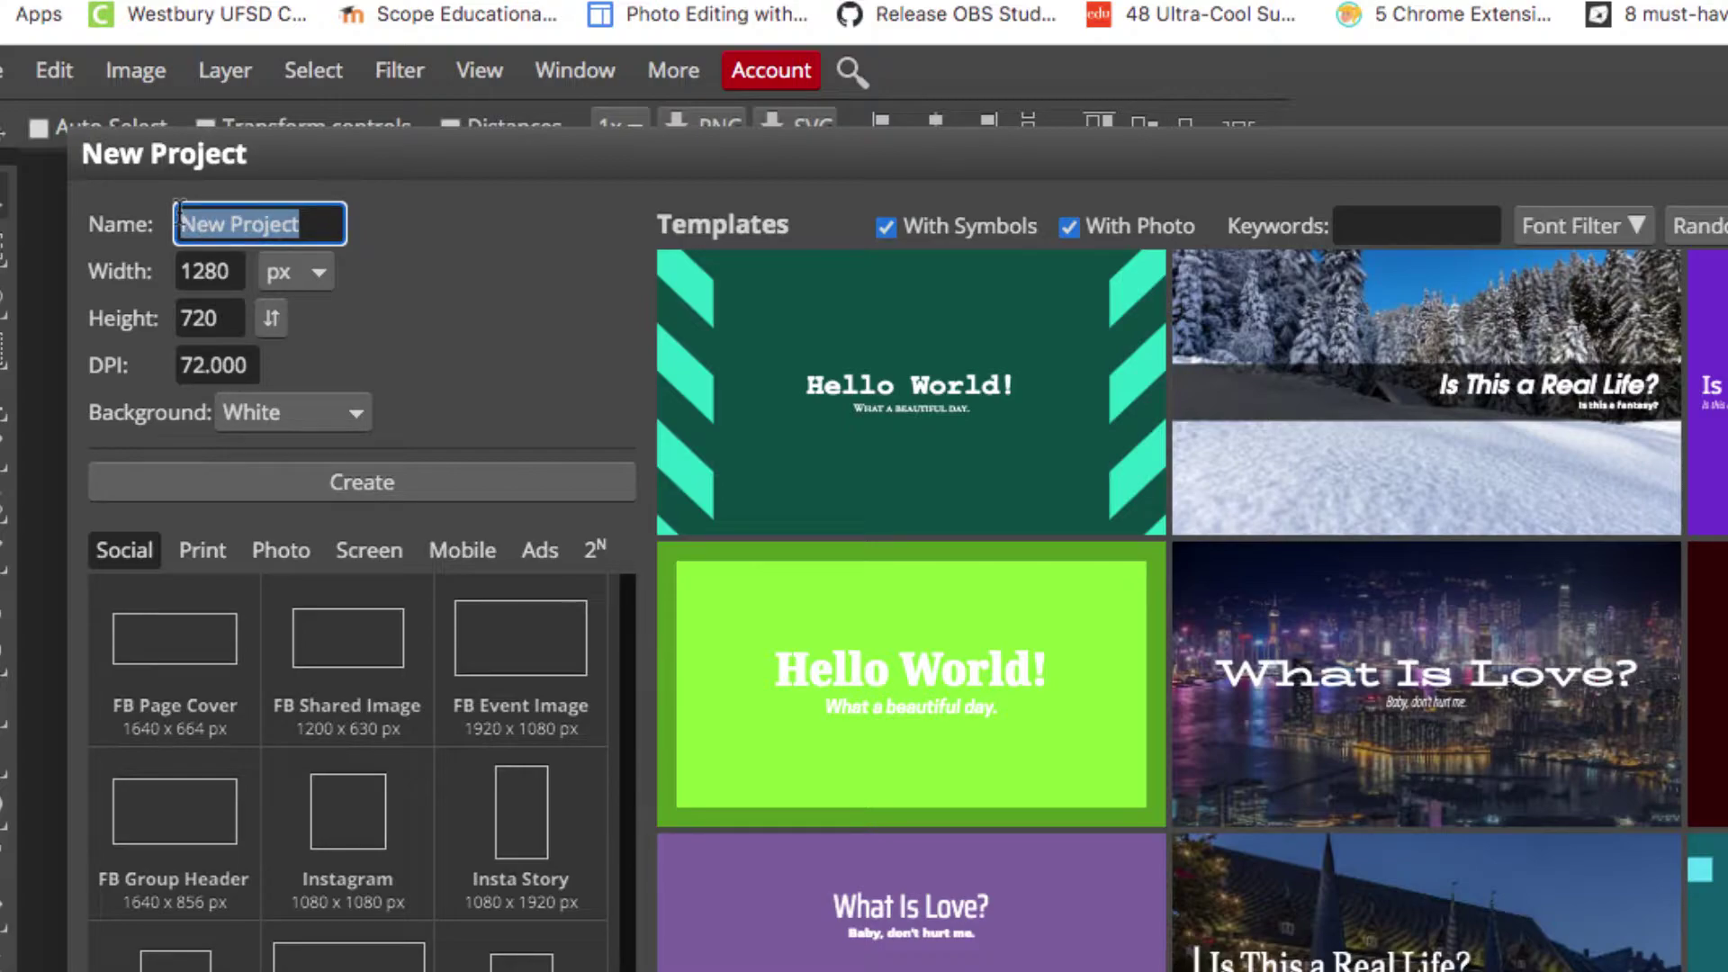
type("type in face")
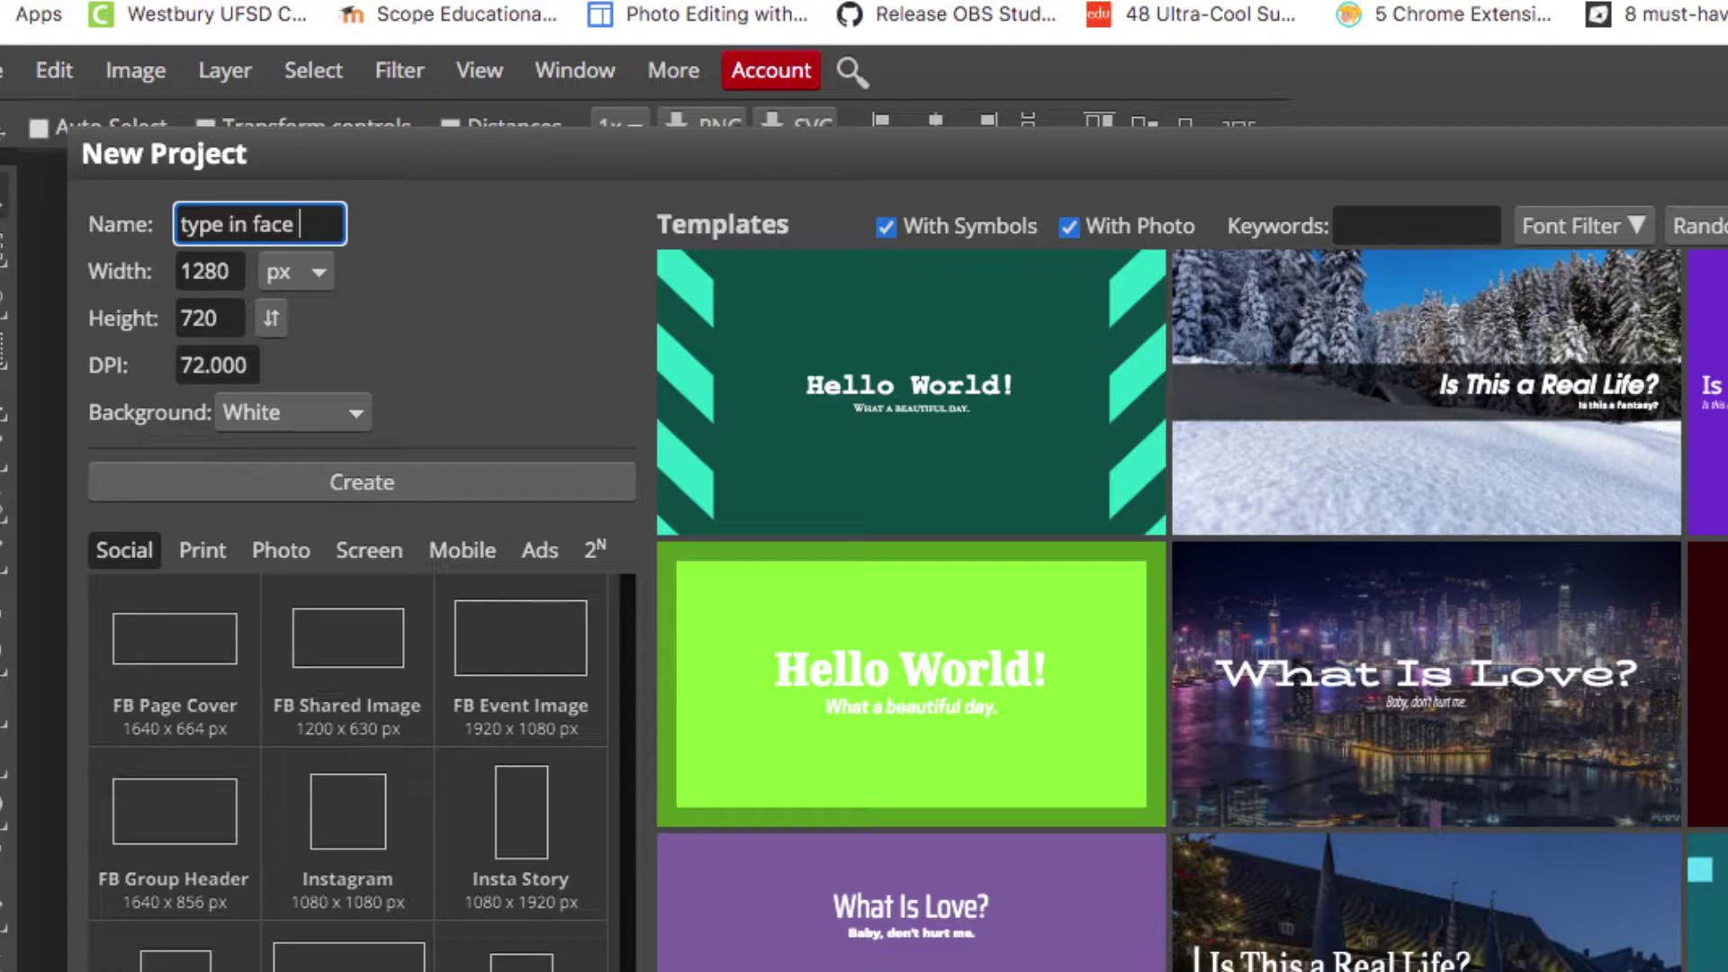
type(" schimsky")
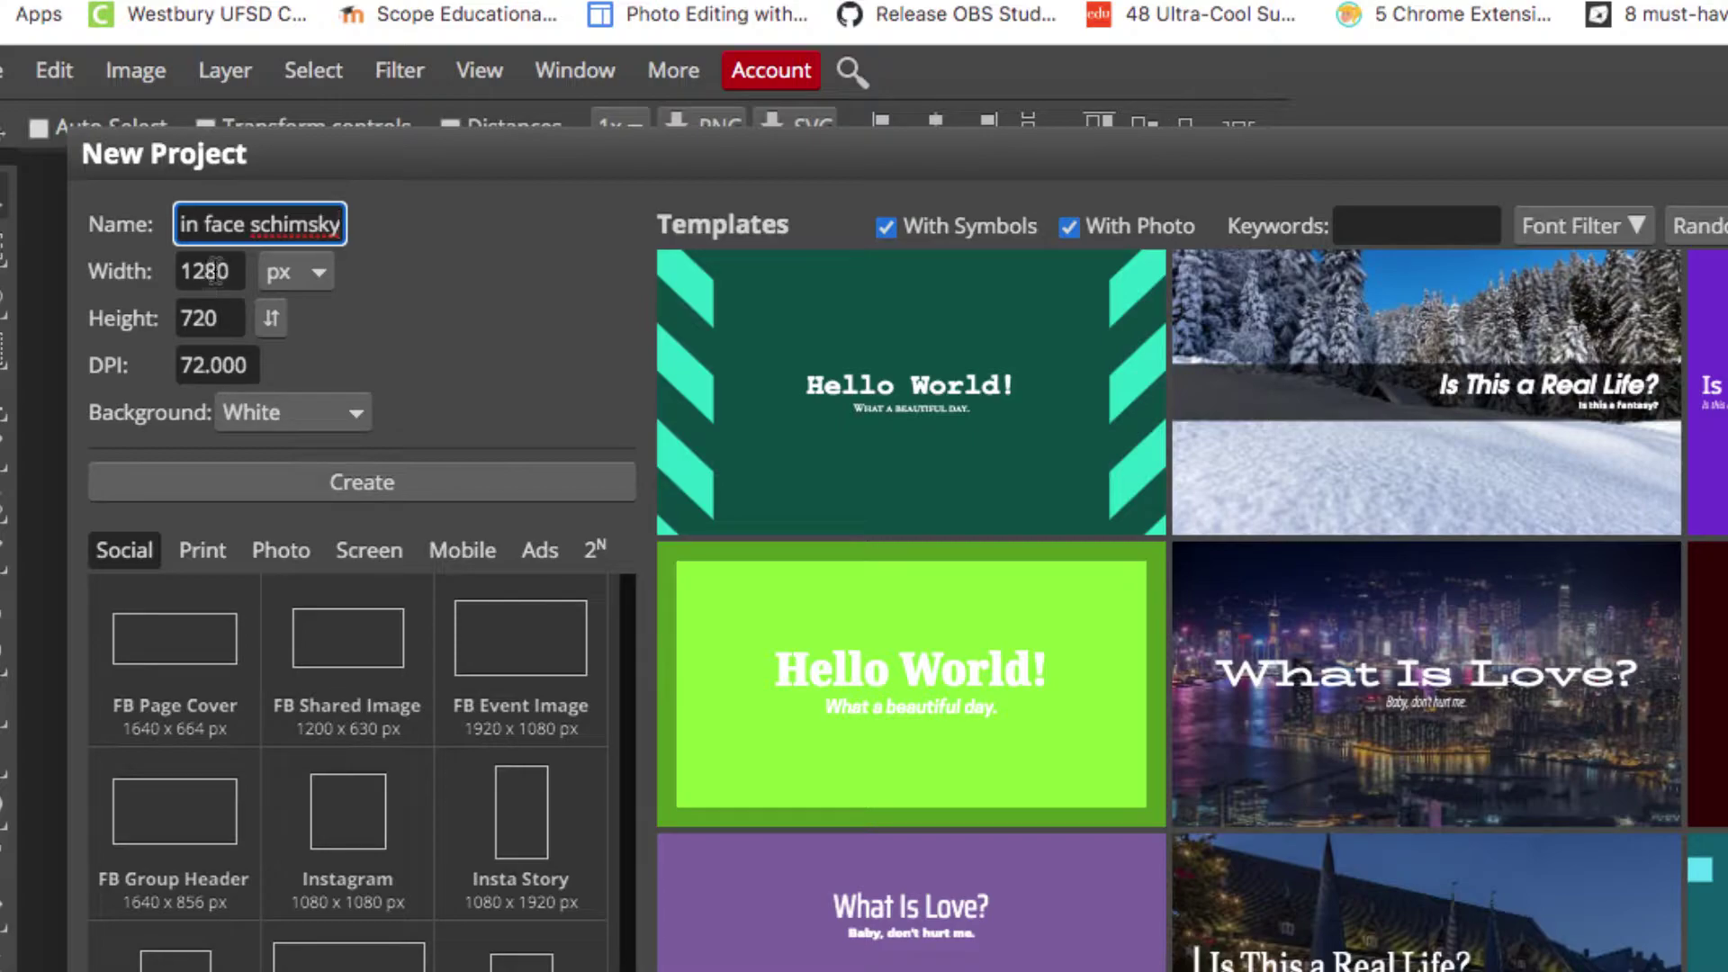
- Set the document to 8.5 × 11 inches at 300 DPI and create it
left_click(308, 274)
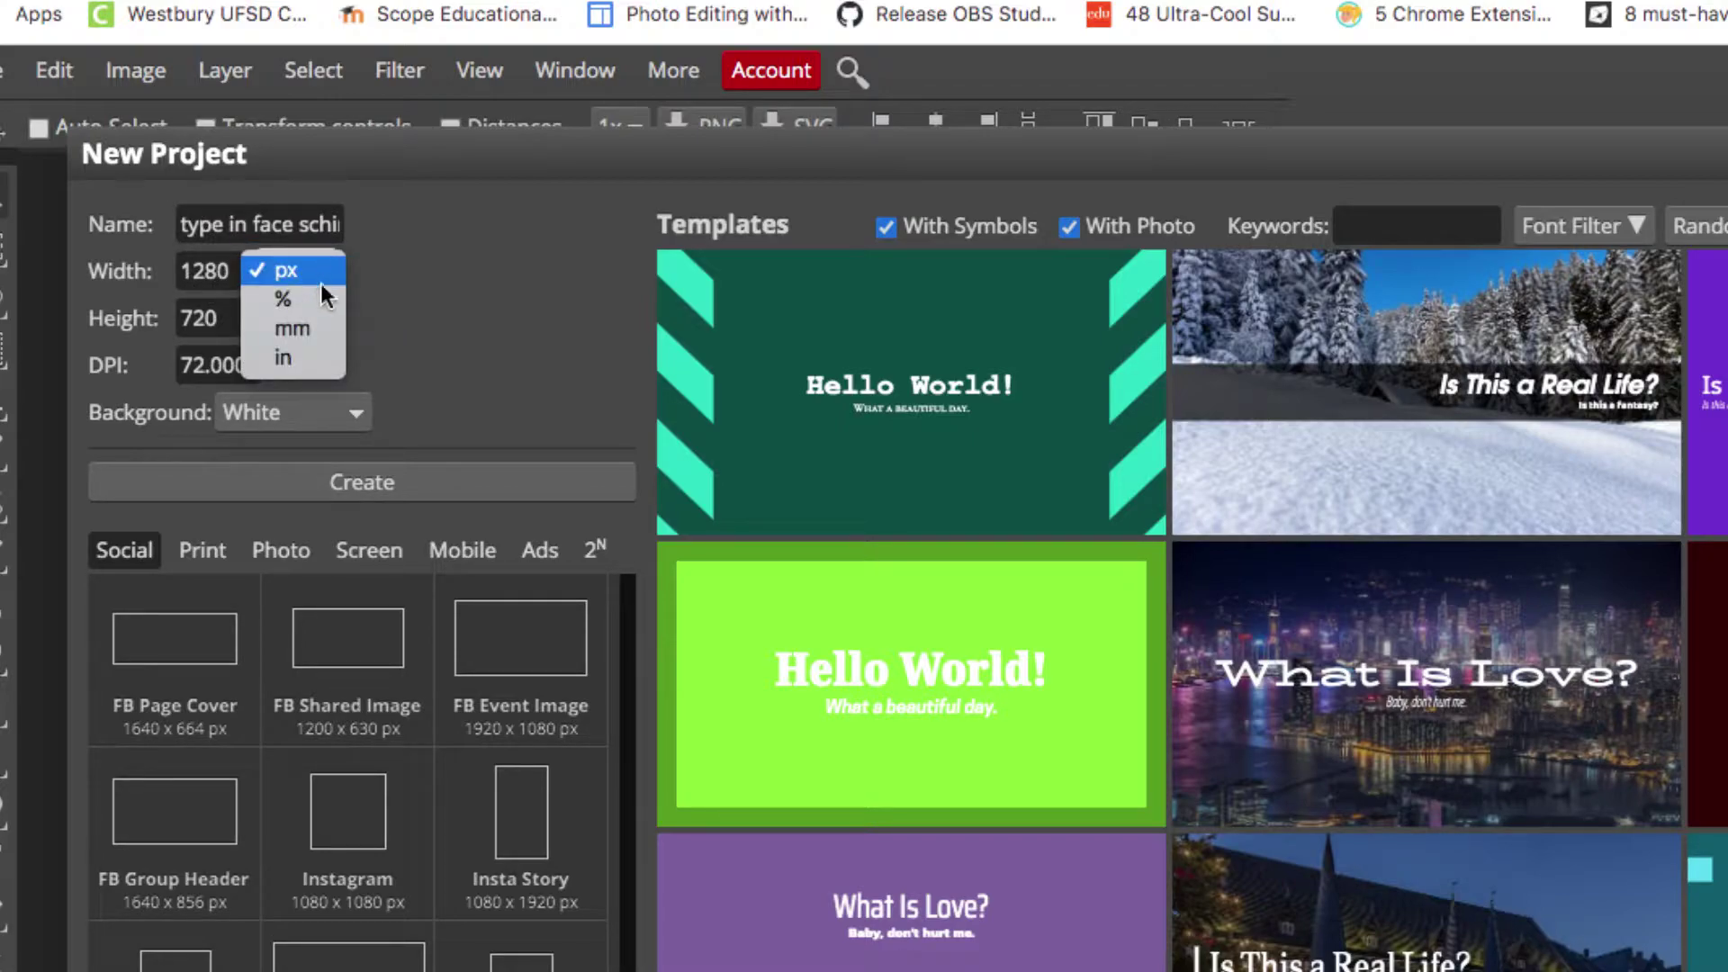
left_click(299, 360)
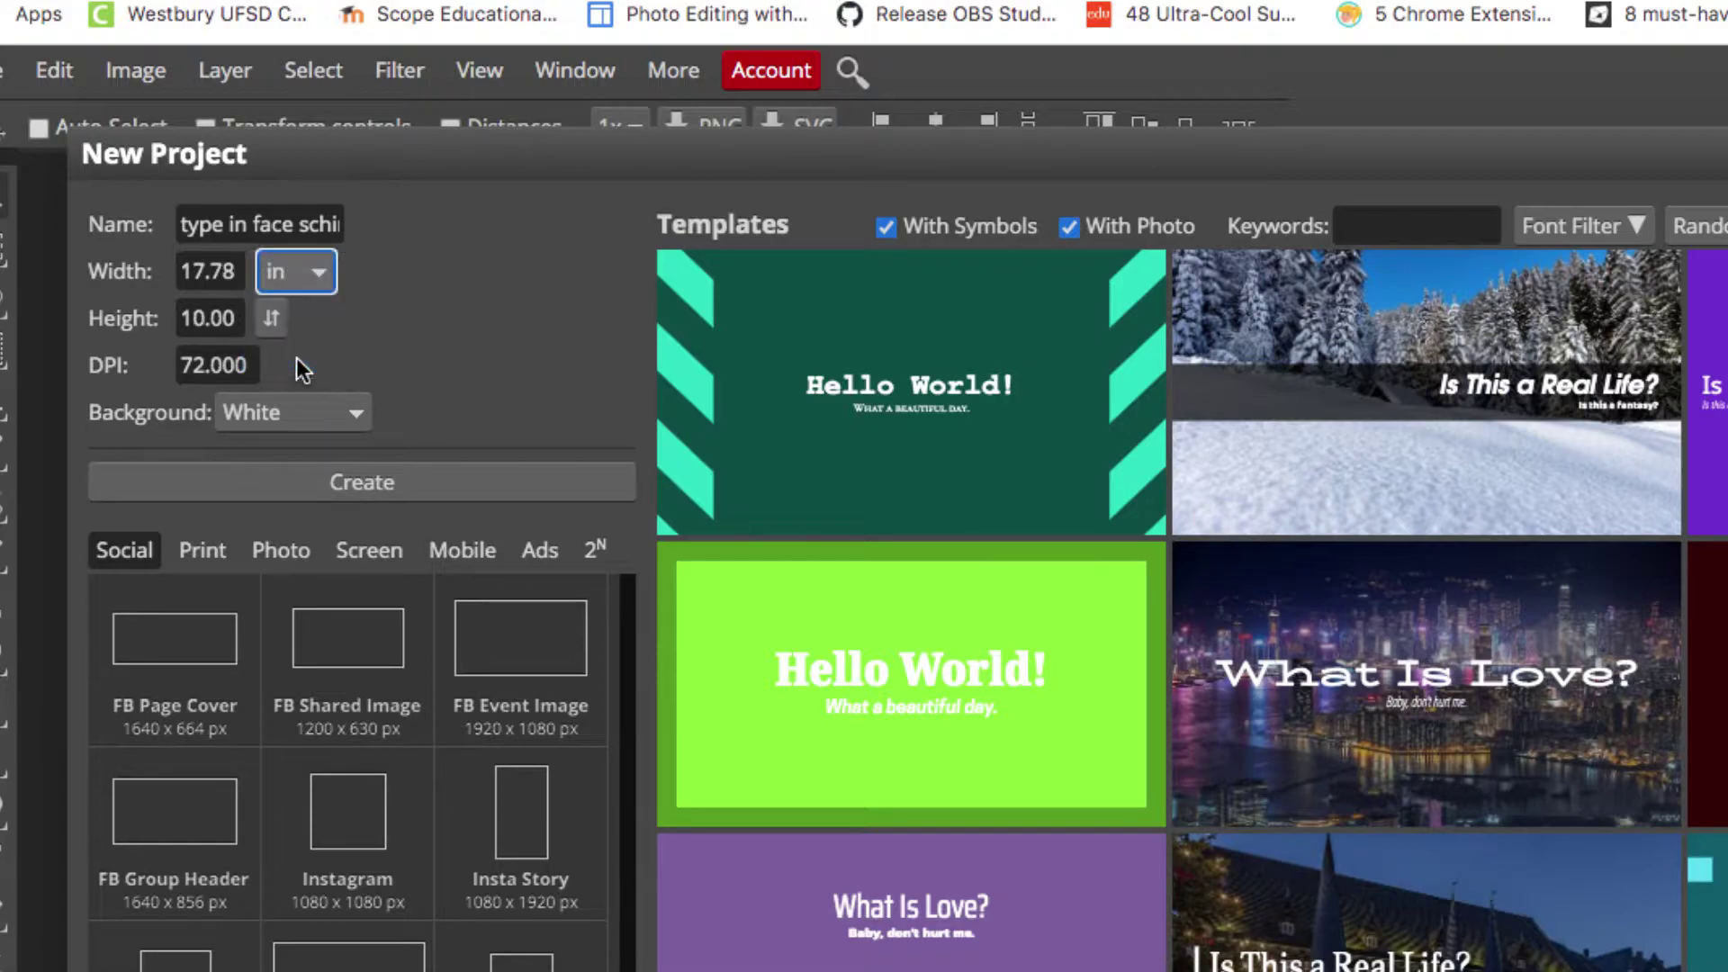
left_click_drag(239, 271, 166, 266)
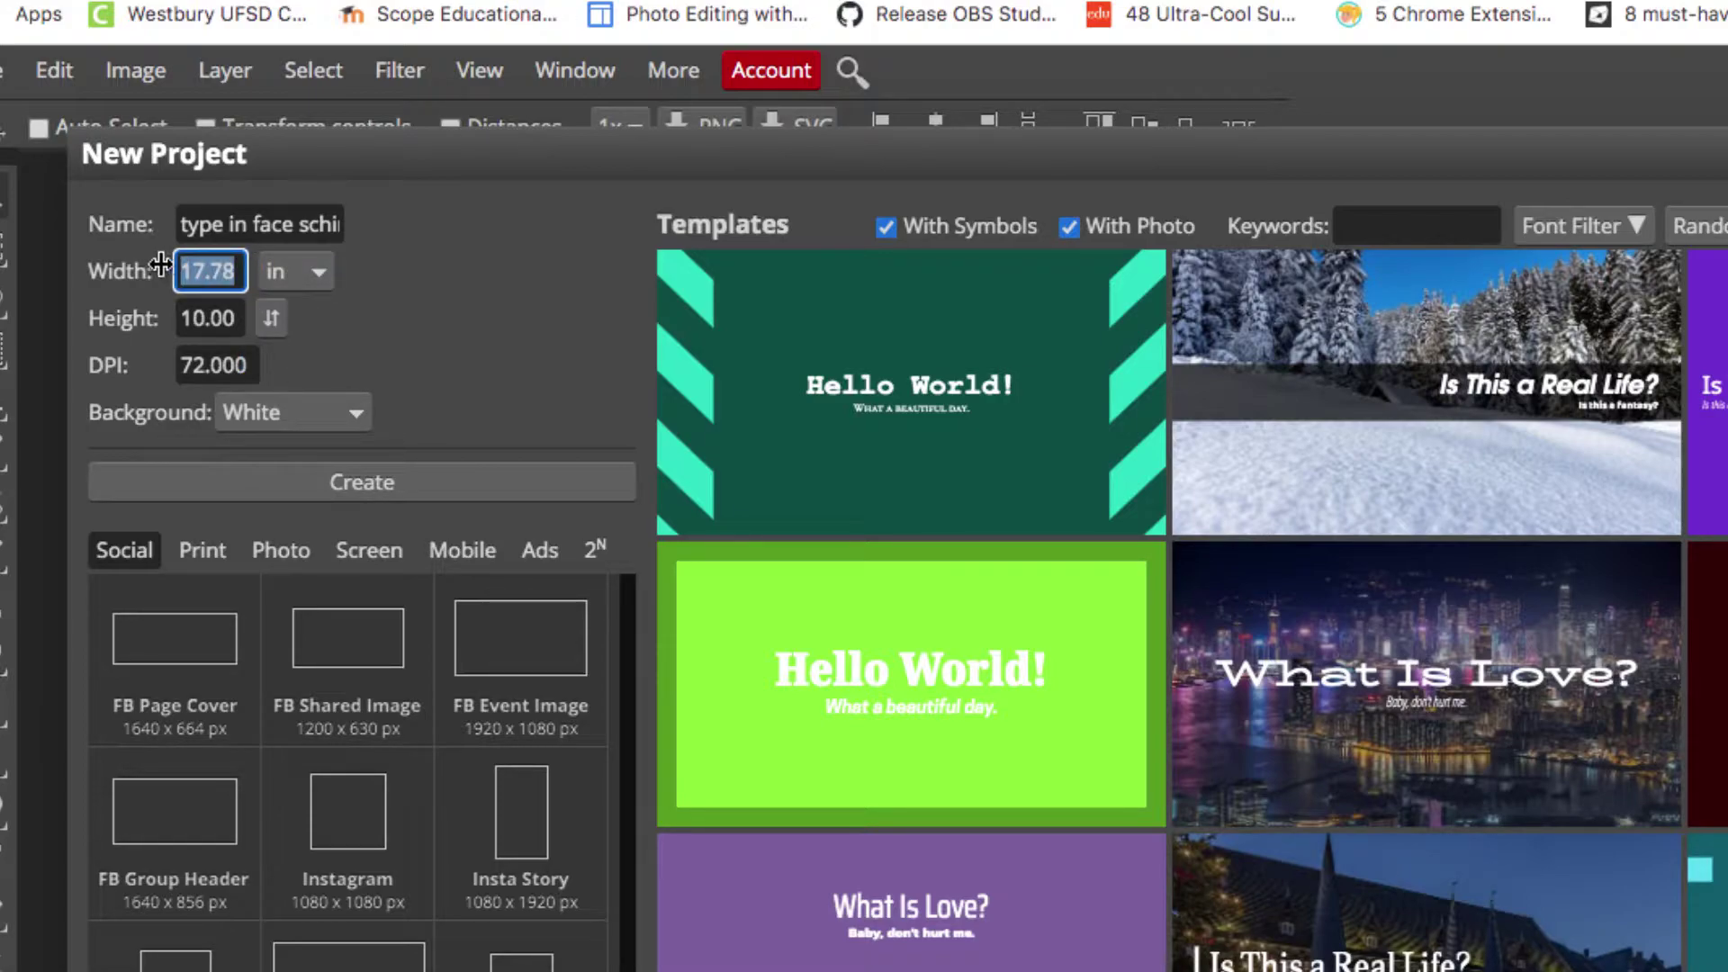
type("8.5")
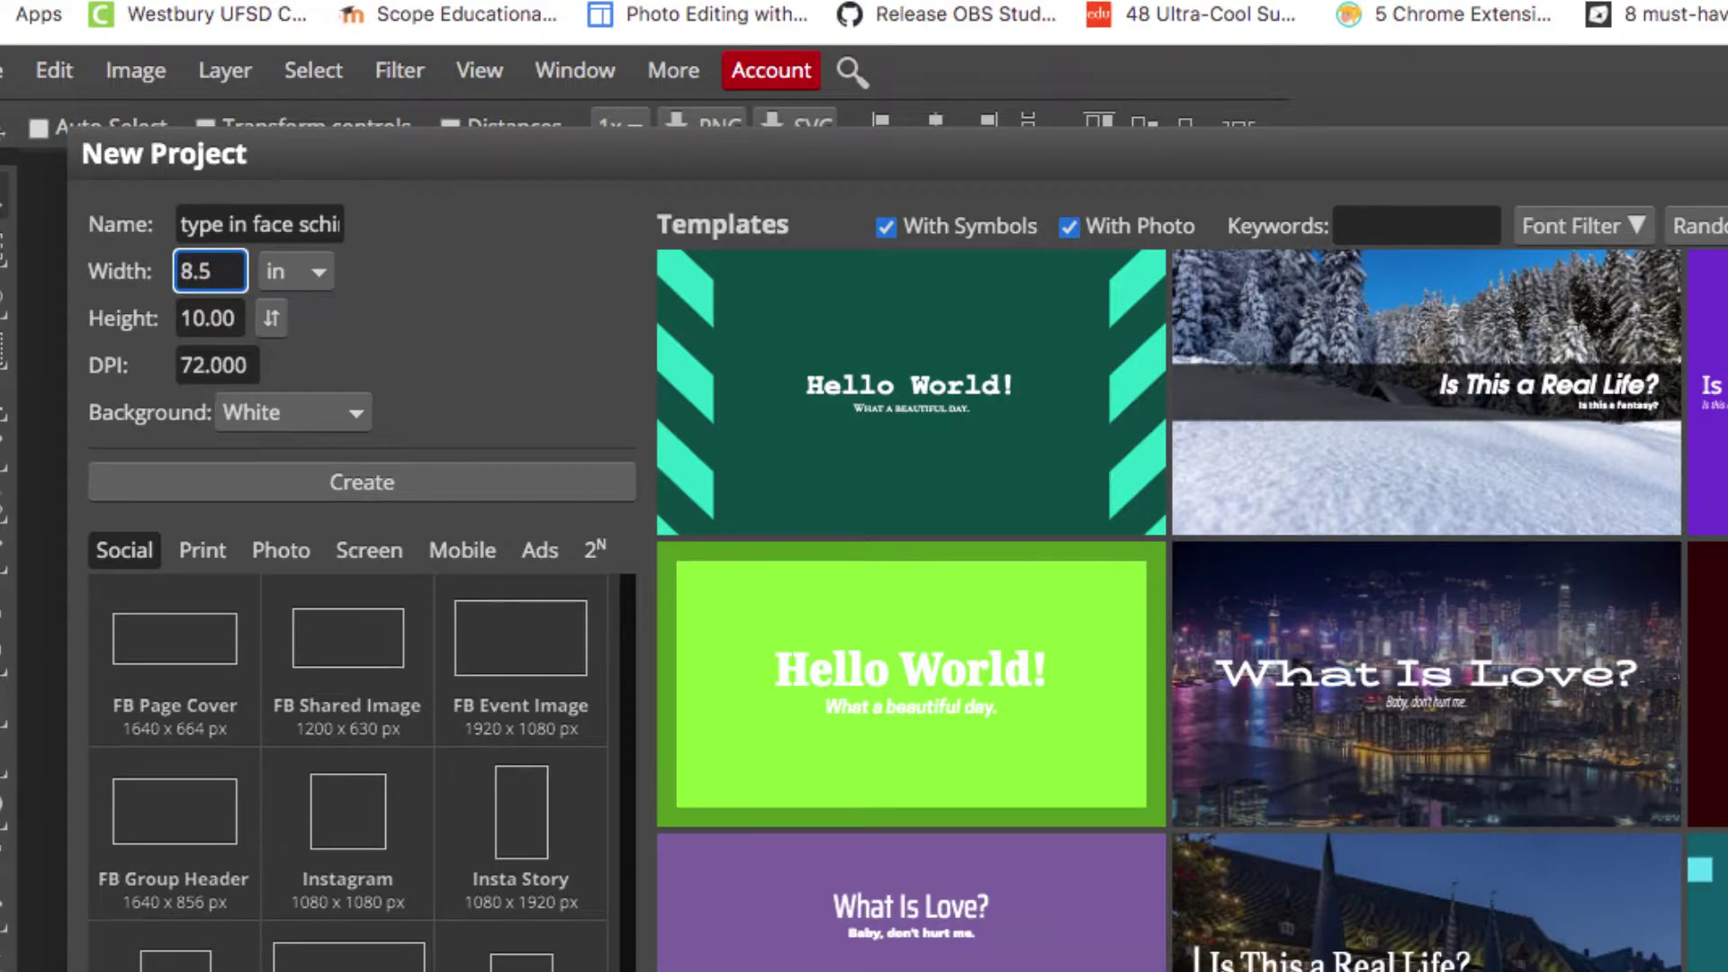
key("Tab")
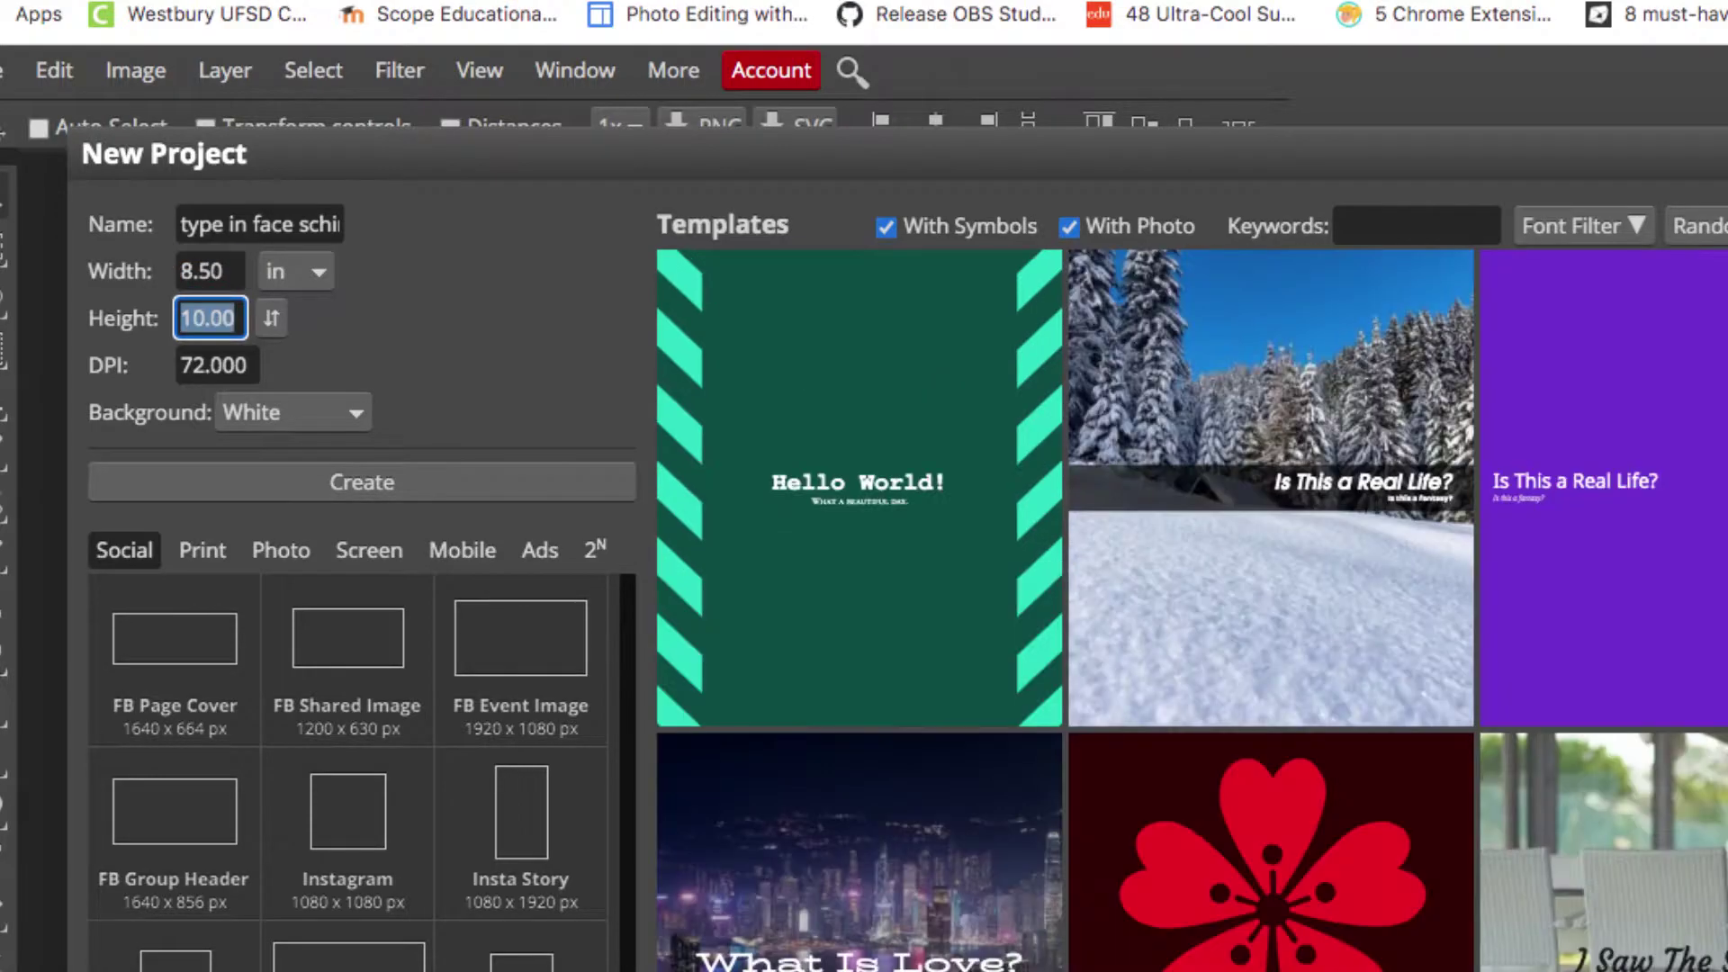
type("11")
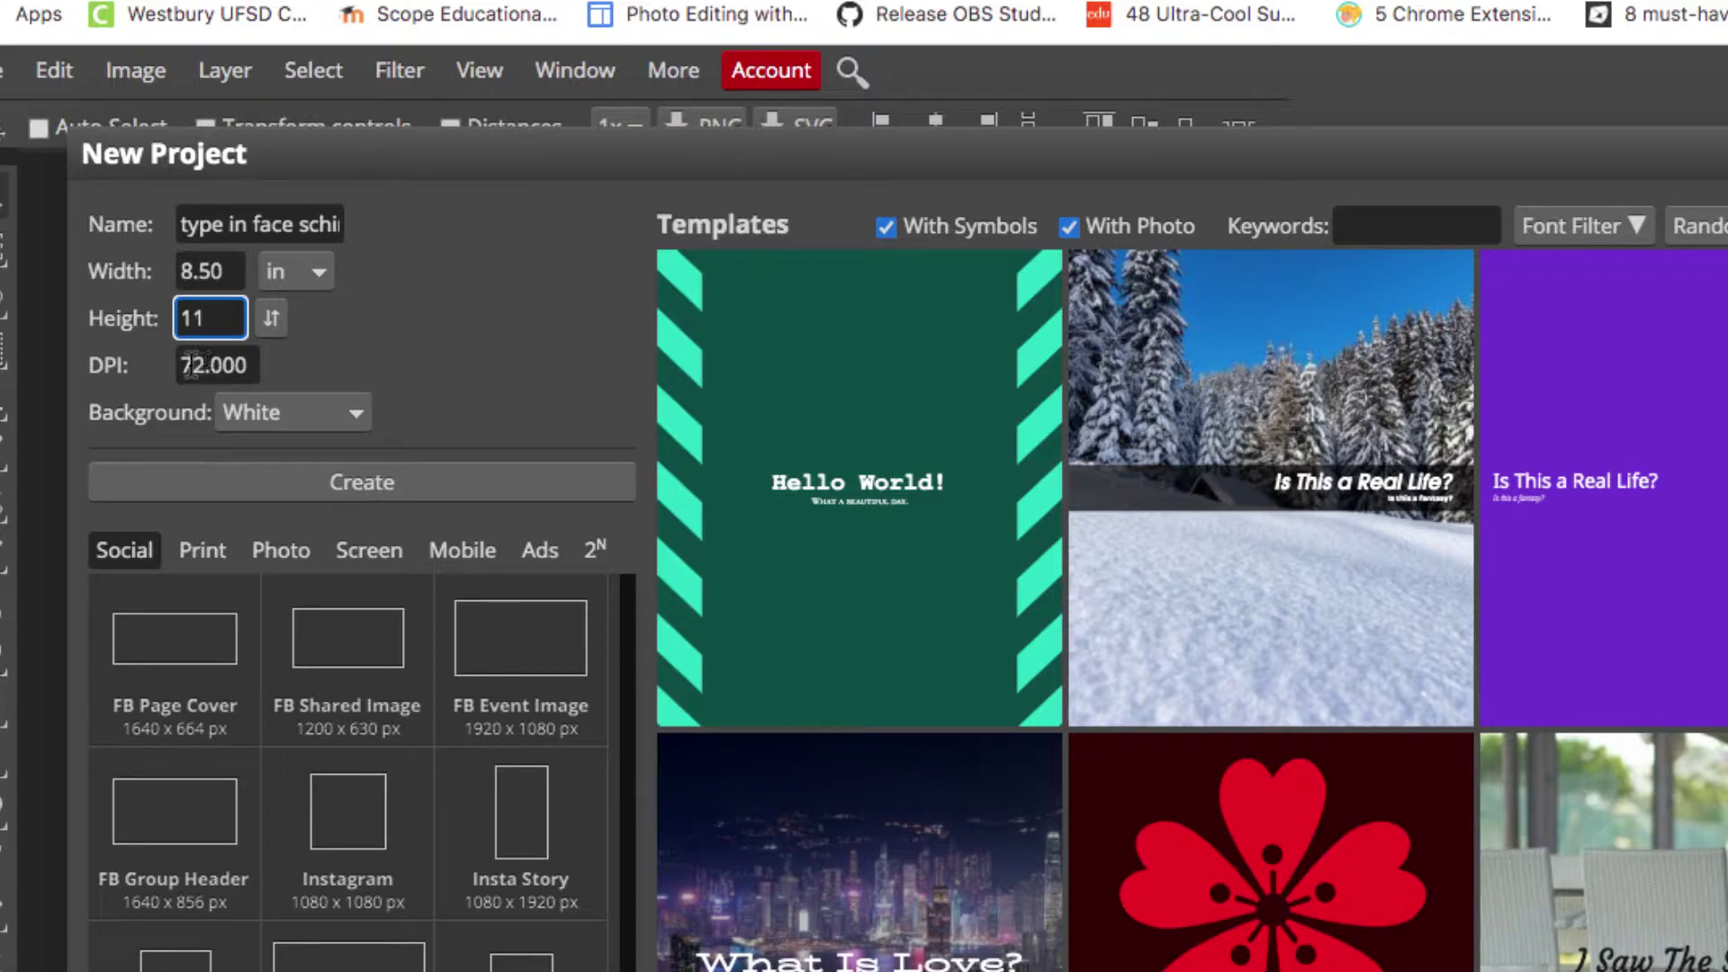
left_click_drag(207, 364, 171, 363)
type("300")
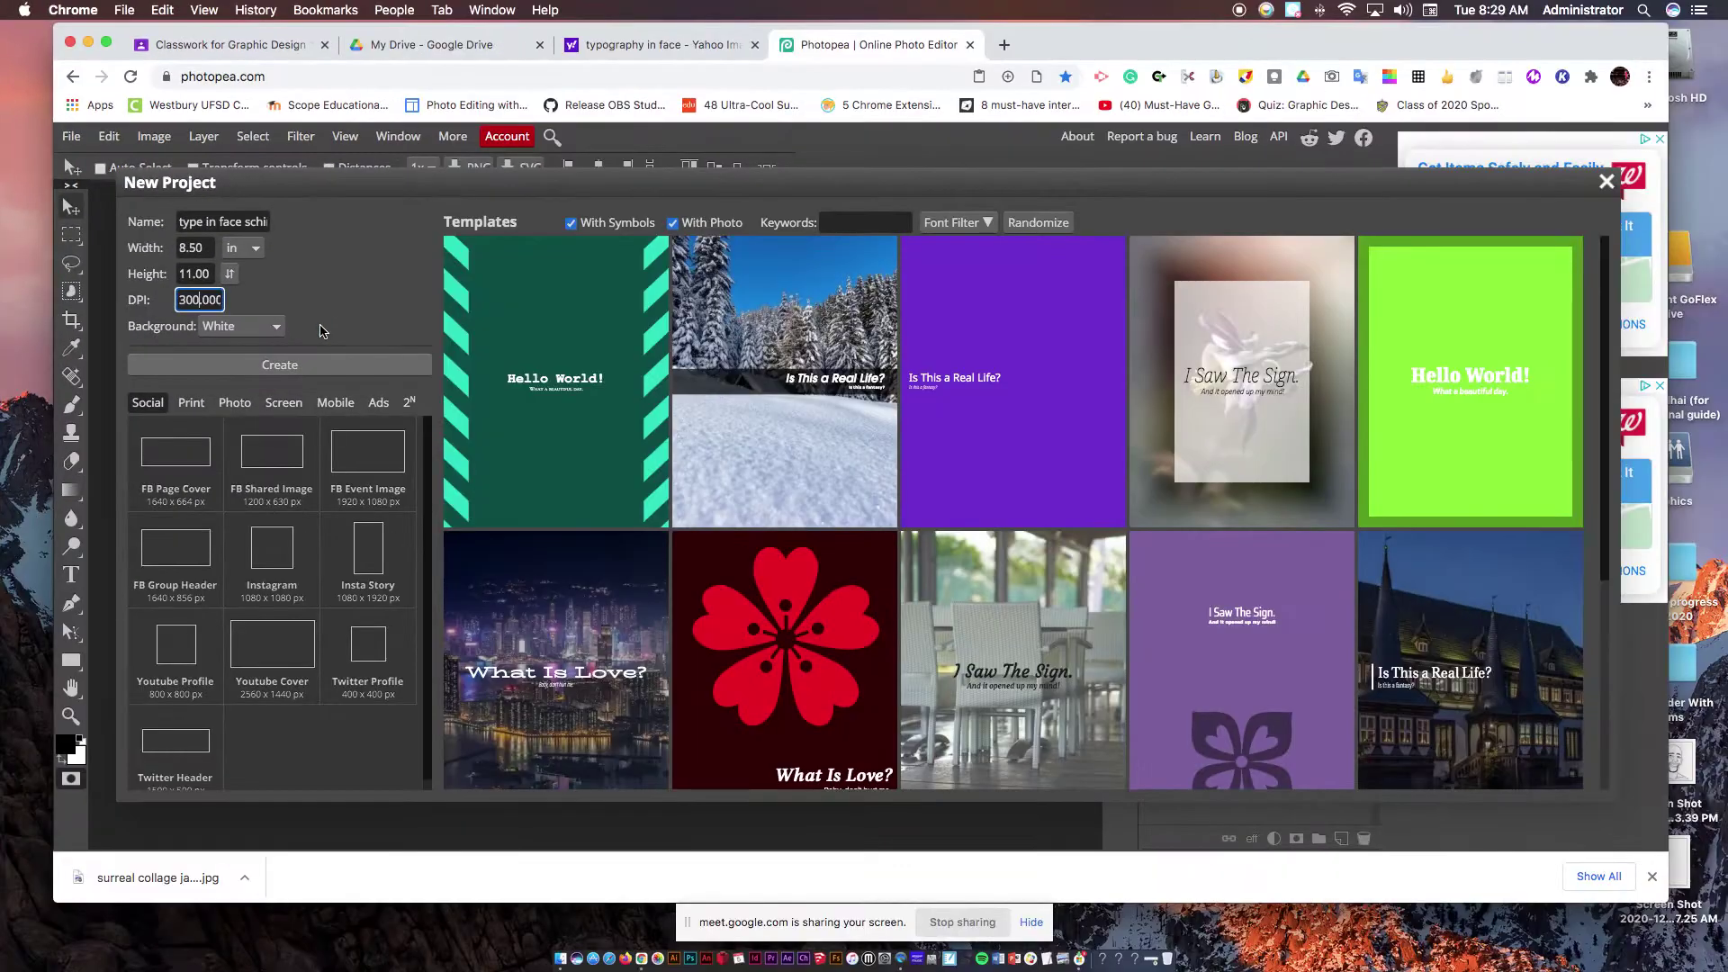
left_click(365, 477)
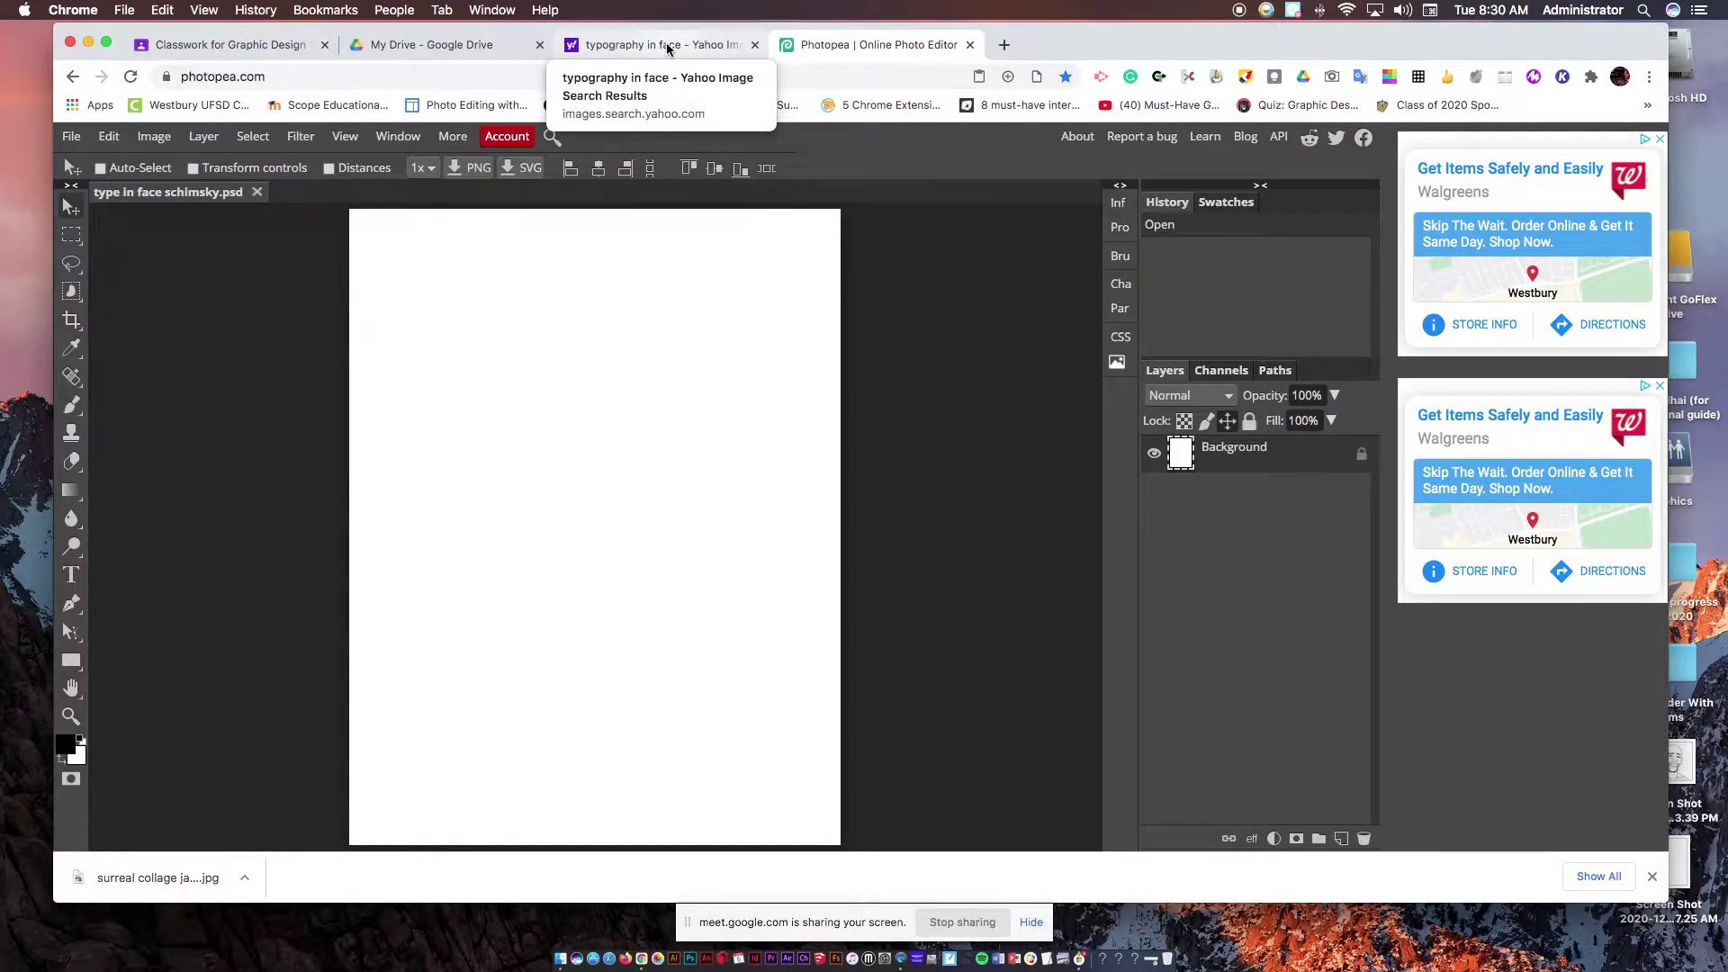
left_click(667, 45)
- Replace the Yahoo image search with 'jay z silhouette'
scroll(576, 274, "up", 10)
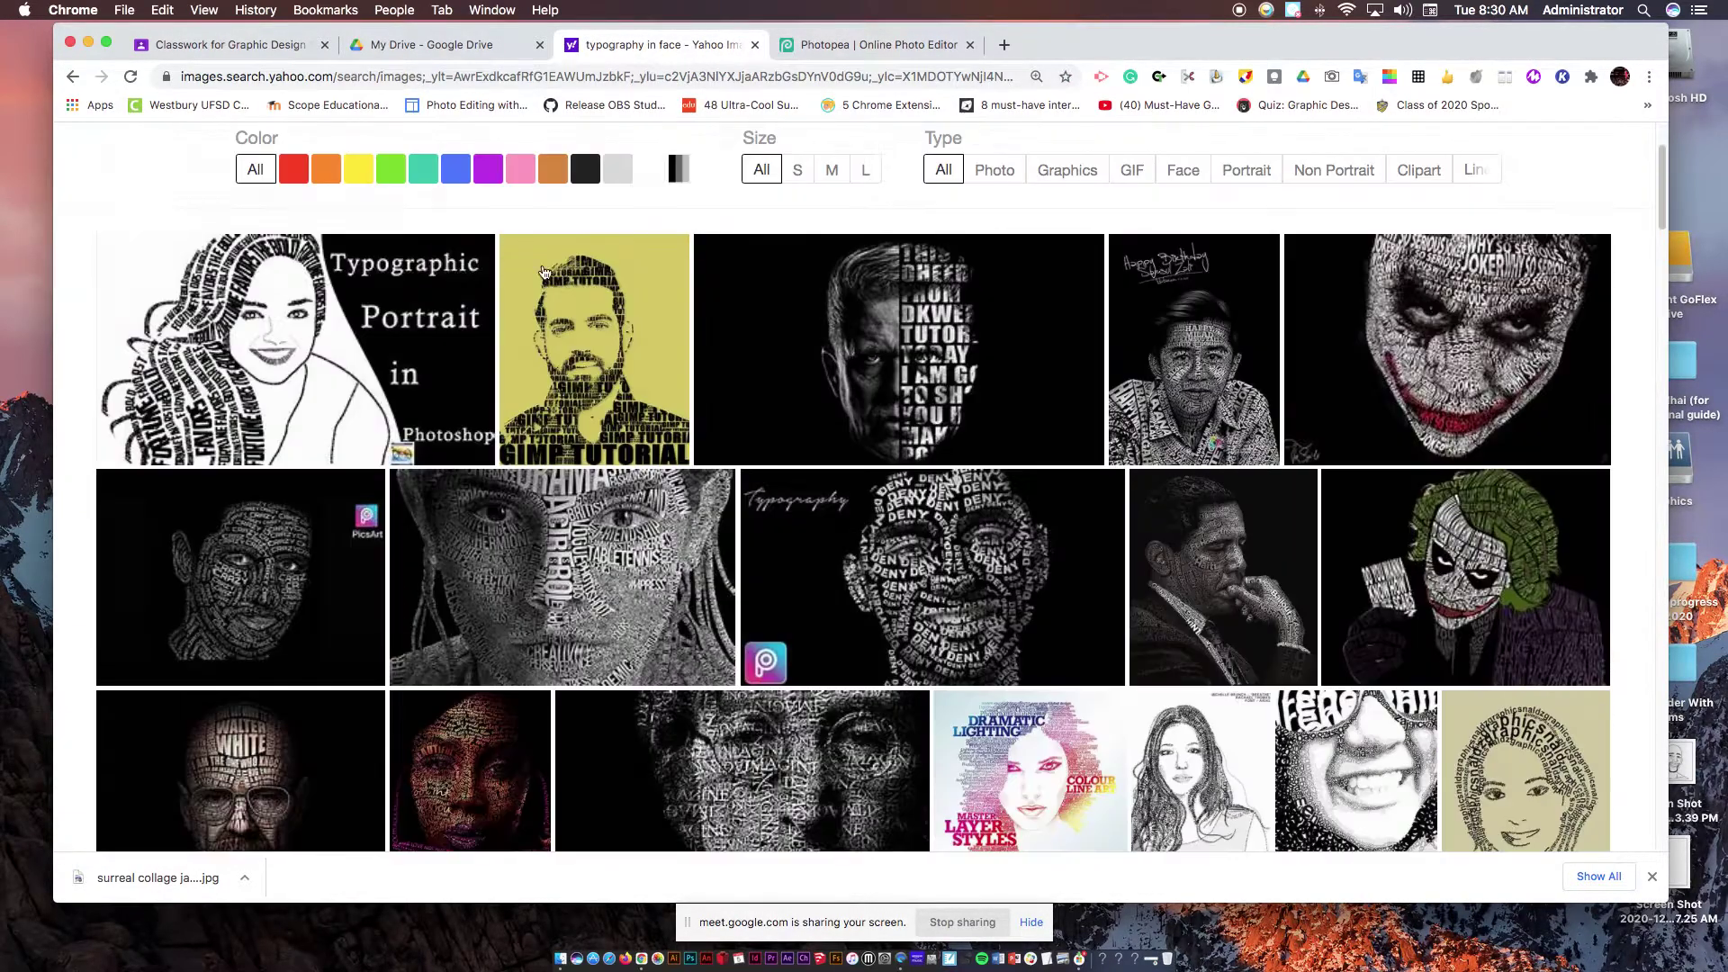
scroll(544, 271, "up", 3)
left_click_drag(439, 171, 224, 171)
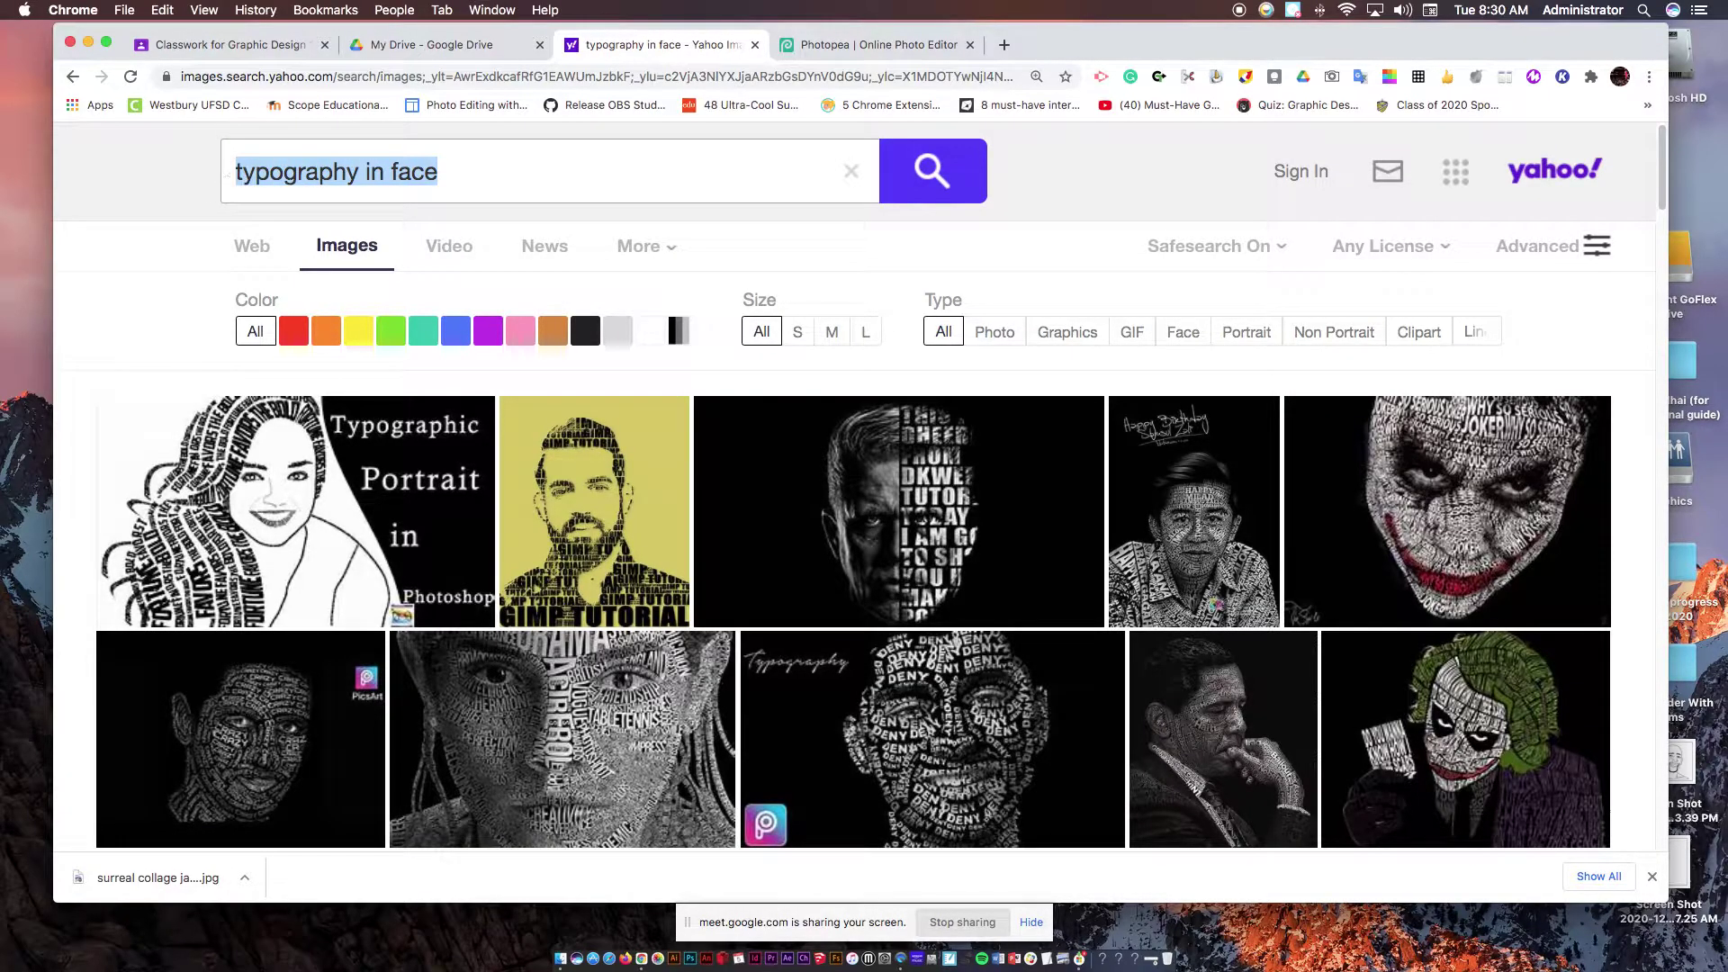
key("BackSpace")
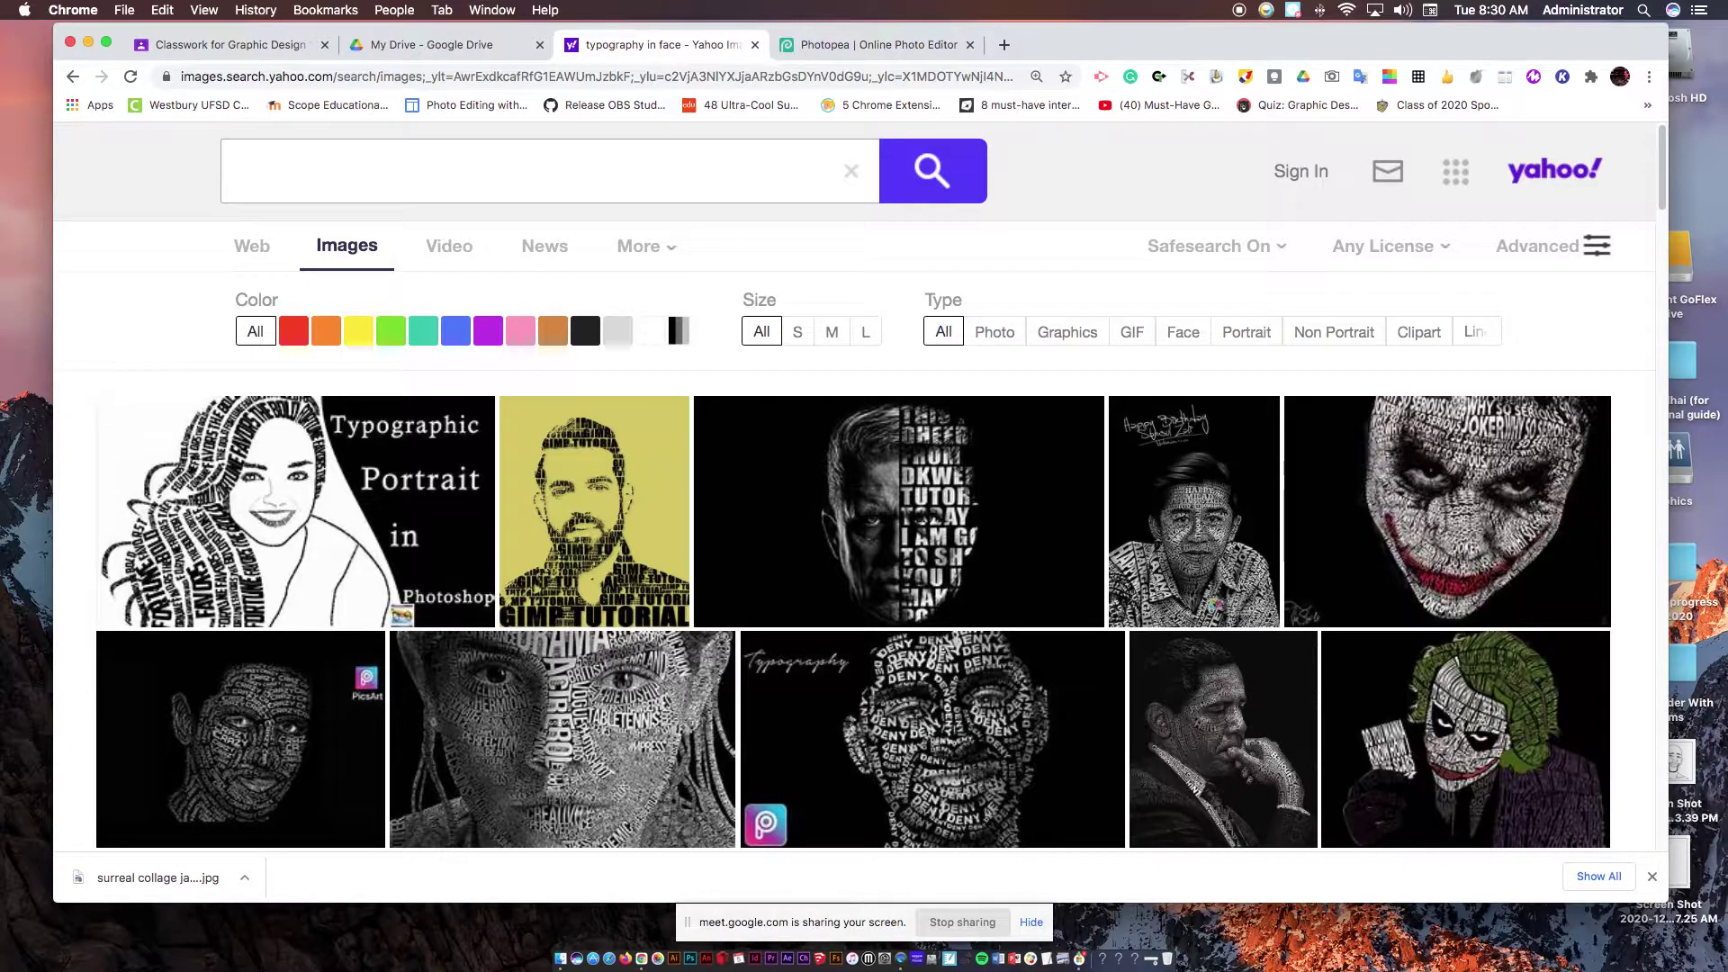
type("jay z")
key("Return")
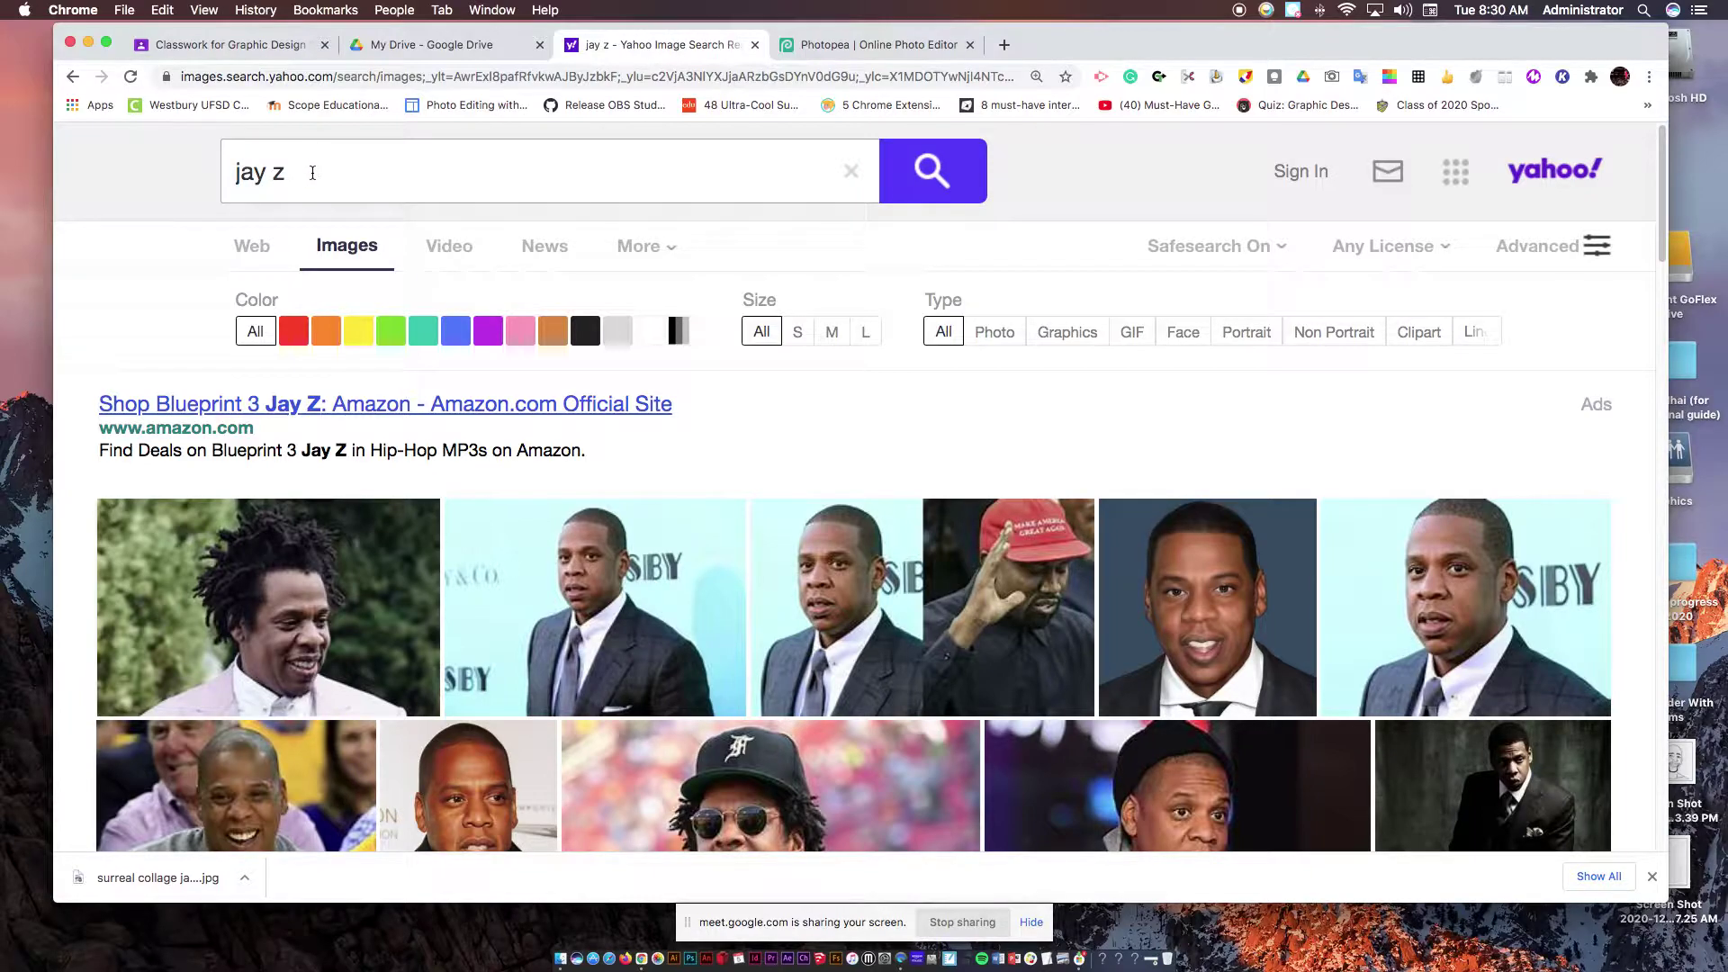
left_click(331, 174)
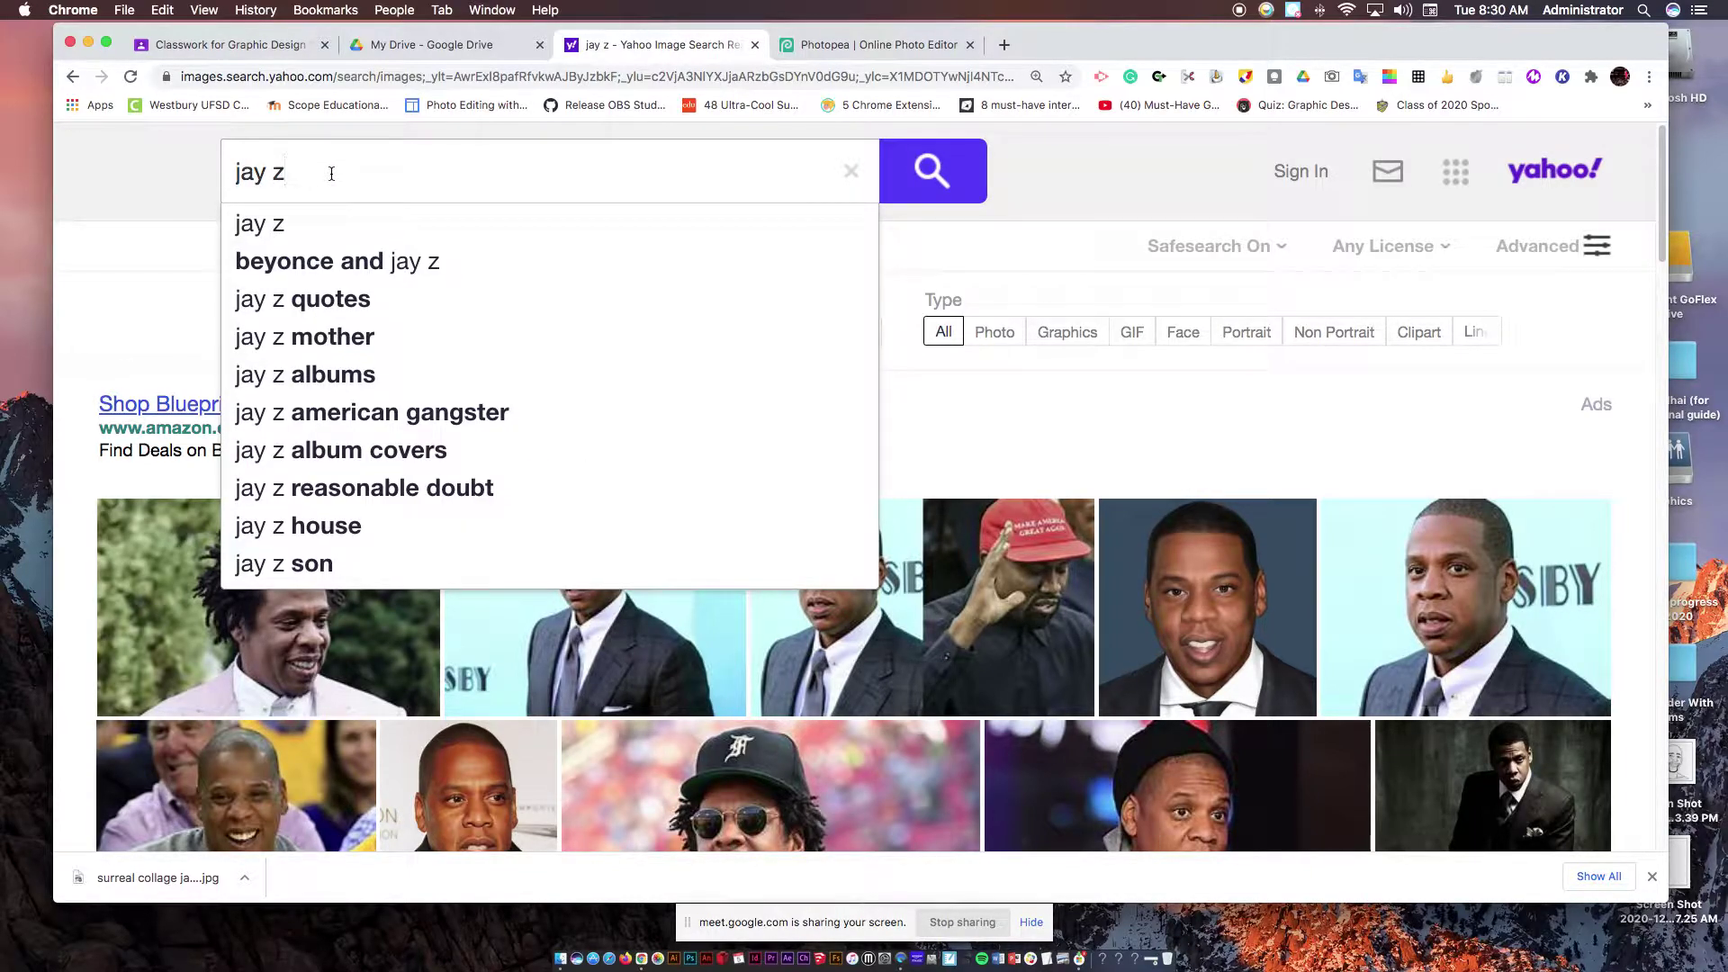
type("sil")
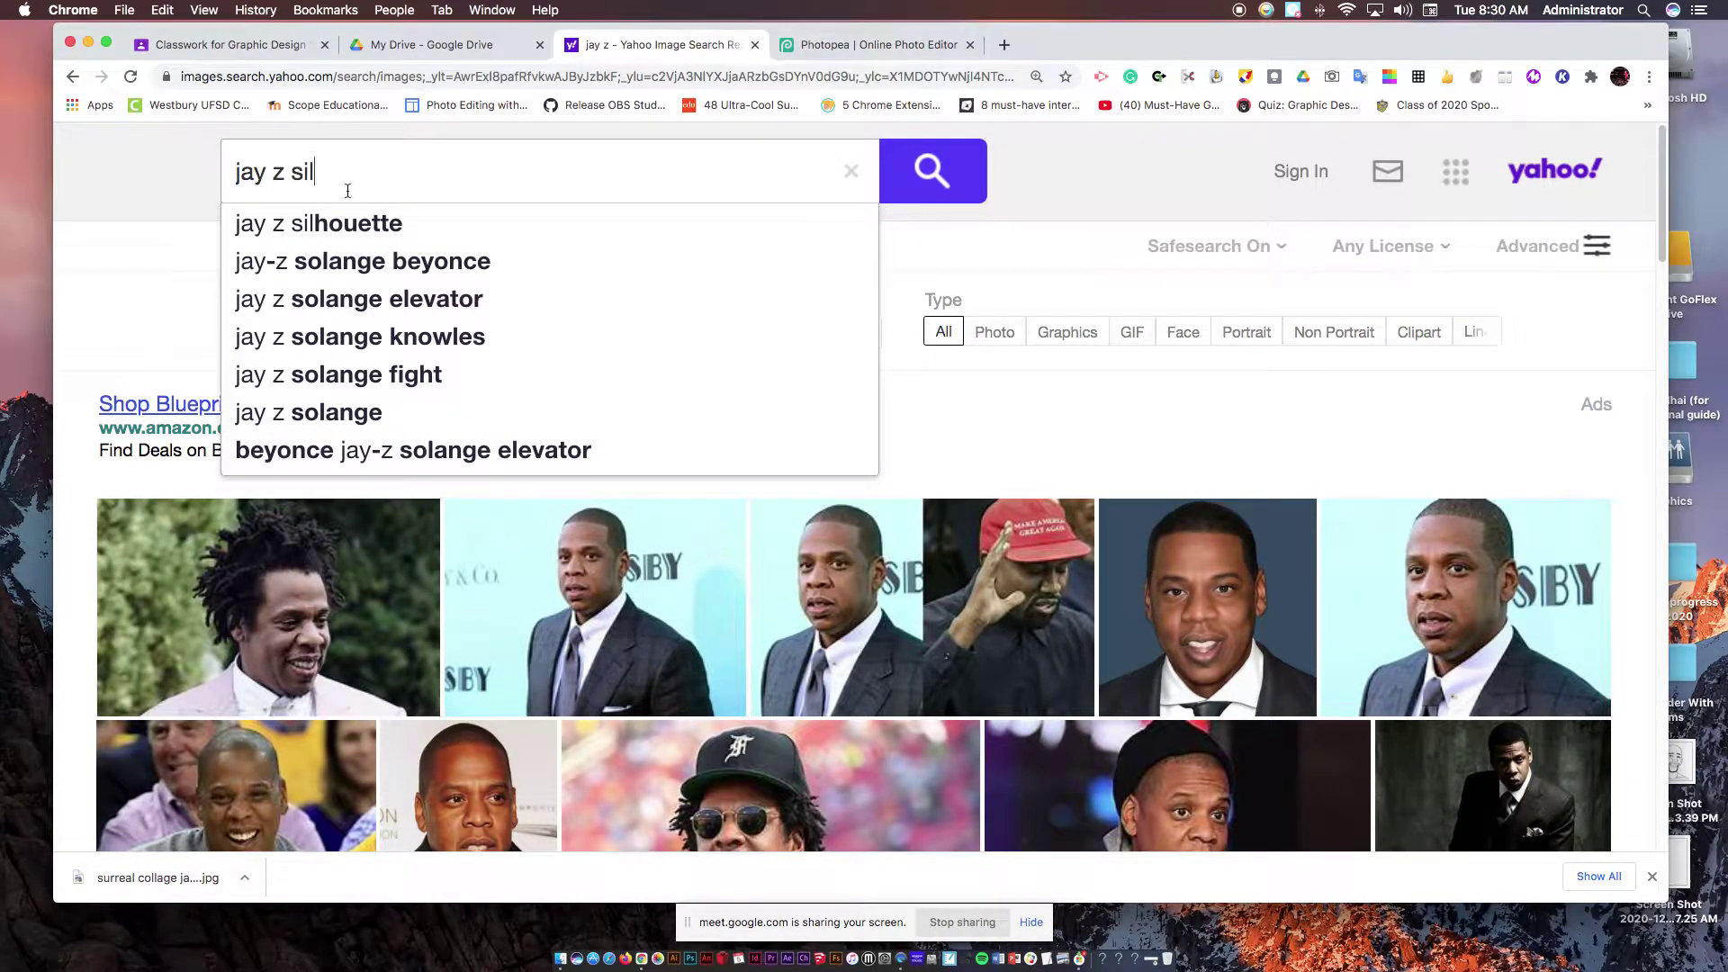
left_click(357, 225)
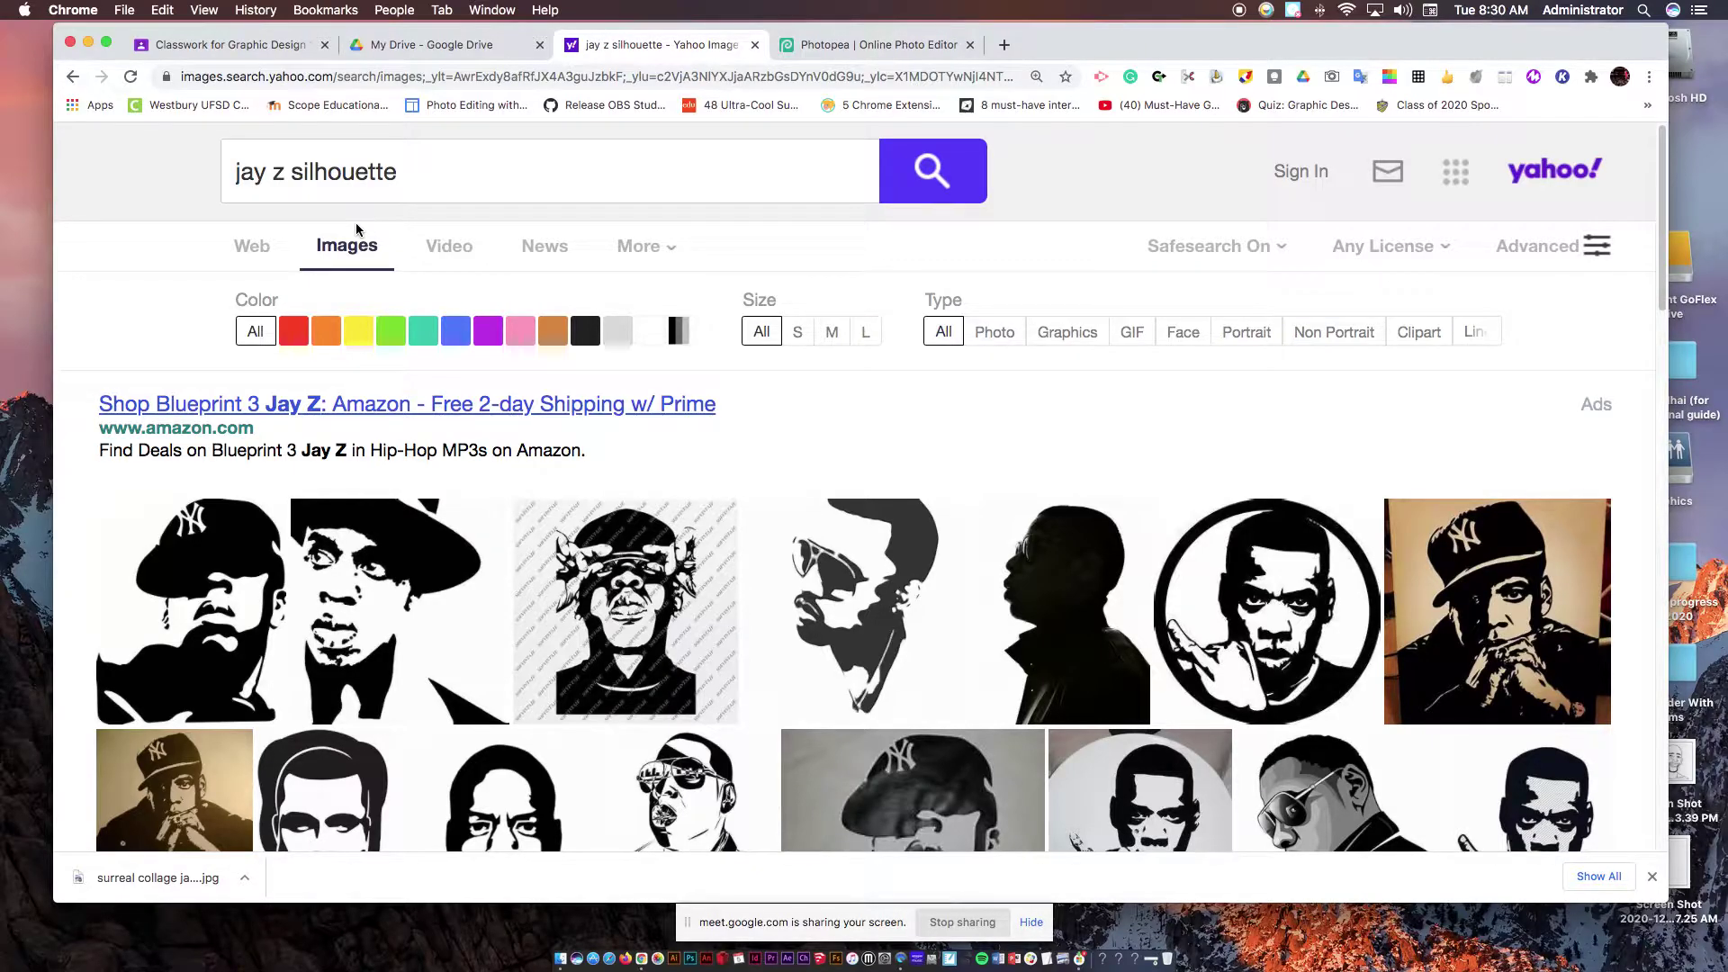
- Preview the raised-hand Jay-Z silhouette from etsy.com in a separate browser window
scroll(825, 504, "down", 5)
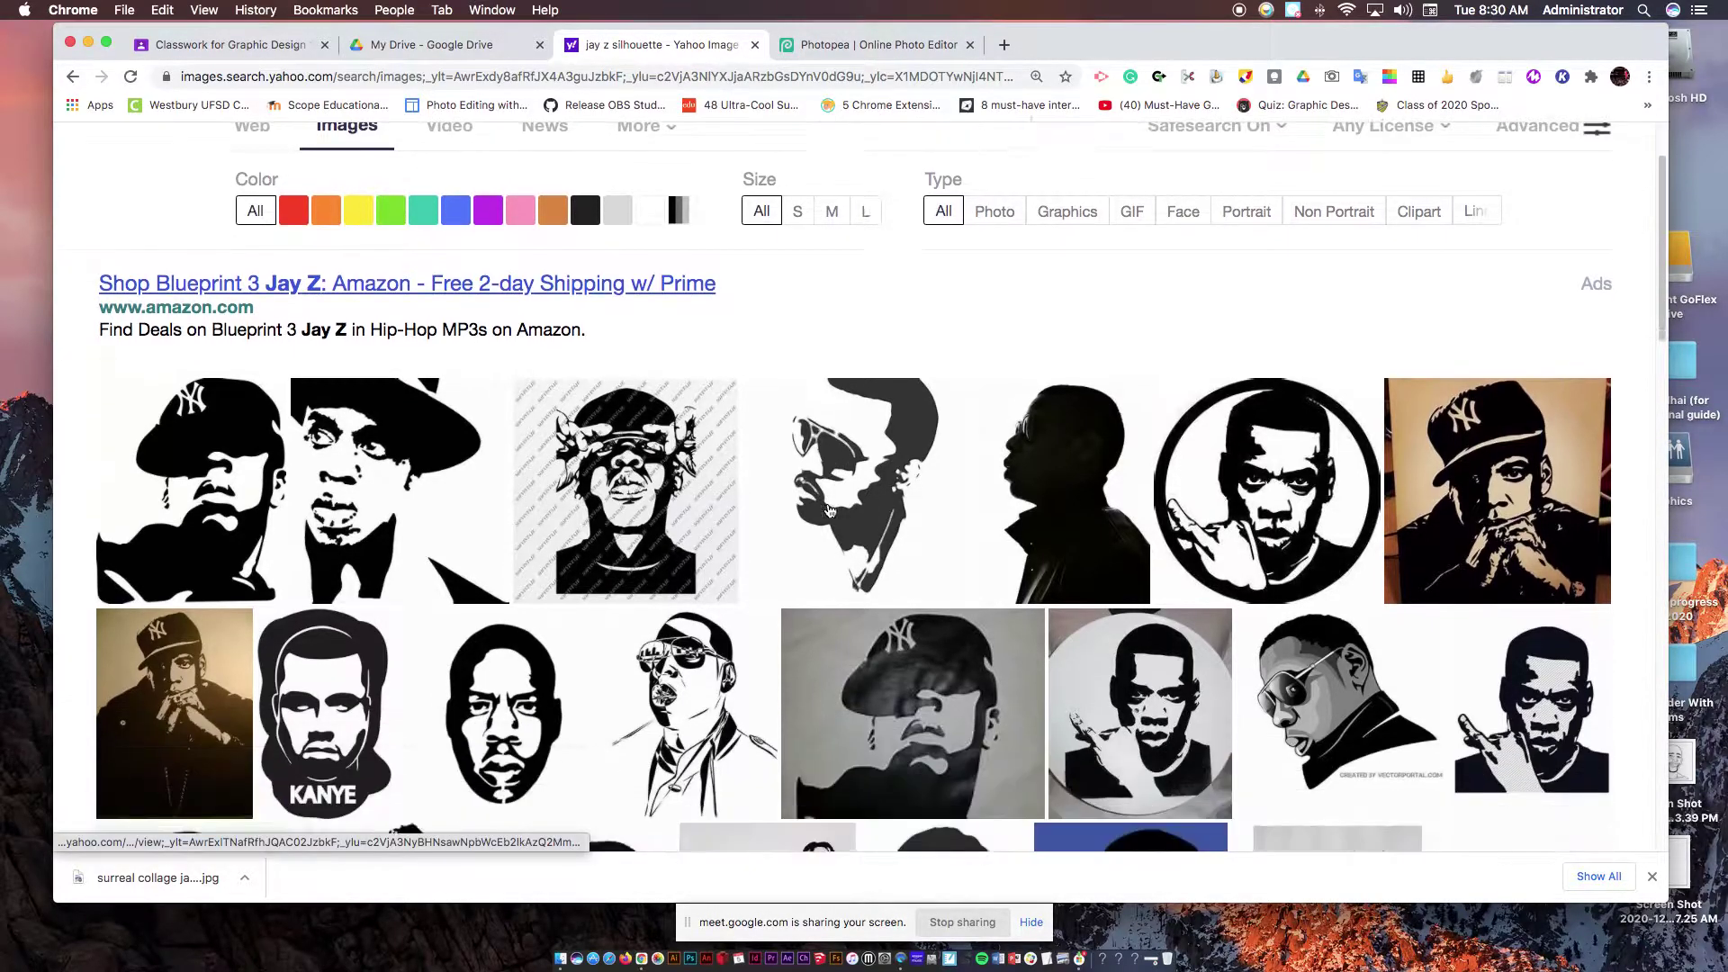
scroll(828, 512, "down", 5)
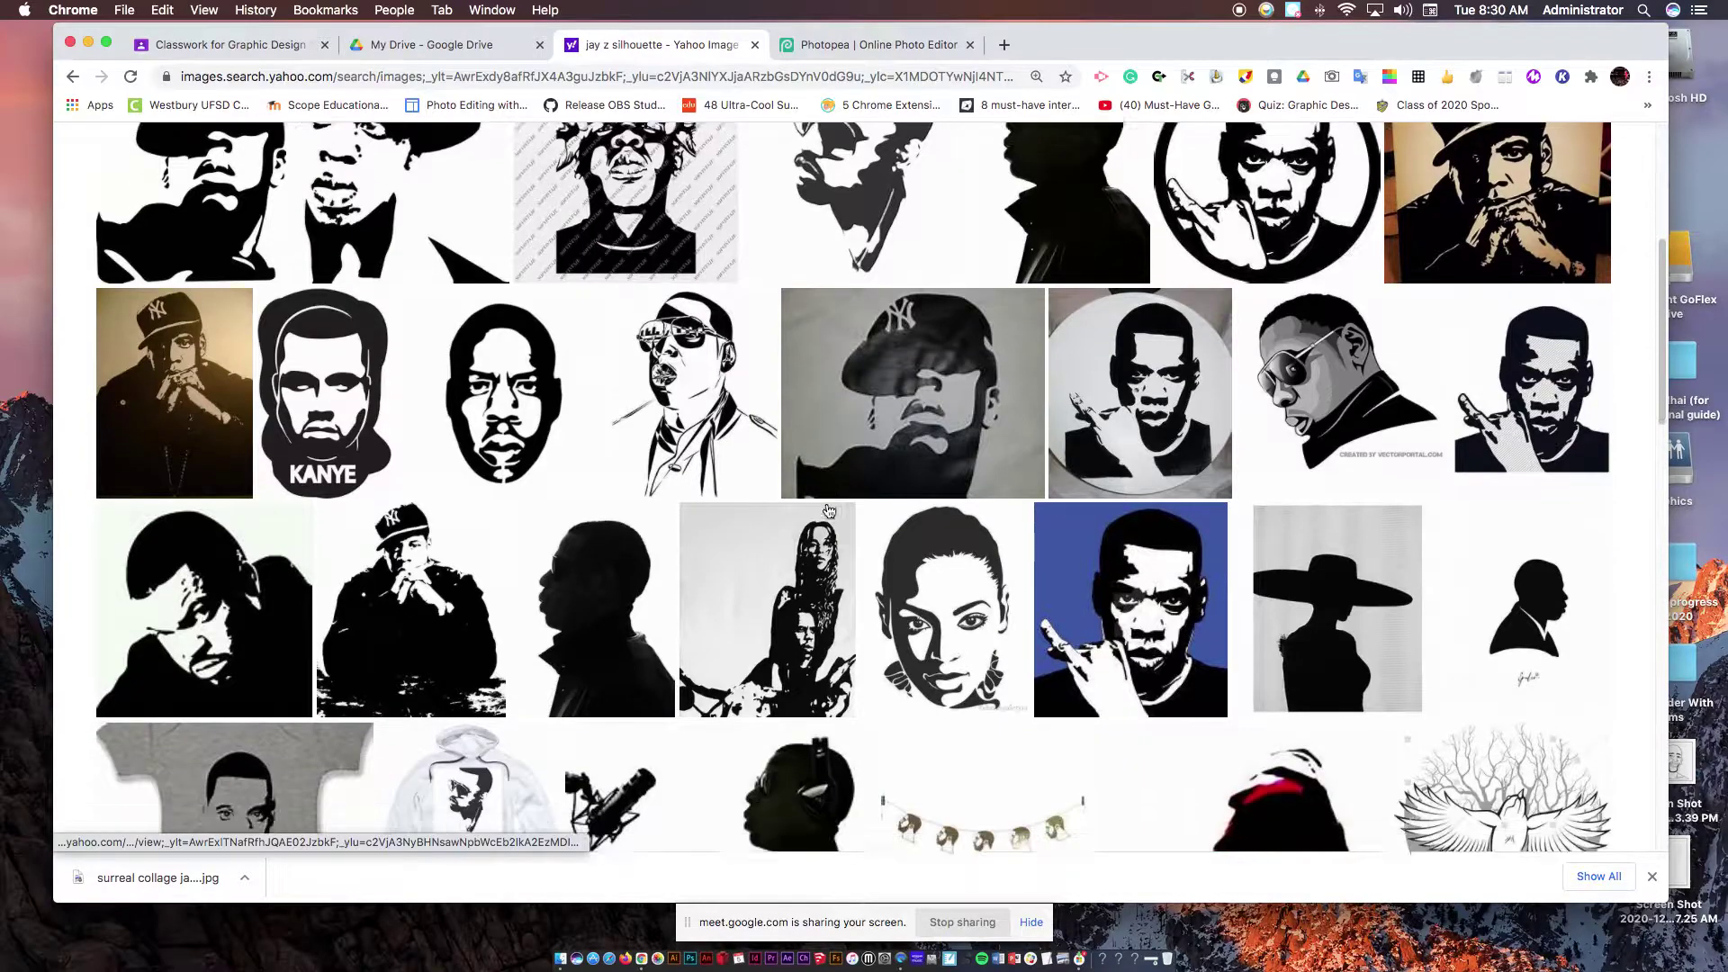
scroll(829, 513, "down", 5)
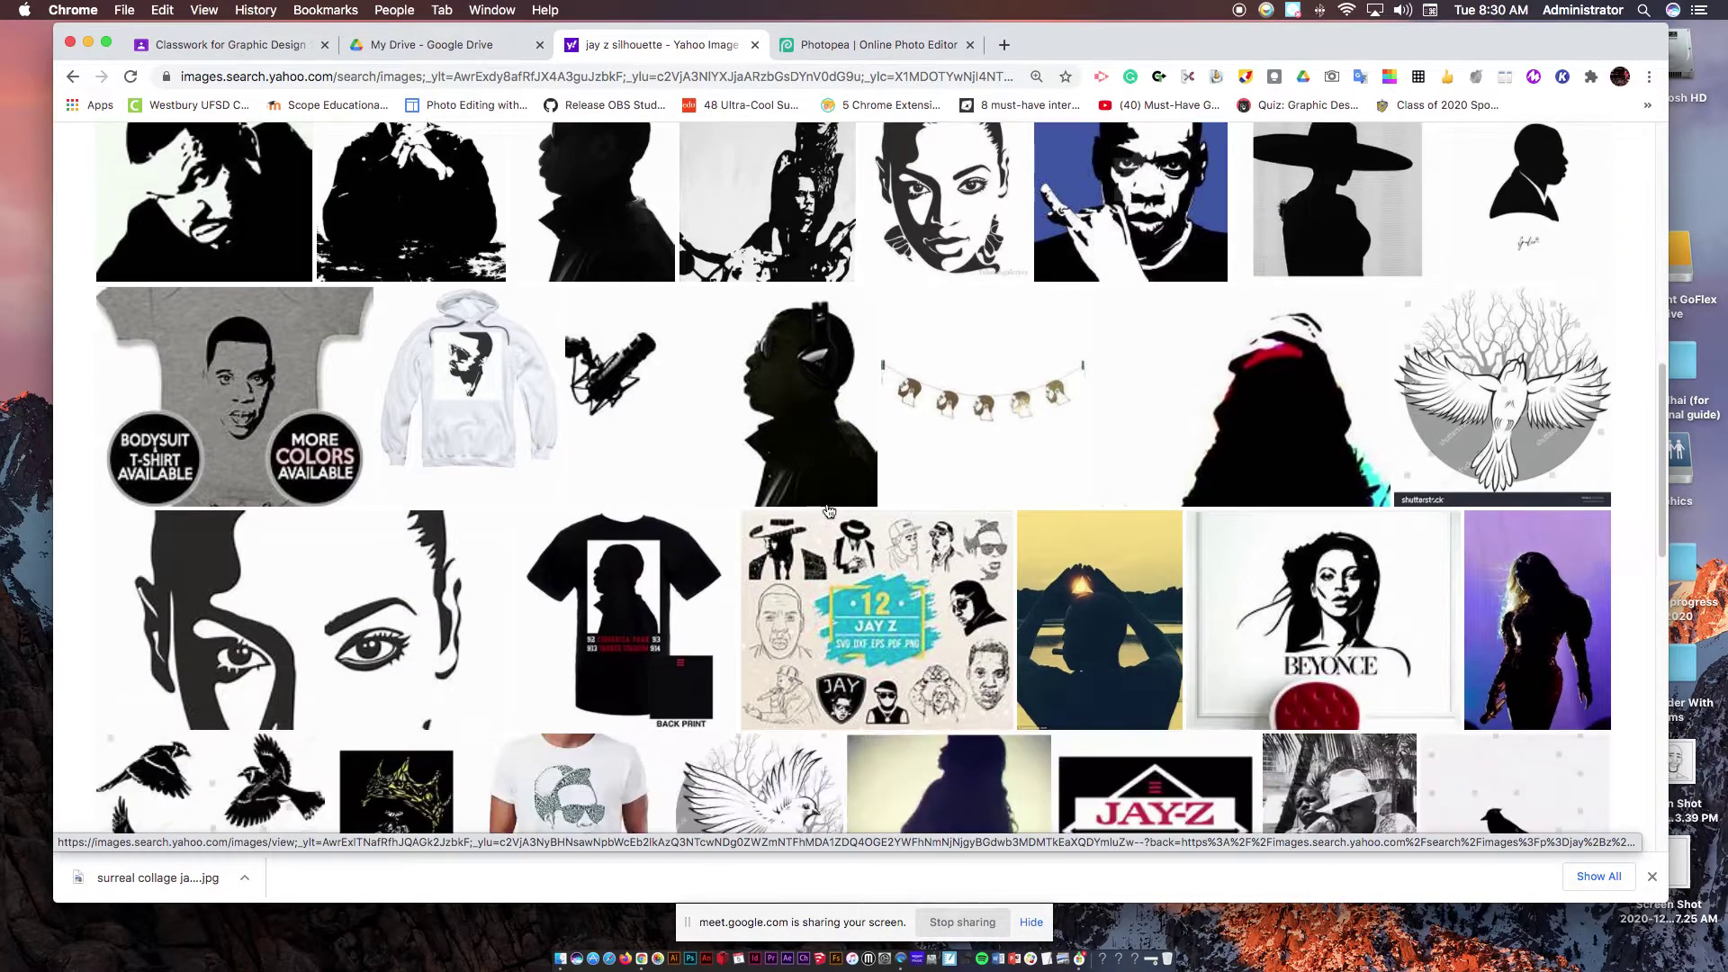
scroll(826, 529, "up", 3)
scroll(815, 559, "down", 5)
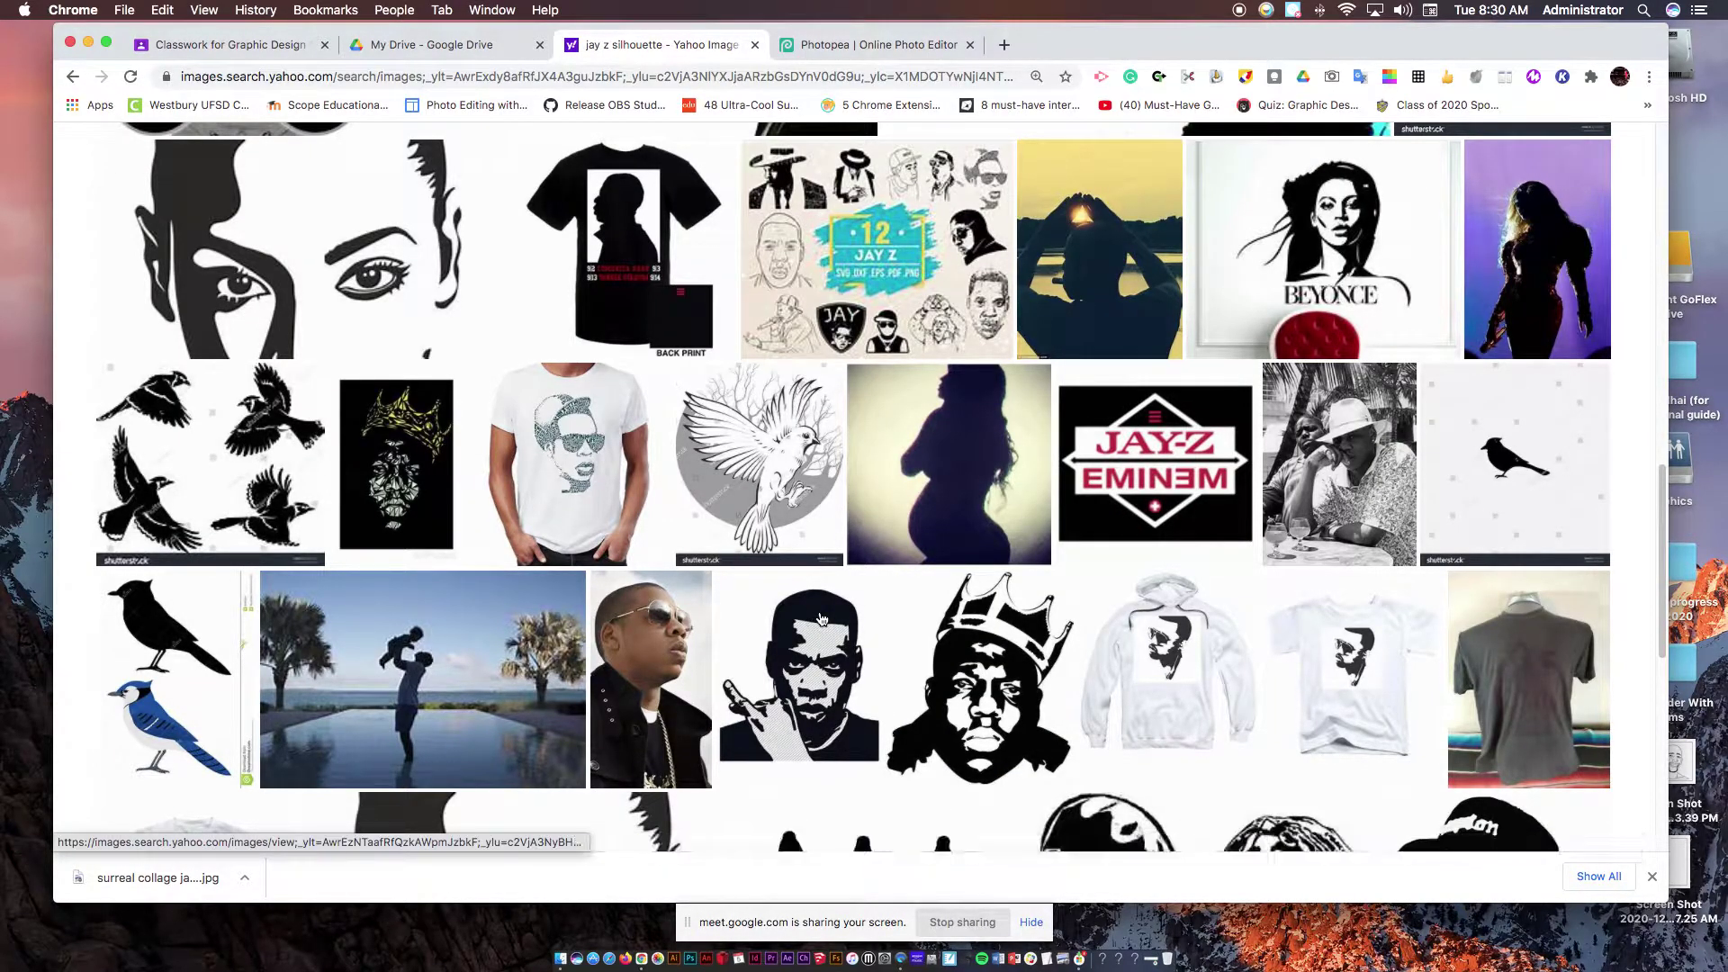
left_click(820, 618)
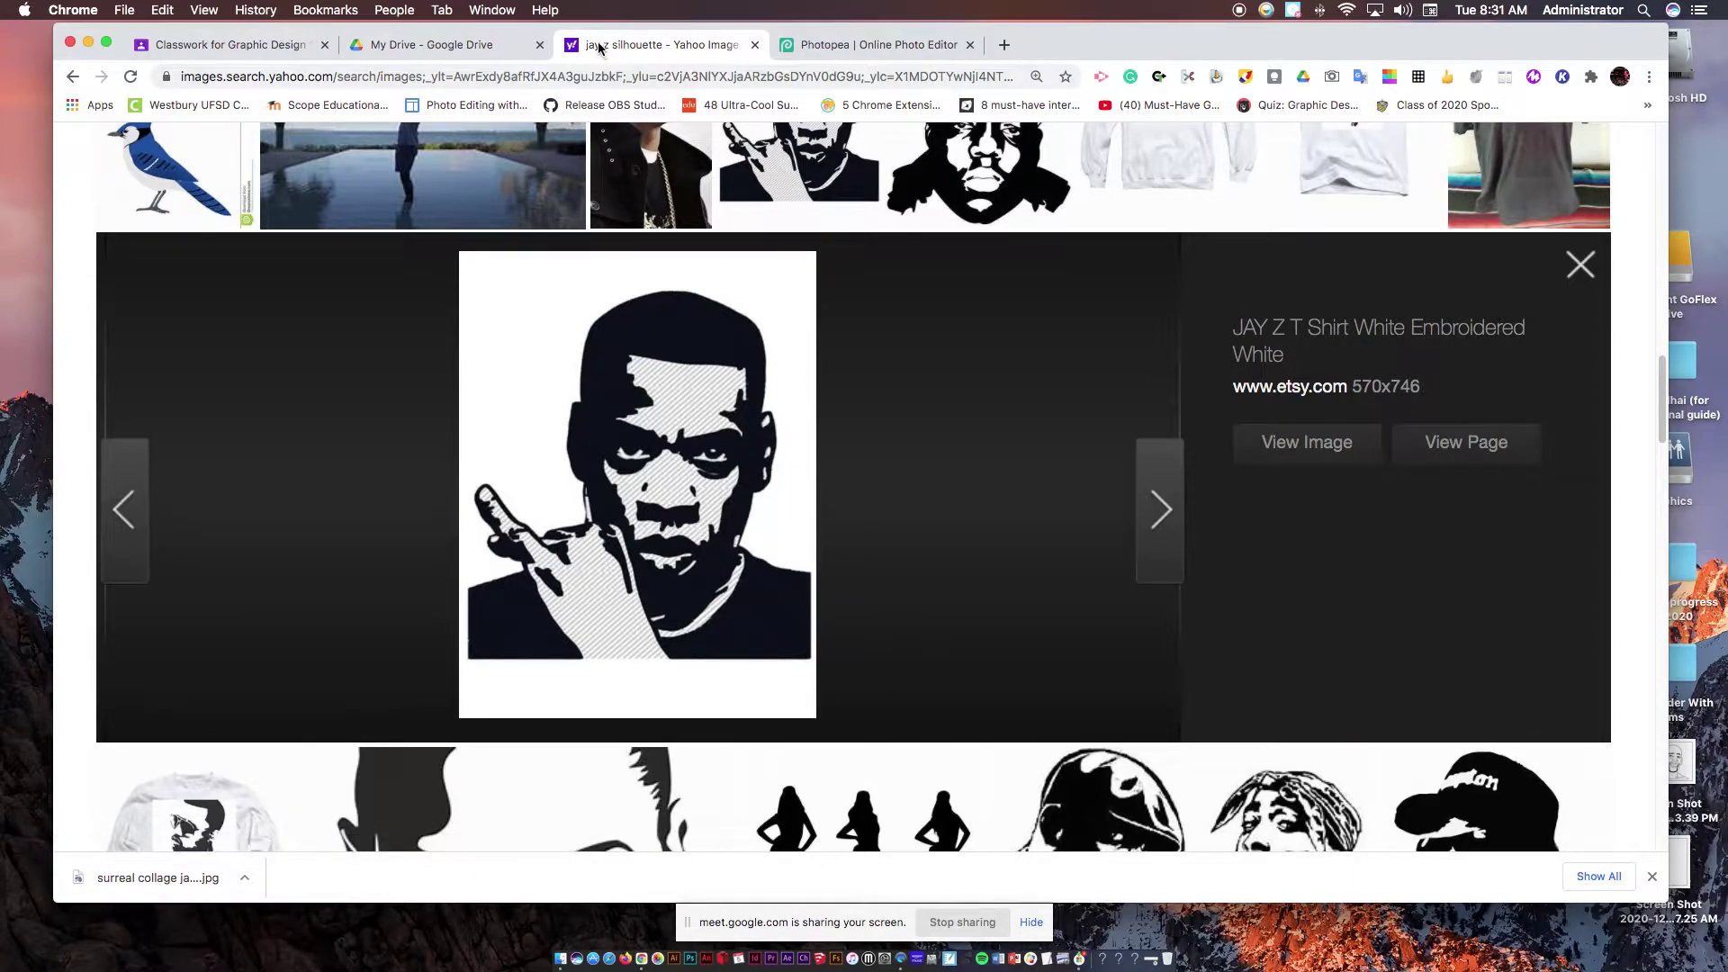
left_click_drag(618, 46, 1267, 194)
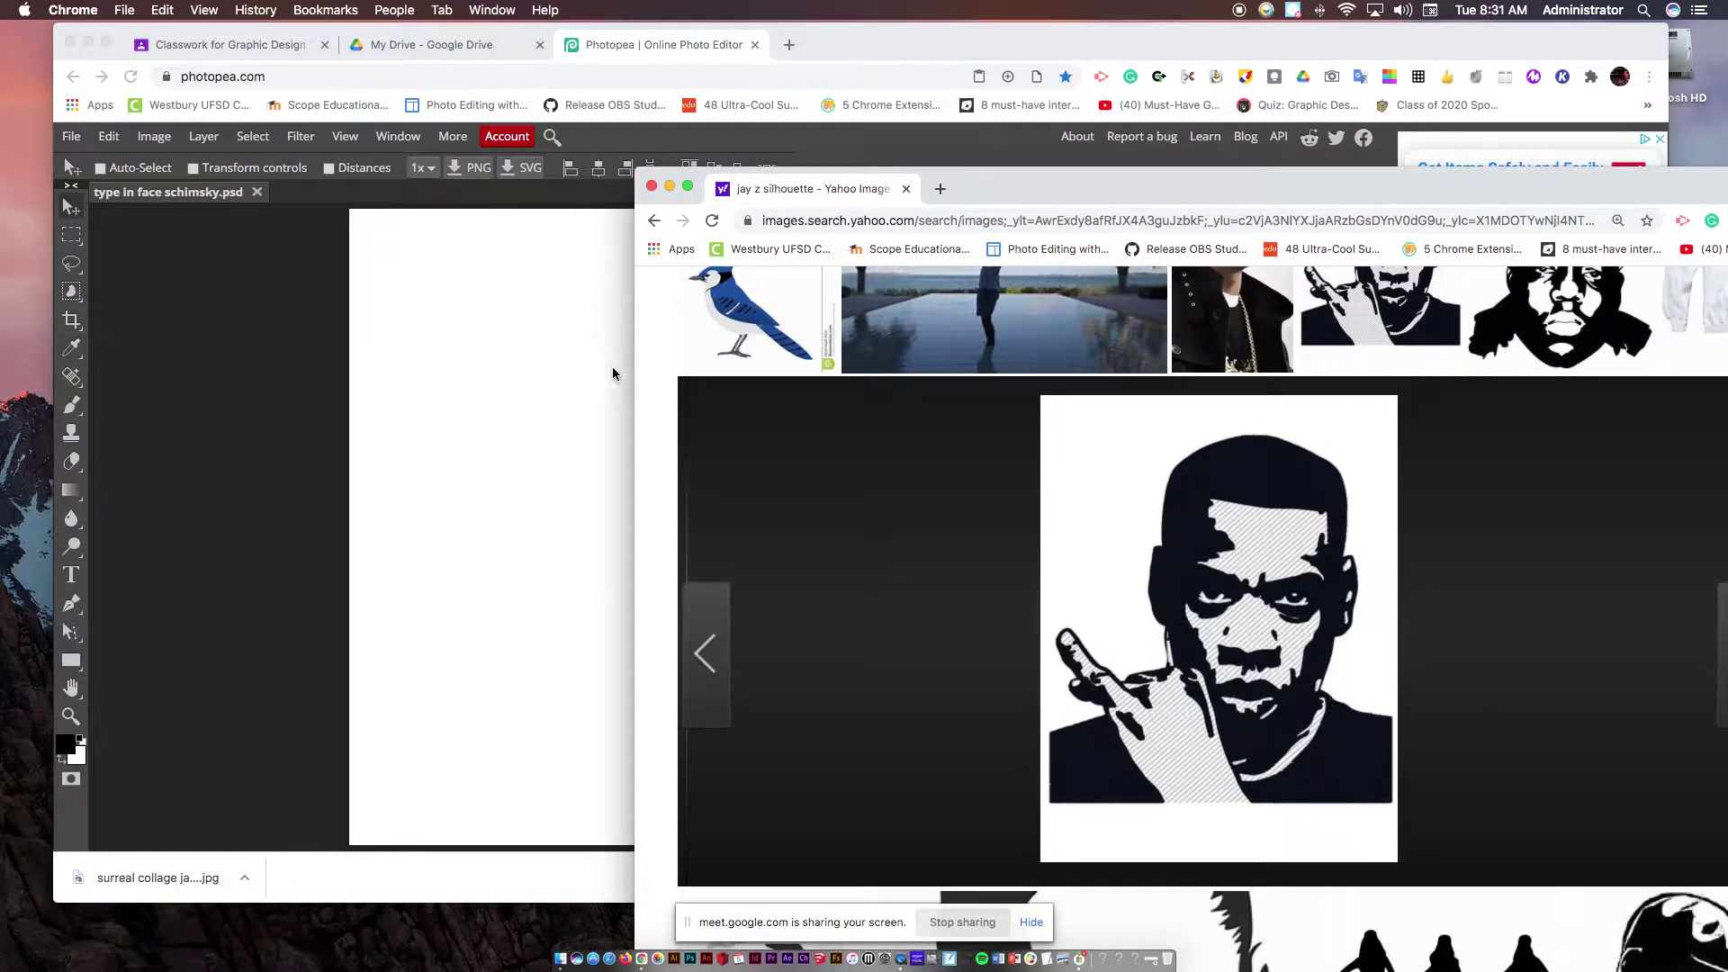
- Place the Jay-Z silhouette on the canvas, rename its layer 'jay z', and rasterize it
left_click_drag(1214, 505, 503, 398)
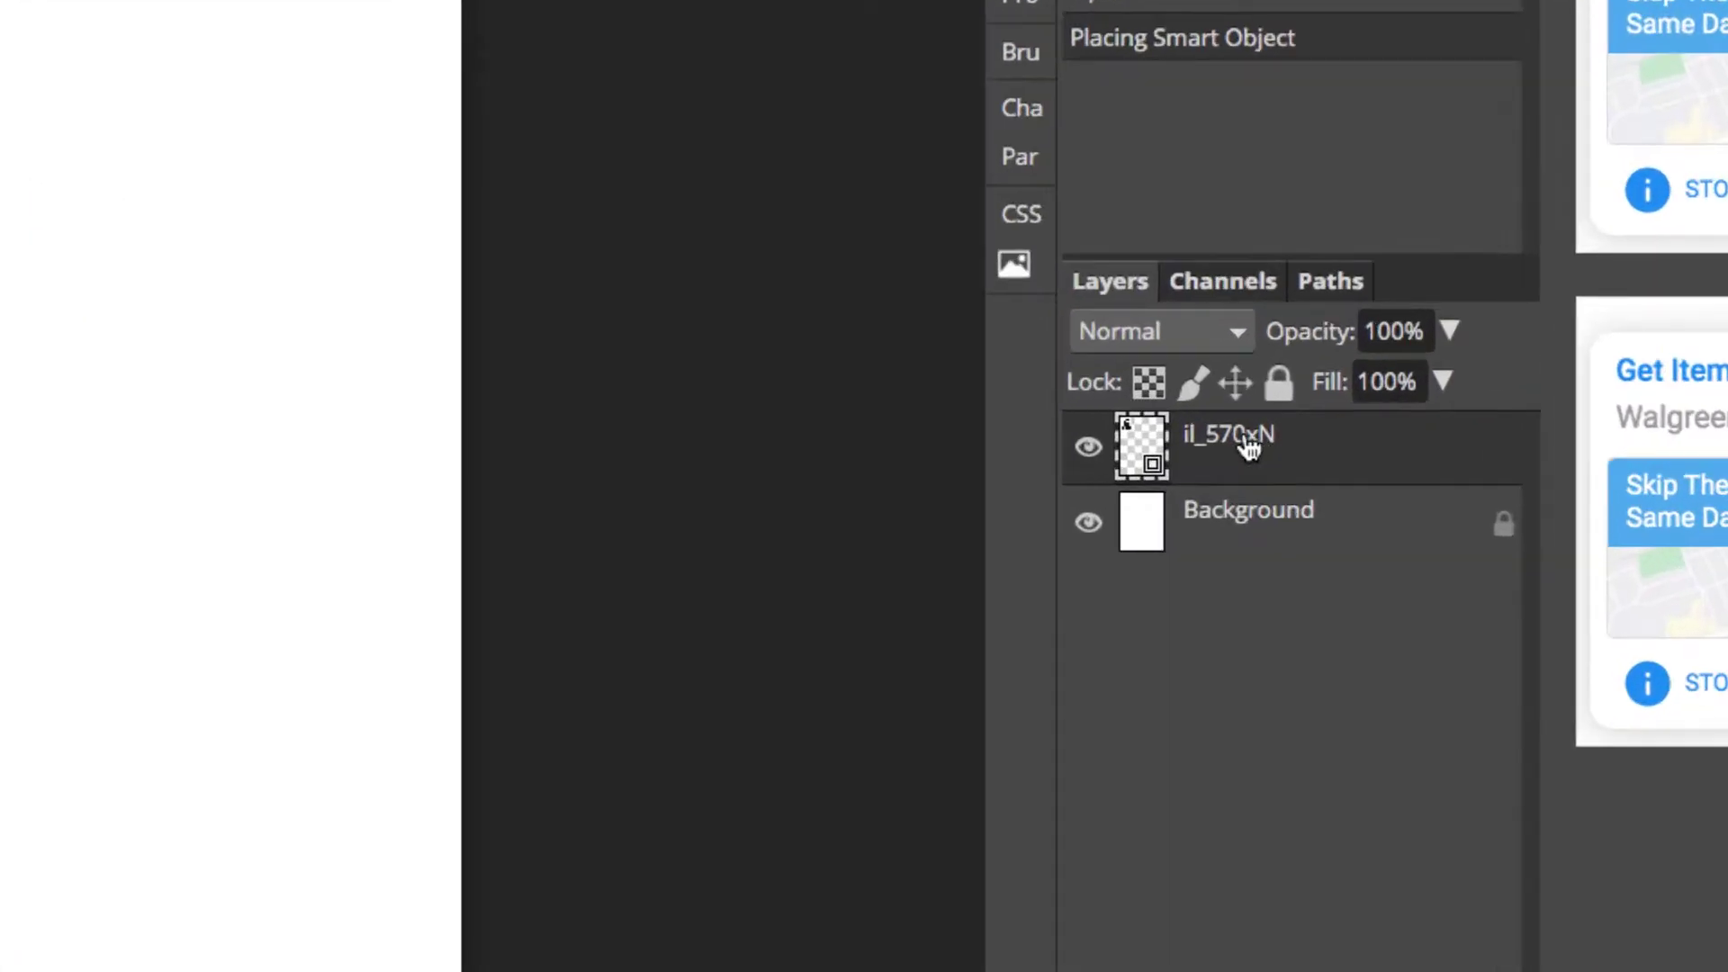
key("Return")
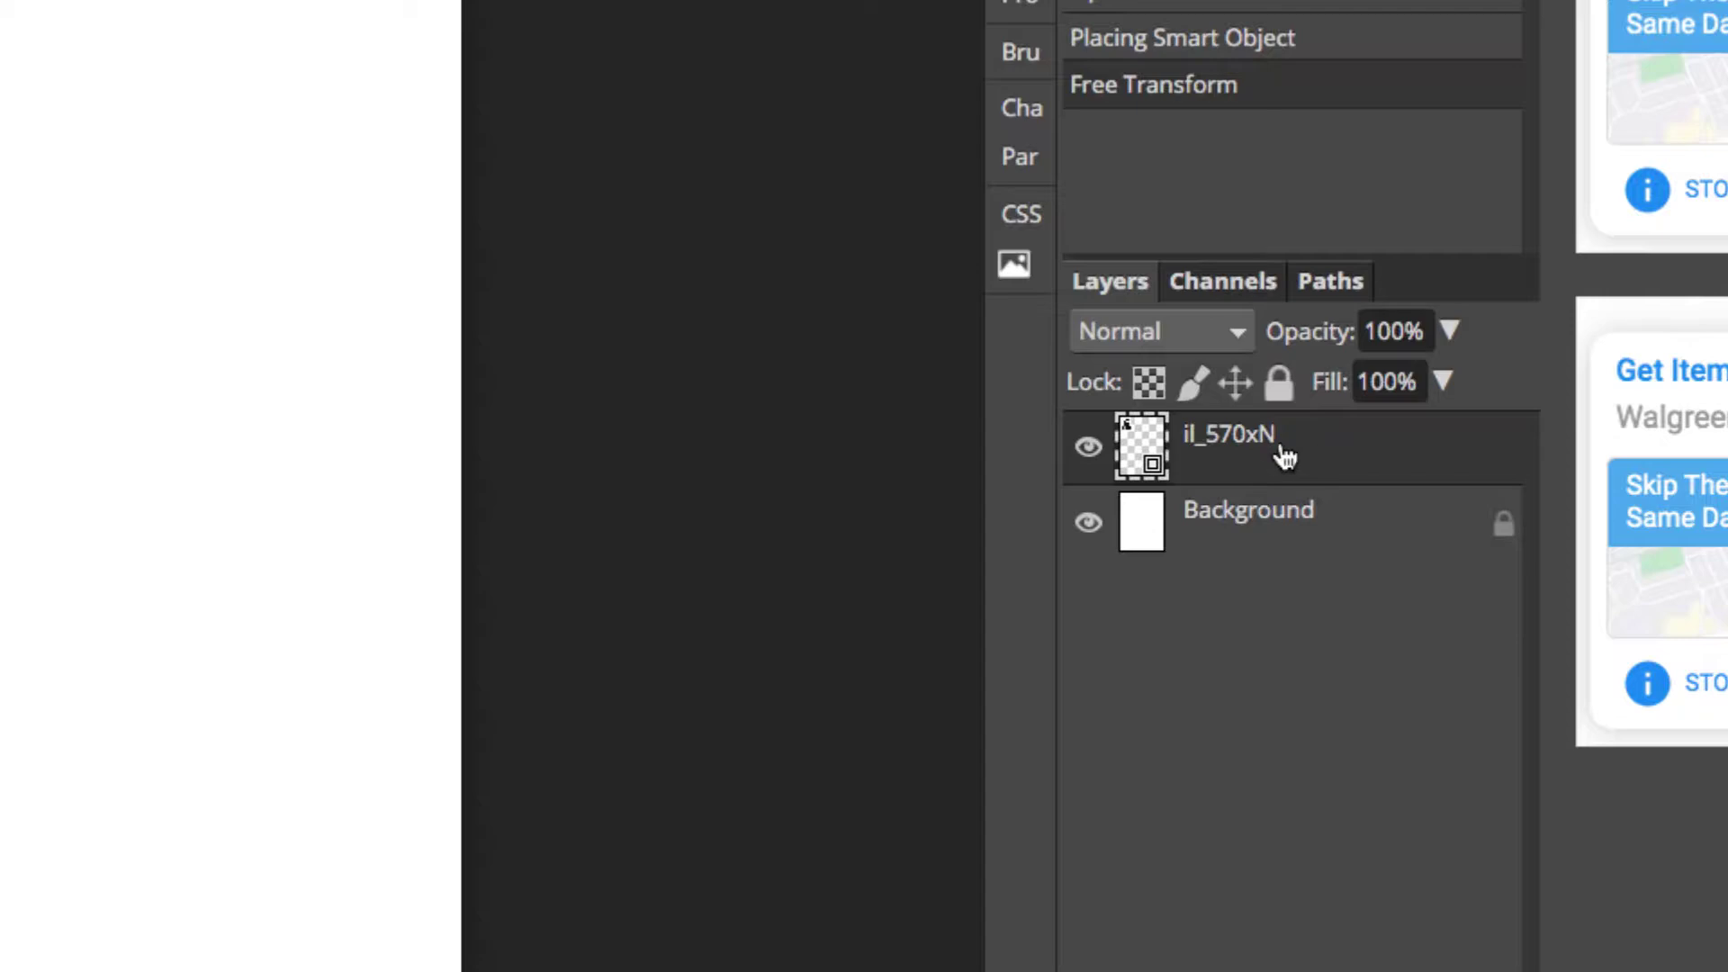
double_click(1235, 439)
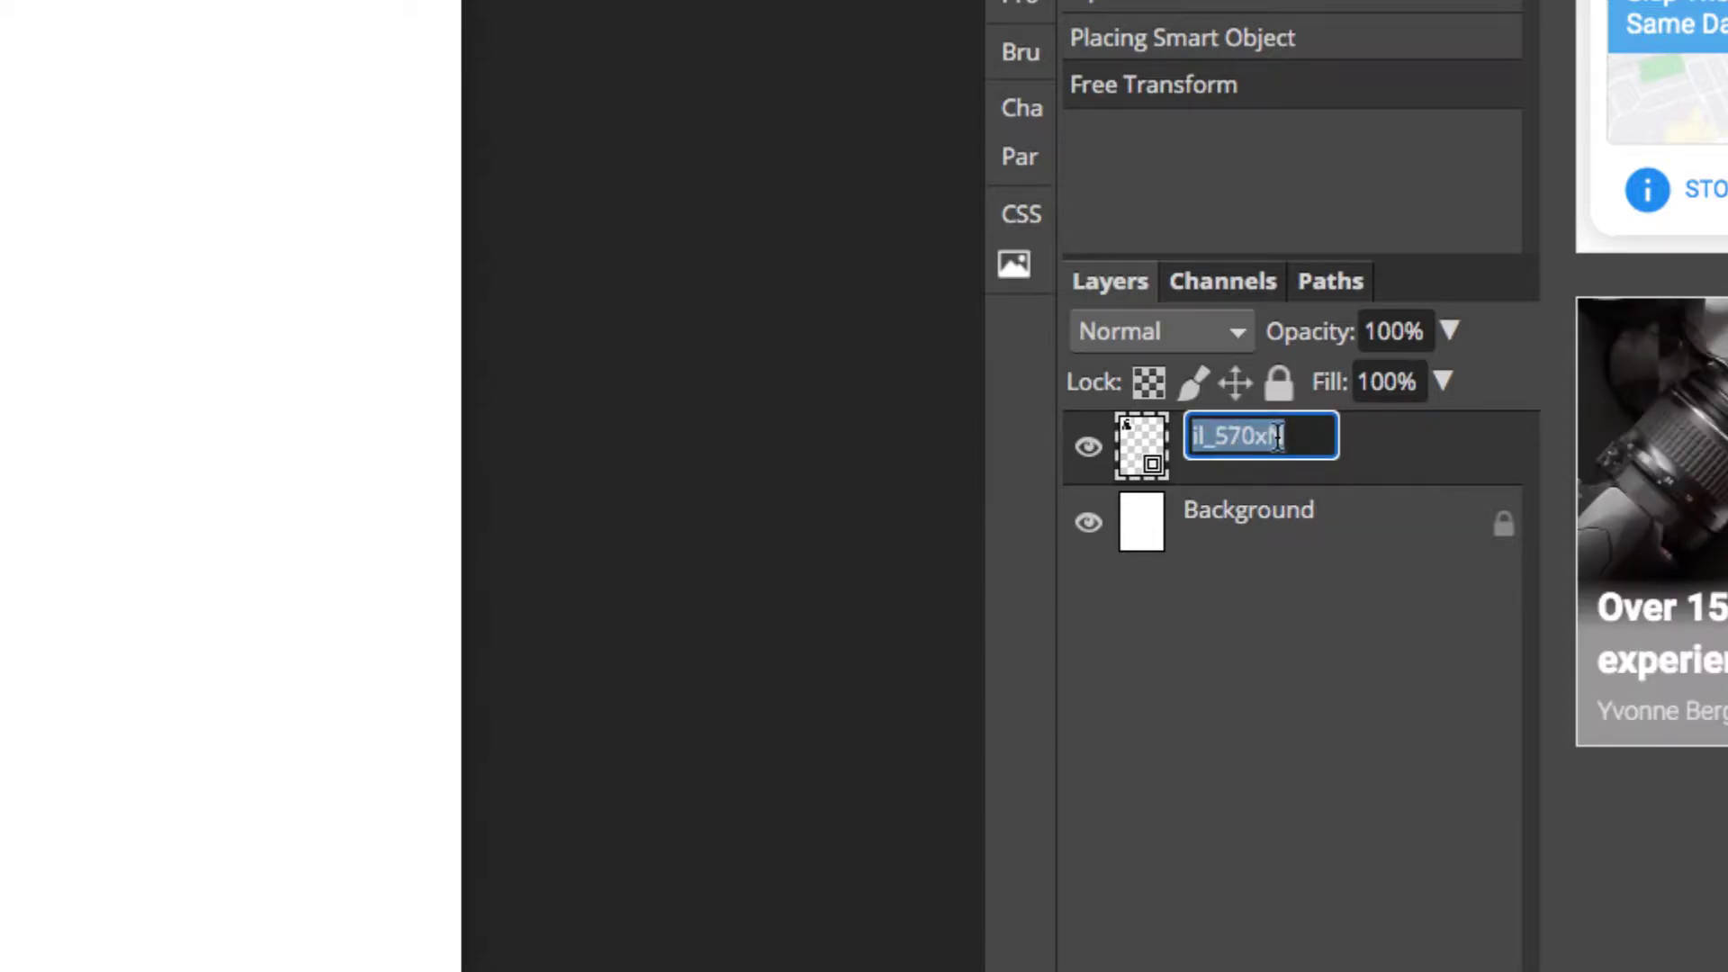
key("BackSpace")
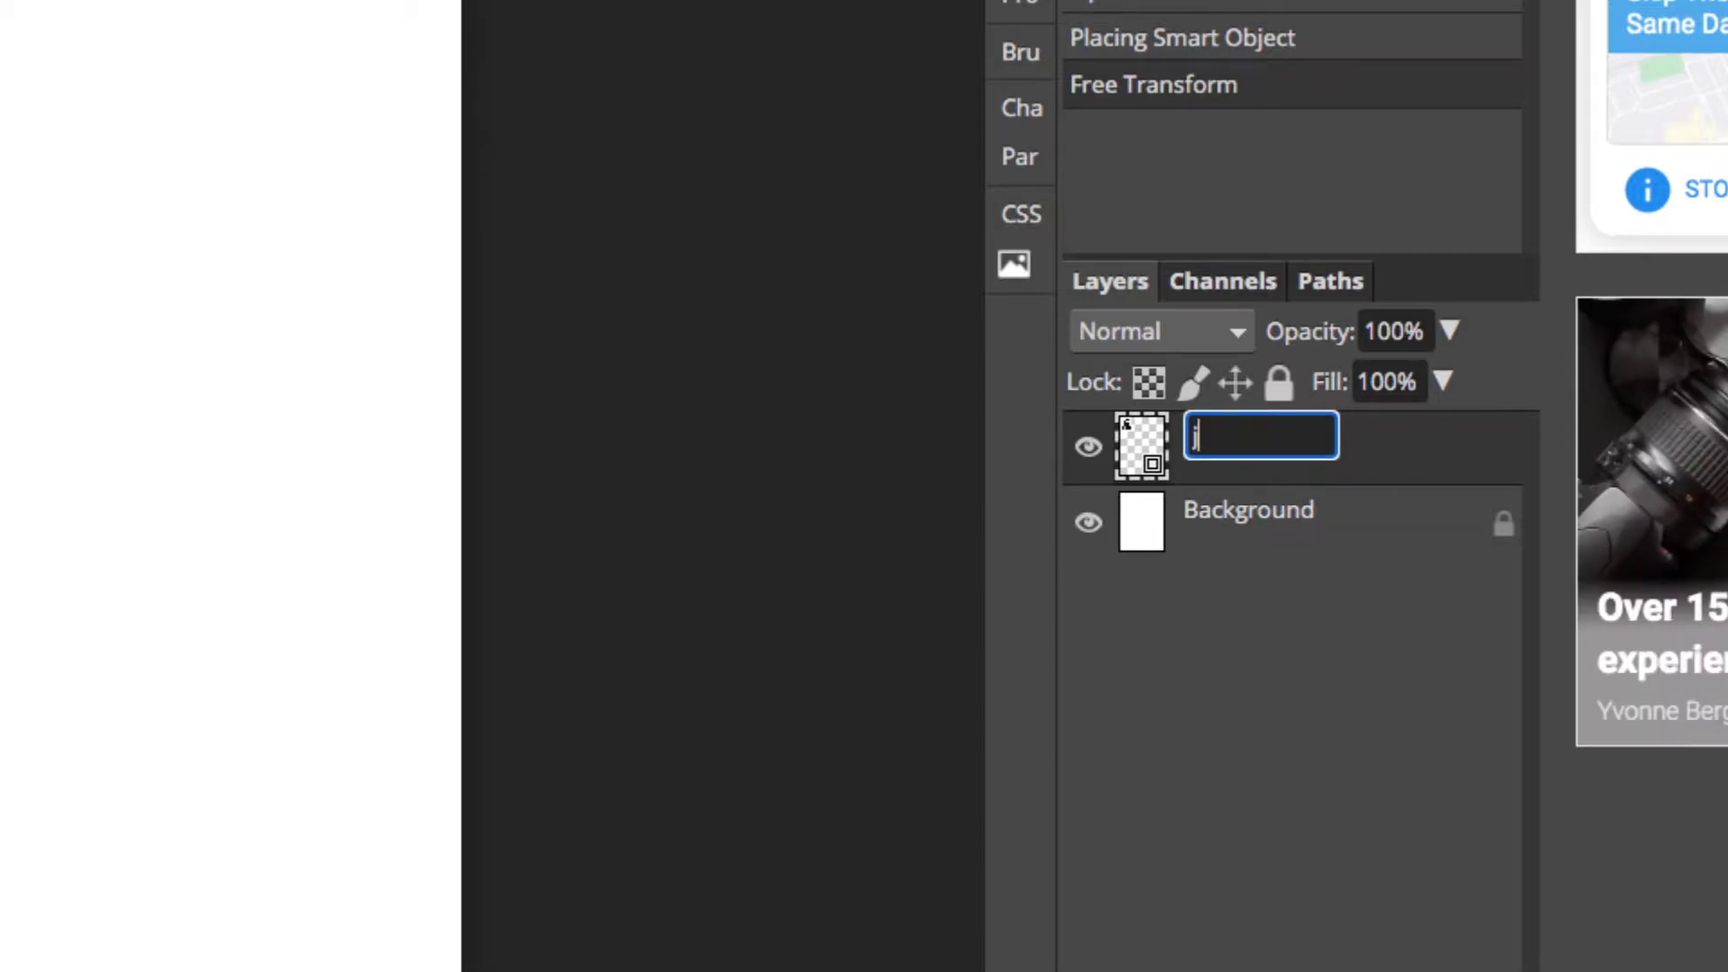
type("jay z")
key("Return")
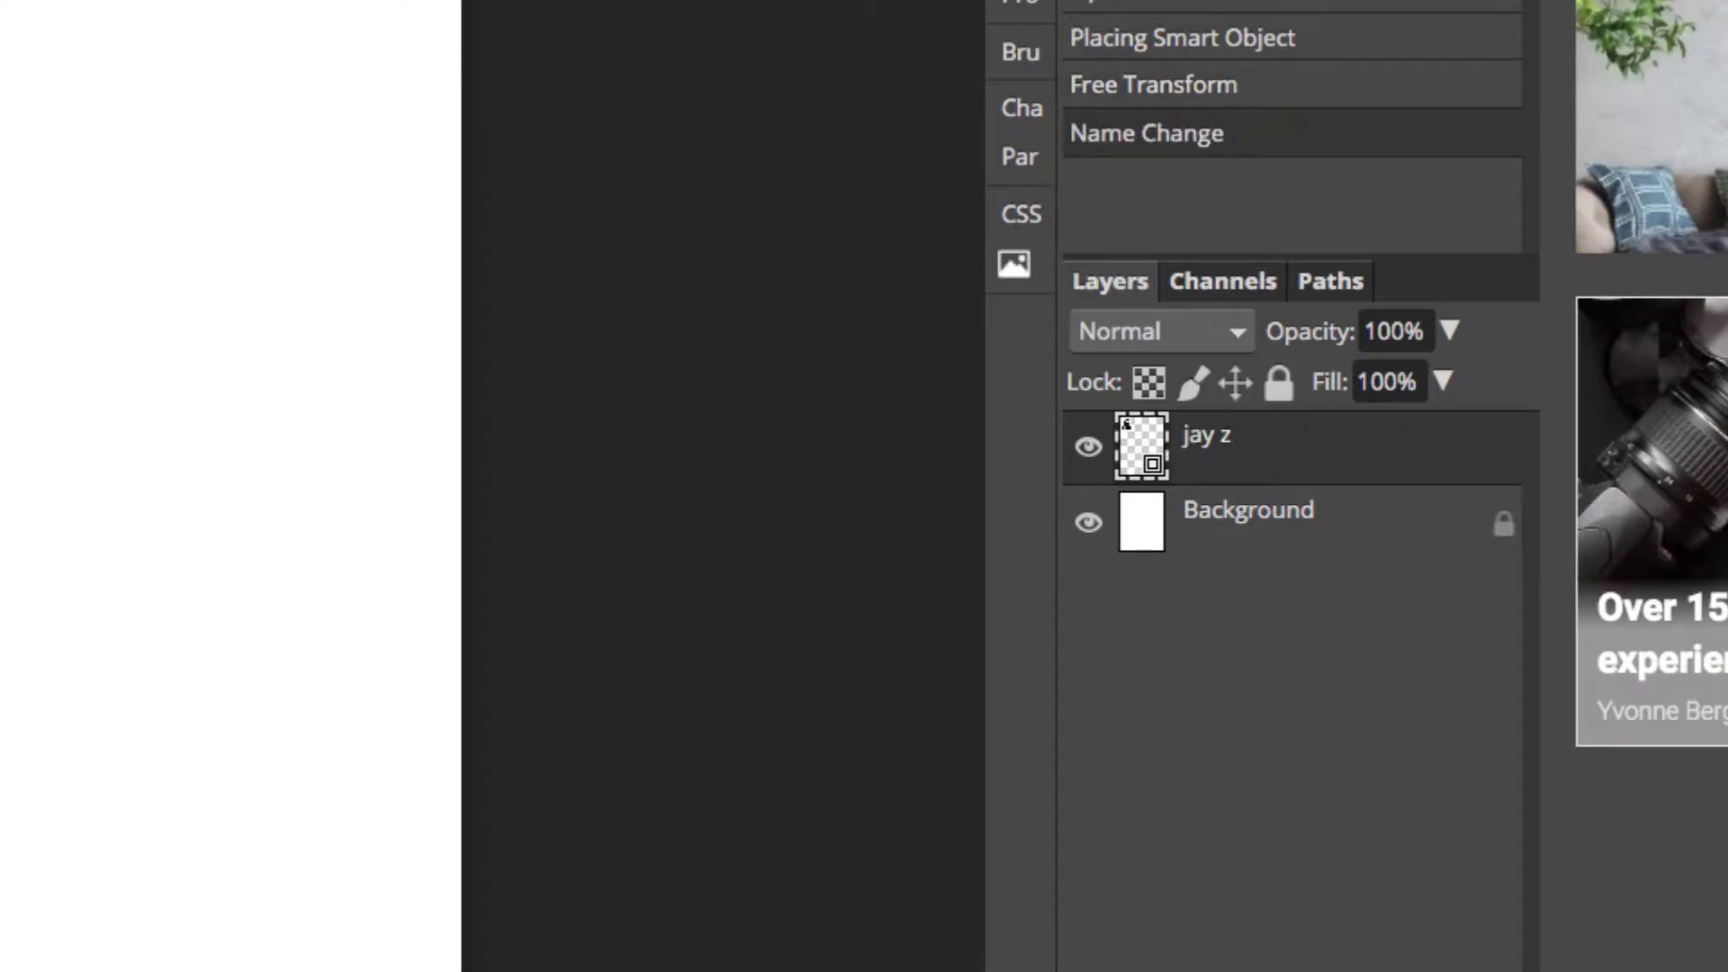
right_click(1299, 437)
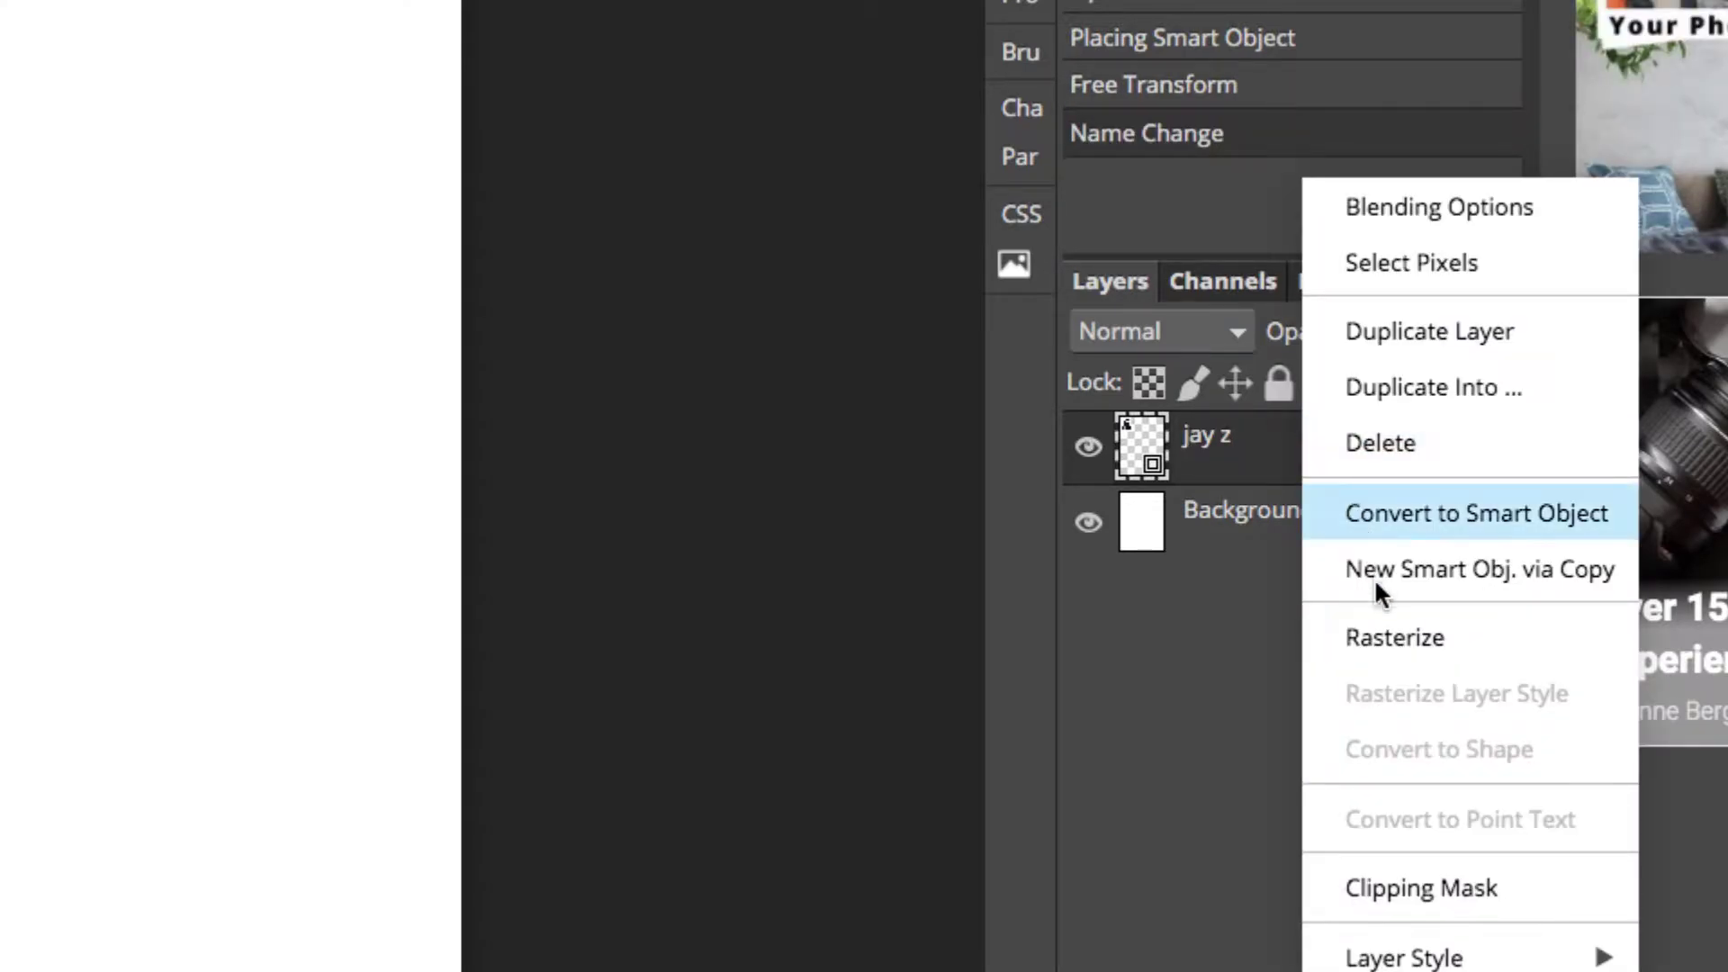
left_click(1375, 630)
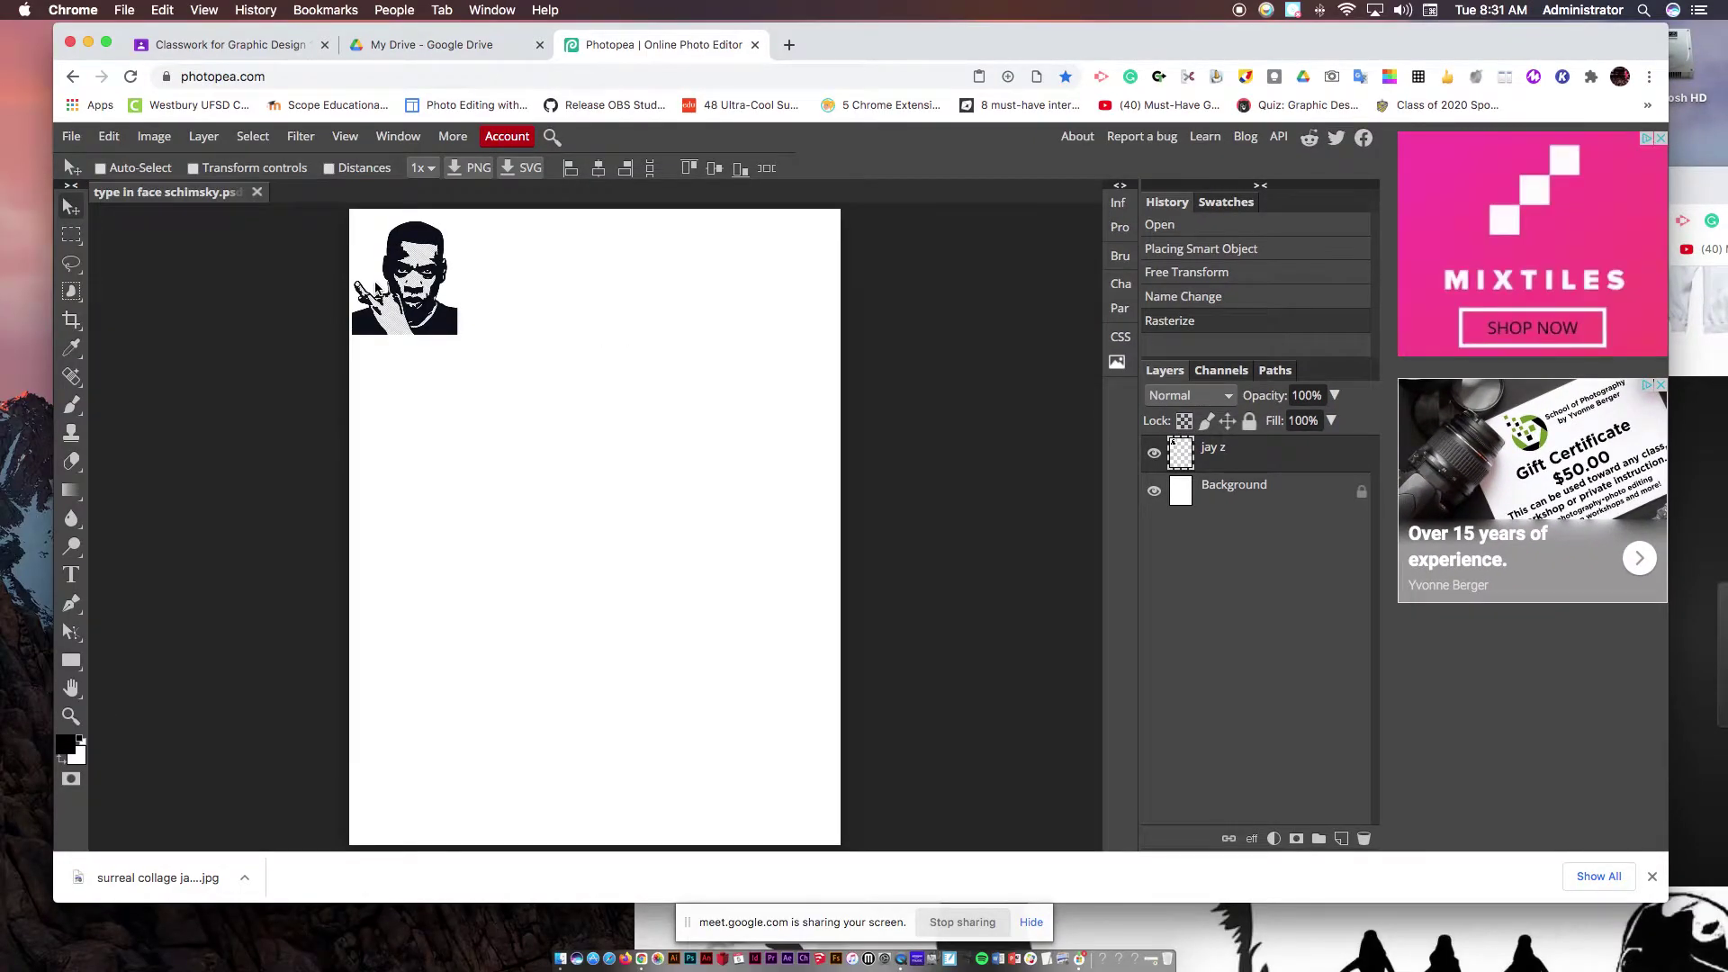
- Free-transform the jay z layer to about 447% so it fills the page
left_click(114, 142)
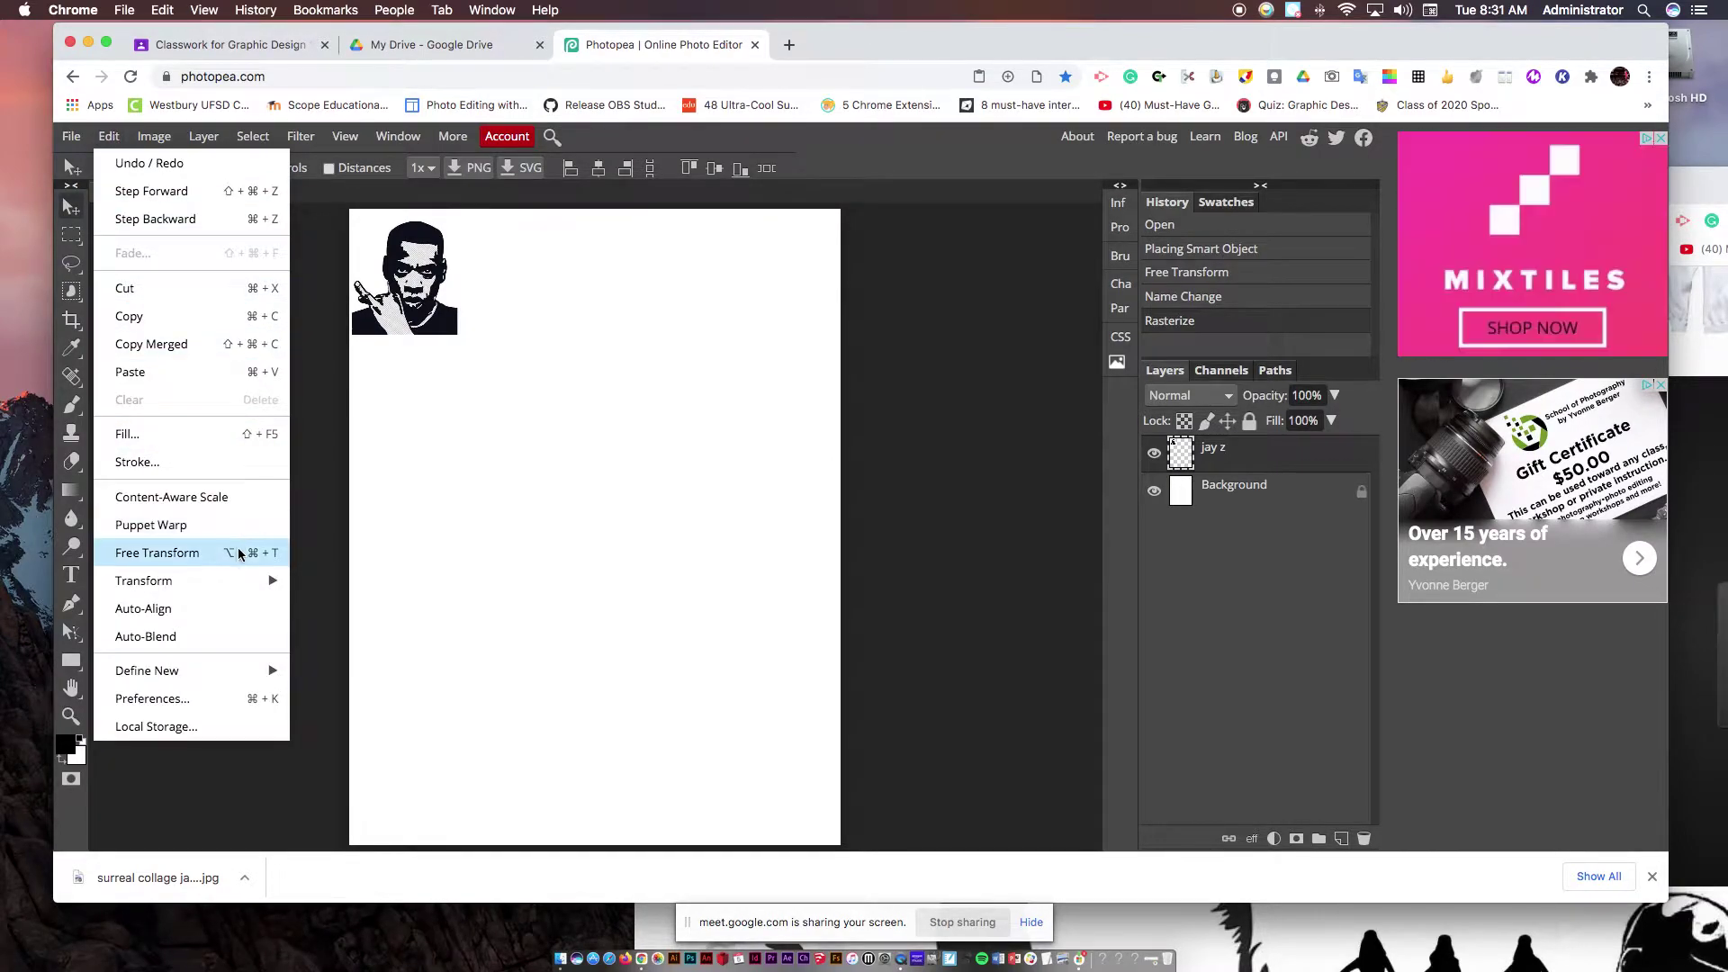
left_click(238, 556)
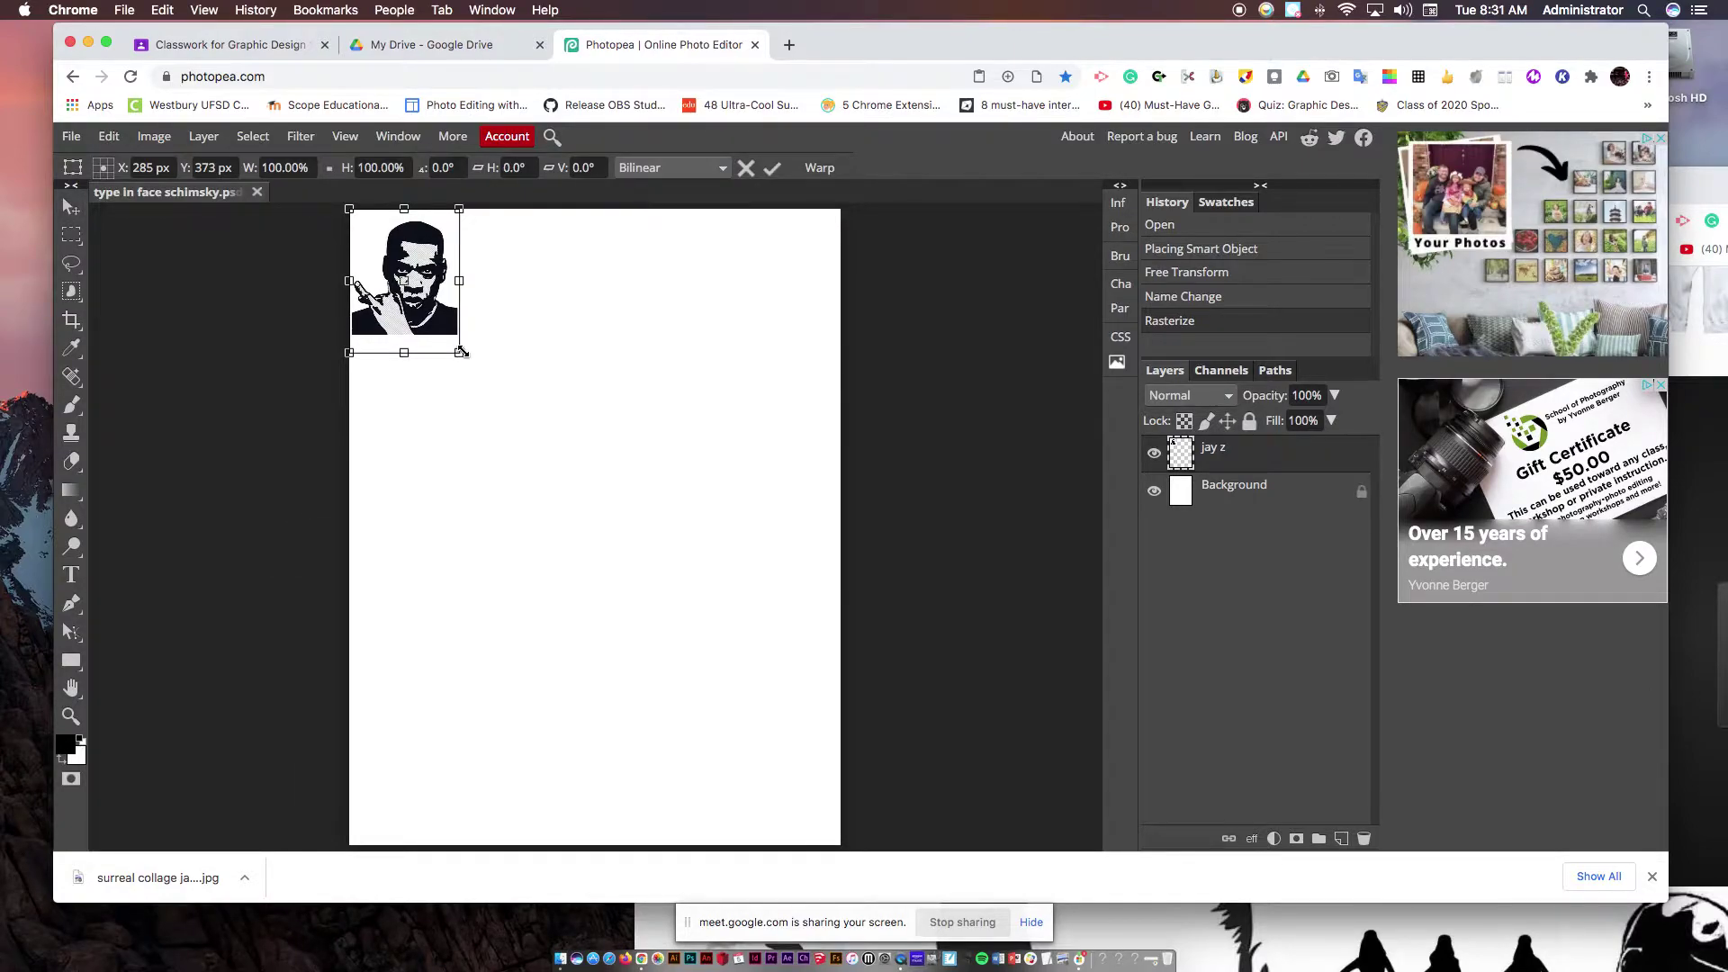
left_click_drag(461, 352, 840, 764)
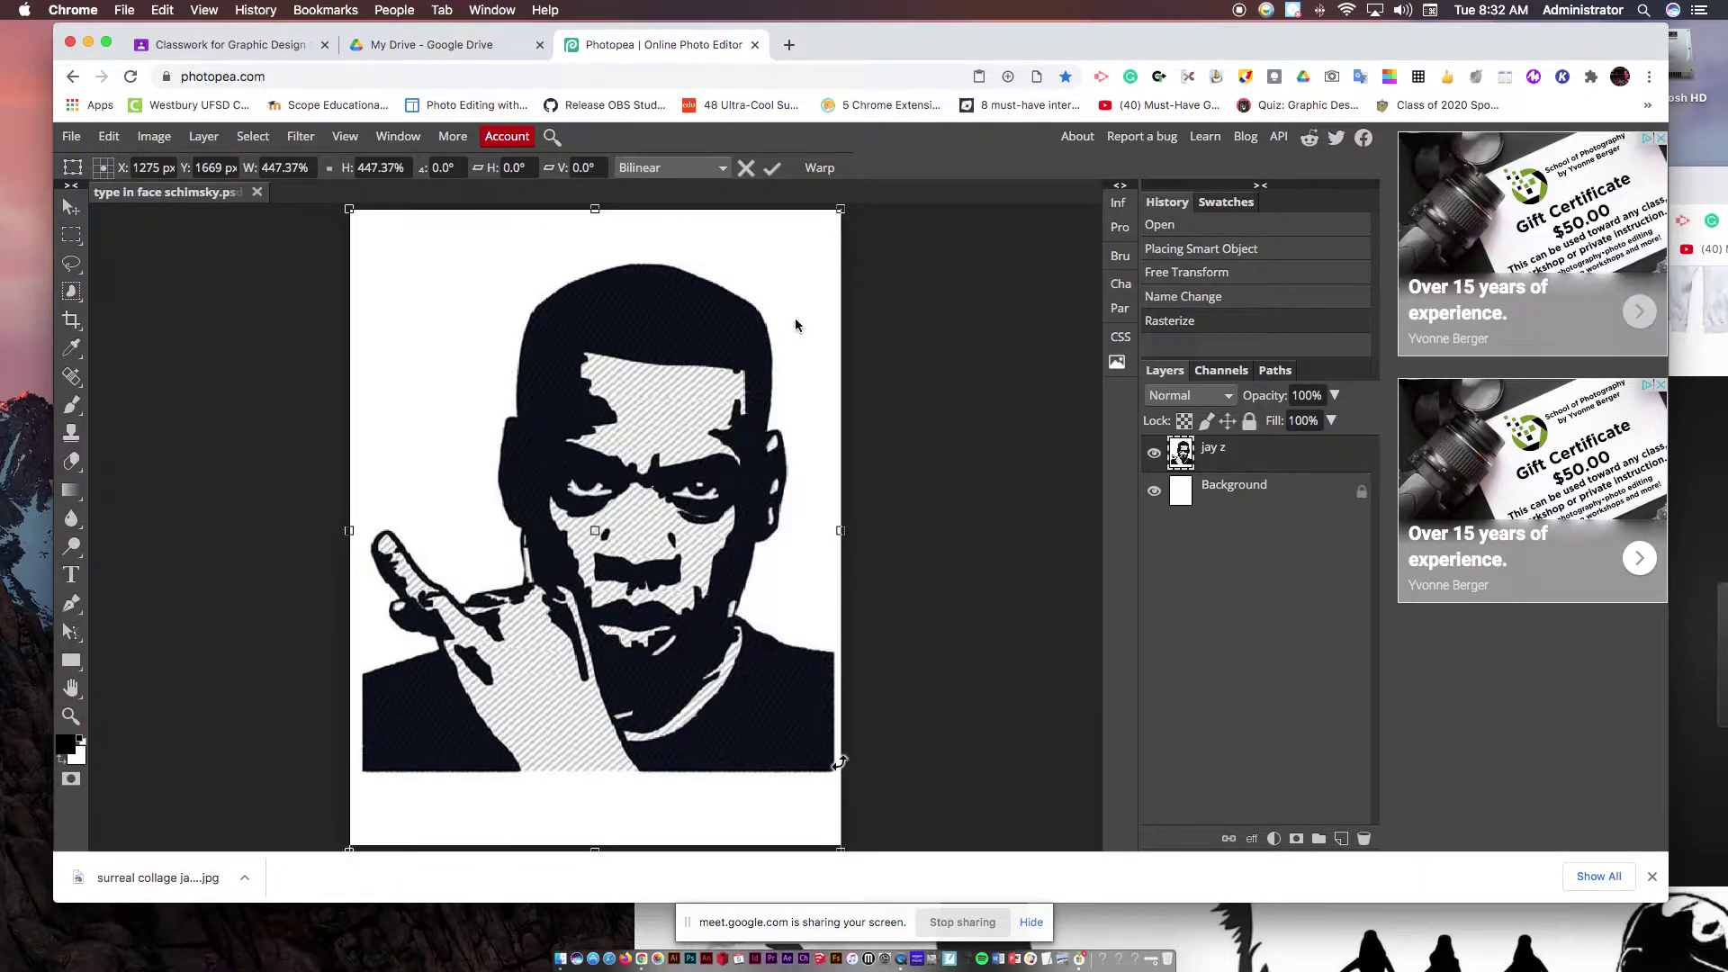
left_click(773, 170)
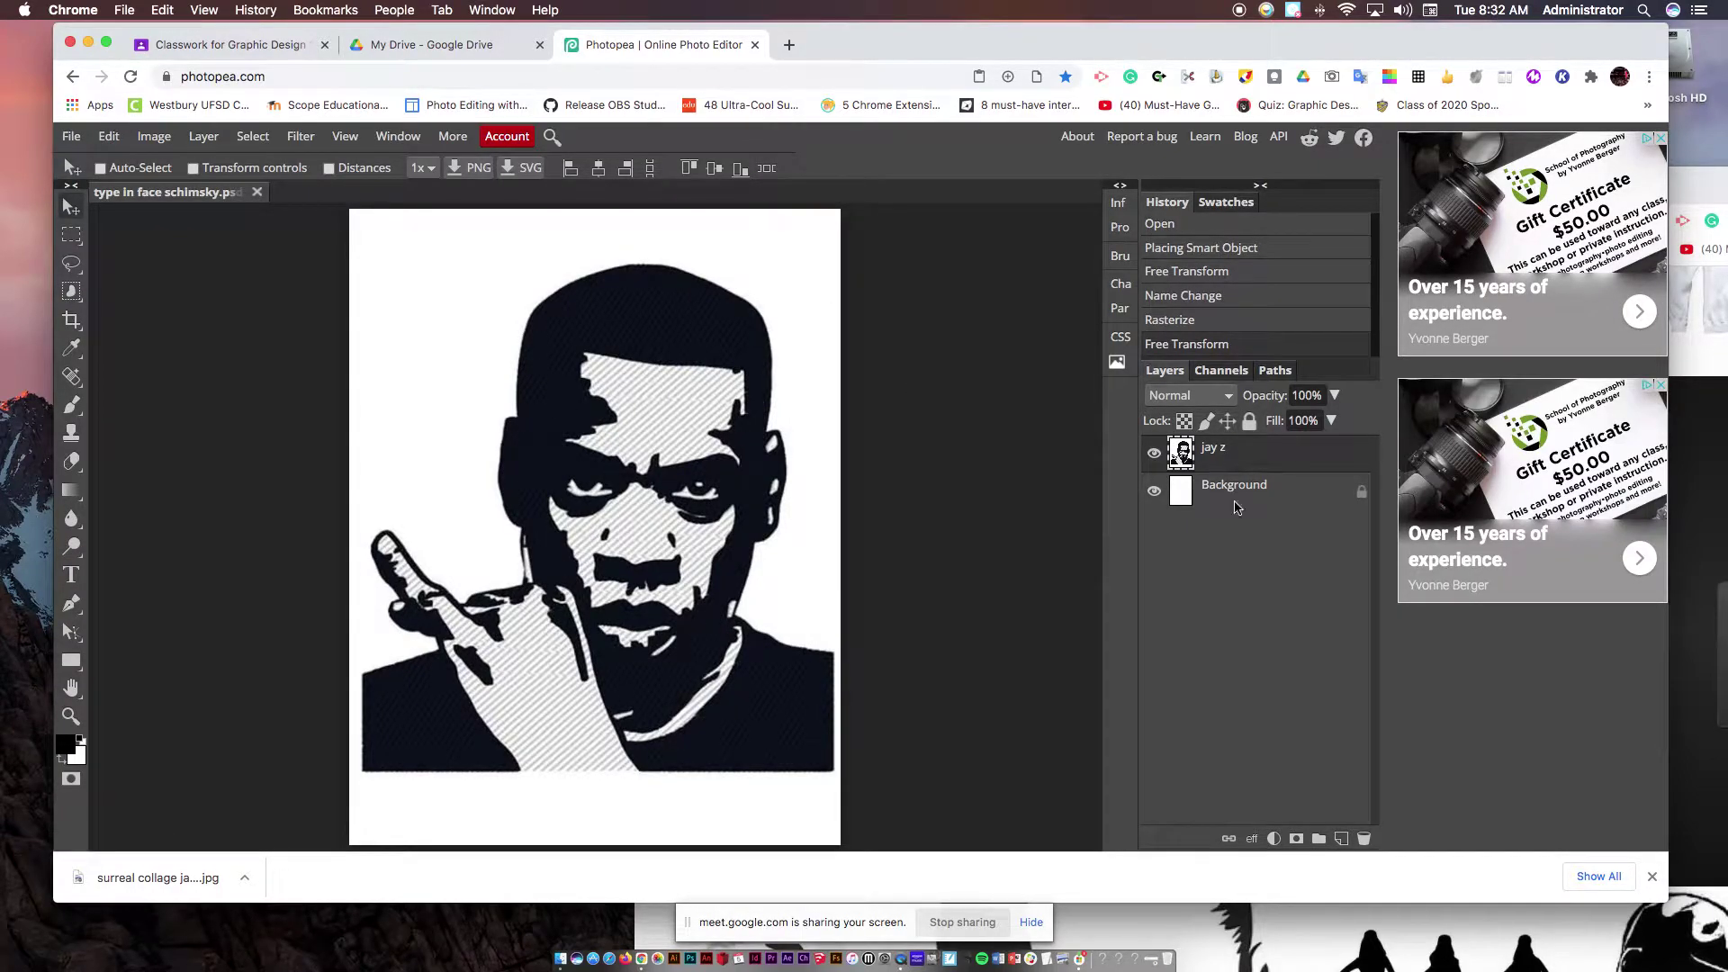
- Enable Auto-Select and lock the jay z layer with Lock All
key("super")
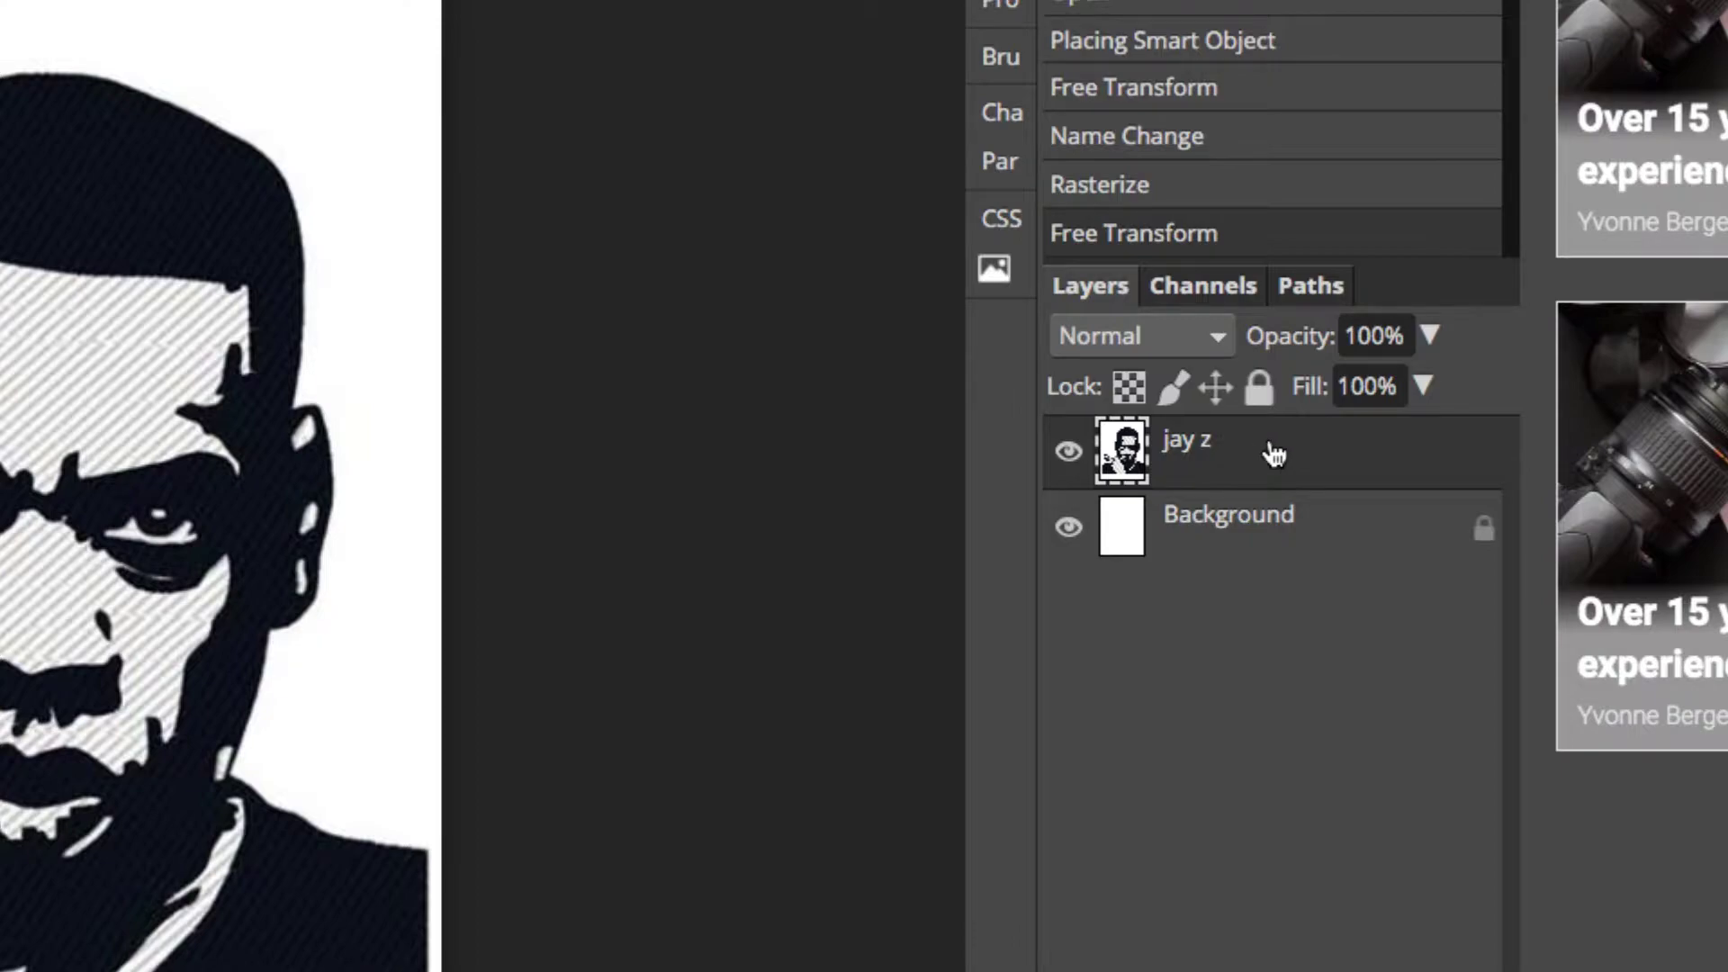
left_click(1259, 389)
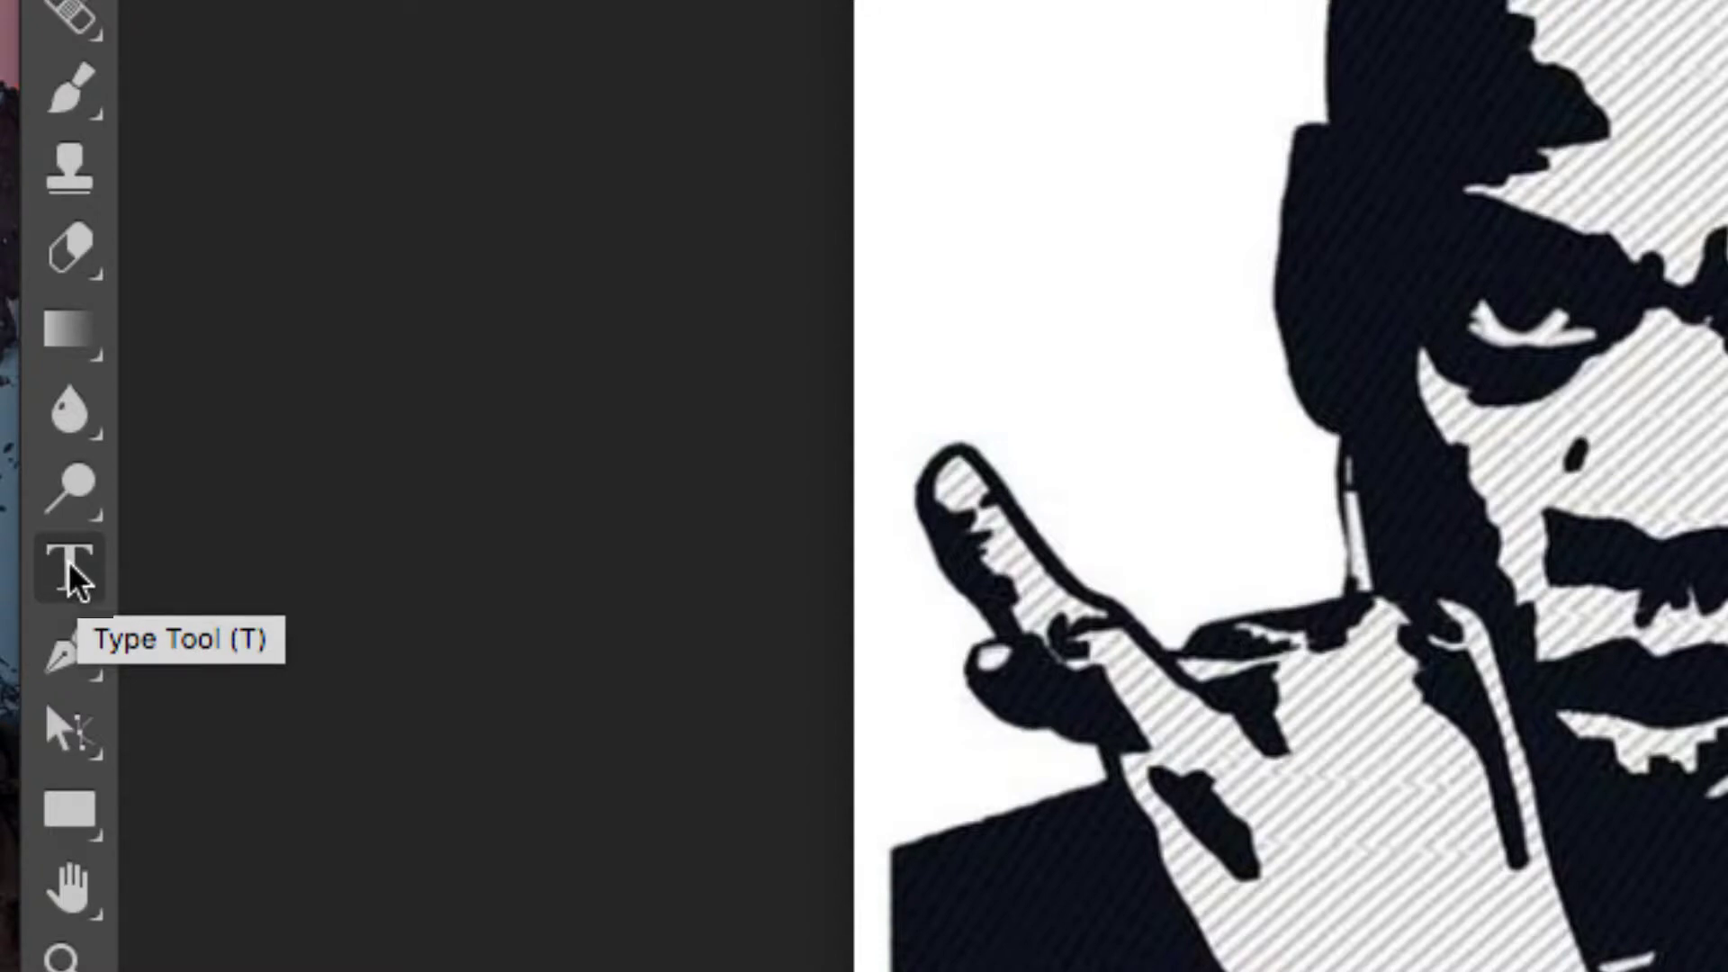
- Select the Type tool
left_click(76, 567)
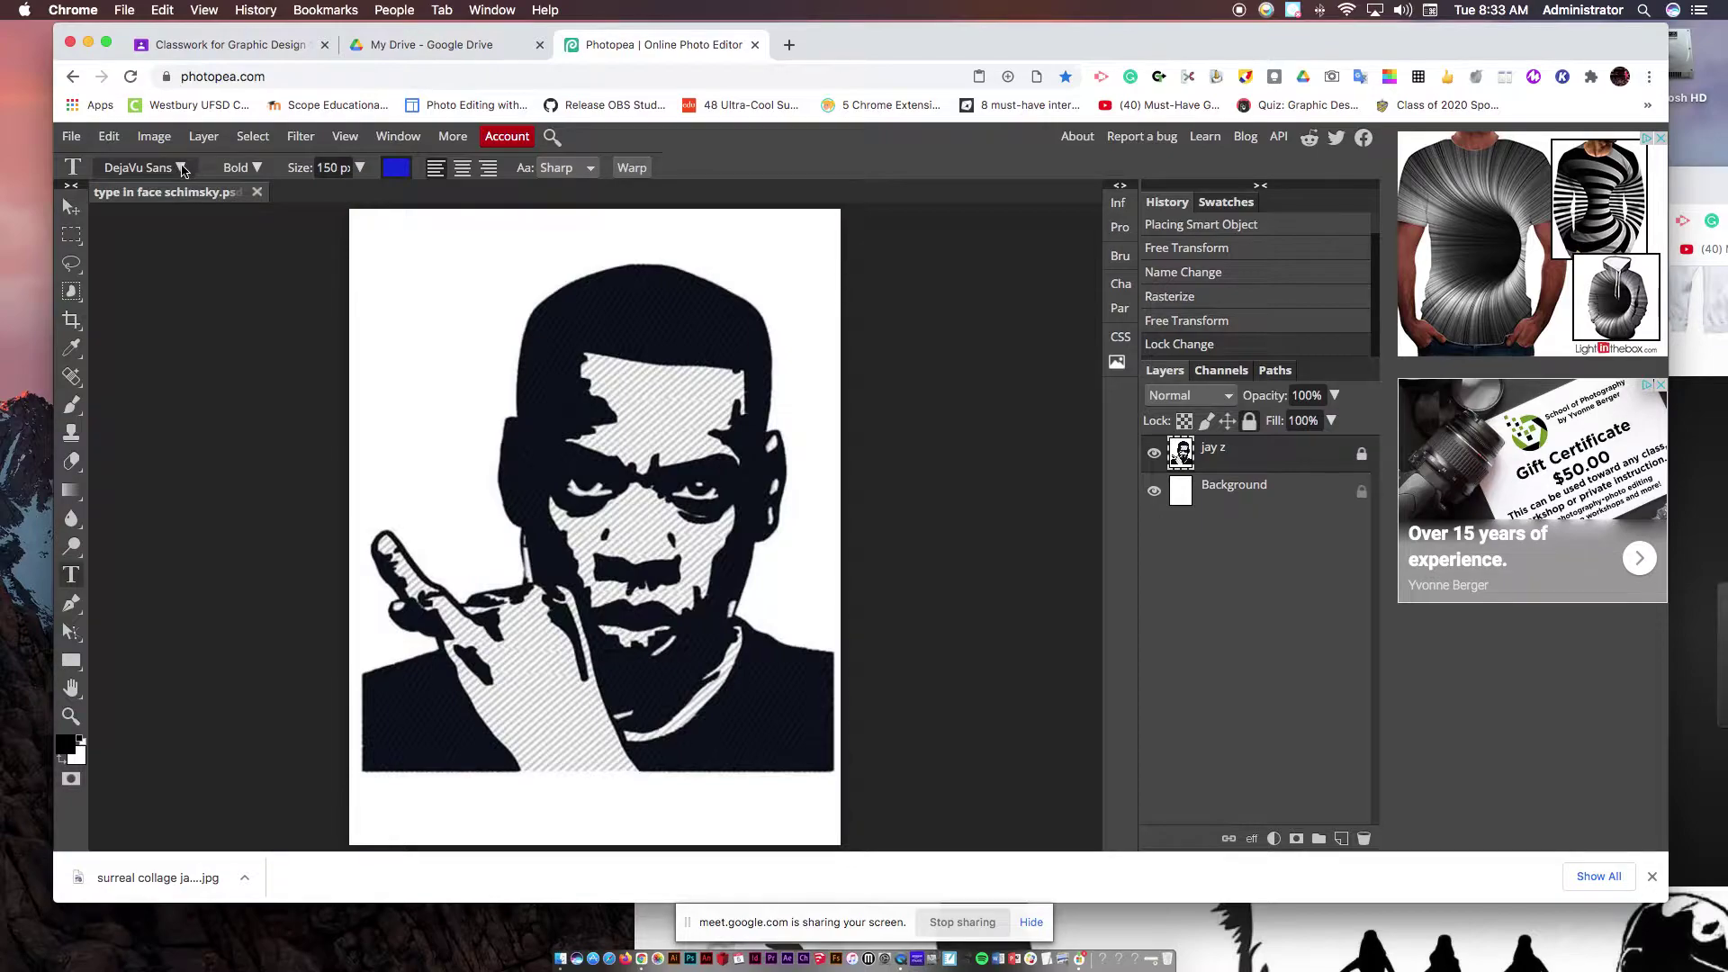
- Set the type font to Denk One in the Regular style, keeping 150 px
left_click(72, 519)
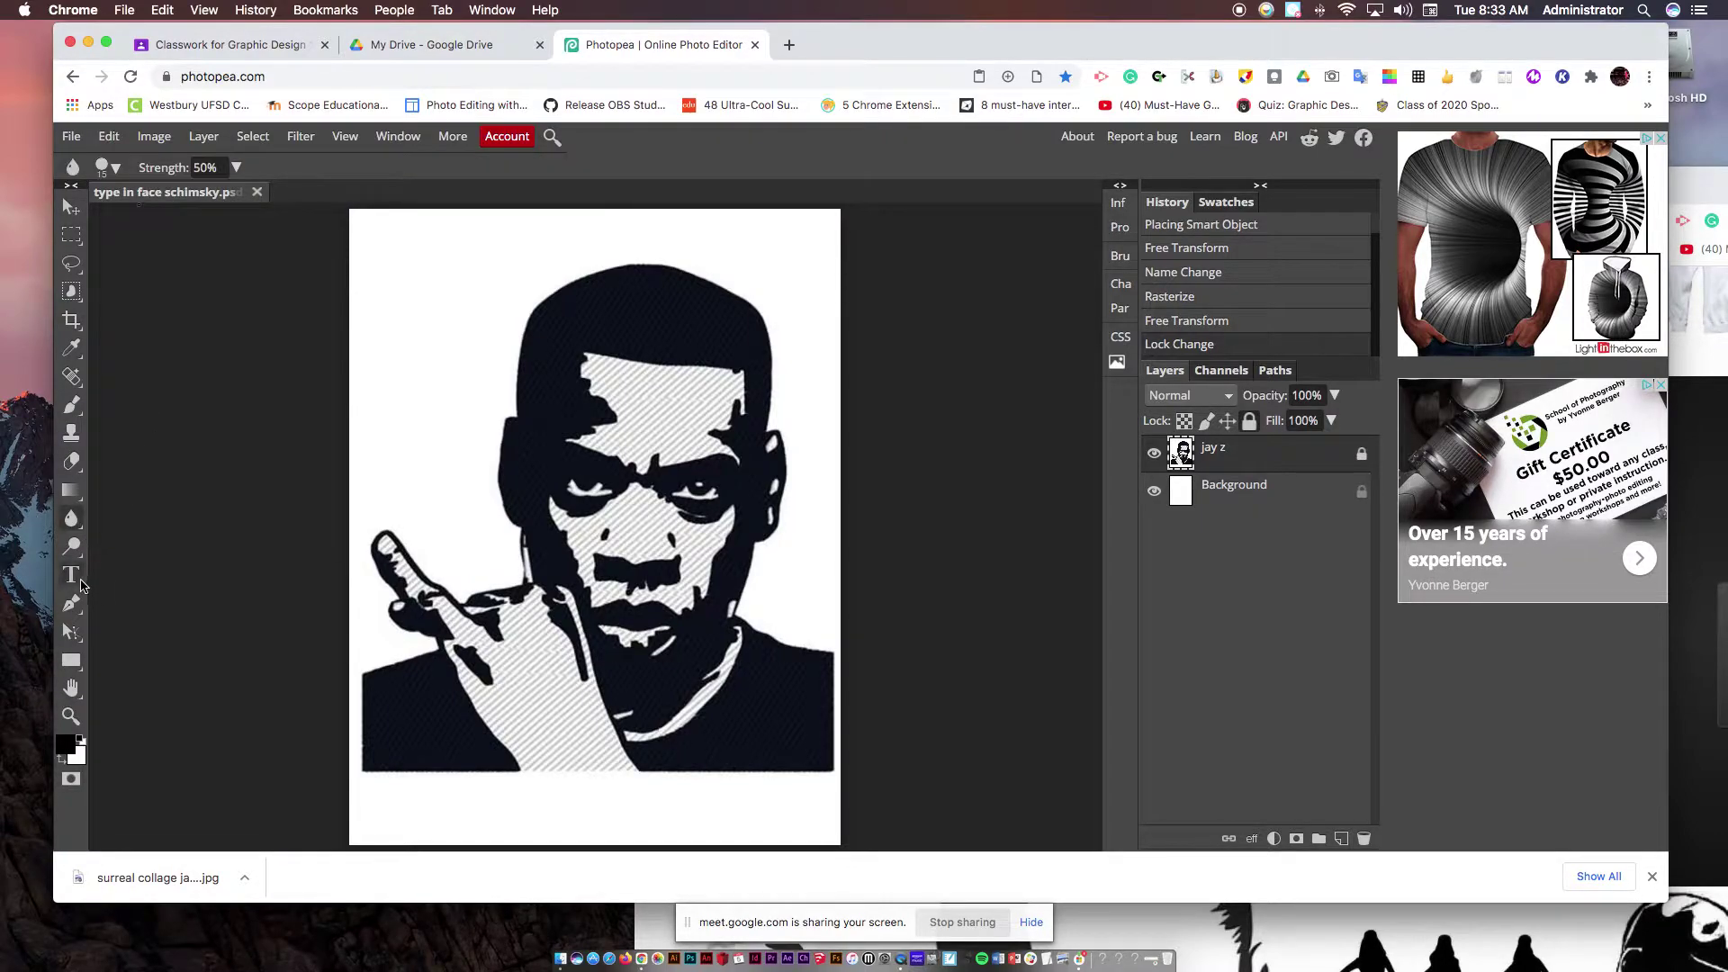
left_click(71, 574)
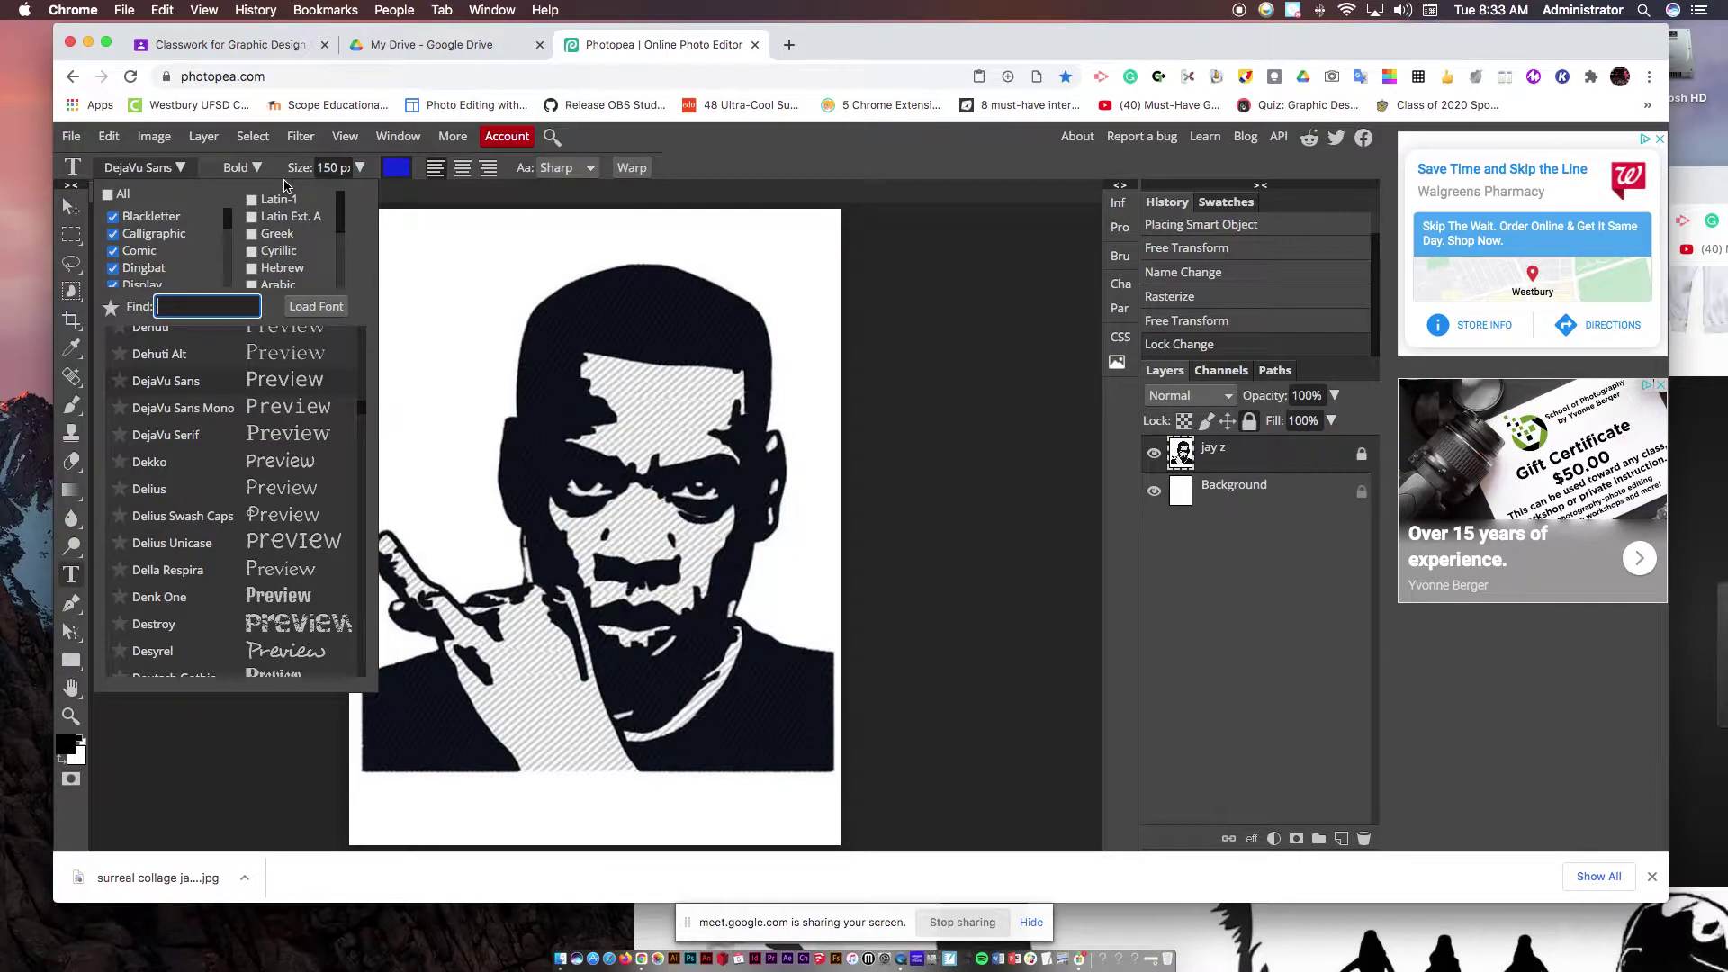
key("Escape")
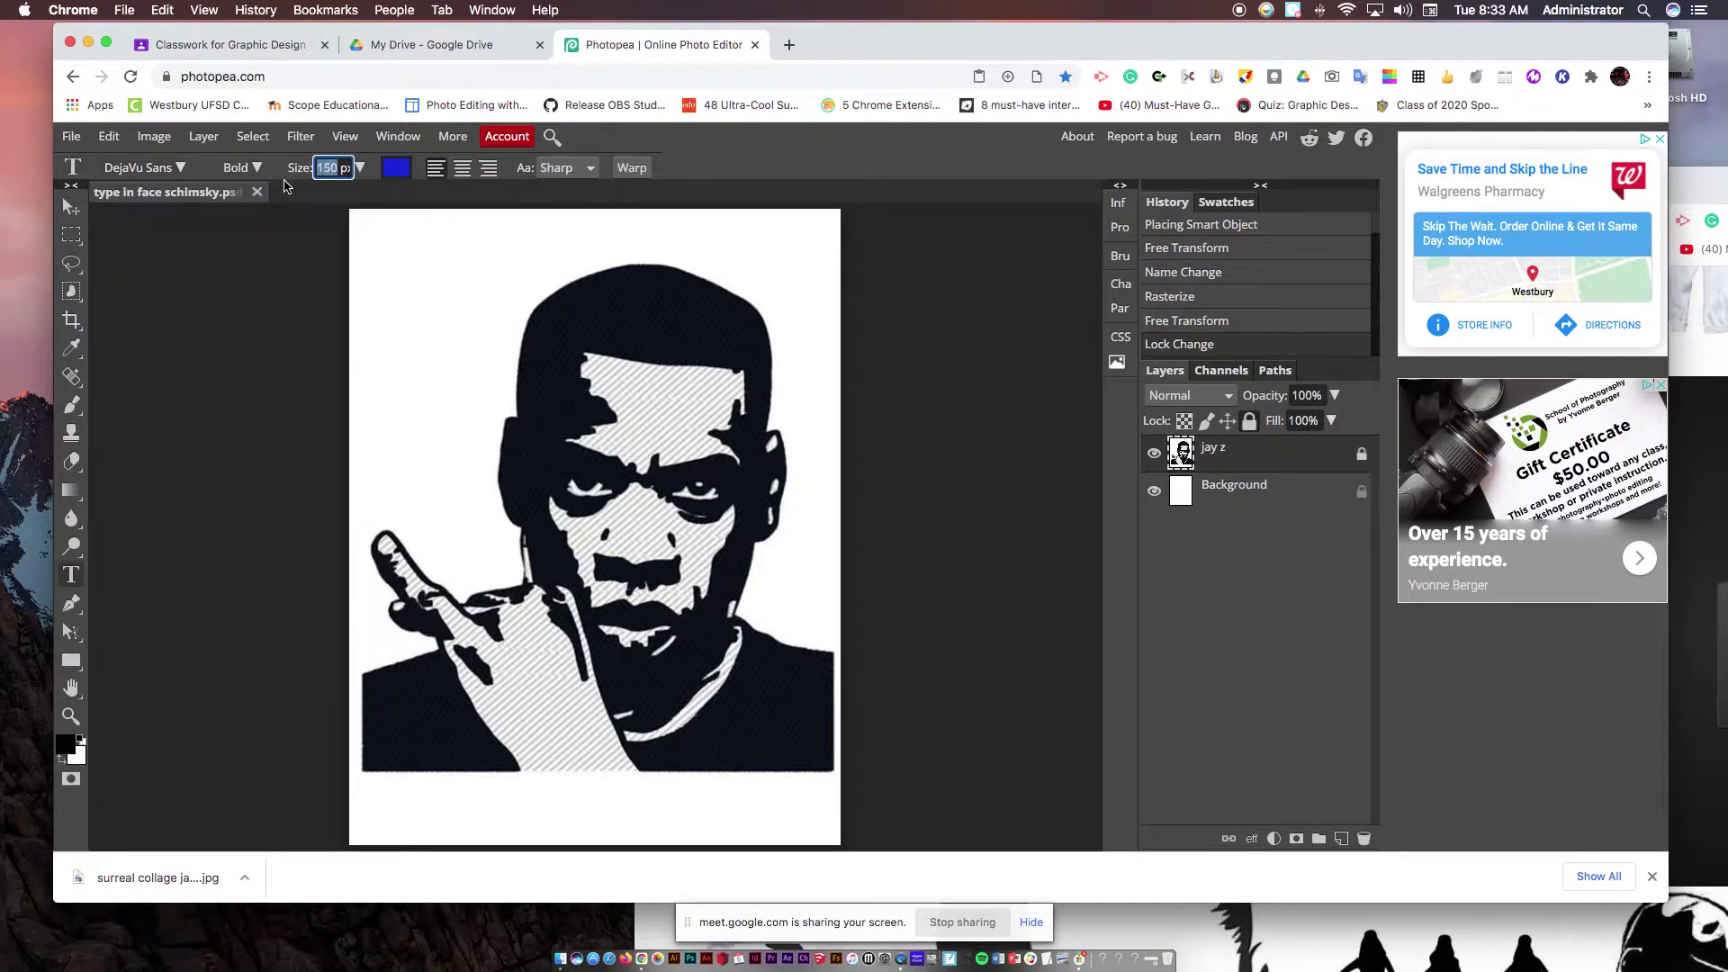
left_click(181, 168)
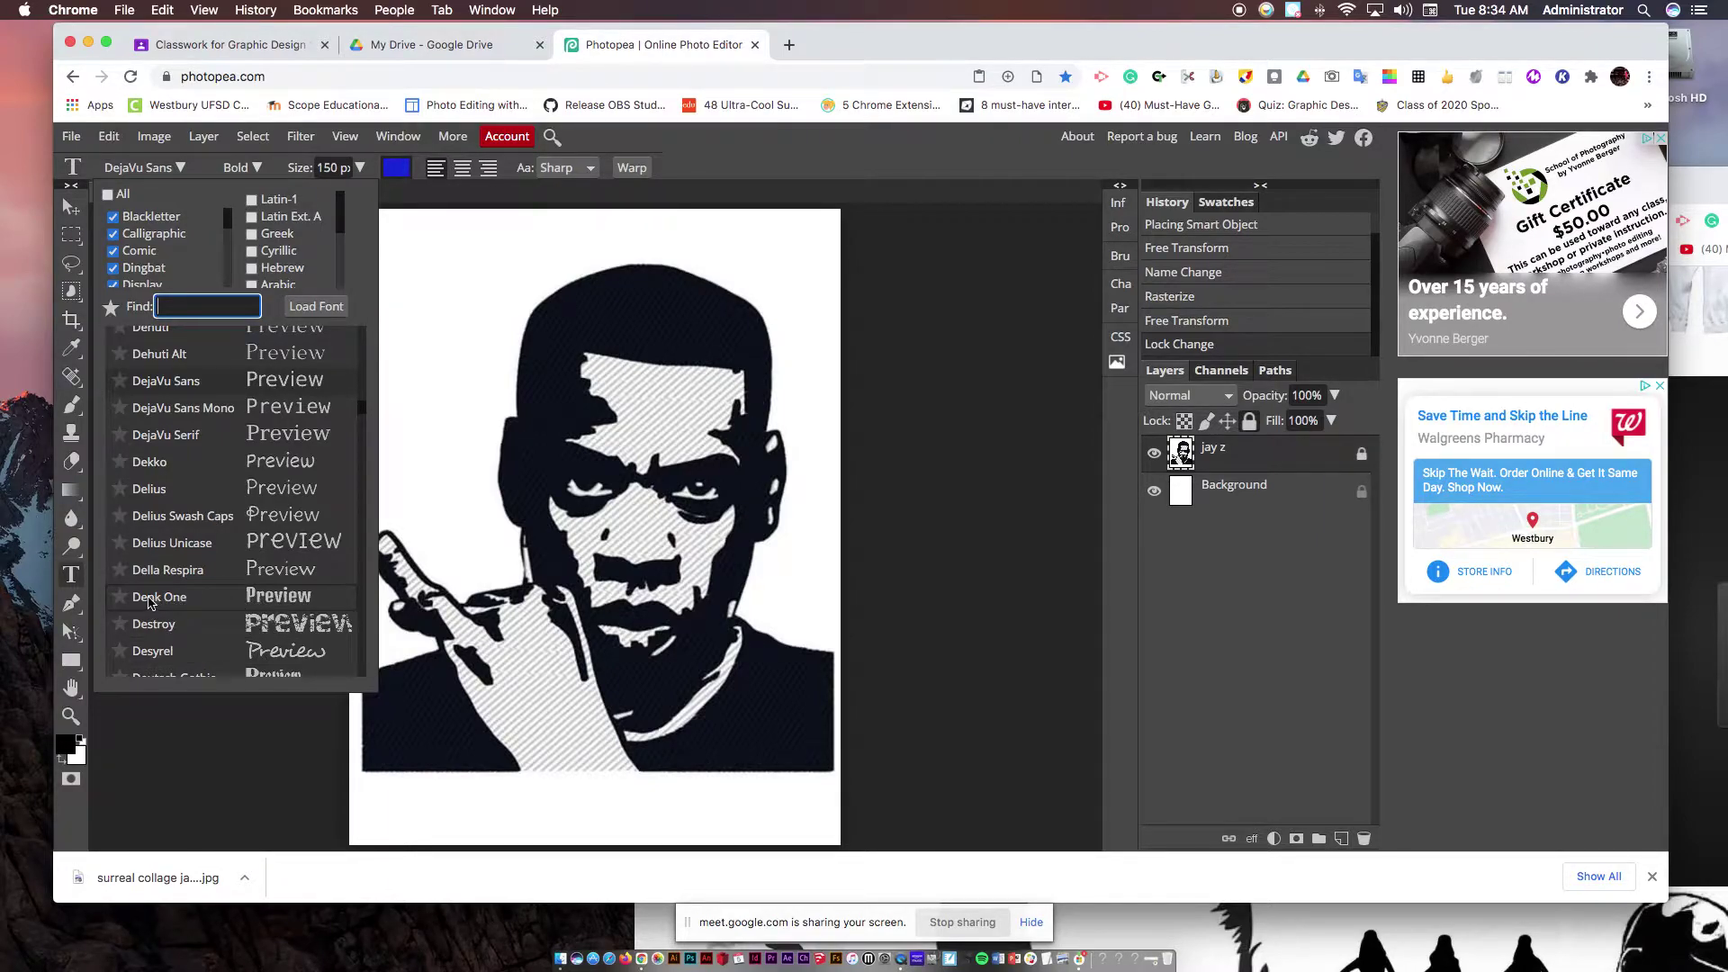
left_click(185, 601)
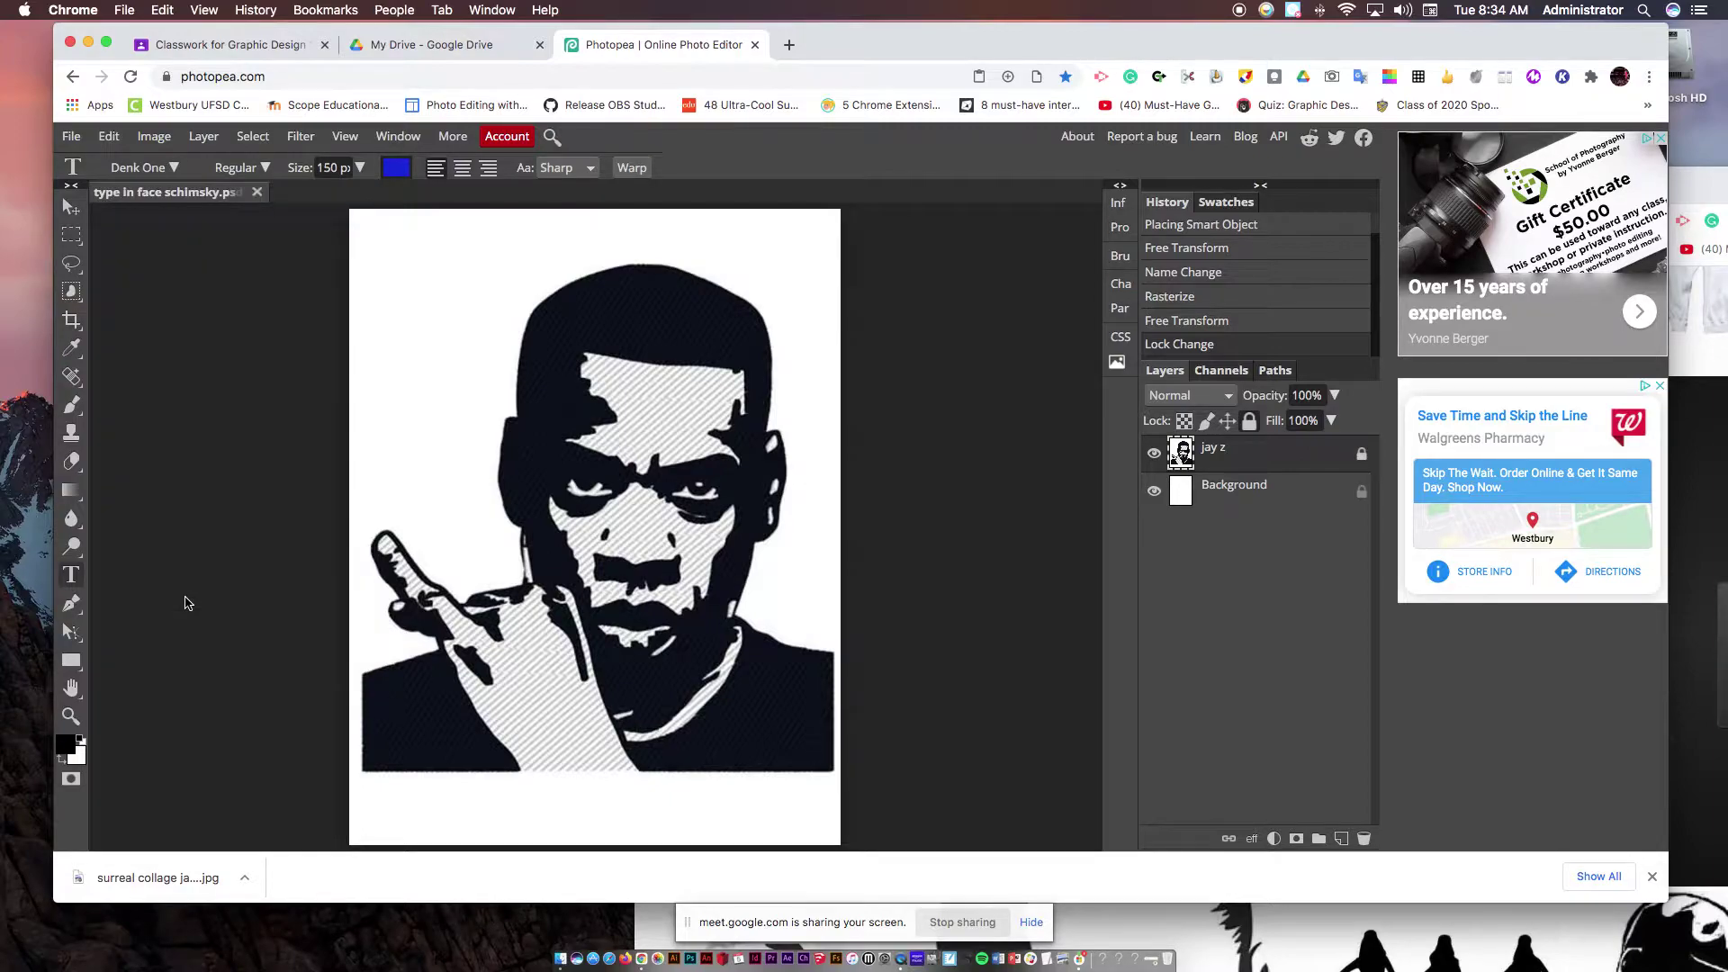
left_click(266, 171)
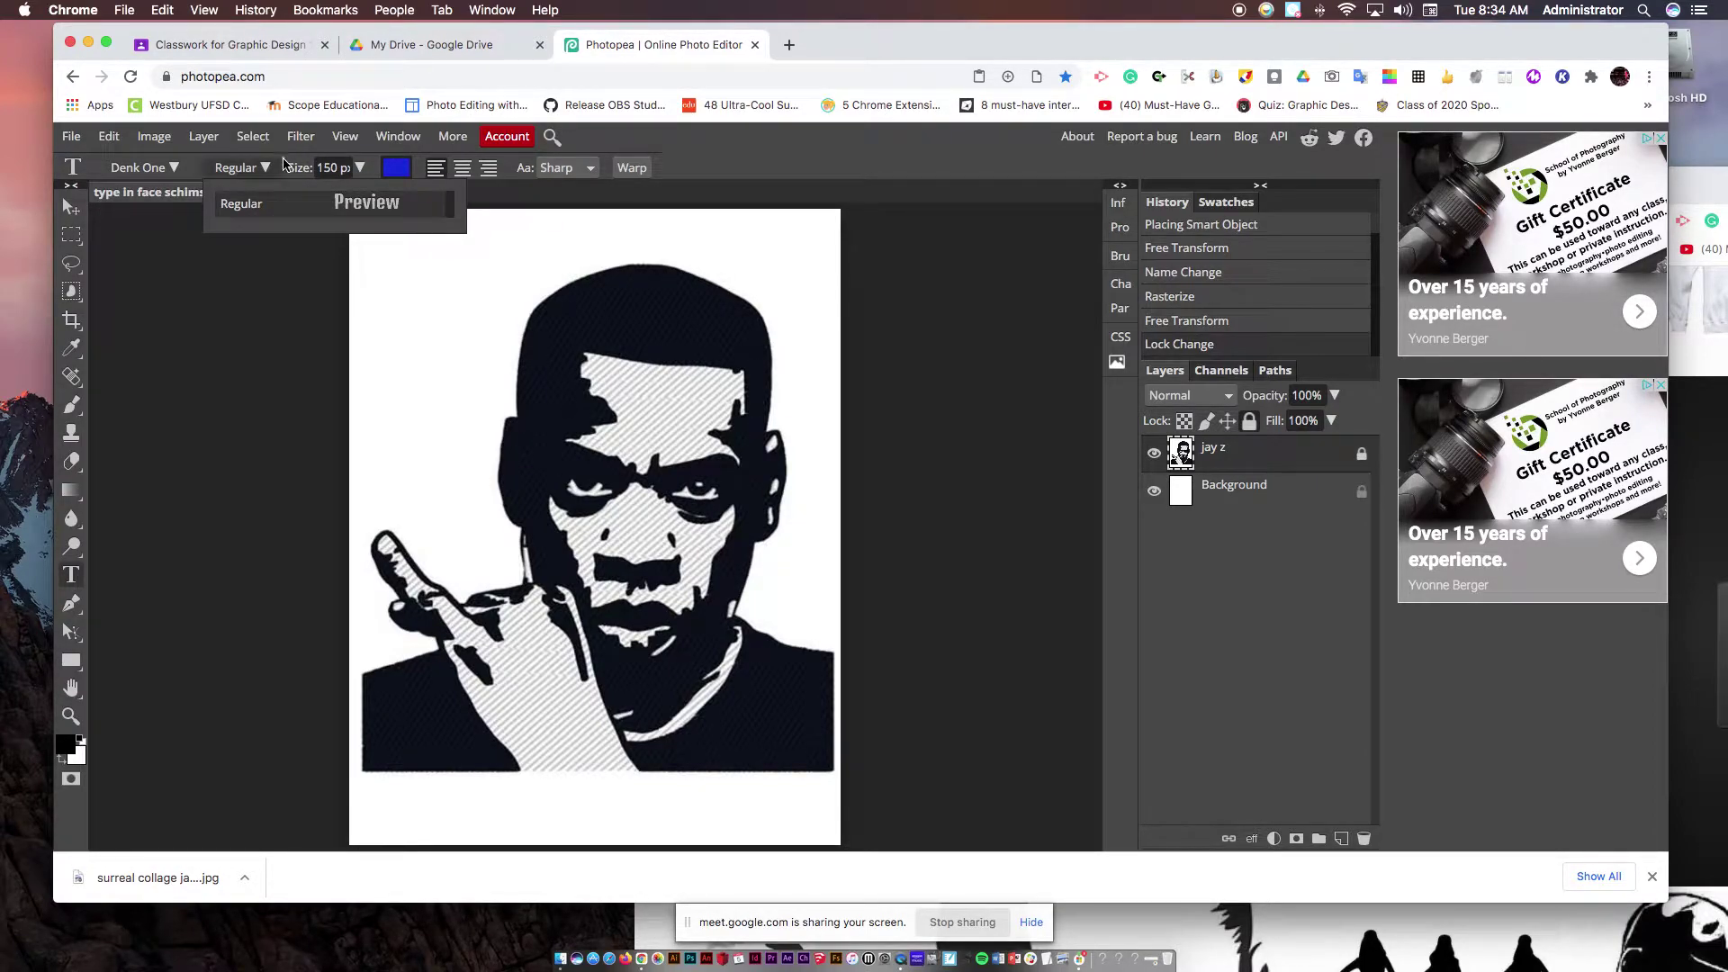
left_click(271, 168)
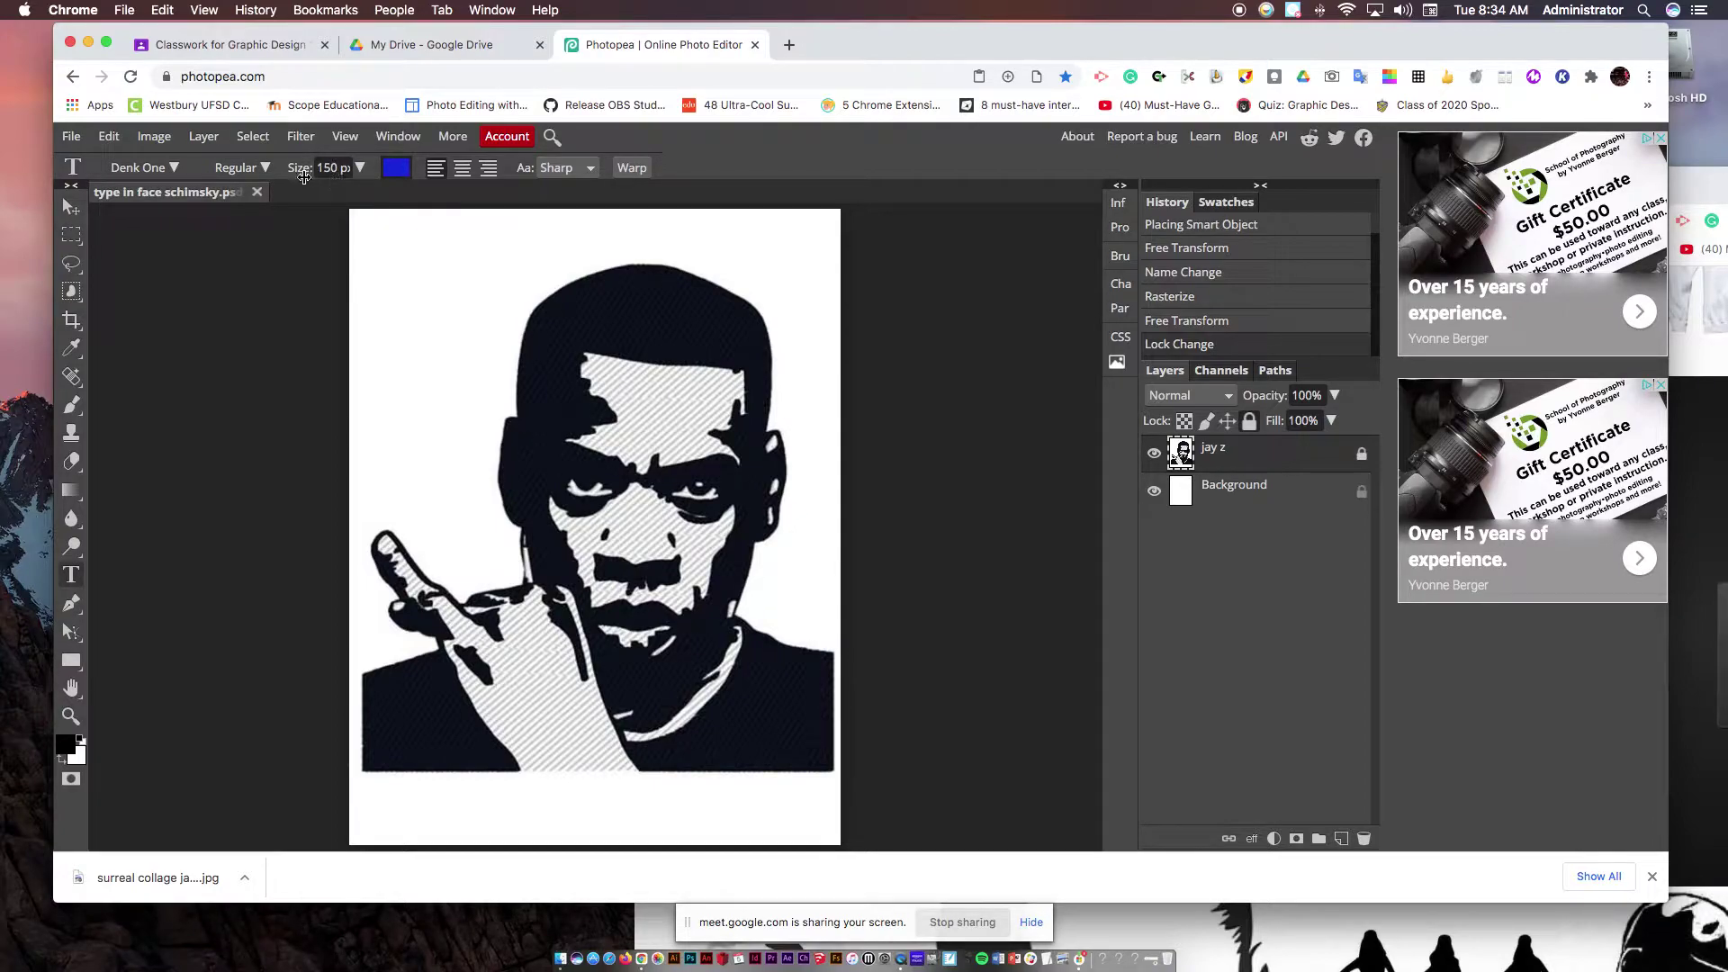
- Change the text colour from blue to yellow (ffff00)
left_click(397, 169)
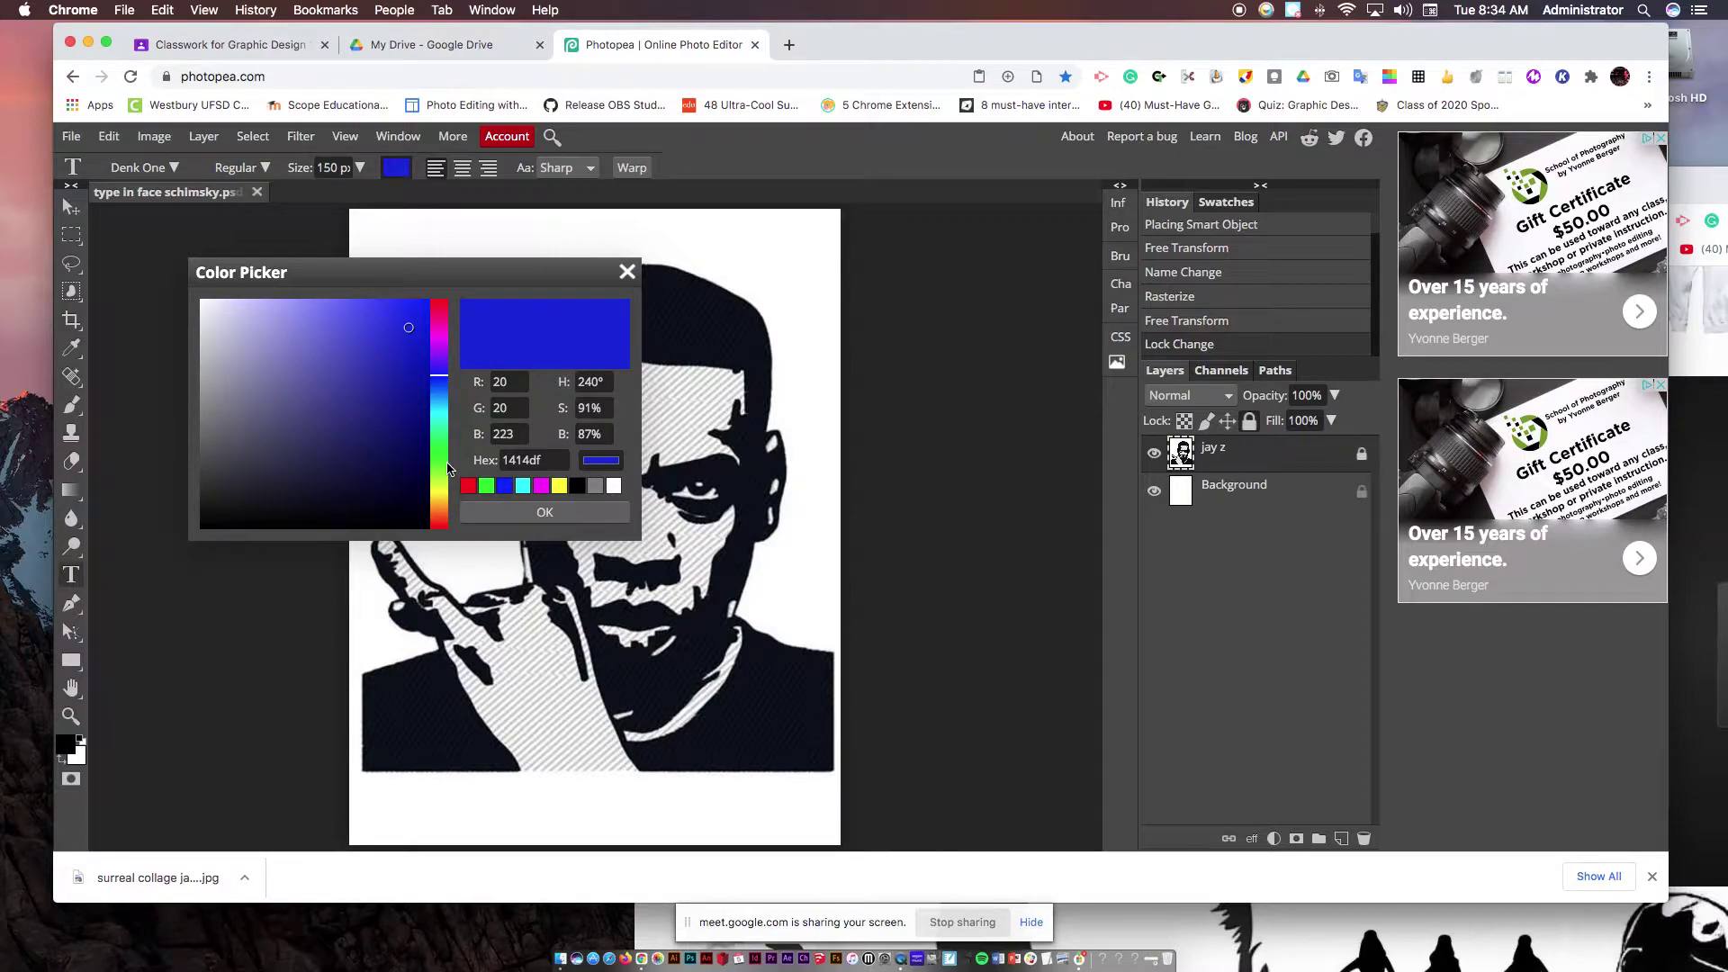
left_click(558, 486)
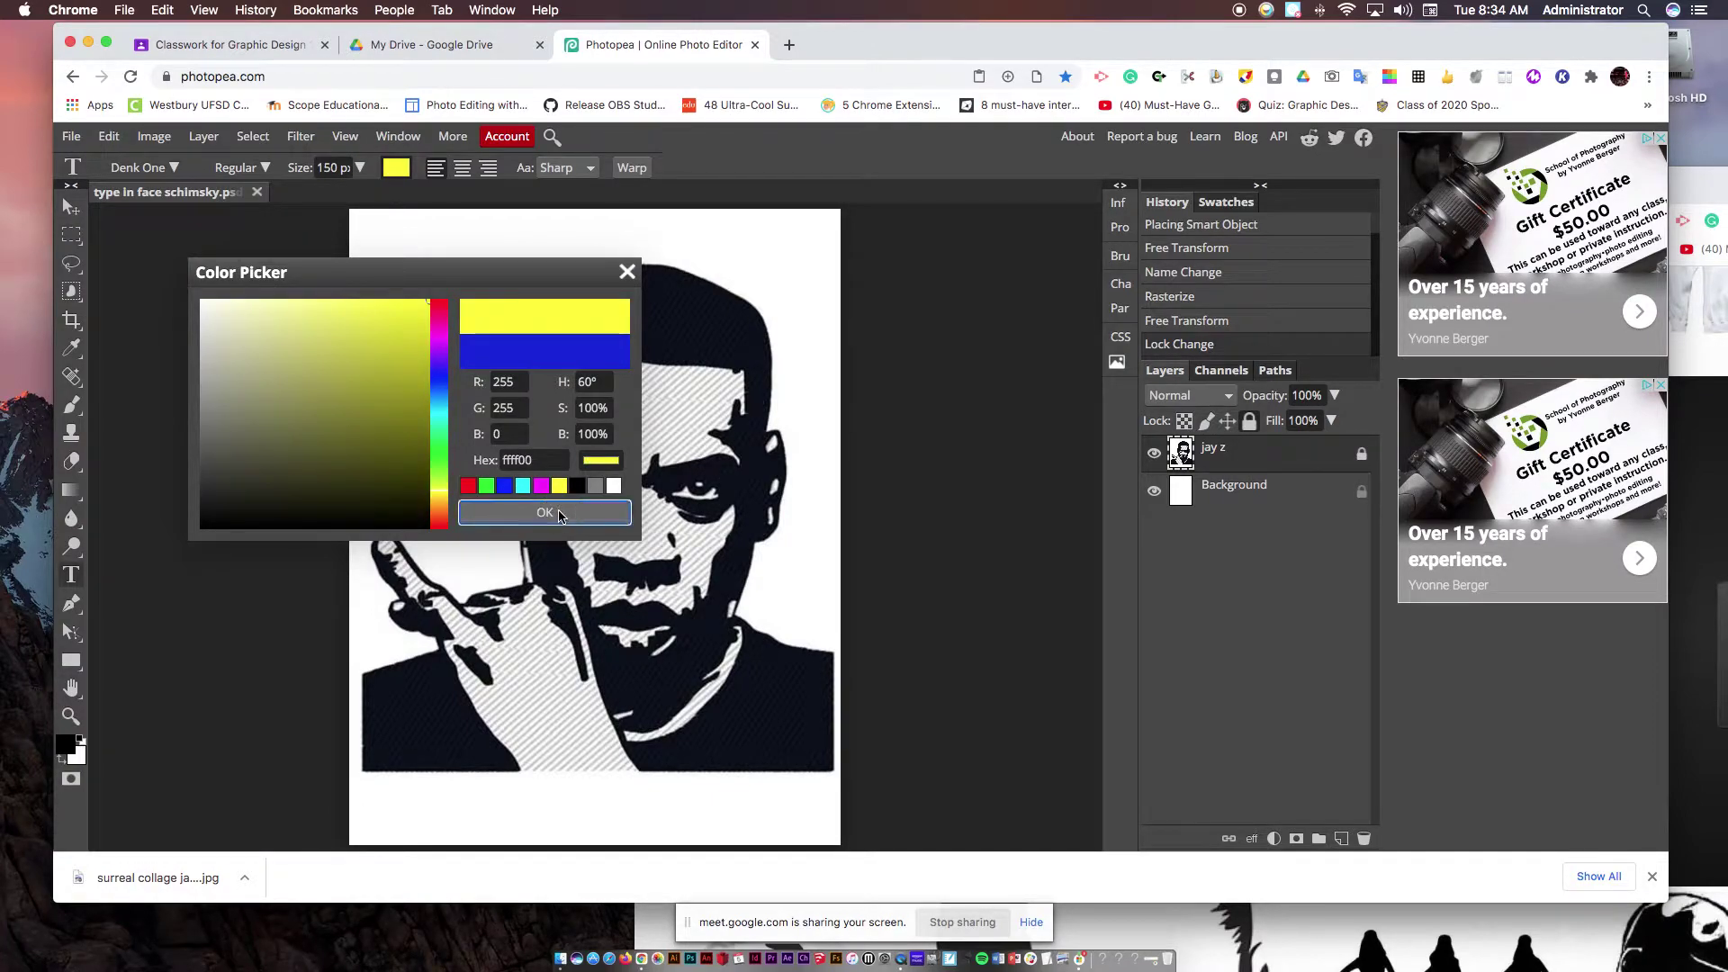
left_click(558, 512)
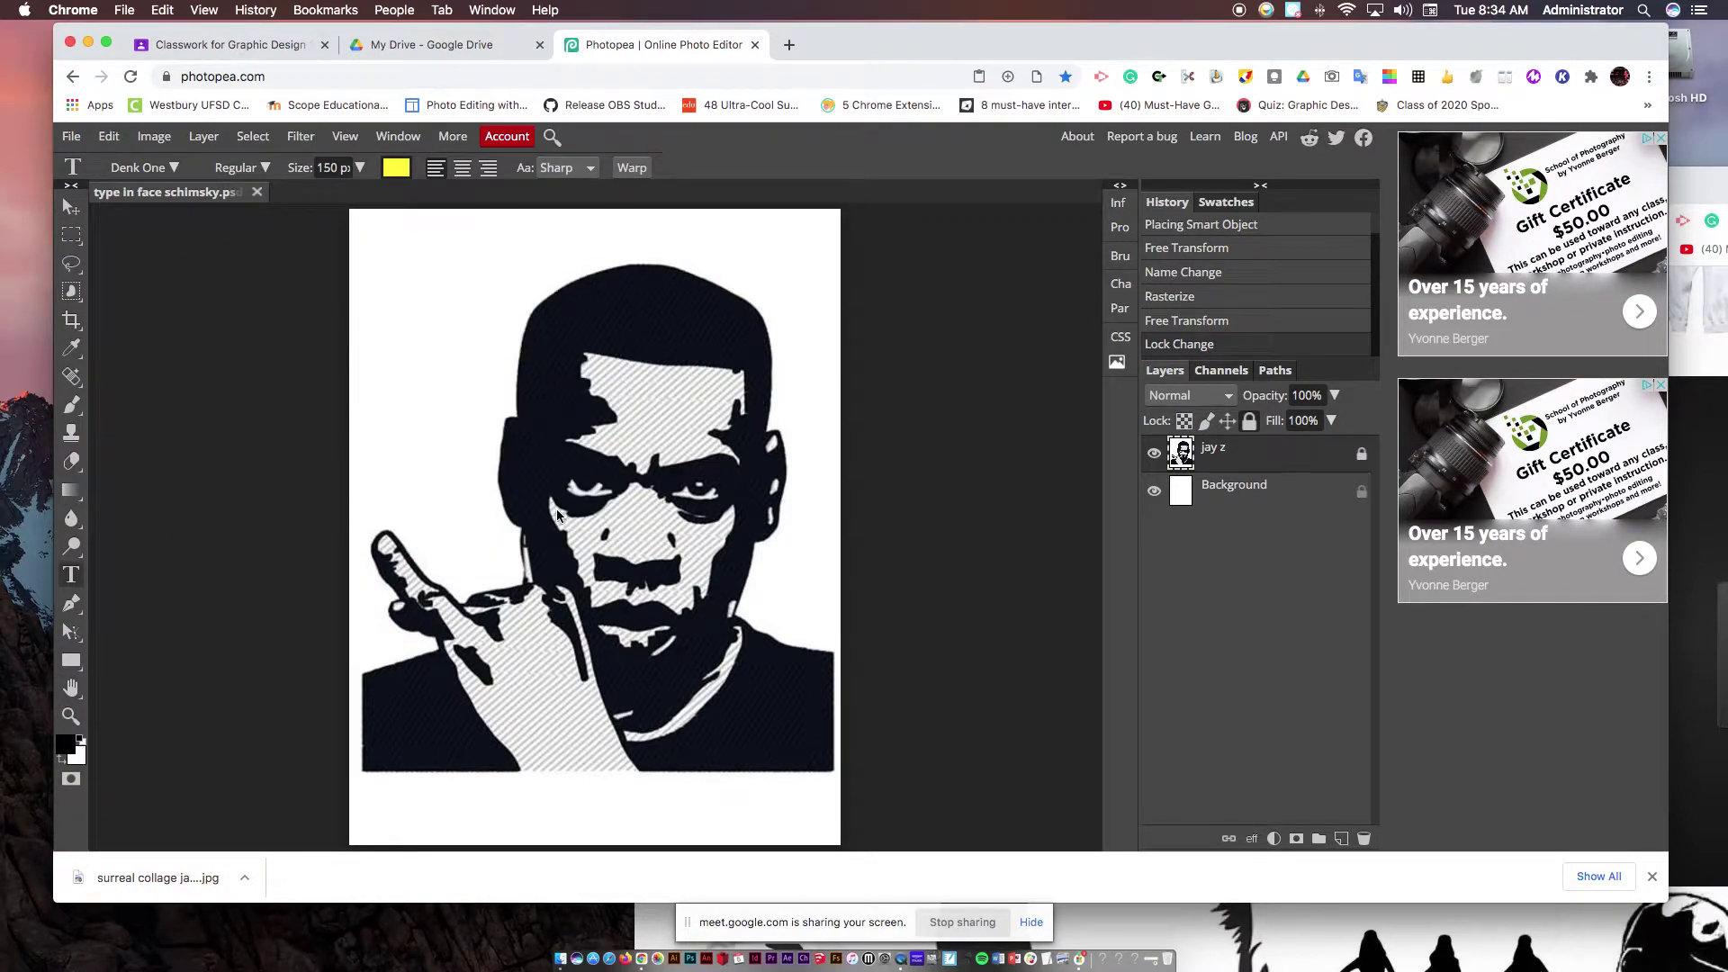
- Zoom and pan to the black area beside Jay-Z's eye, with the Type tool active
scroll(556, 510, "up", 10)
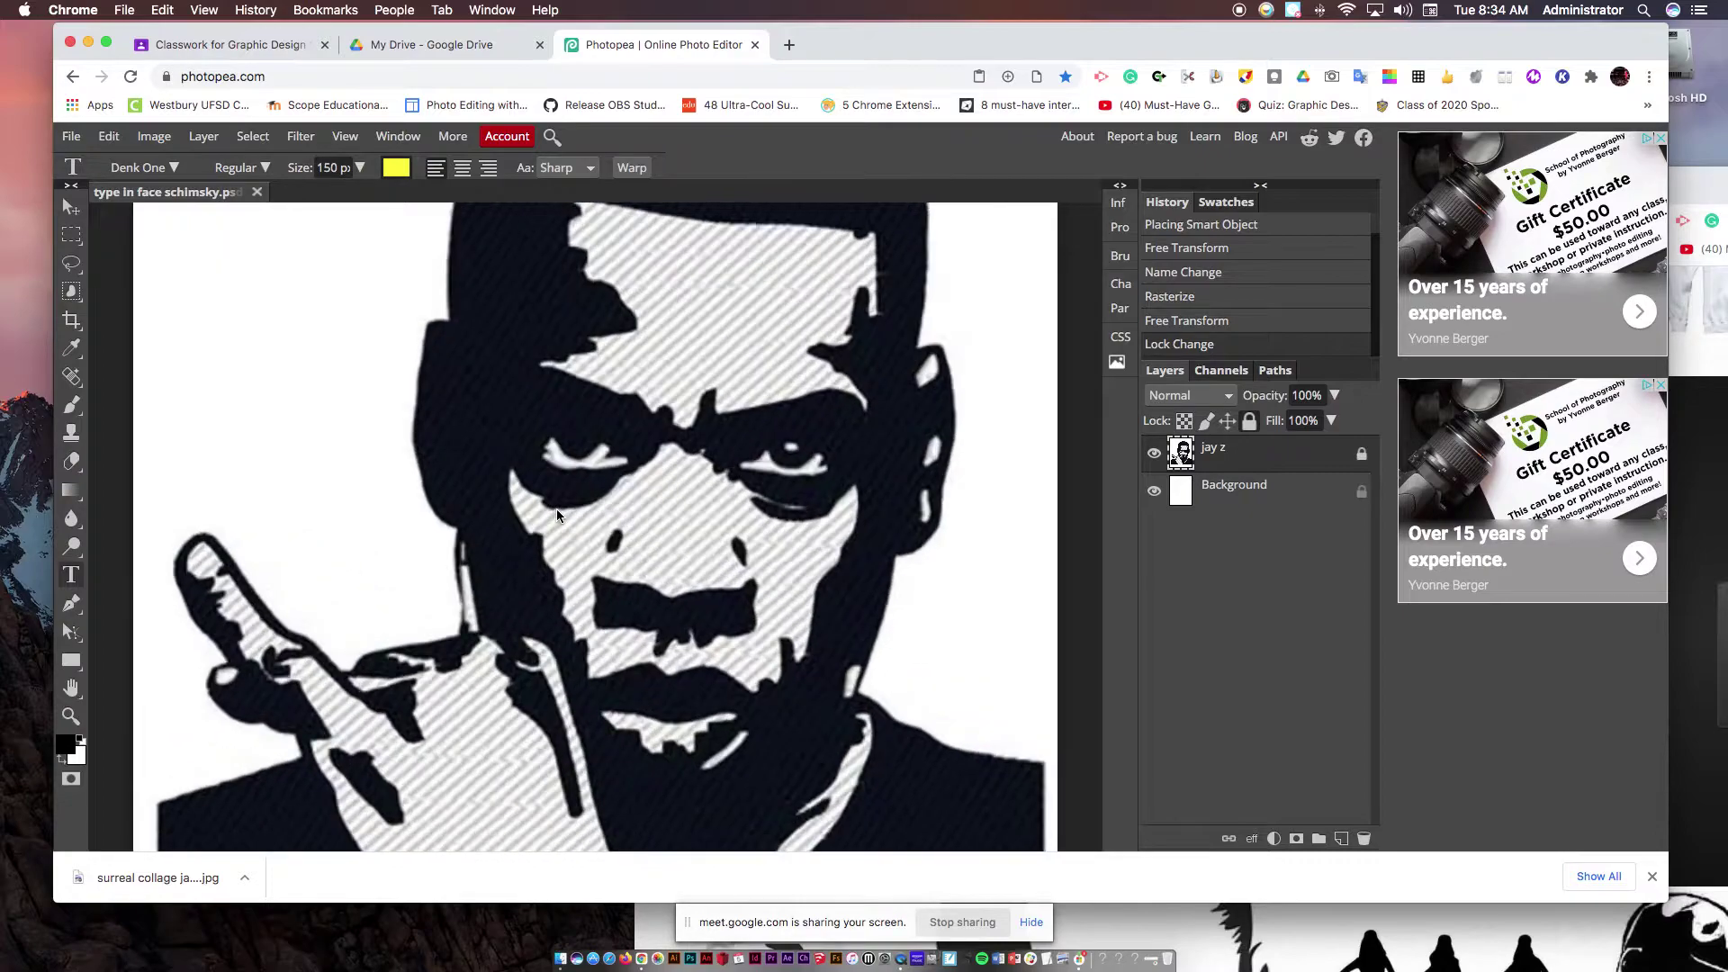
scroll(556, 509, "down", 3)
scroll(557, 510, "up", 5)
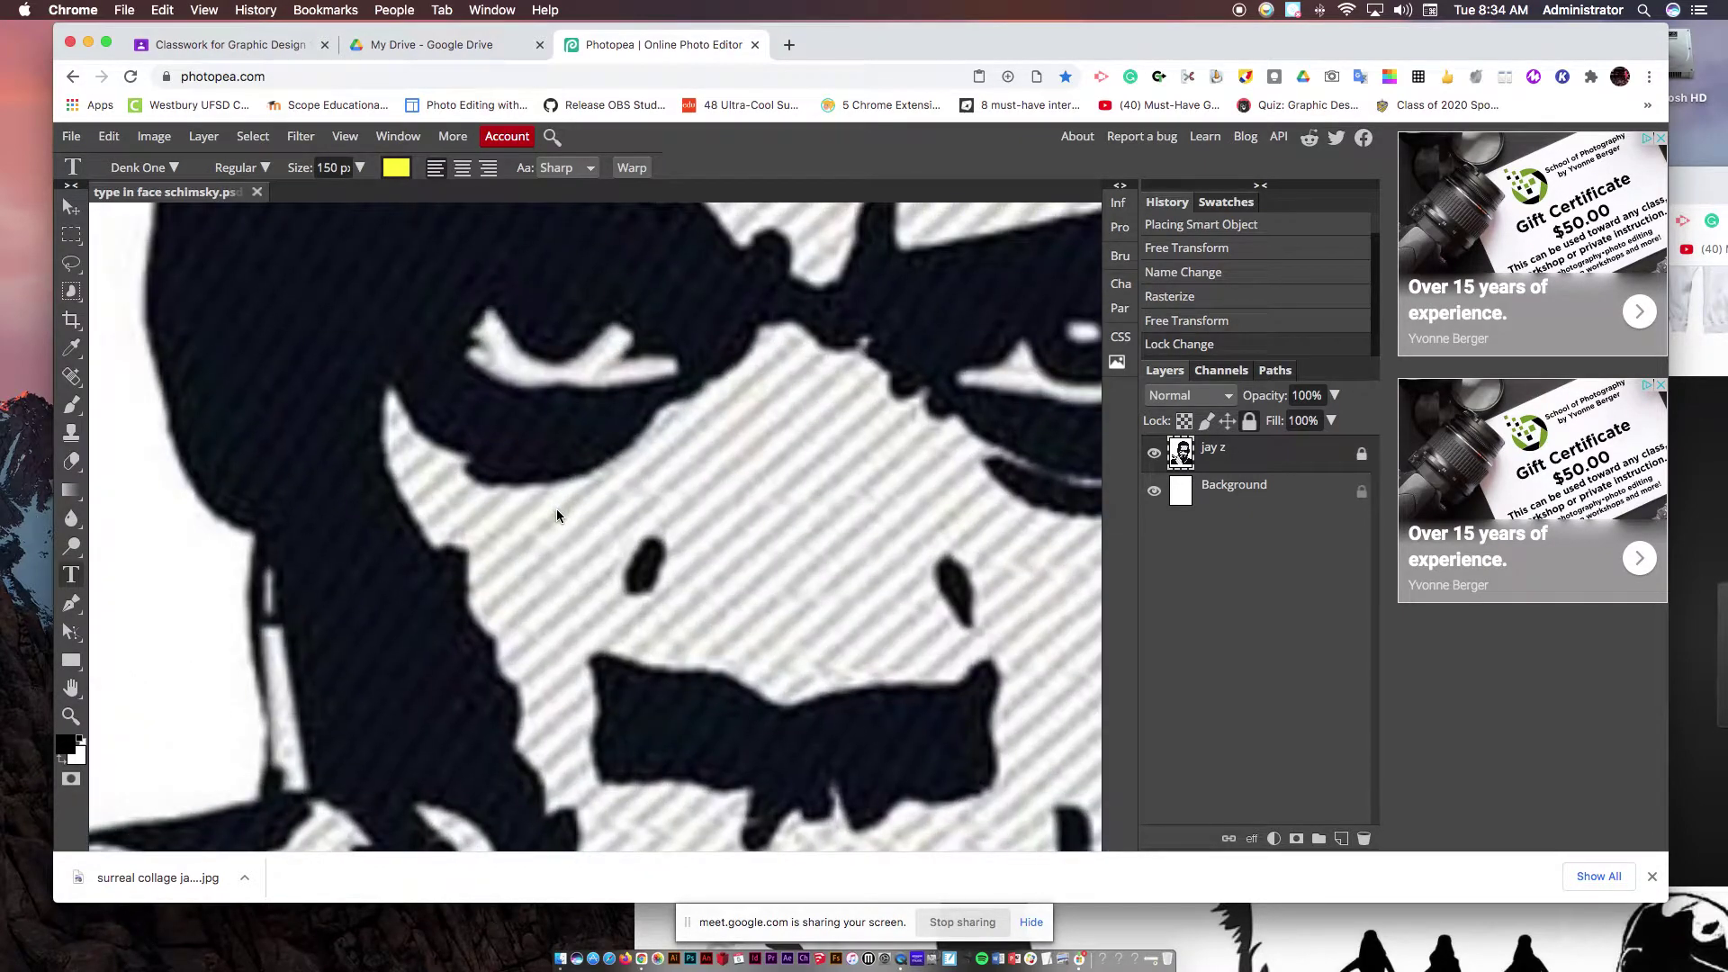
left_click_drag(448, 390, 699, 605)
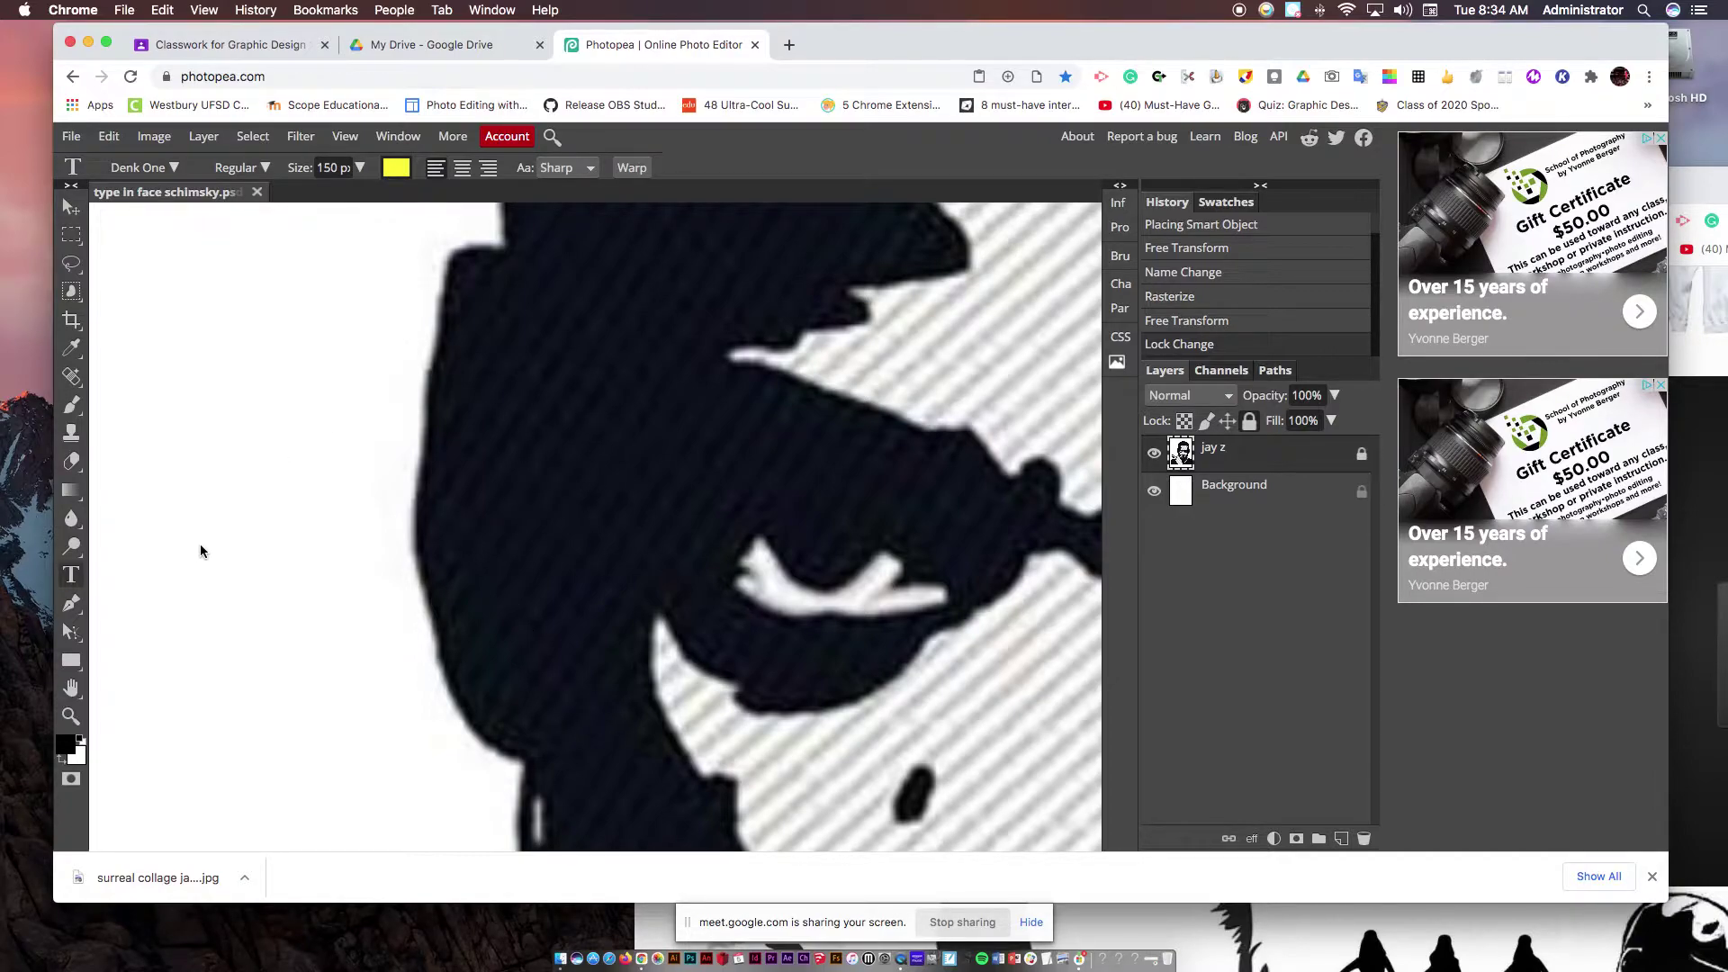
left_click(71, 574)
- Type 'Brooklyn' in yellow 150 px Denk One across the dark area above the head
left_click(513, 402)
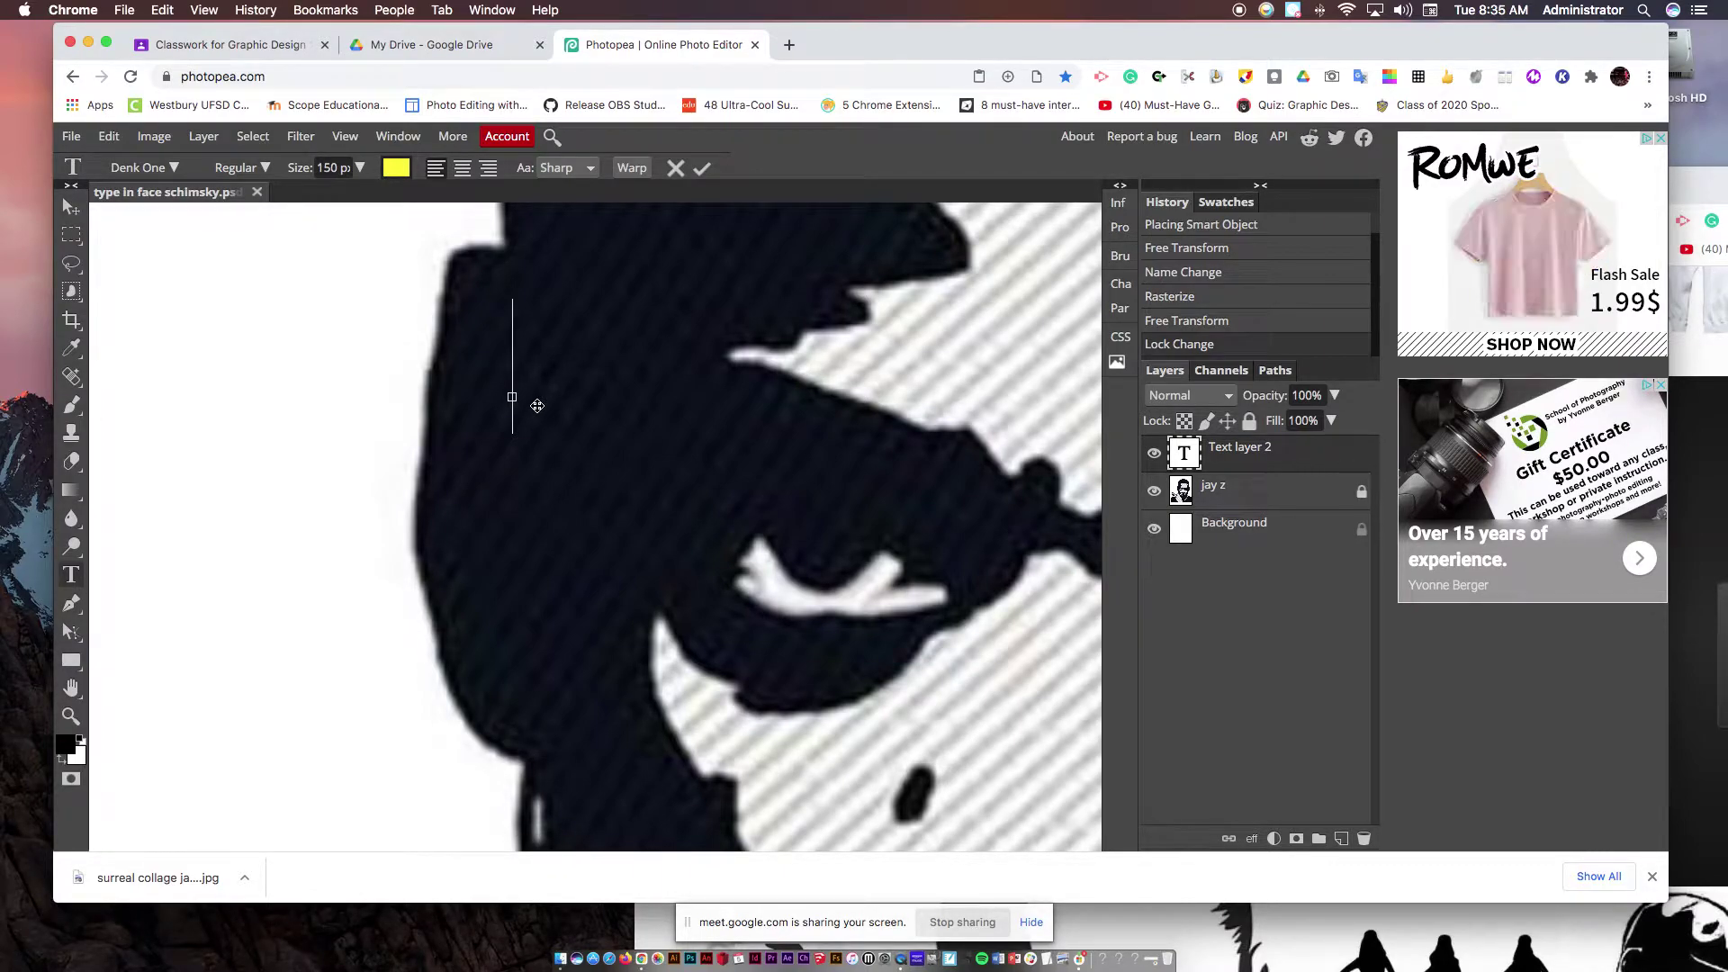
type("Brooklyn")
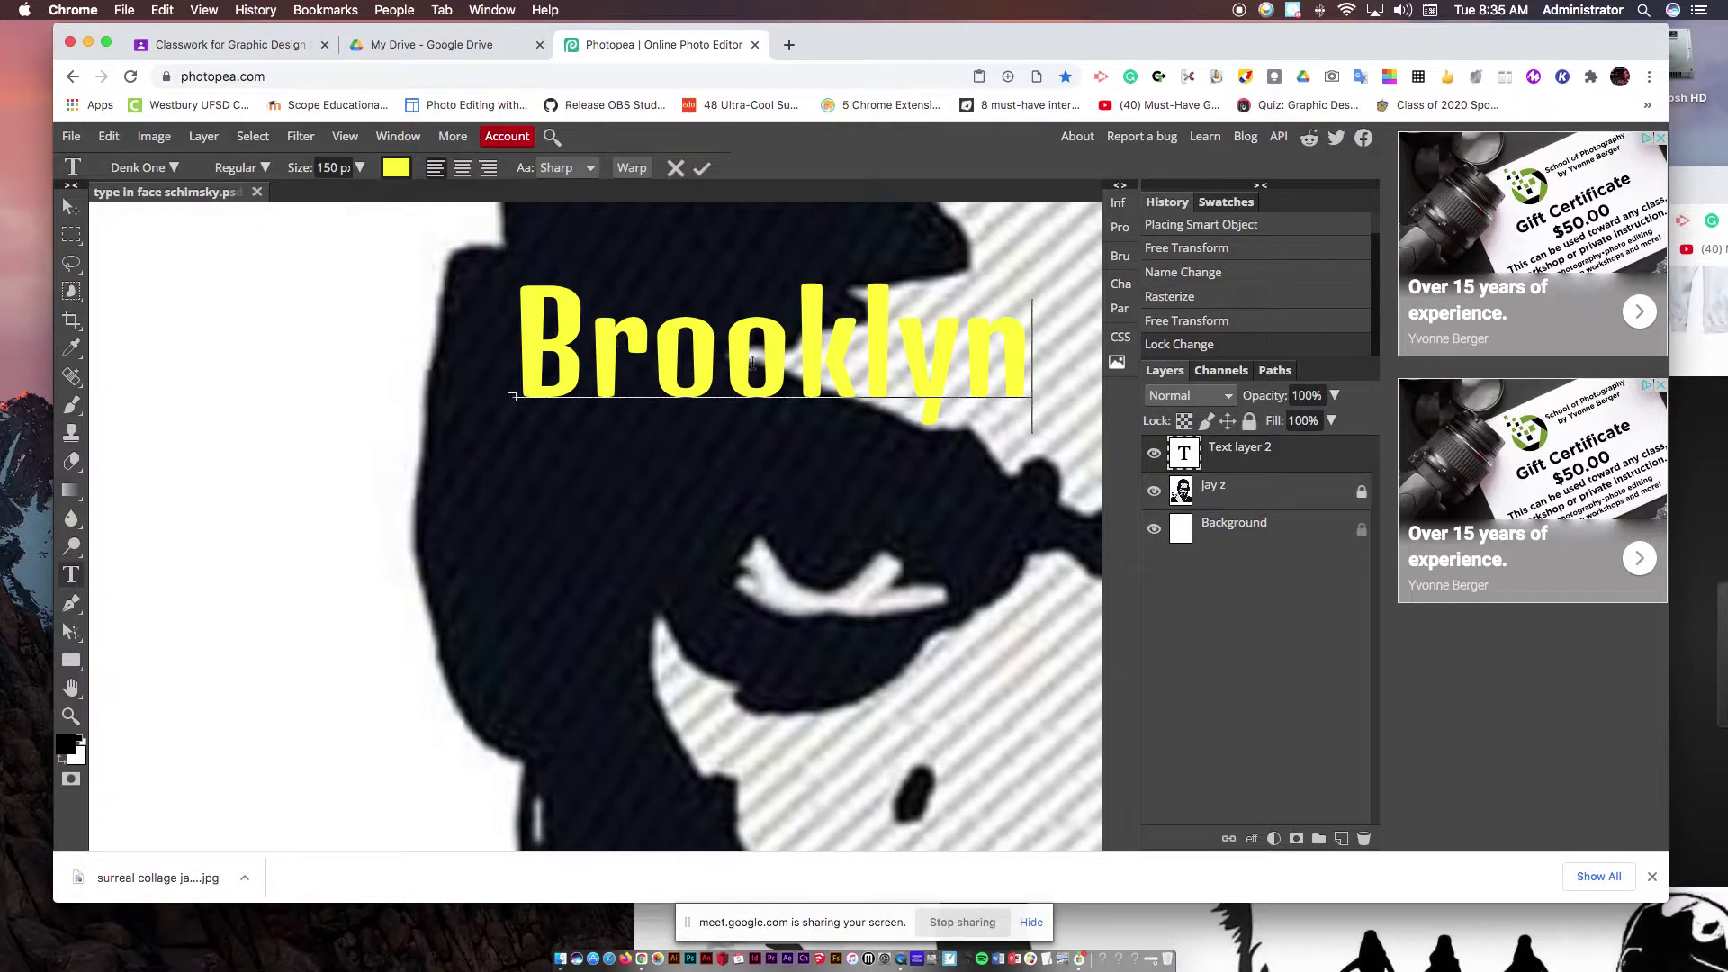
- Move the Brooklyn text left and down so it starts beside the head
right_click(1311, 460)
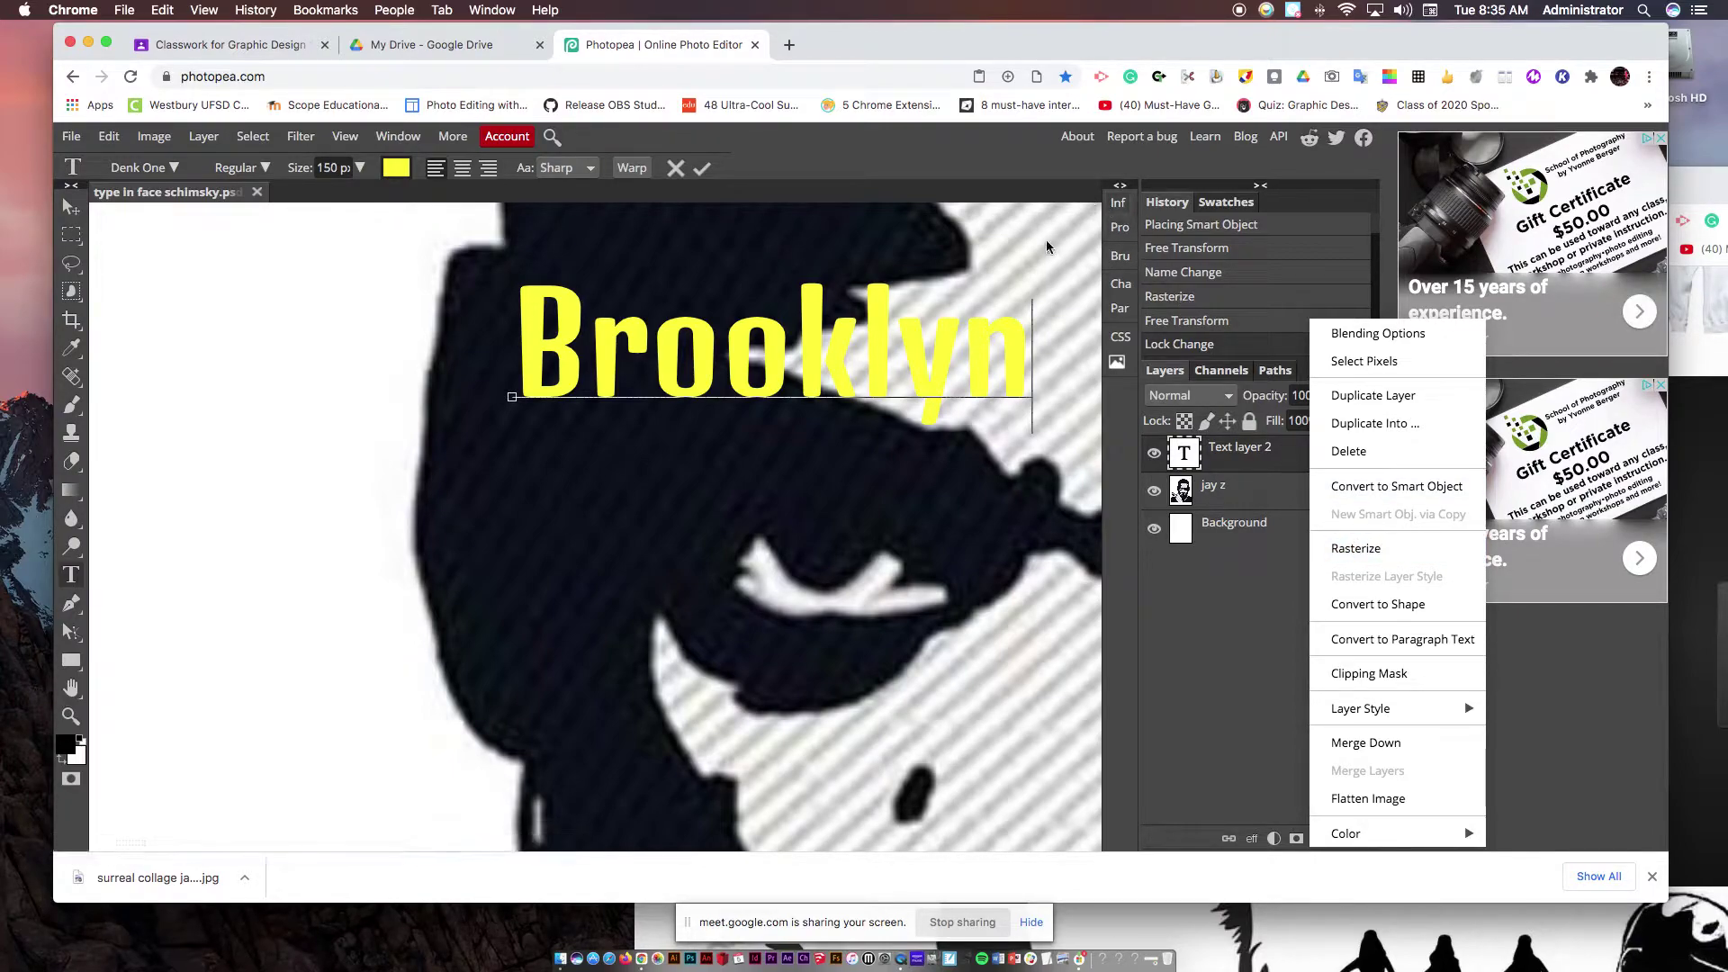
left_click(933, 255)
left_click_drag(879, 251, 715, 350)
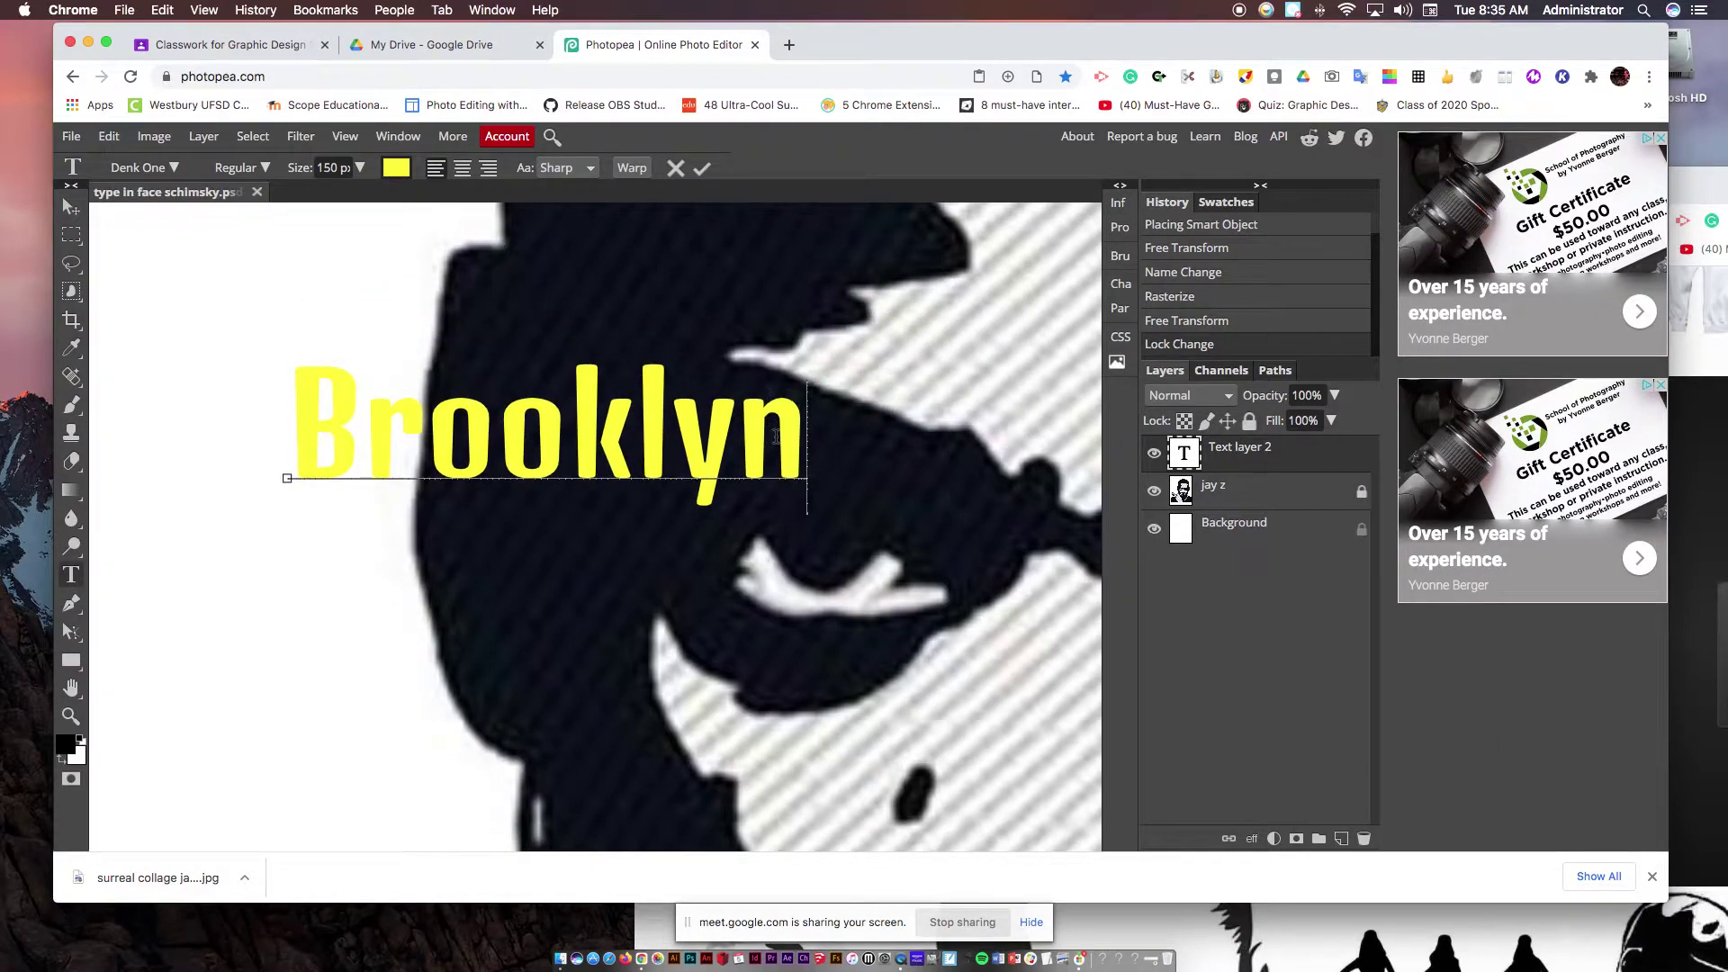
- Select letters of Brooklyn for editing and expand the text settings panels
left_click_drag(797, 430, 665, 433)
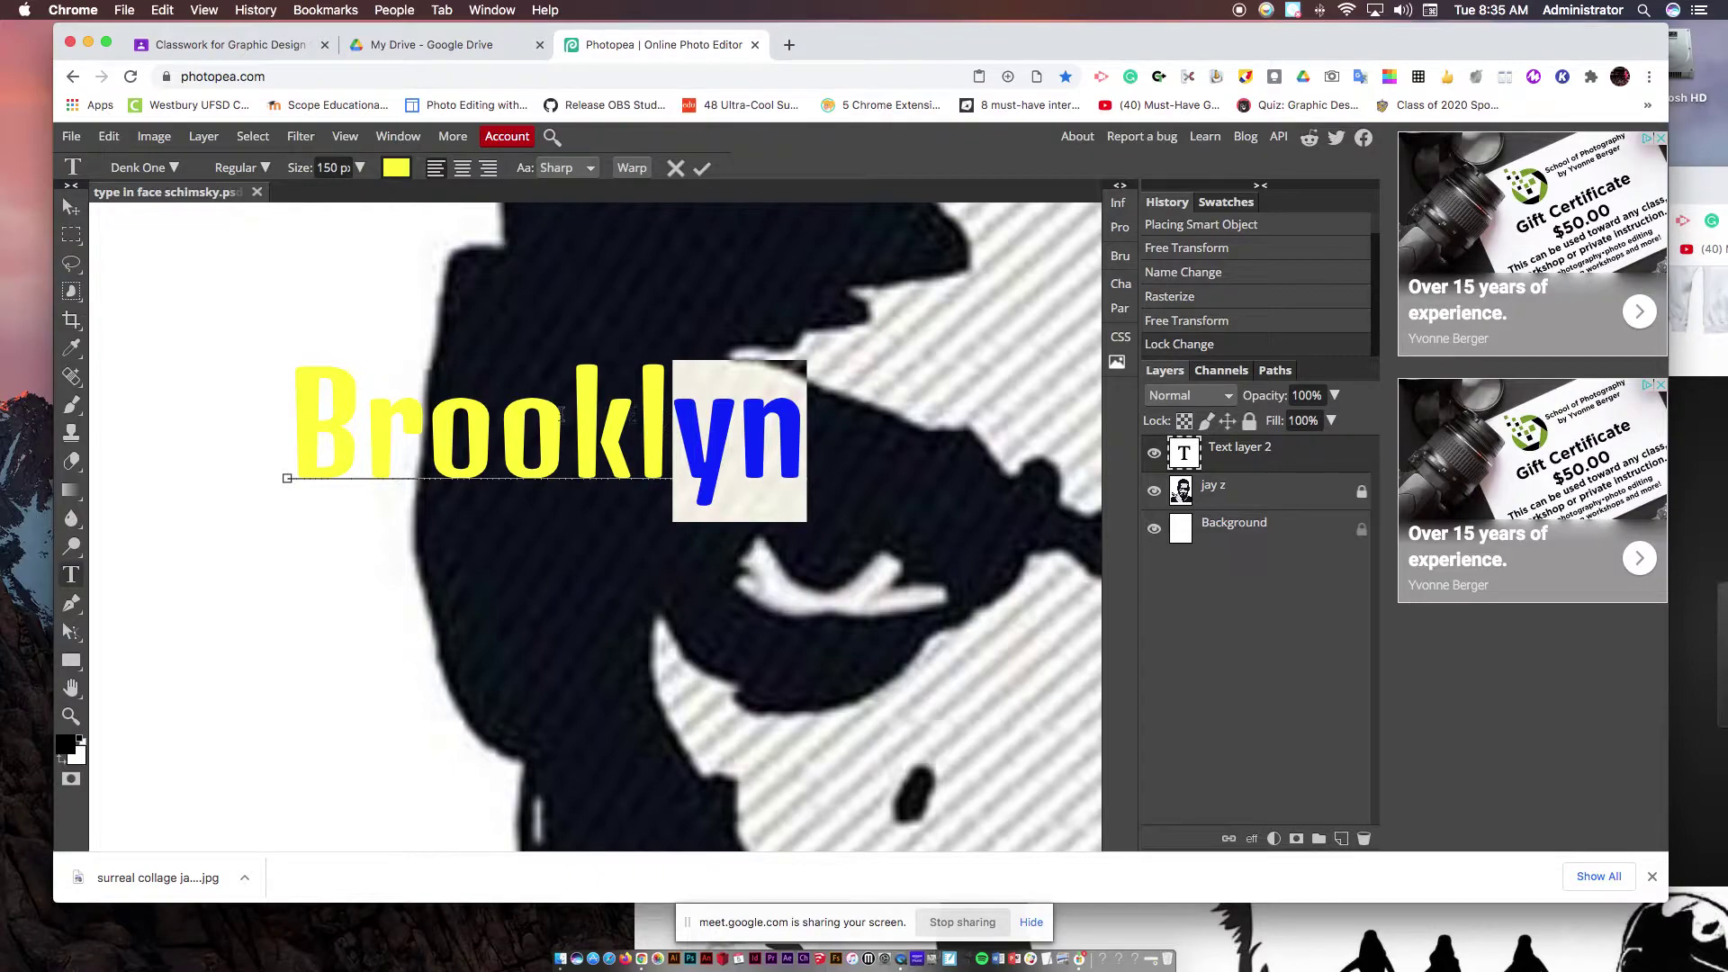
left_click_drag(349, 428, 274, 410)
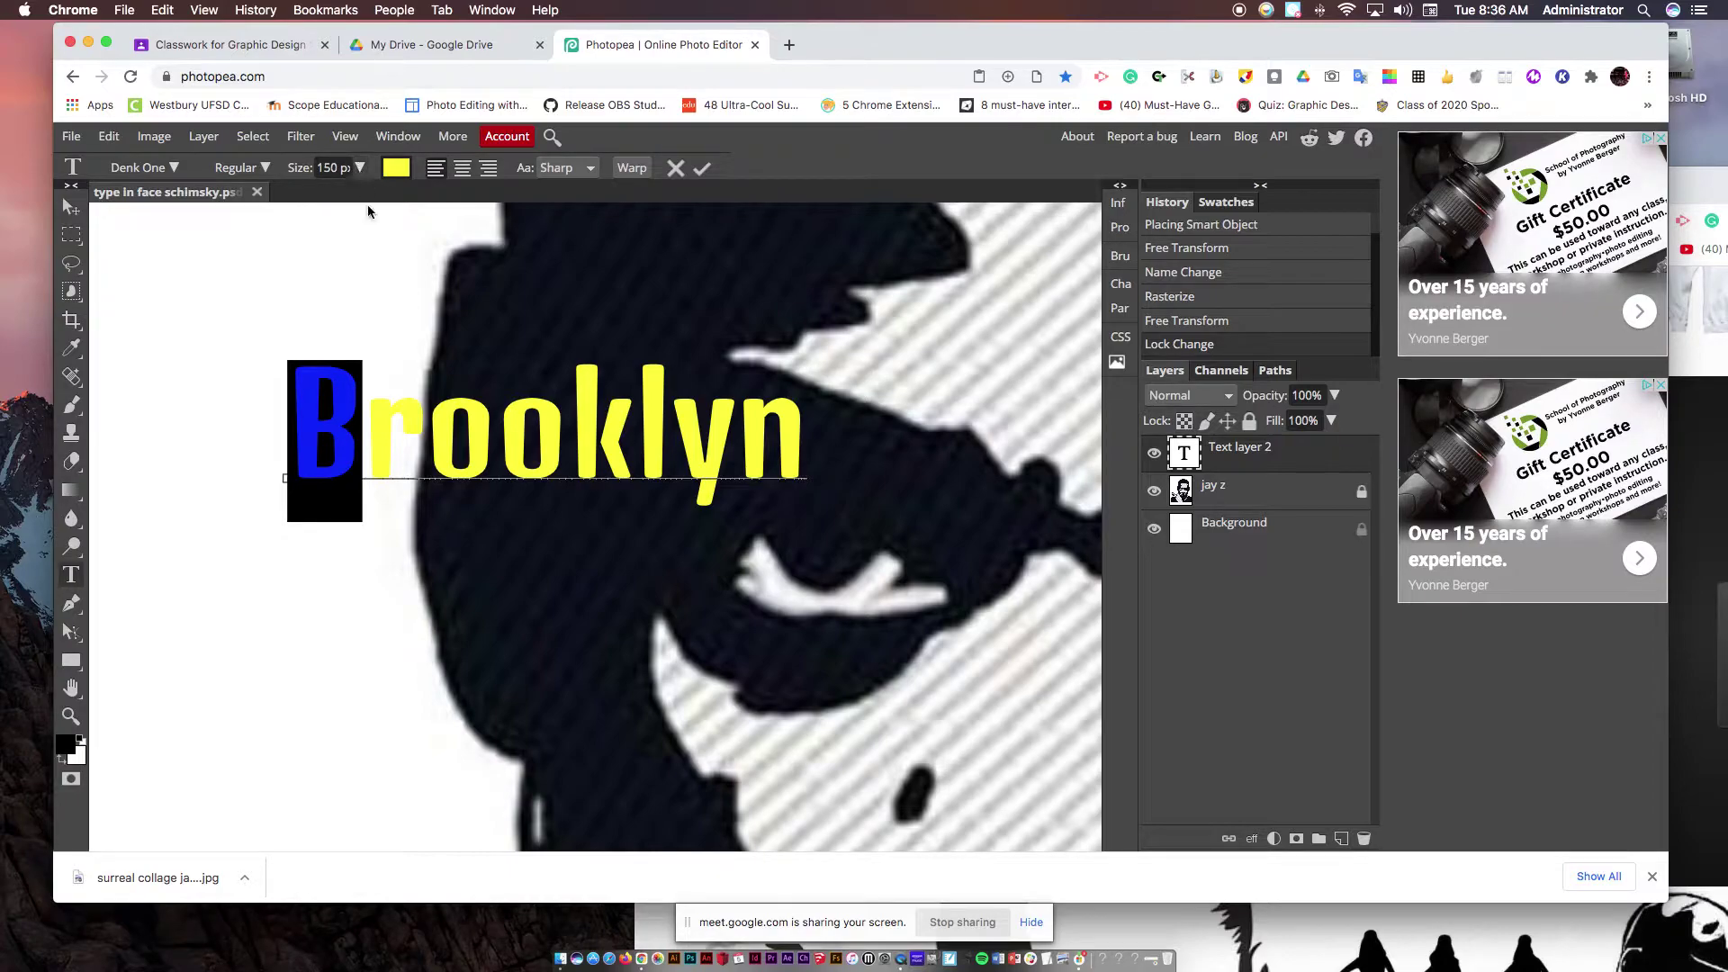
left_click(369, 426)
left_click_drag(310, 424, 592, 424)
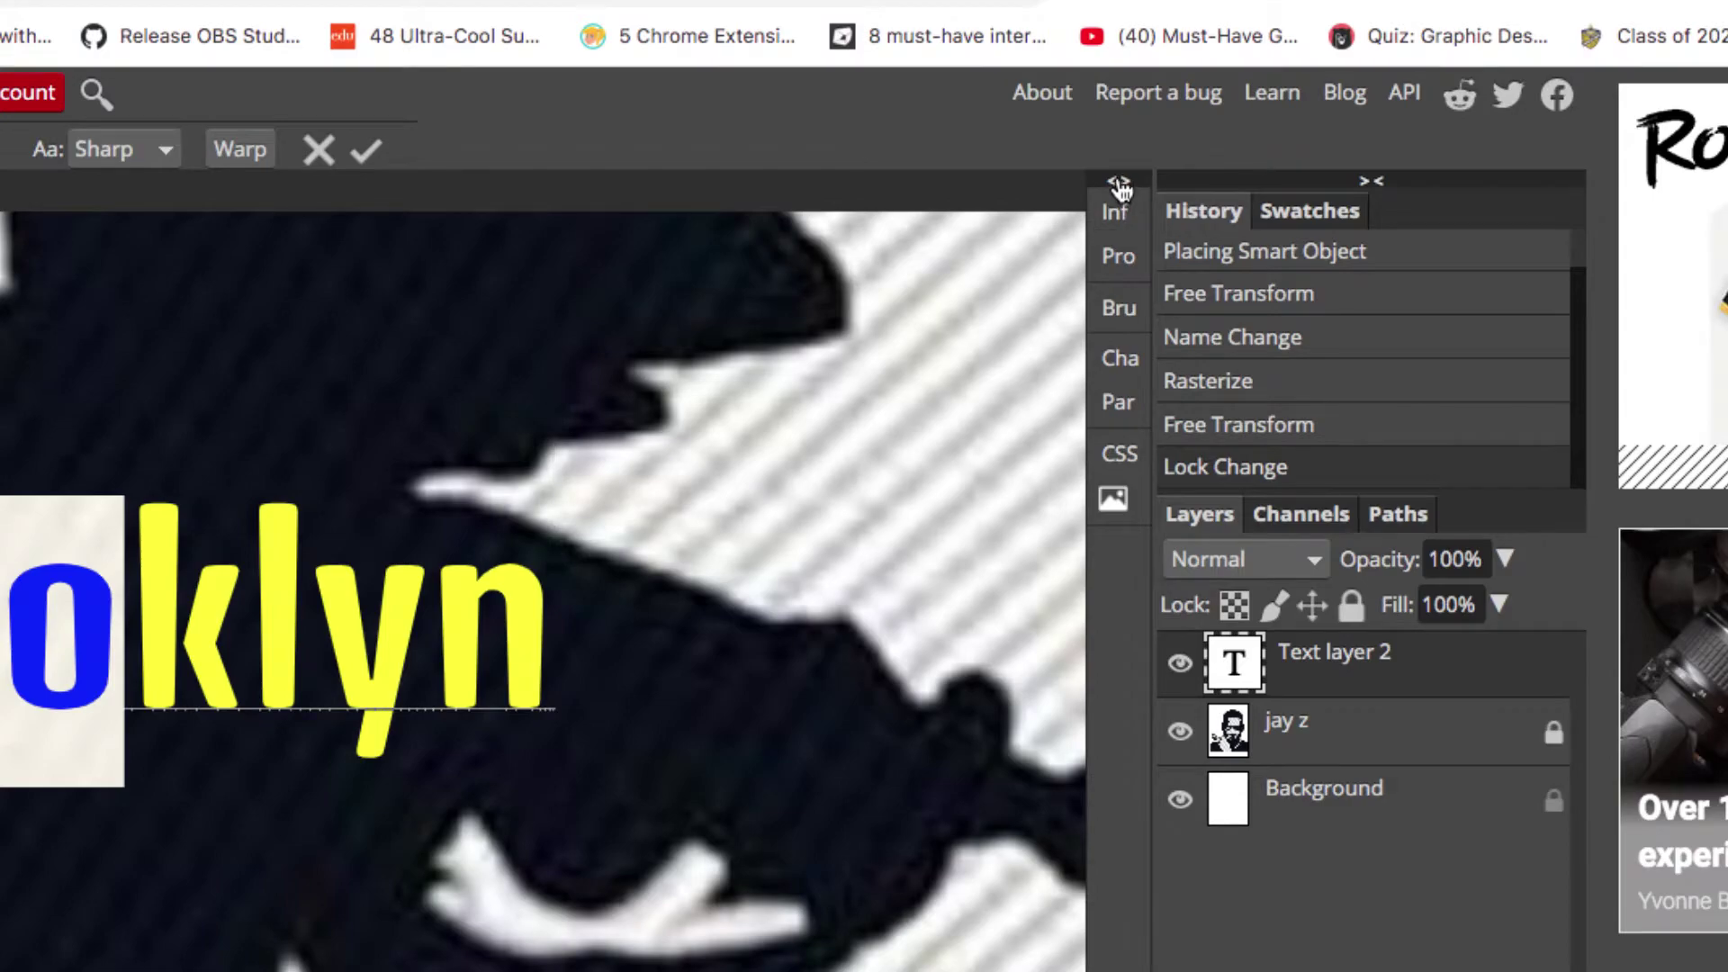
left_click(1119, 187)
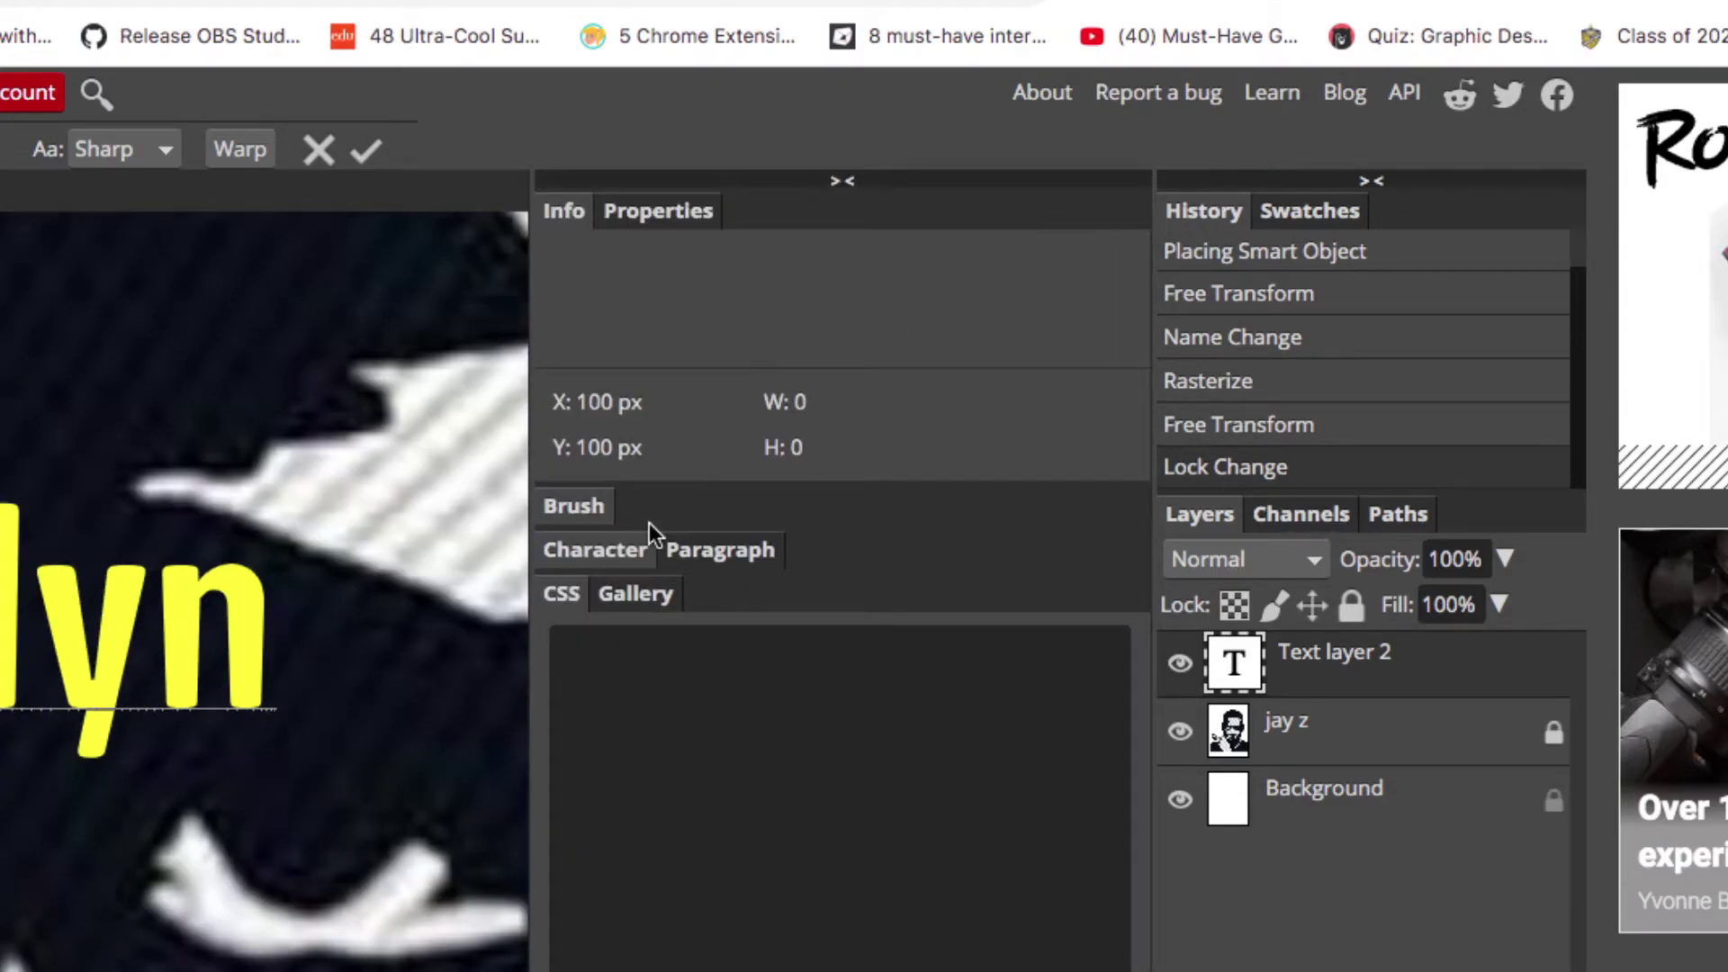
- Set all of Brooklyn's tracking to -44% in the Character panel and commit the text
left_click(628, 544)
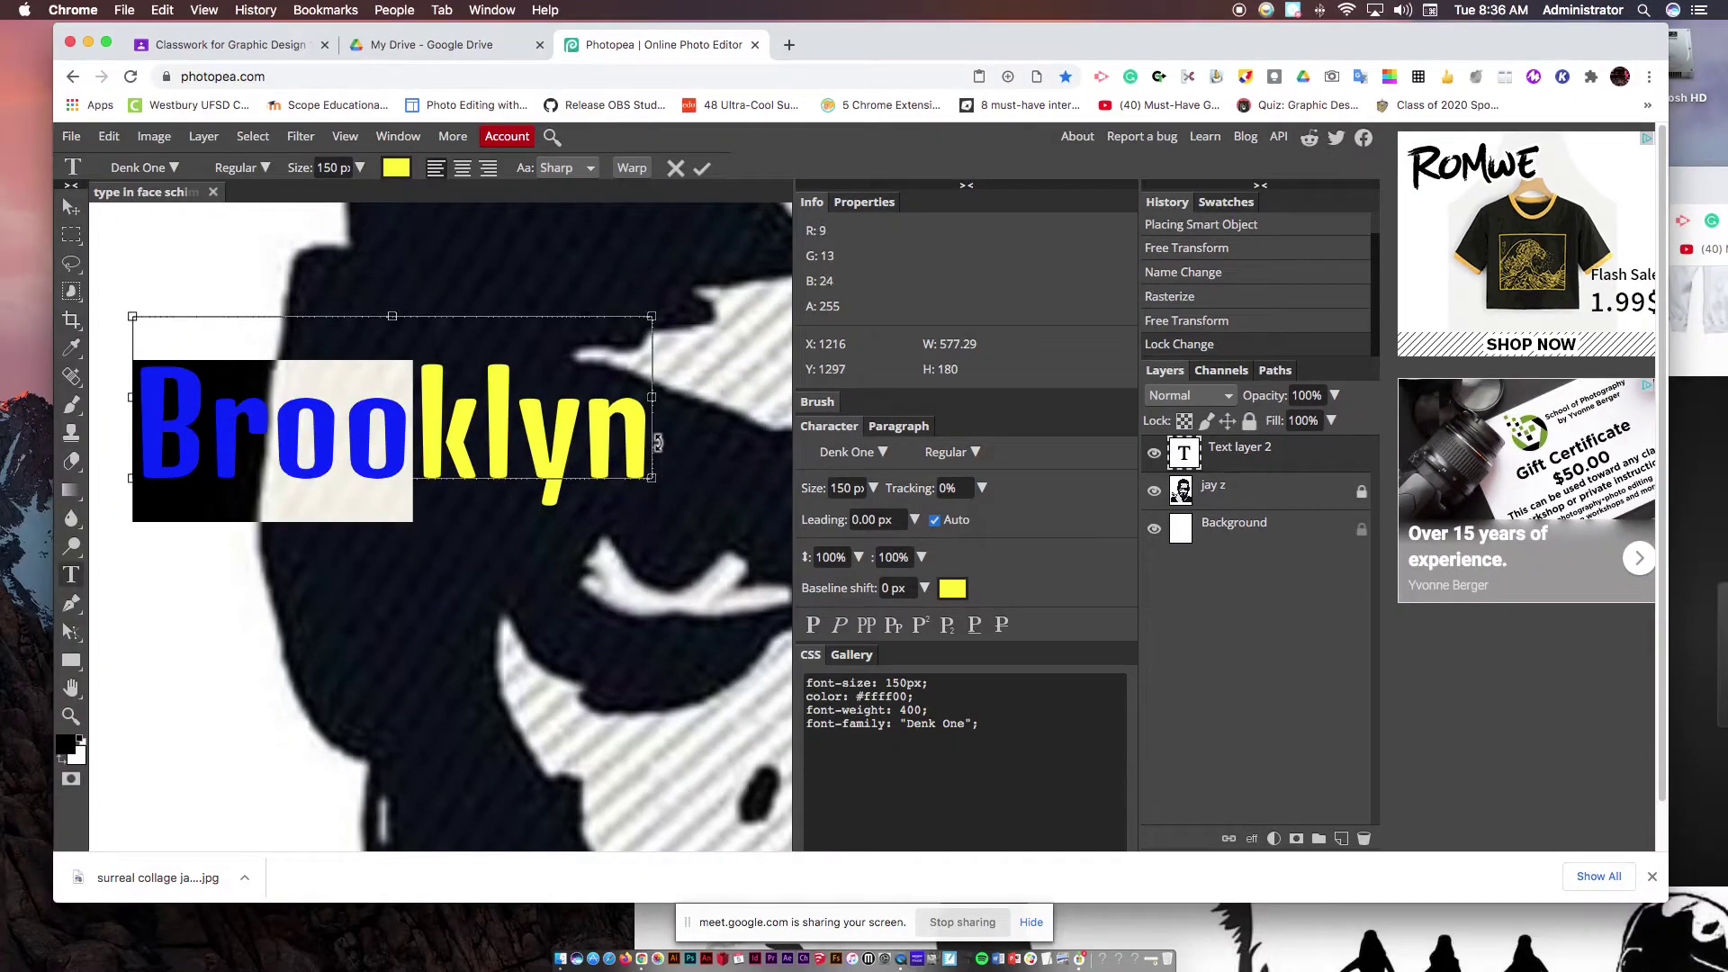
left_click_drag(657, 442, 135, 417)
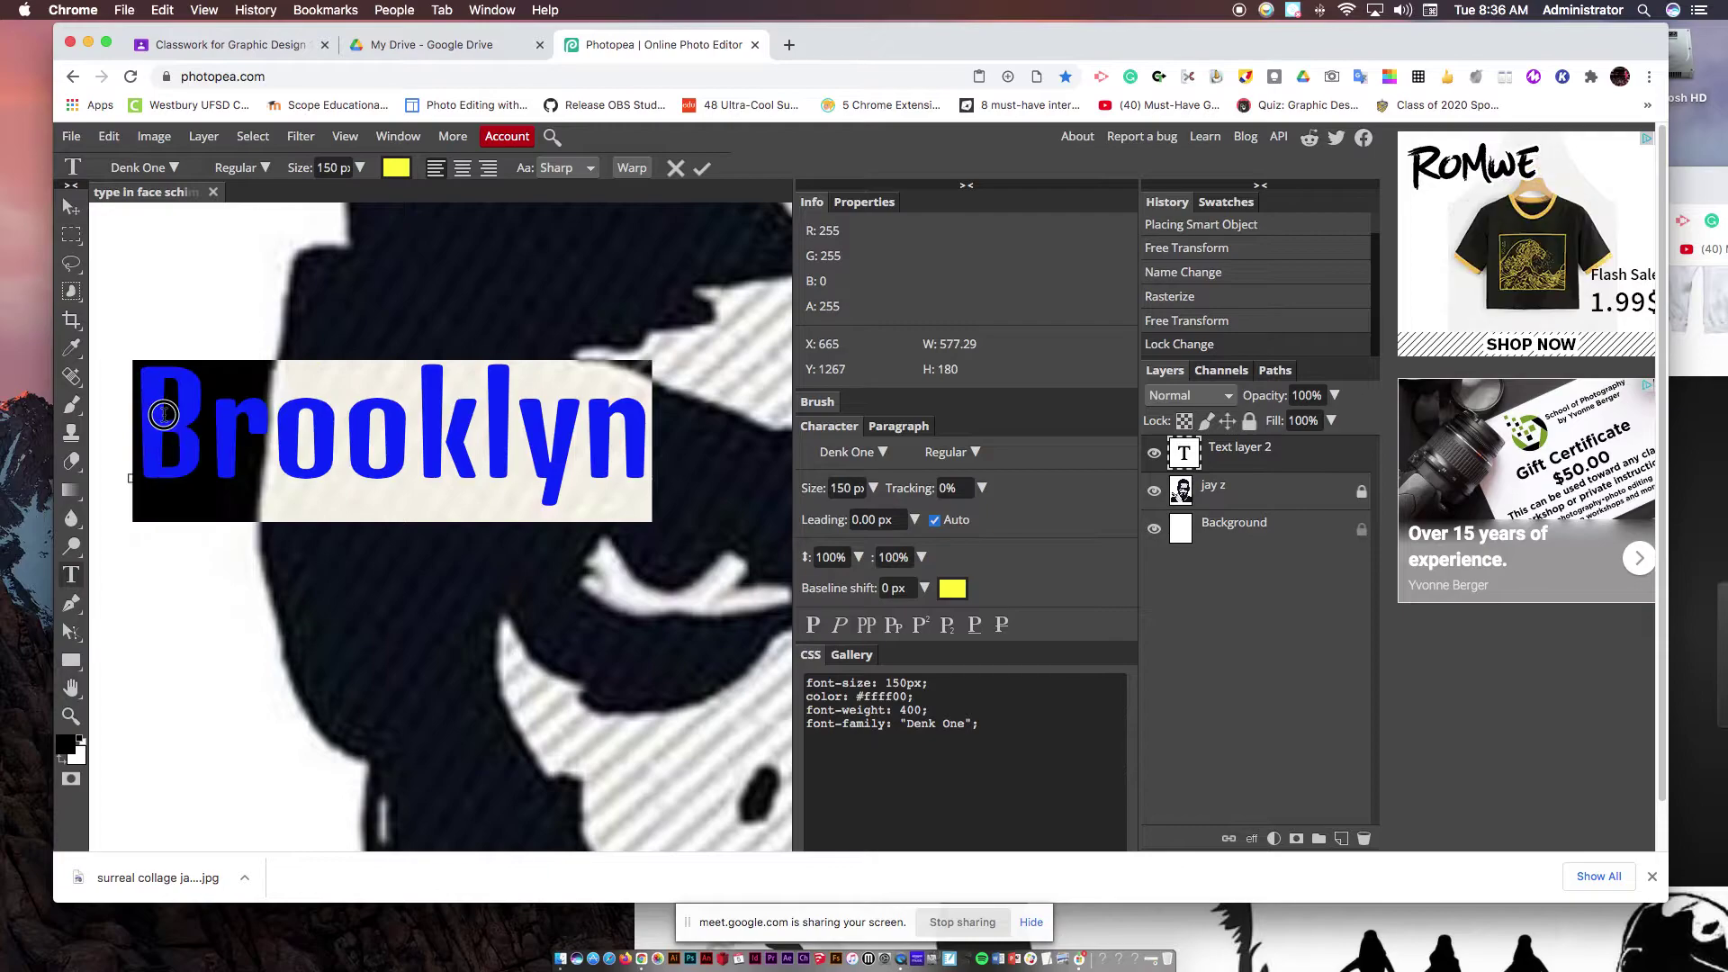
left_click(982, 489)
left_click_drag(931, 514, 952, 516)
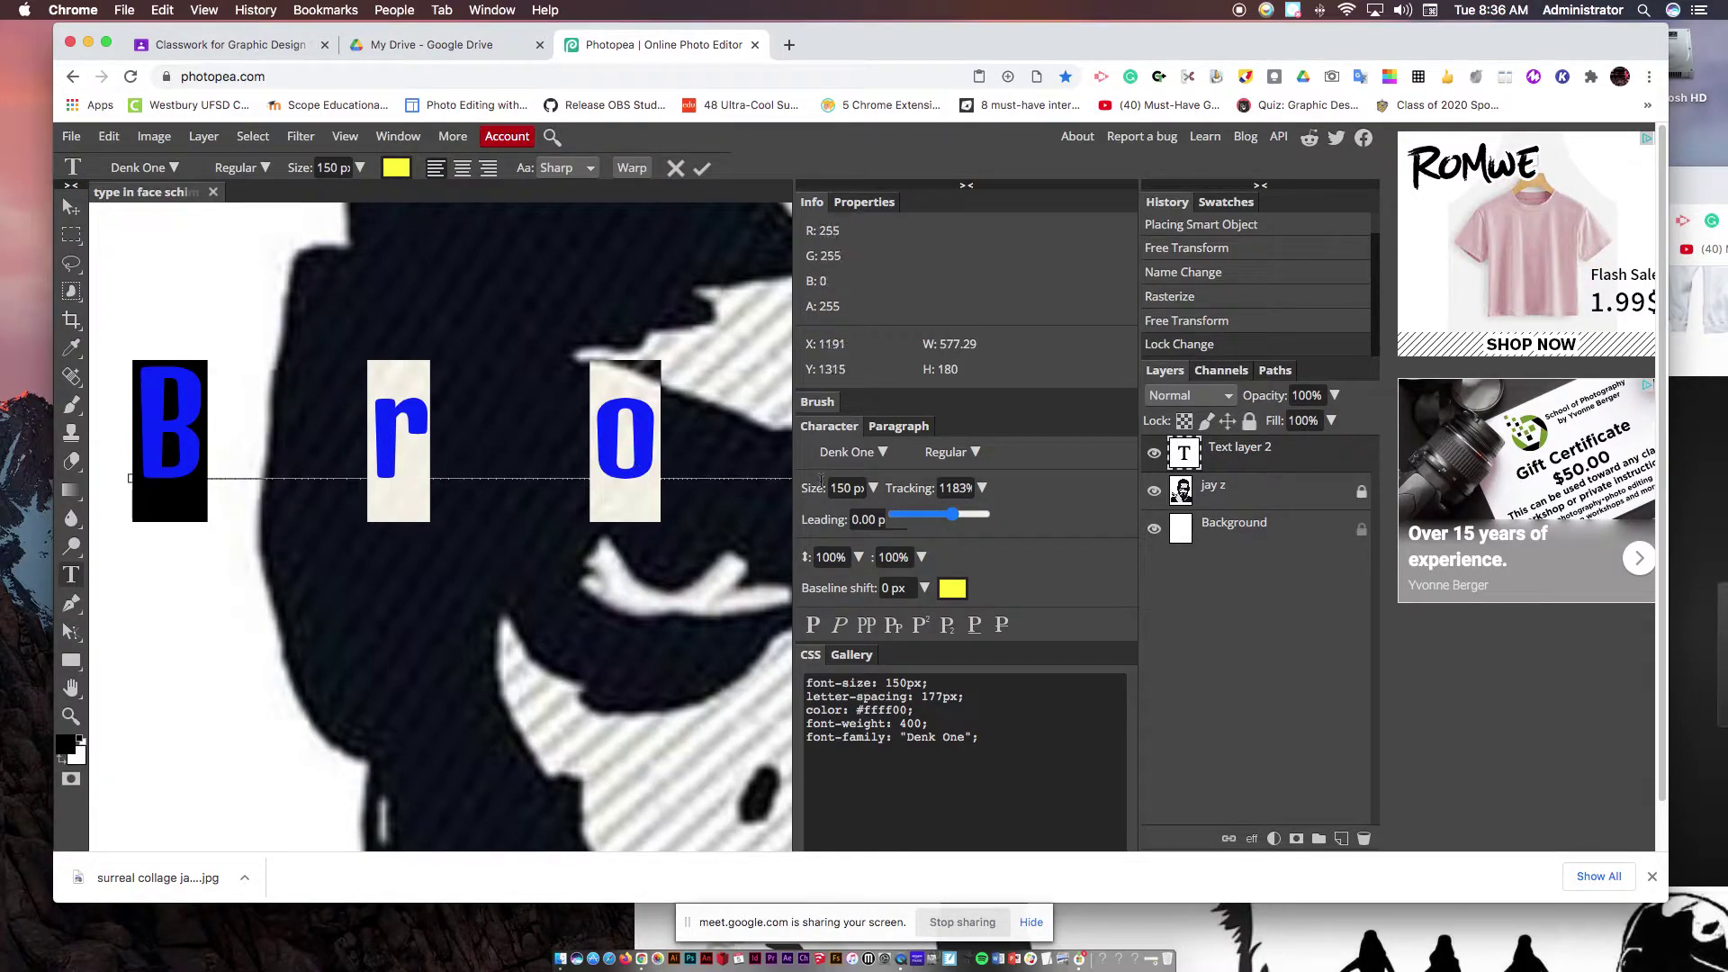
left_click(903, 518)
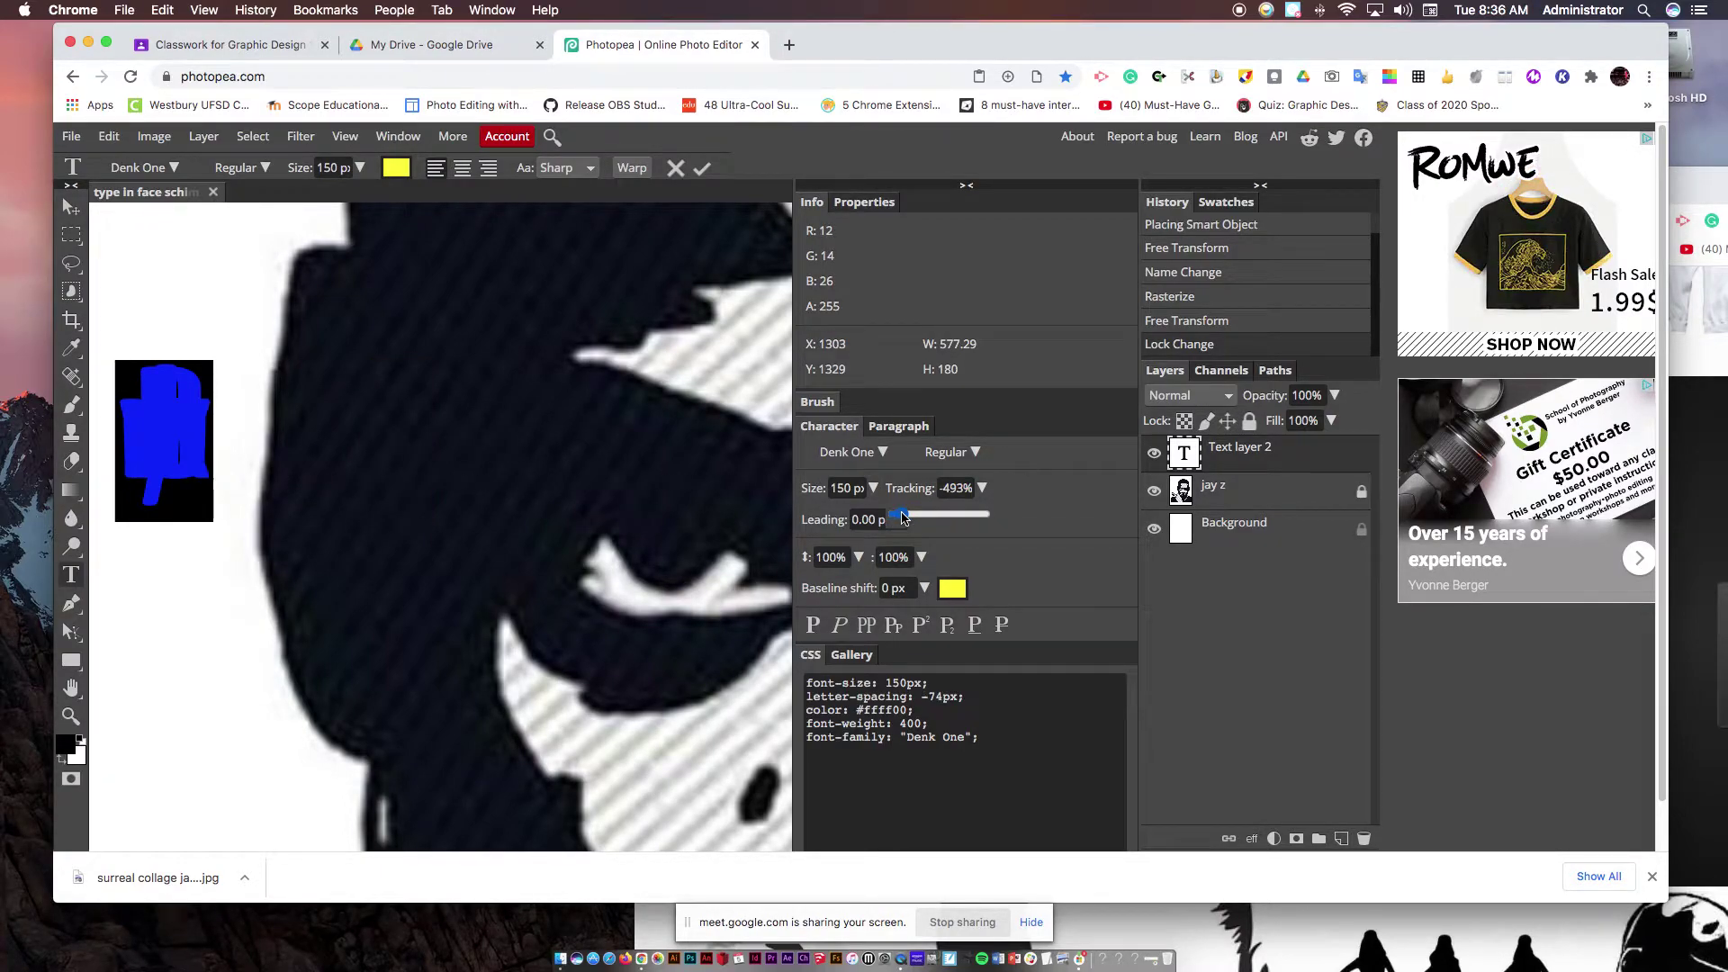
left_click_drag(903, 518, 933, 518)
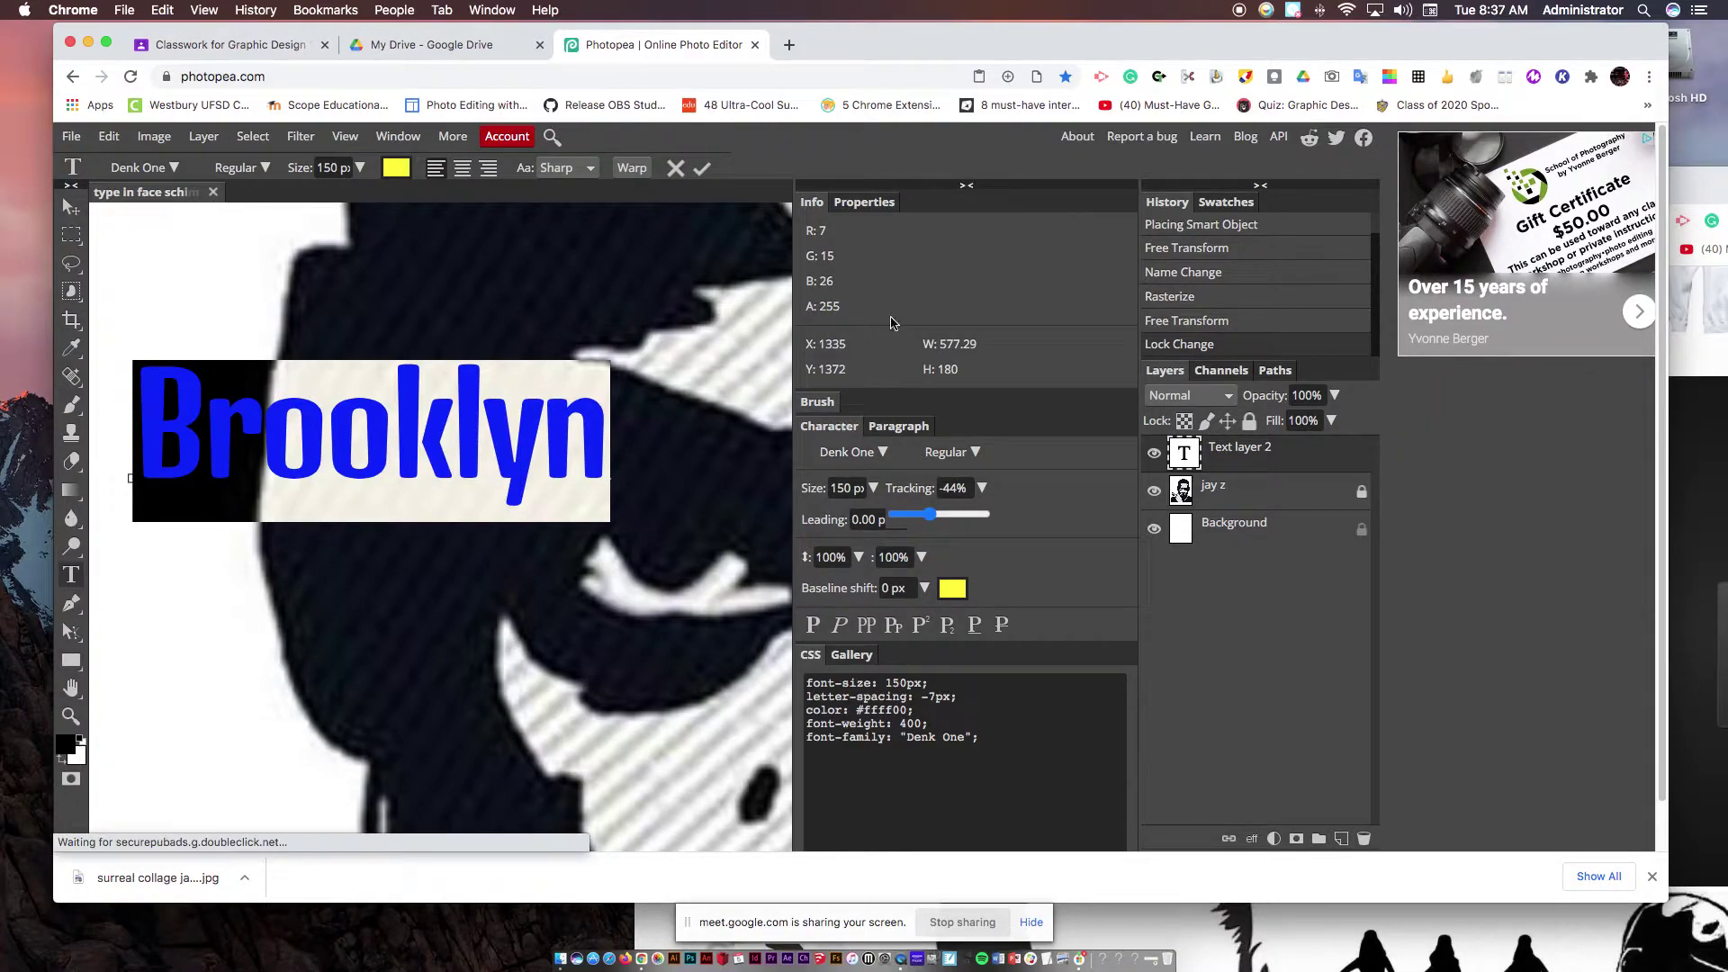
left_click(965, 186)
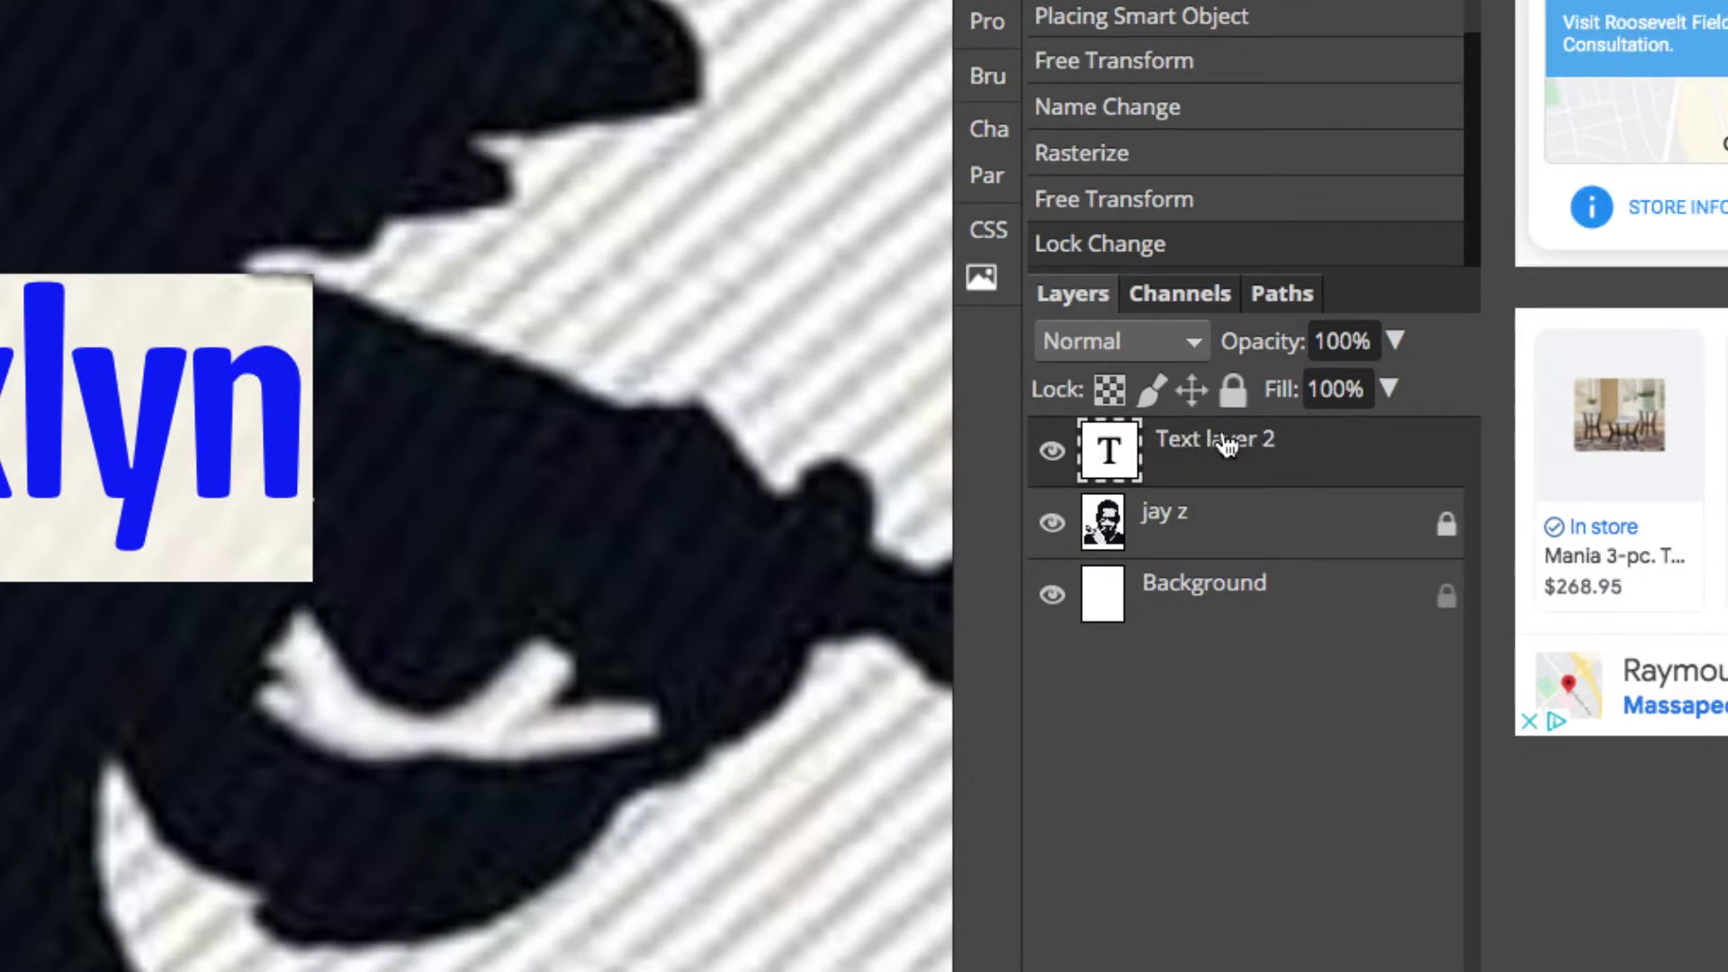
left_click(1307, 457)
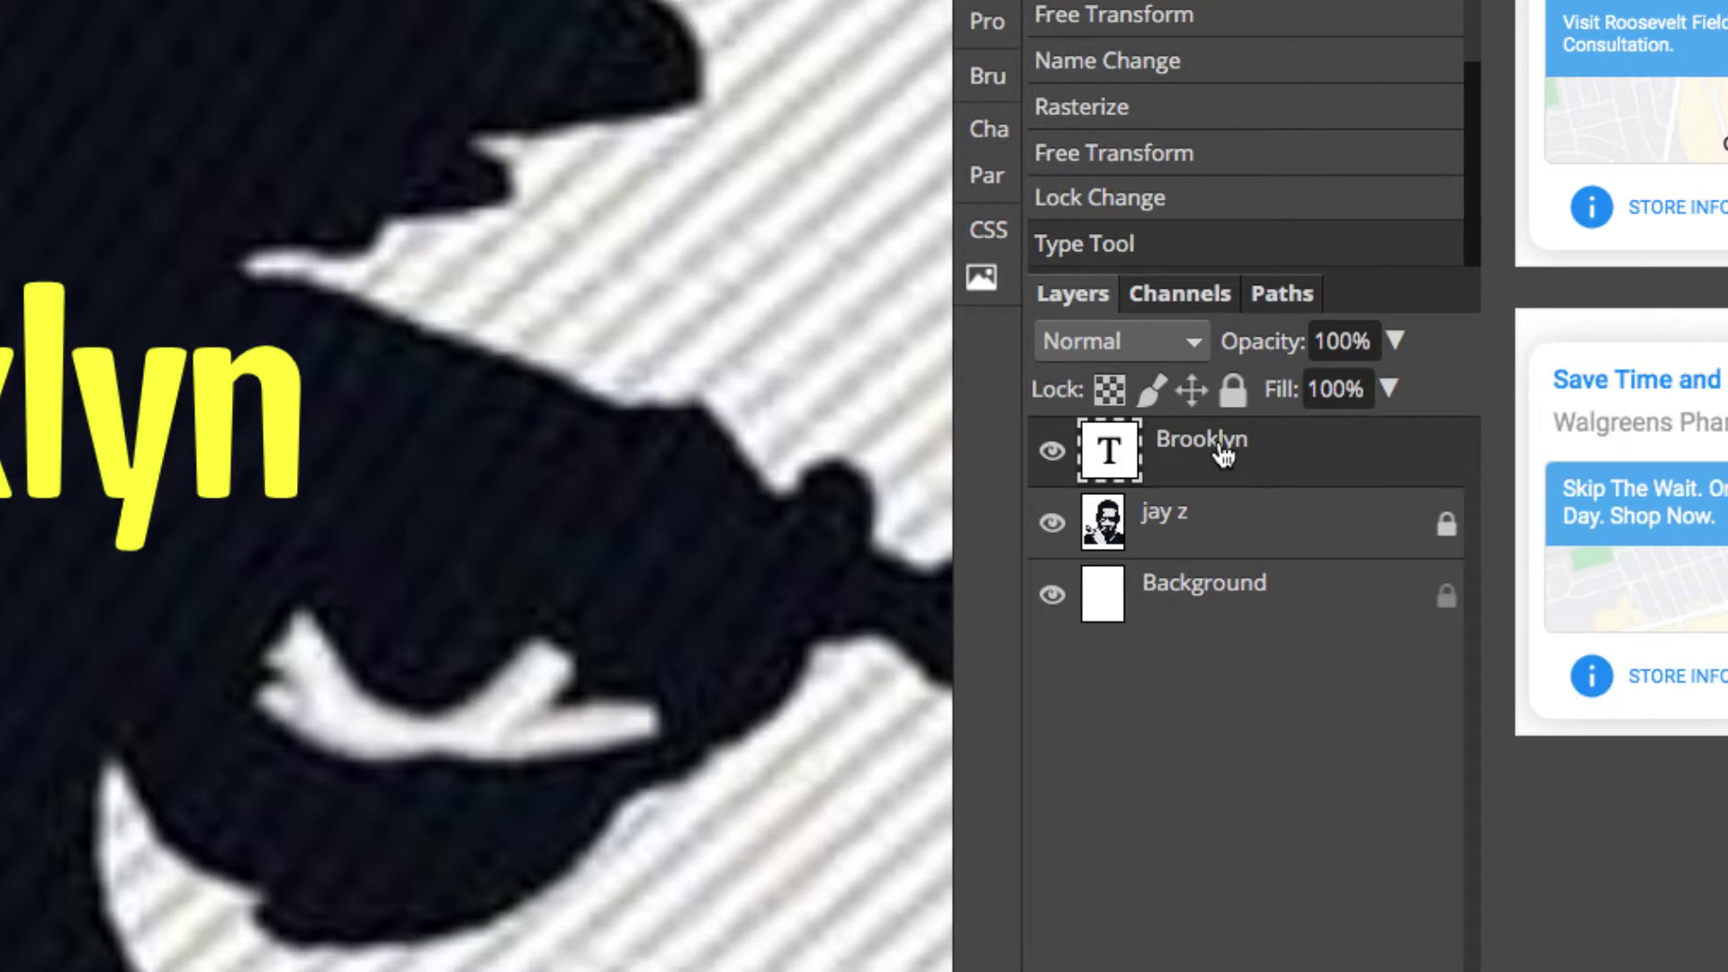
- Rasterize the Brooklyn text layer via its Layers panel context menu
right_click(1276, 446)
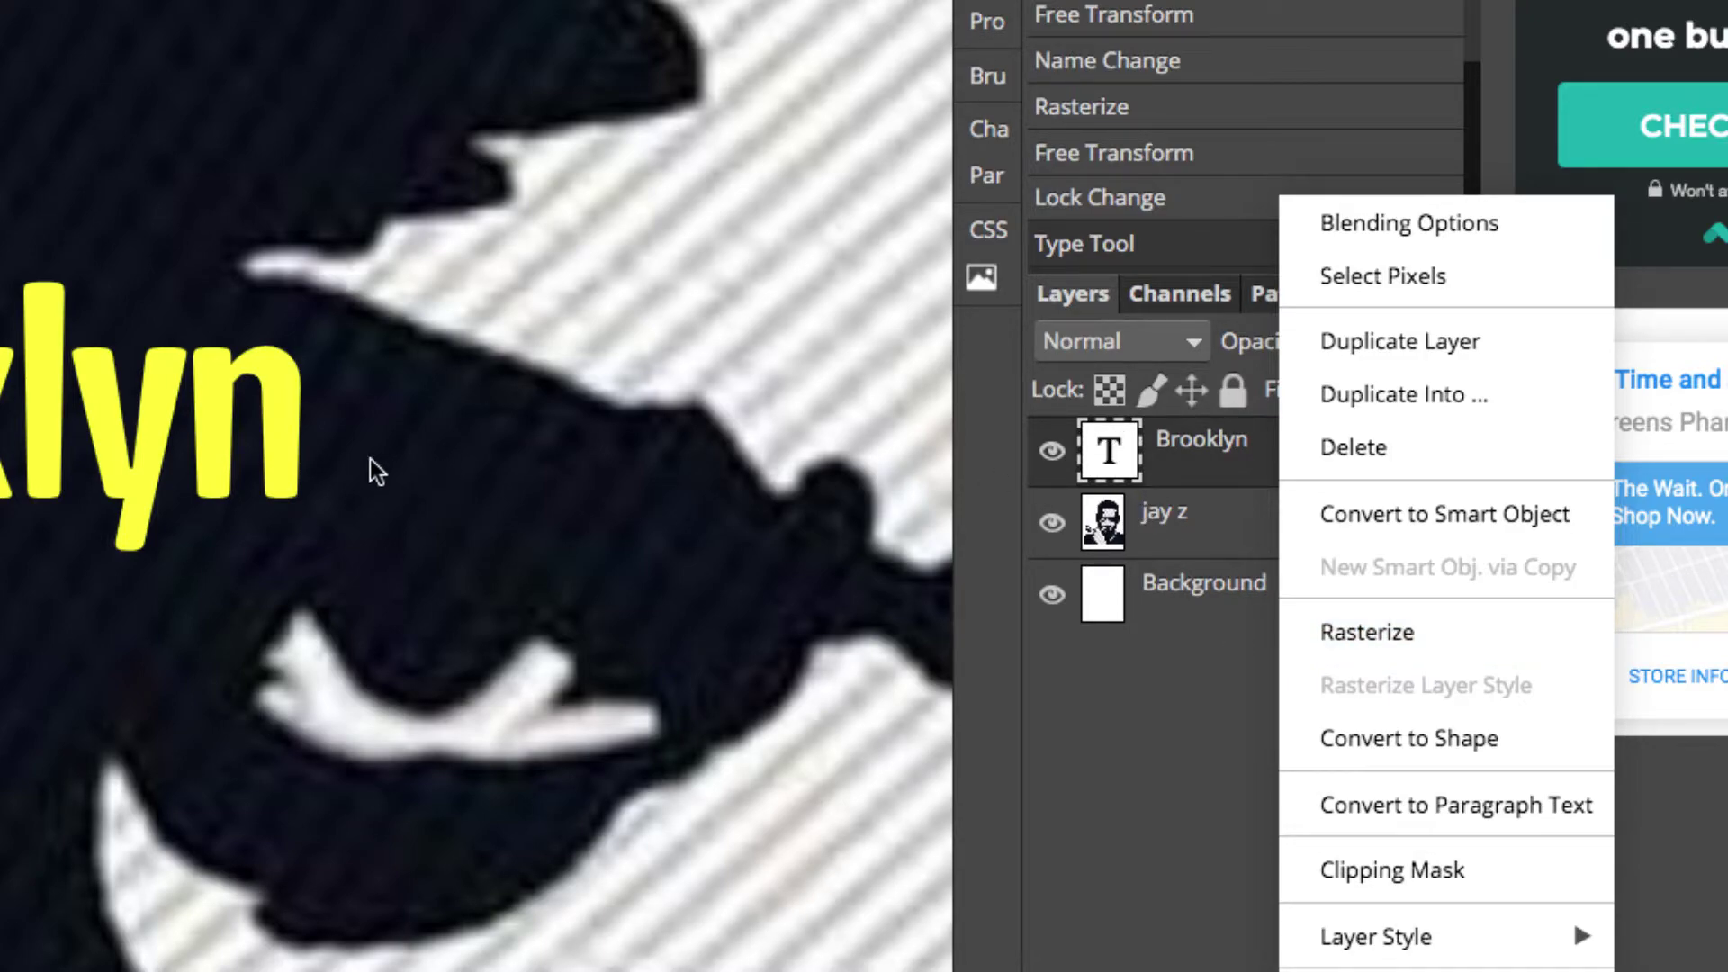
left_click(295, 425)
left_click(220, 419, "shift")
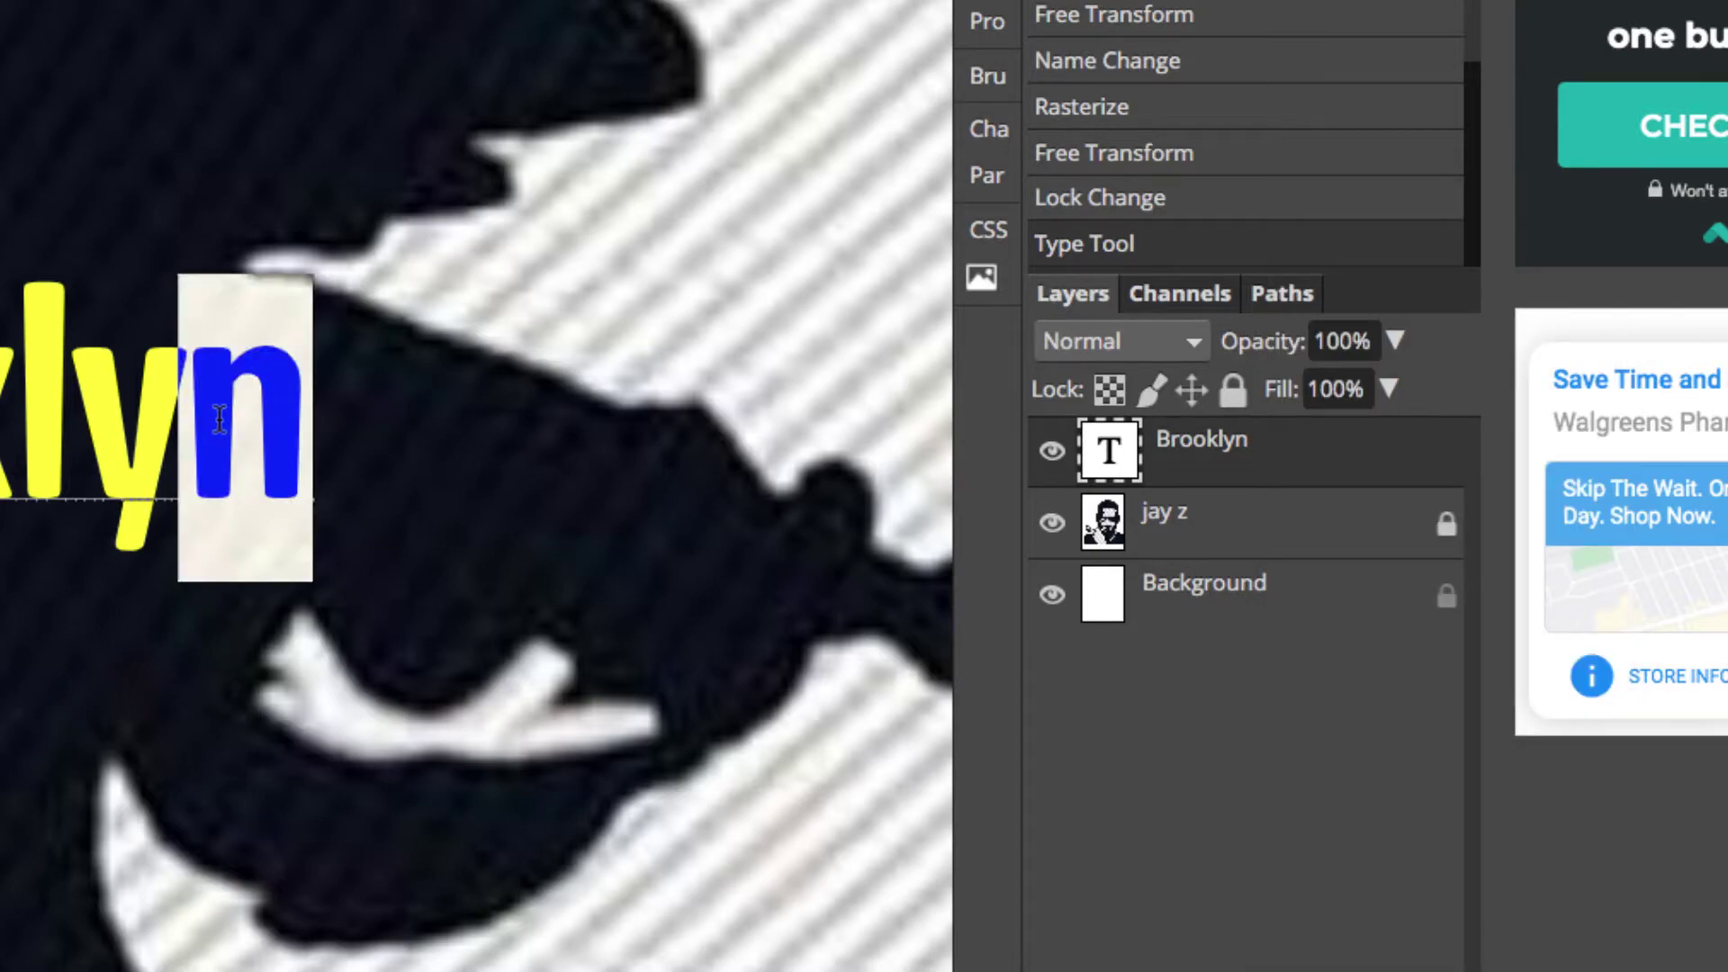
right_click(1293, 452)
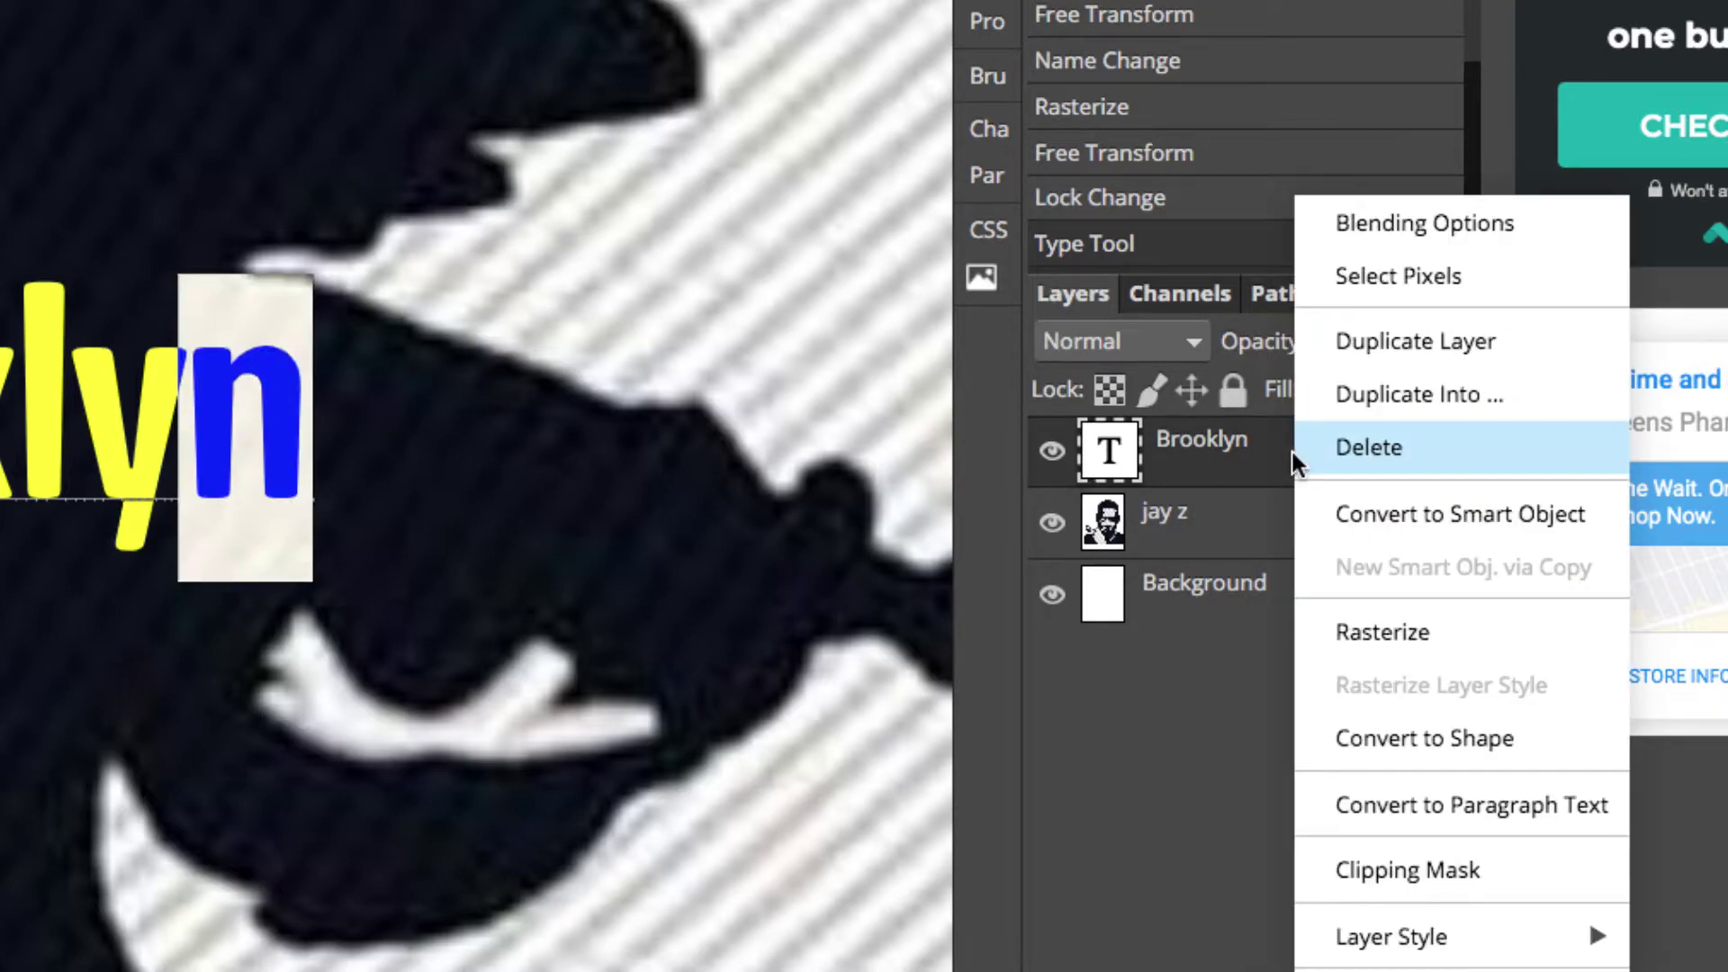
left_click(1350, 630)
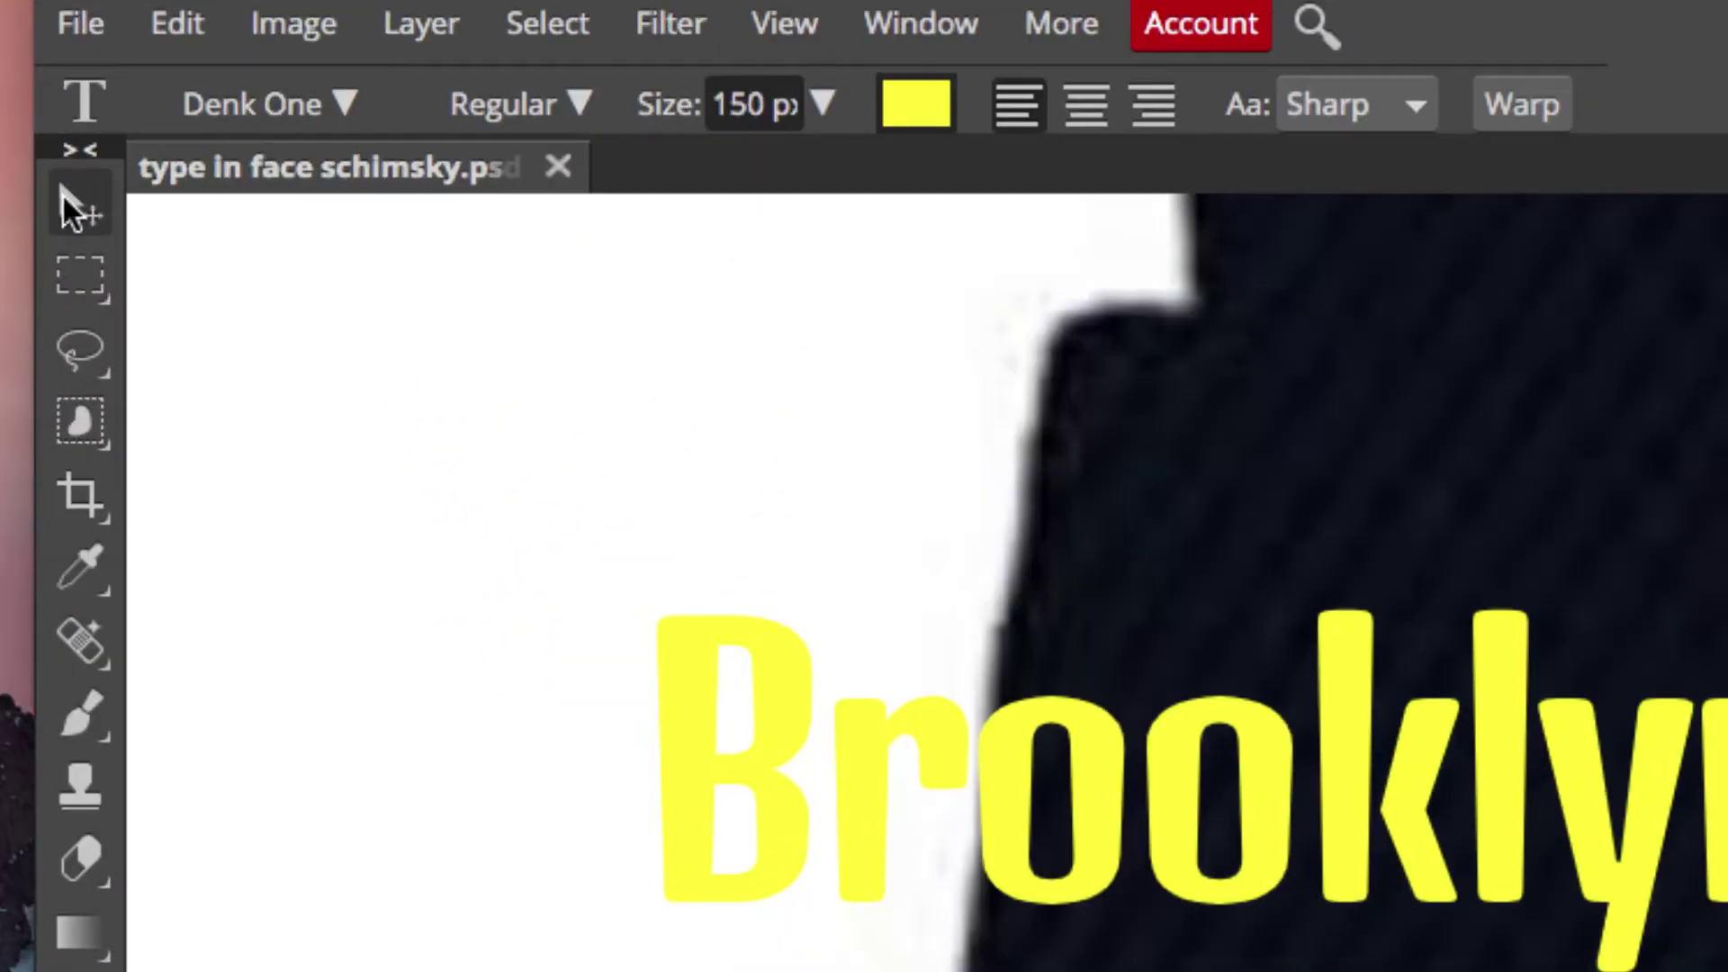
left_click(63, 197)
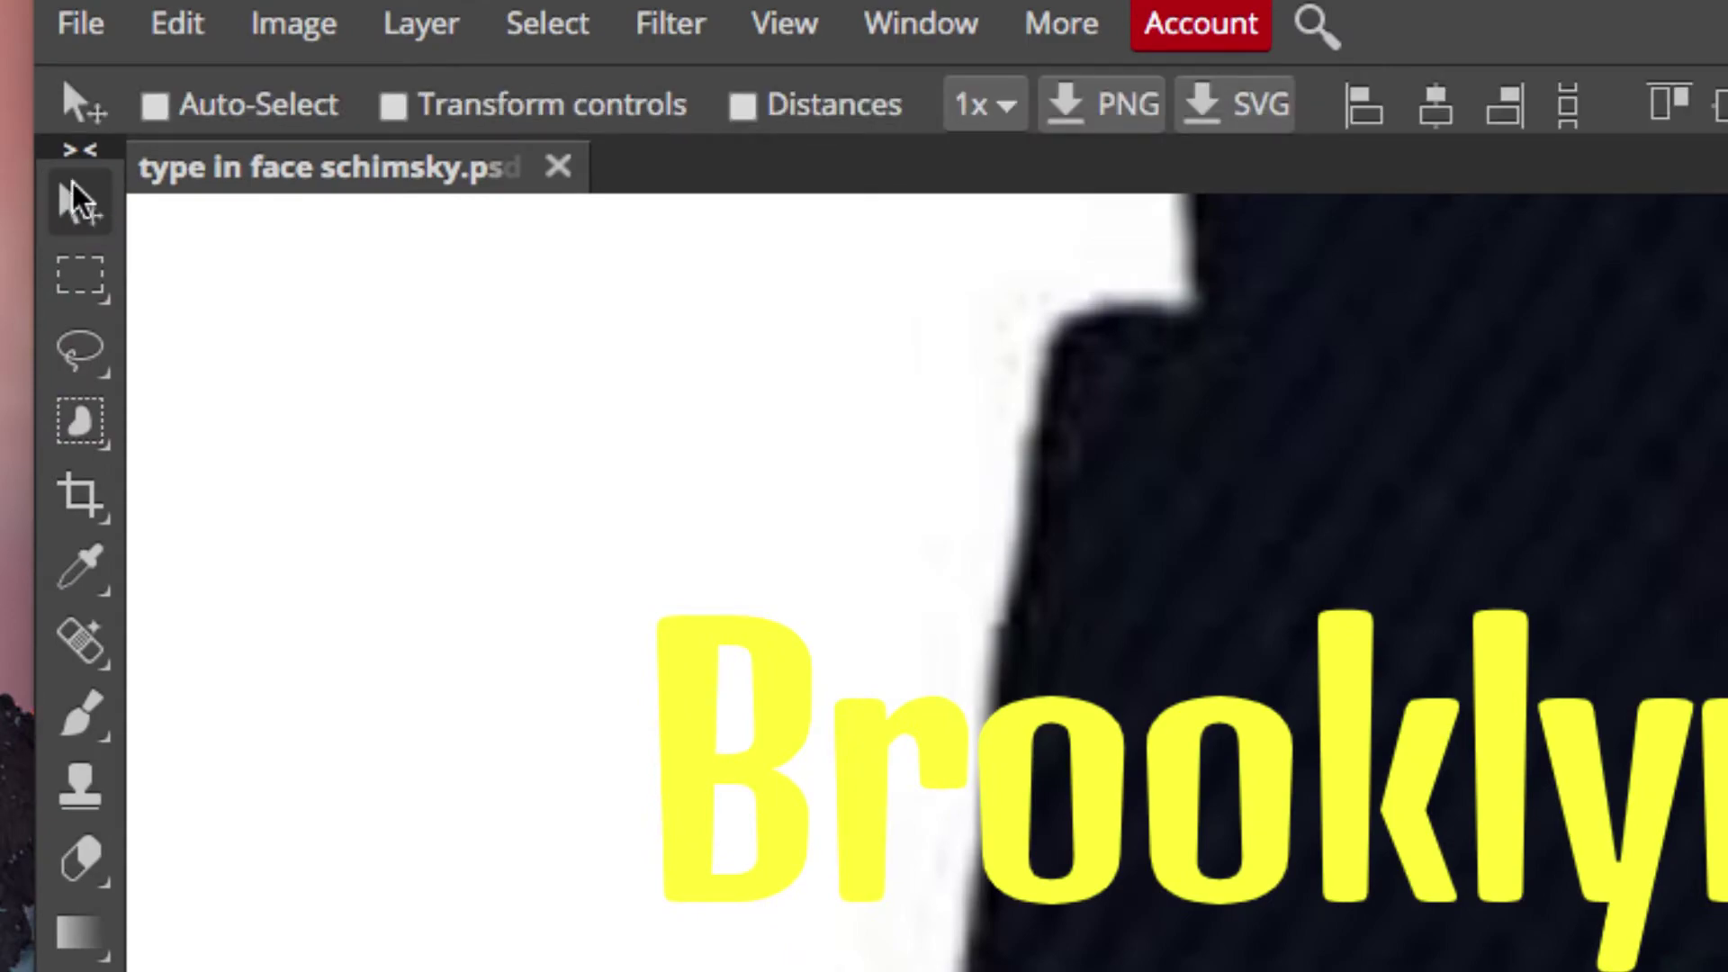
- Delete a trial Brooklyn copy and move Brooklyn right onto the dark cap
left_click_drag(714, 625, 598, 367)
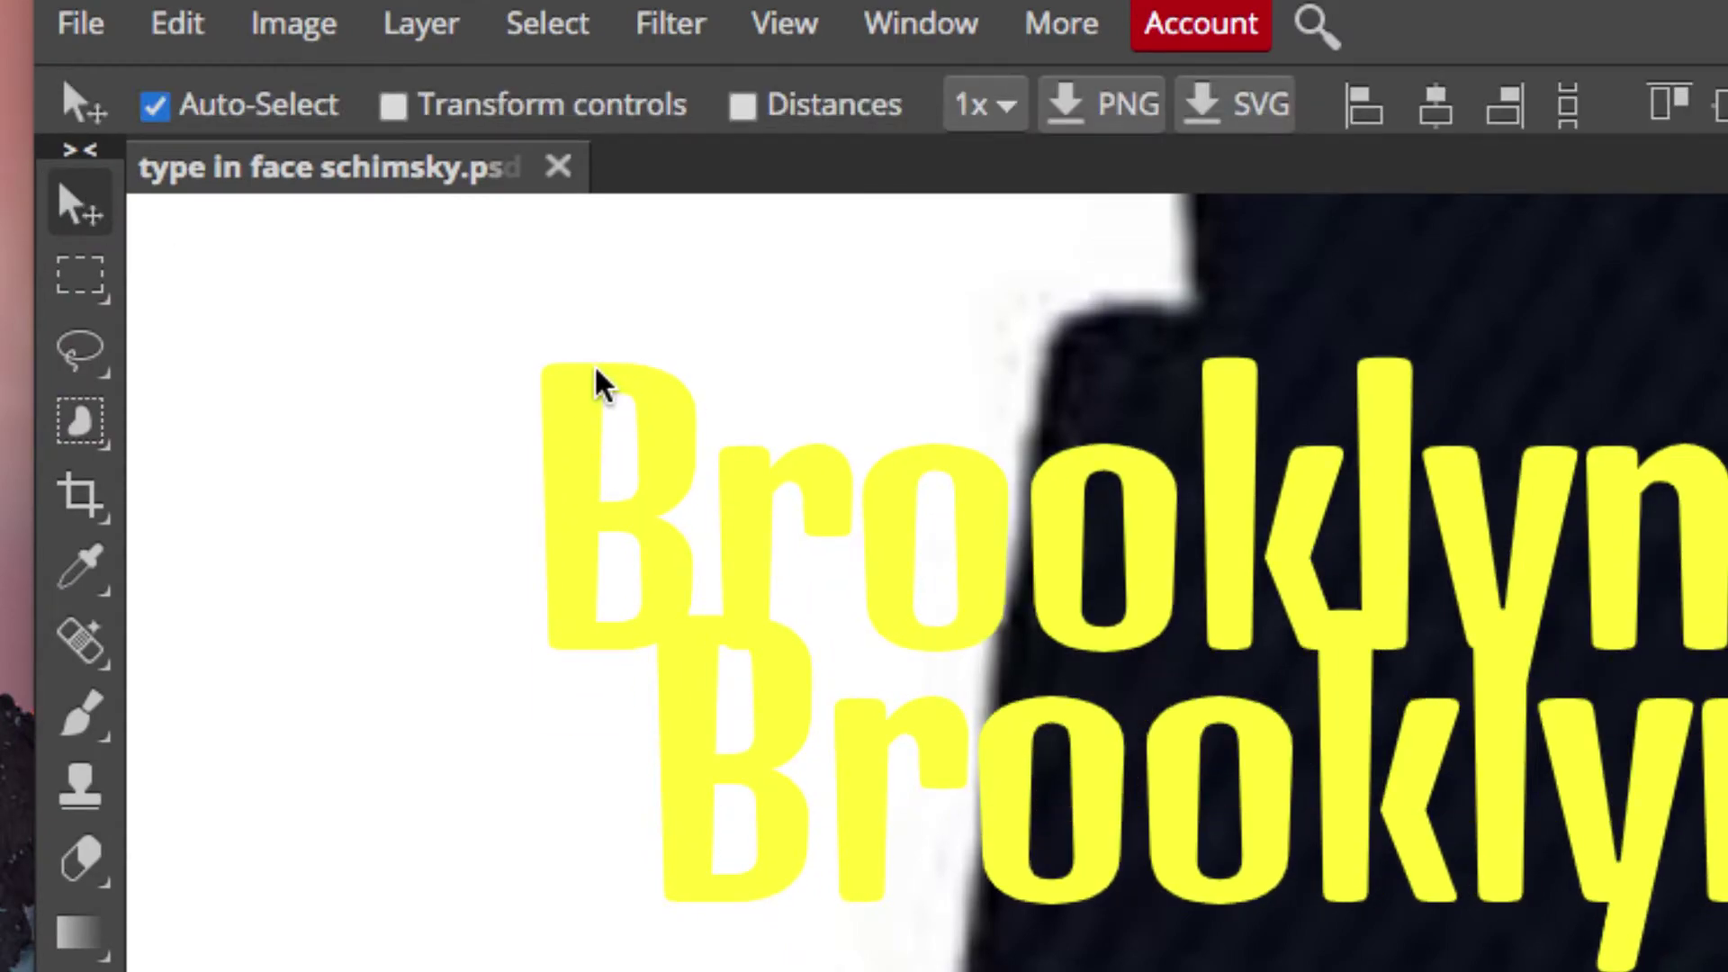
key("super+z")
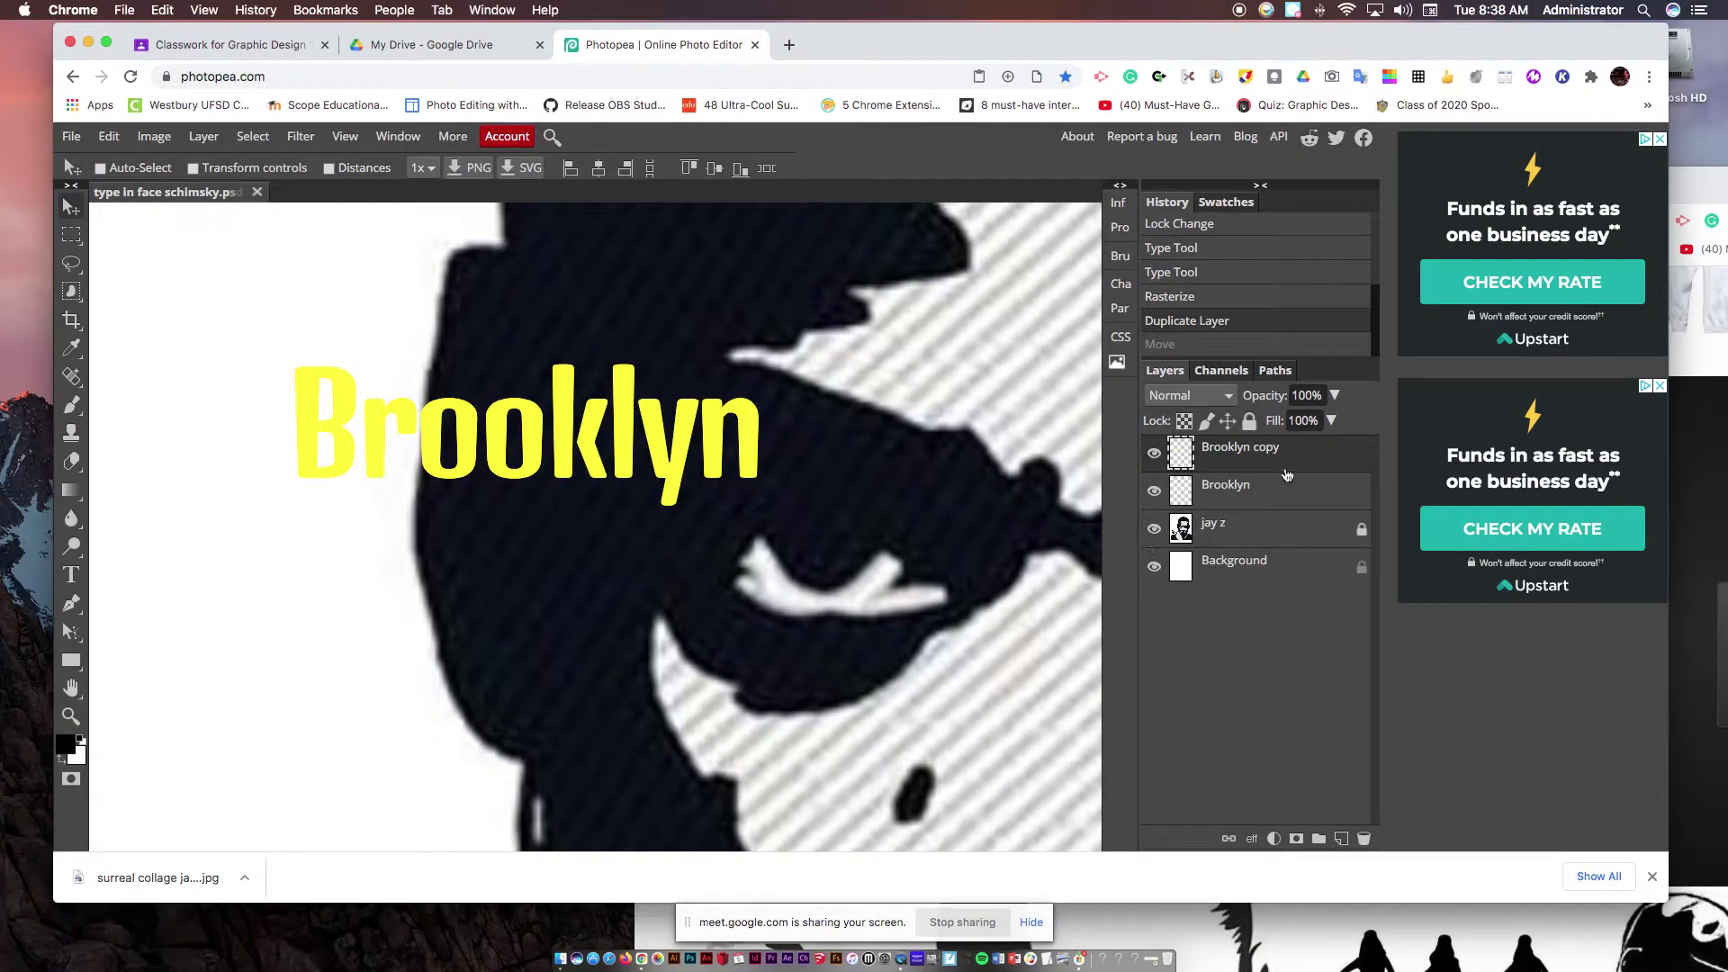
left_click_drag(1287, 475, 1363, 839)
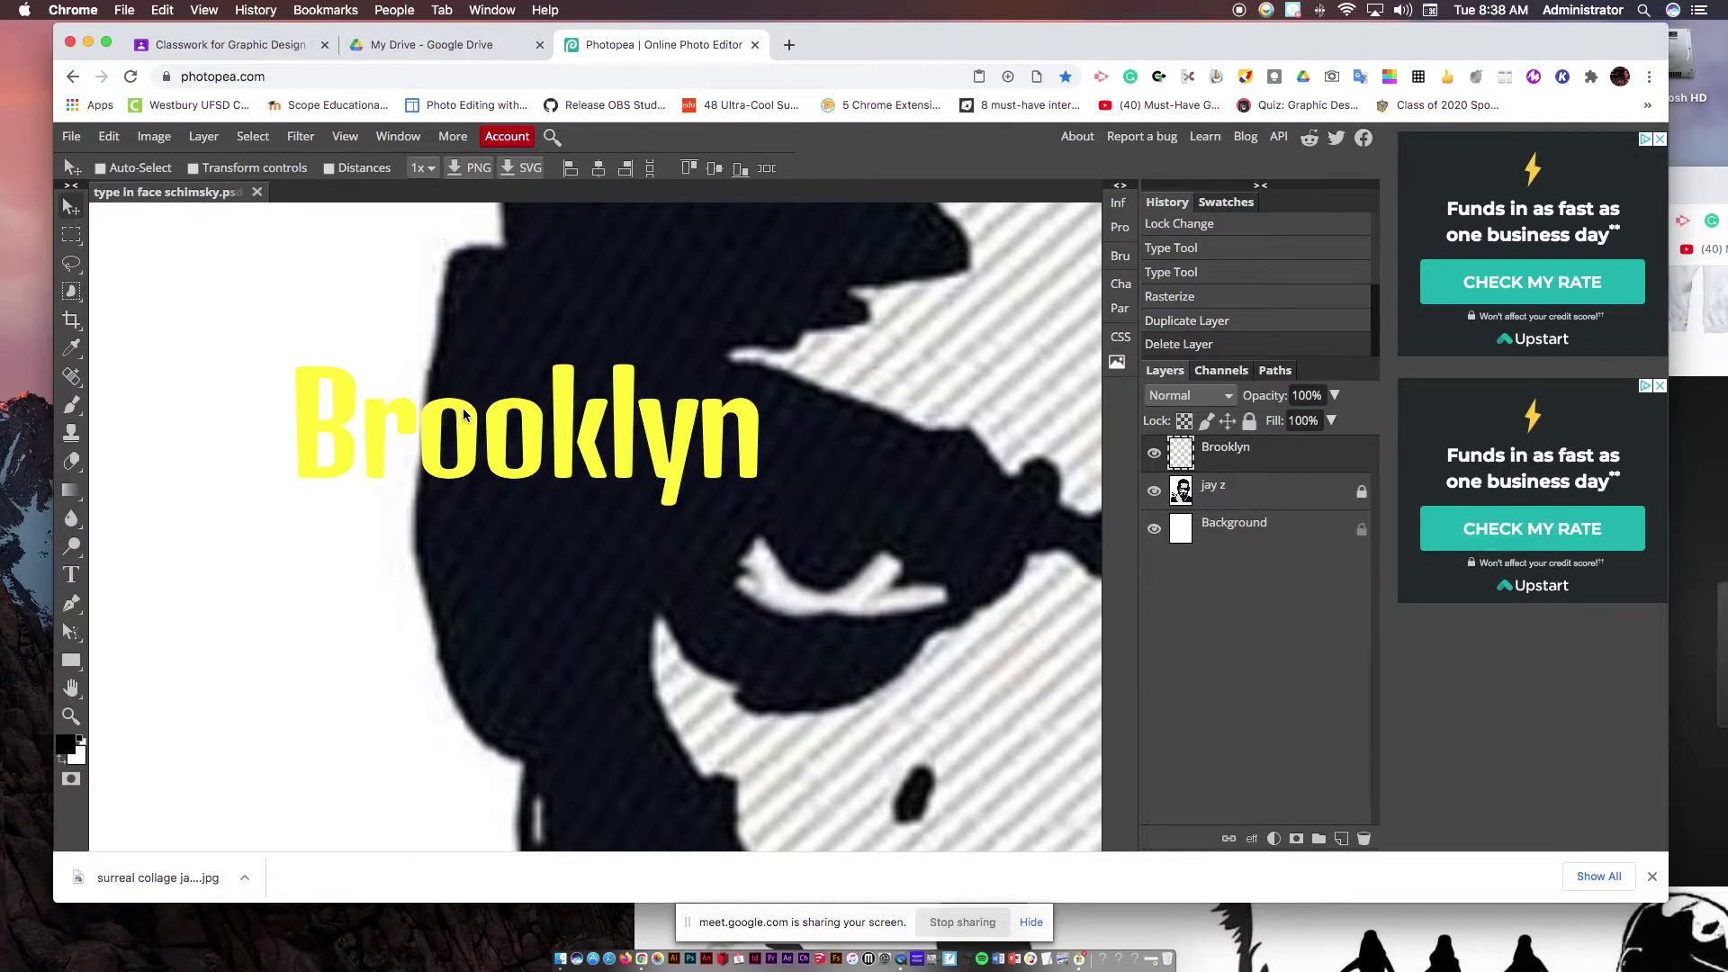
left_click_drag(463, 411, 602, 440)
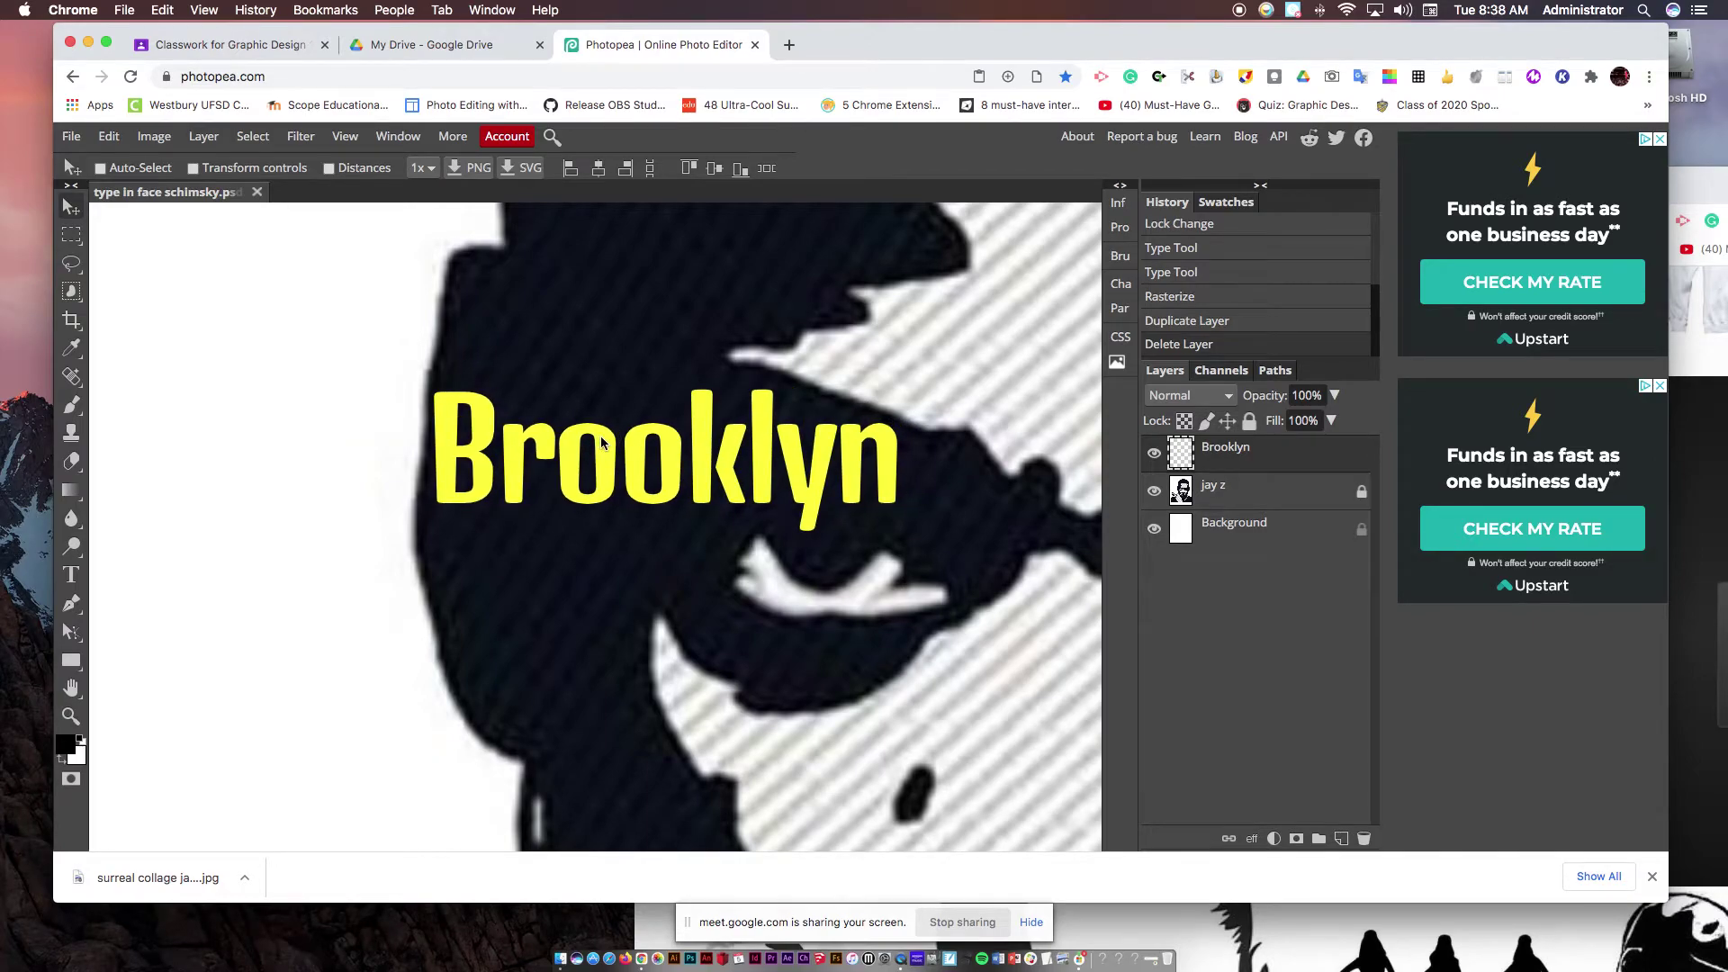
left_click(601, 435)
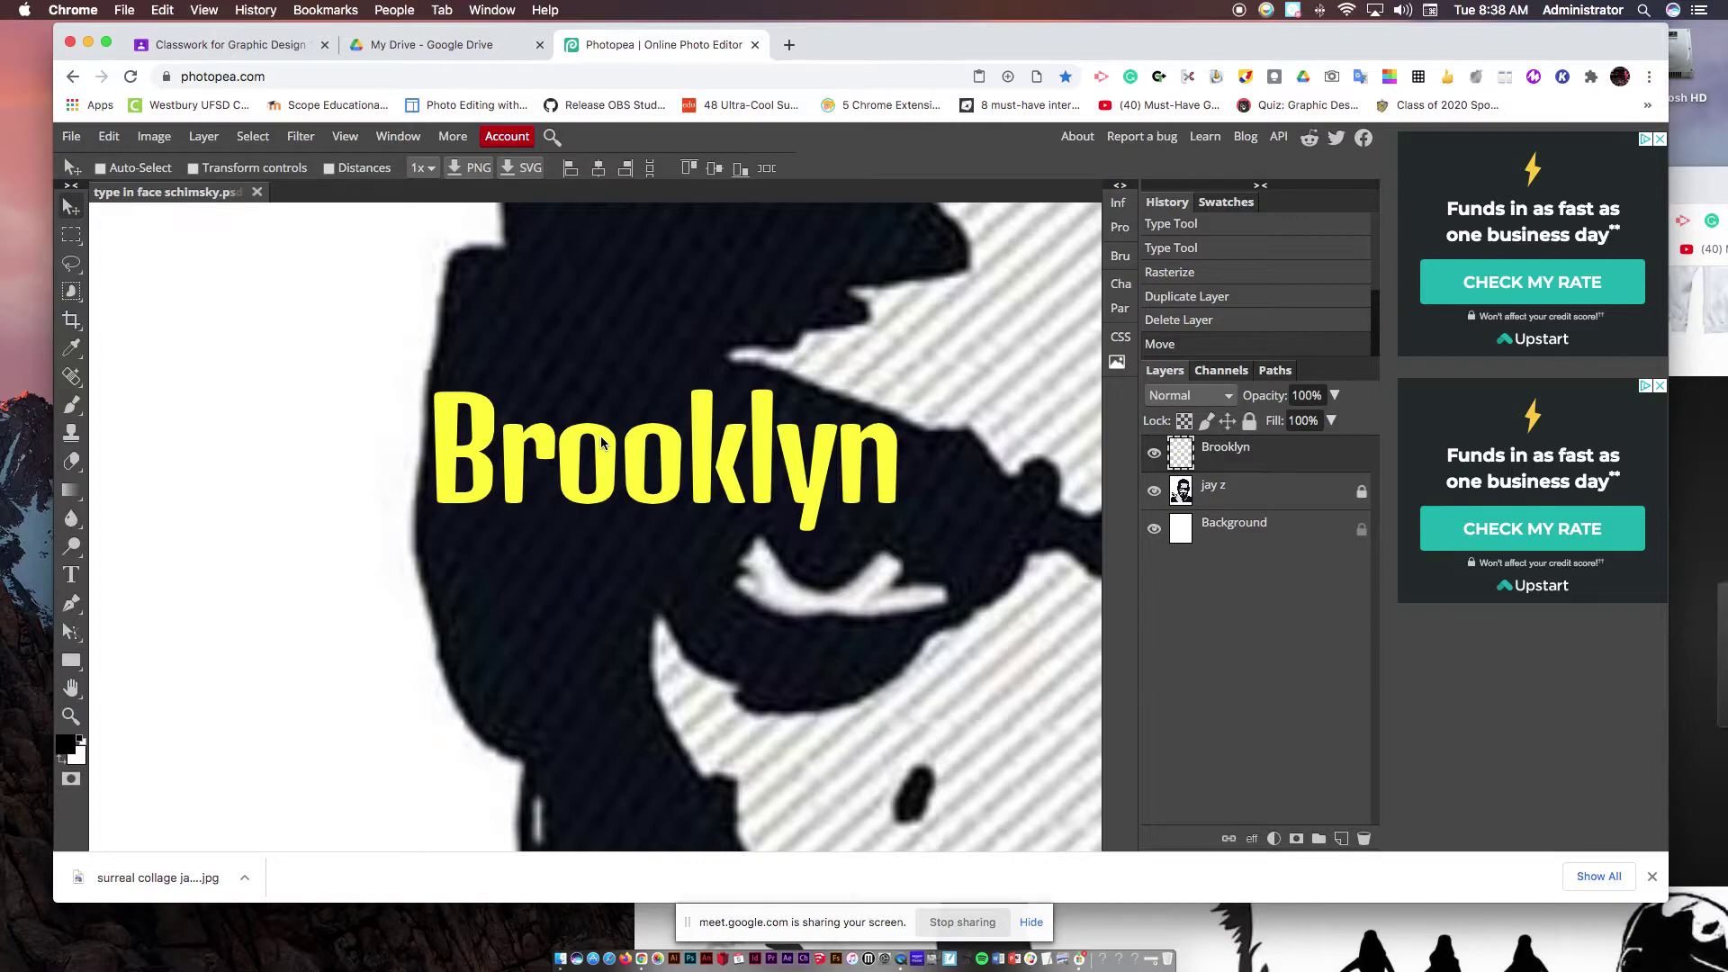
key("super+grave")
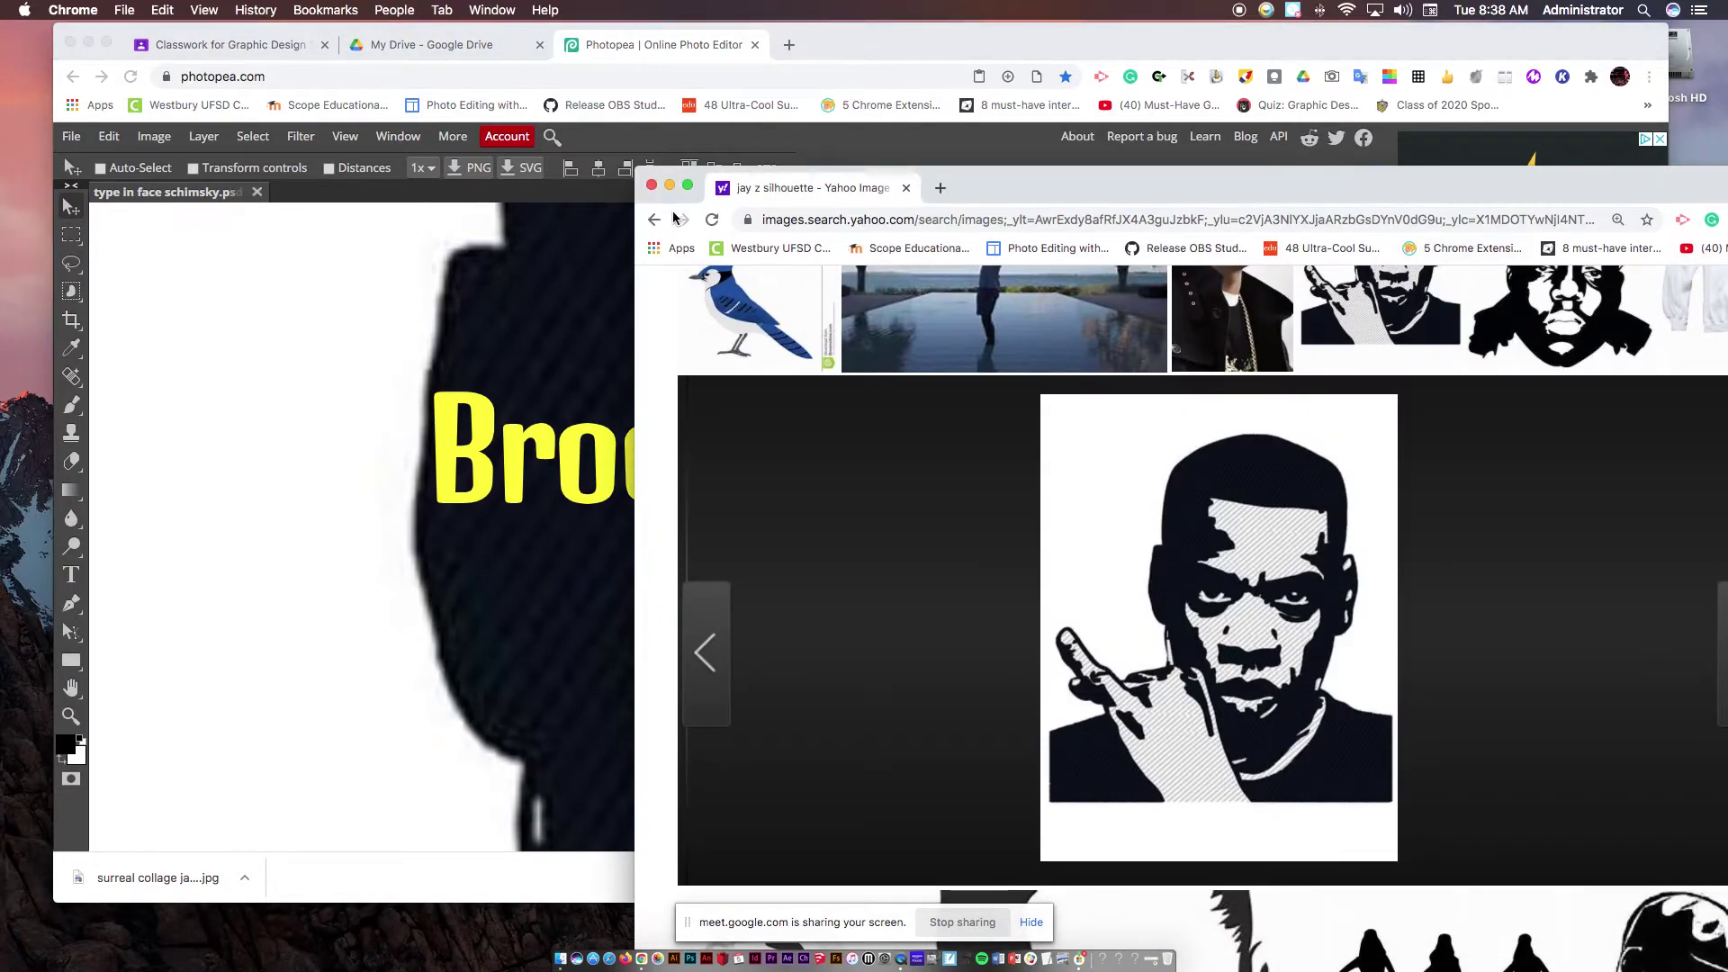
left_click(660, 222)
left_click(658, 222)
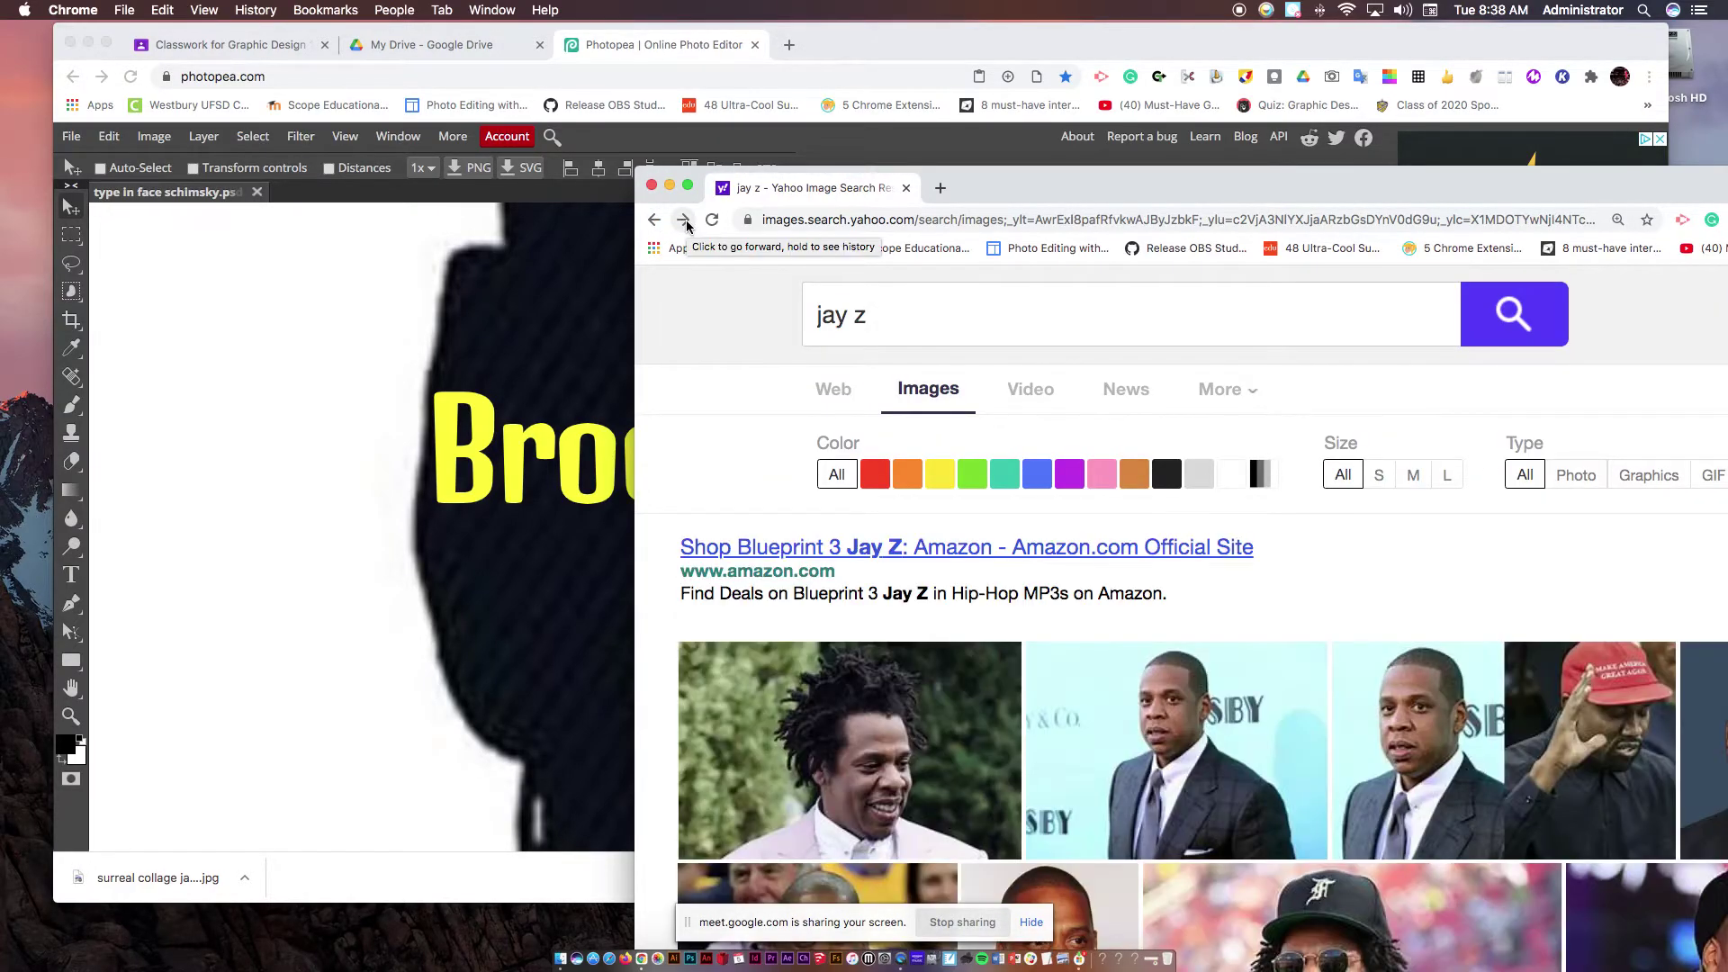
left_click(686, 222)
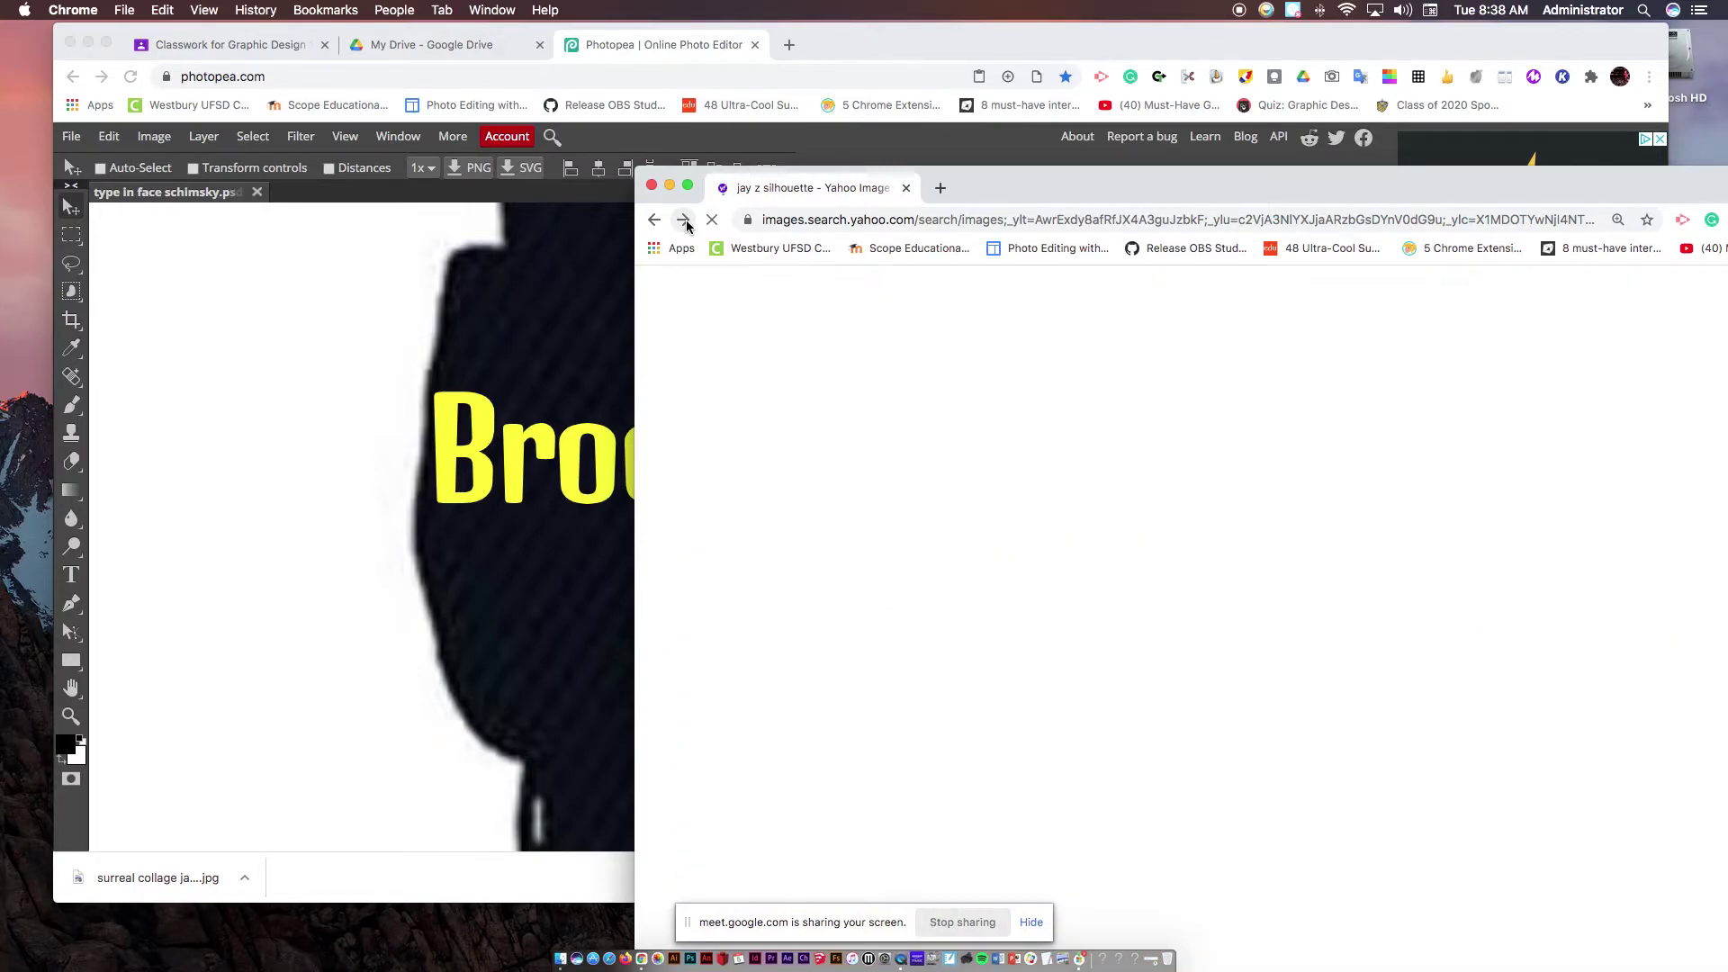
left_click_drag(1048, 184, 868, 78)
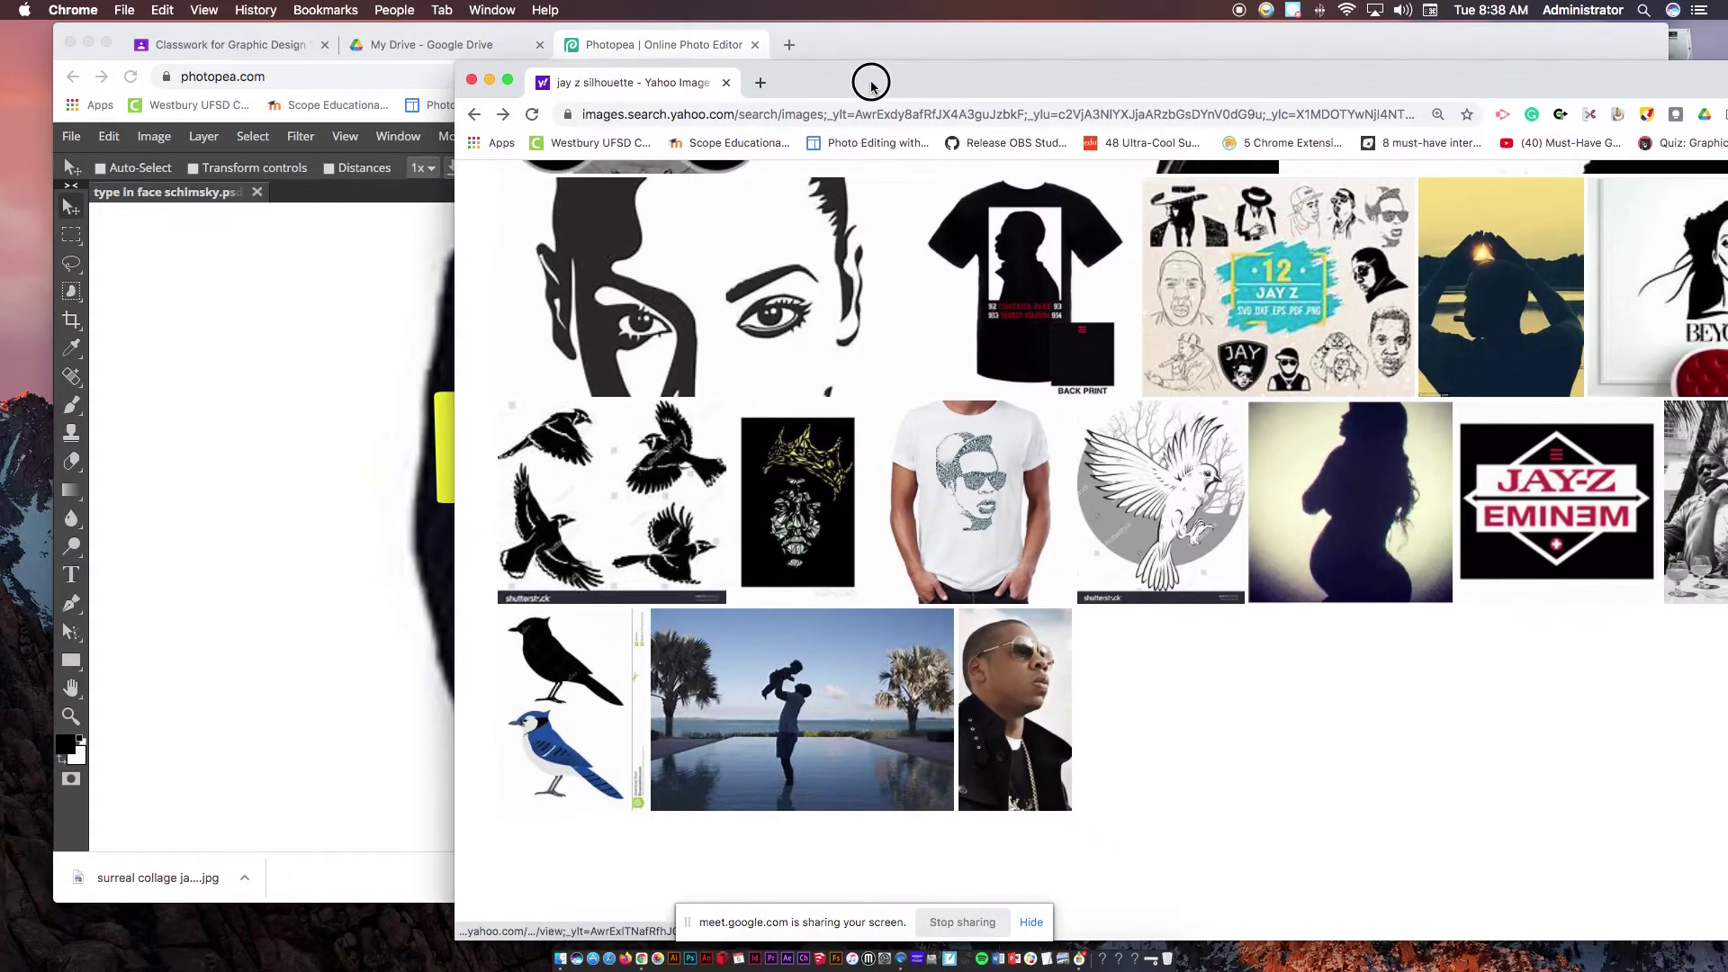
left_click(985, 478)
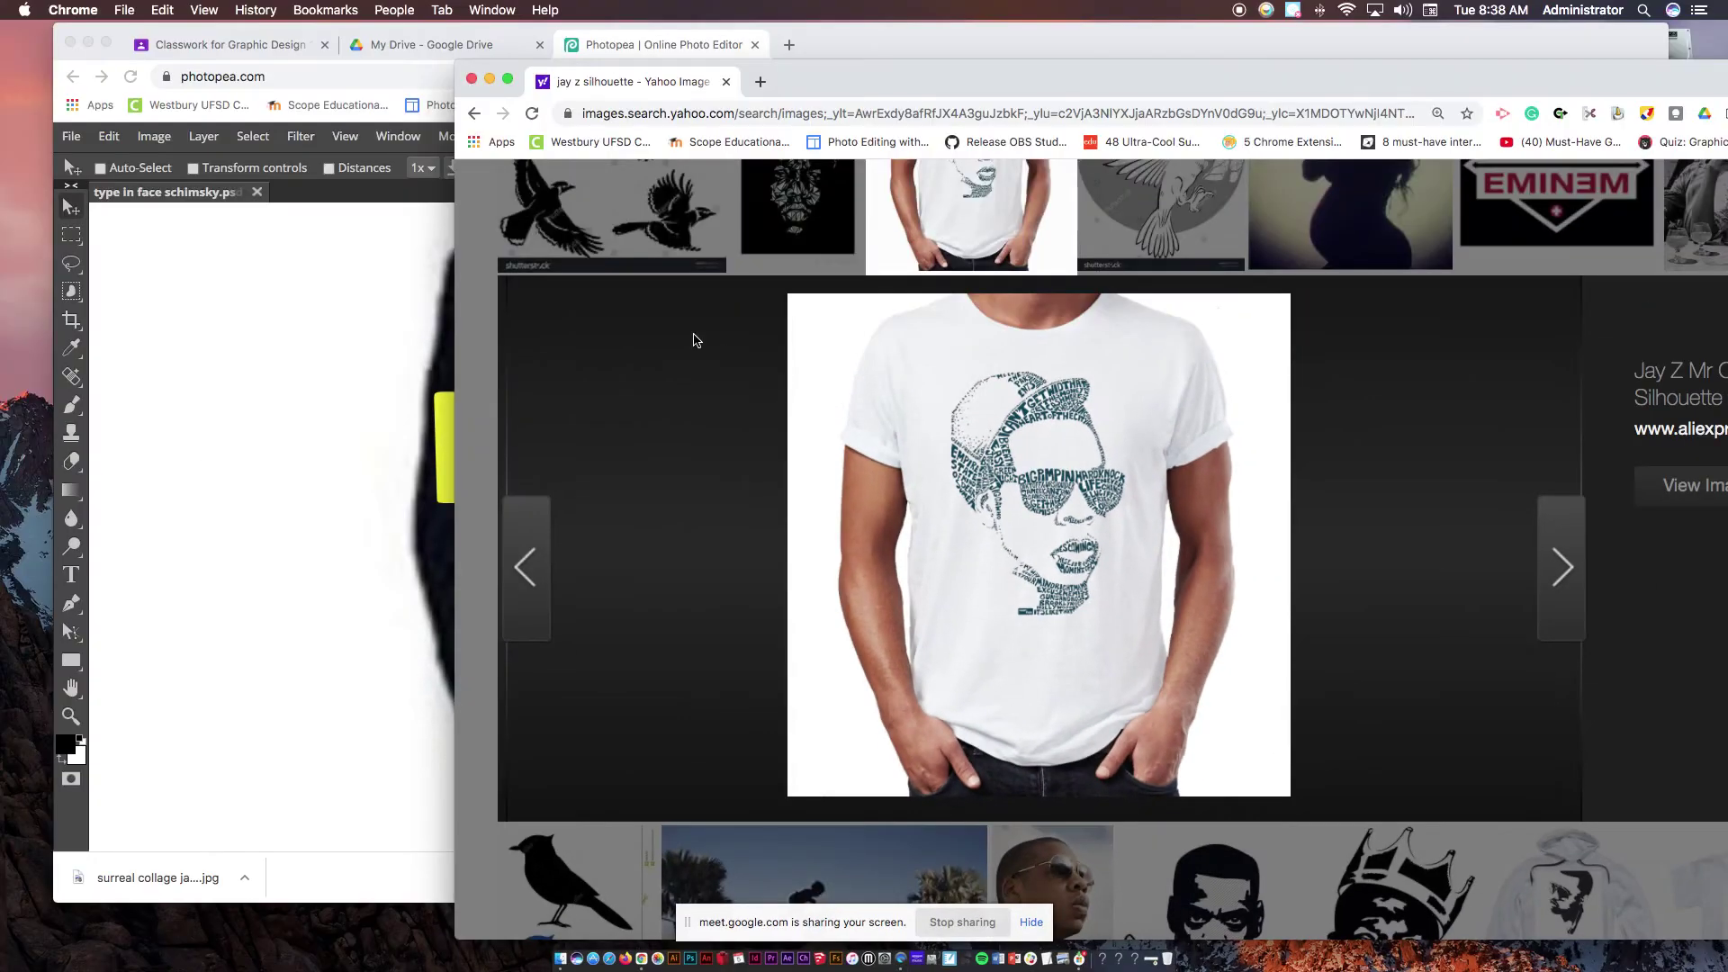
left_click_drag(825, 82, 1149, 130)
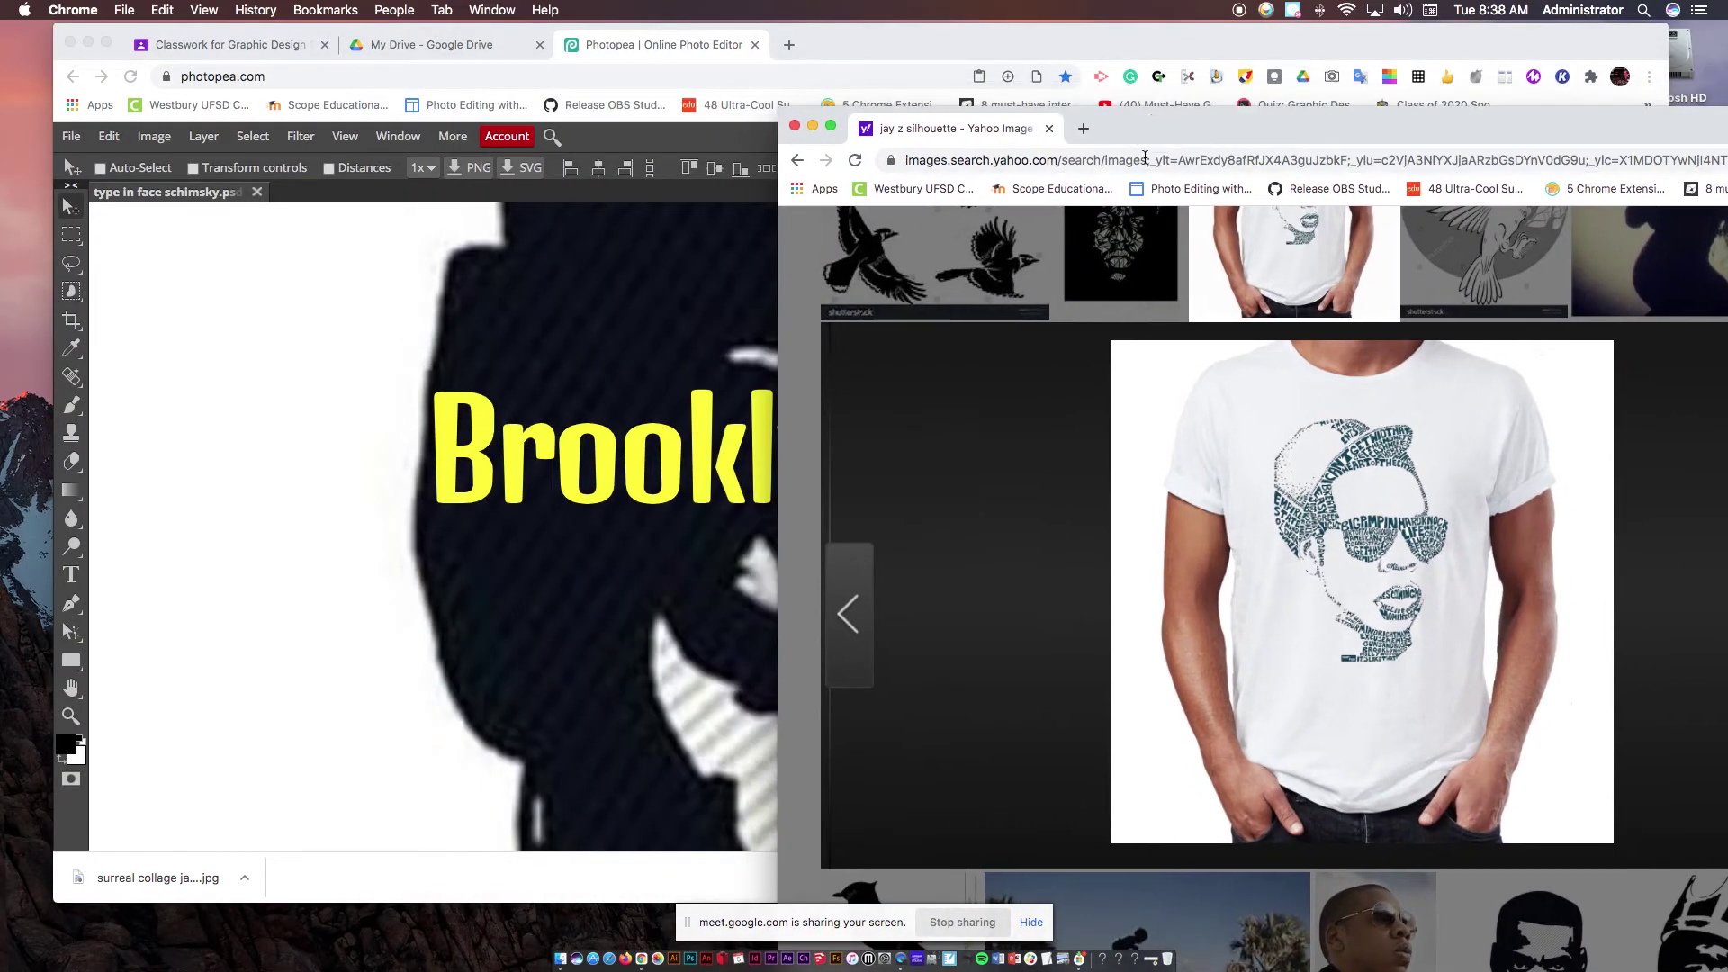
left_click(343, 317)
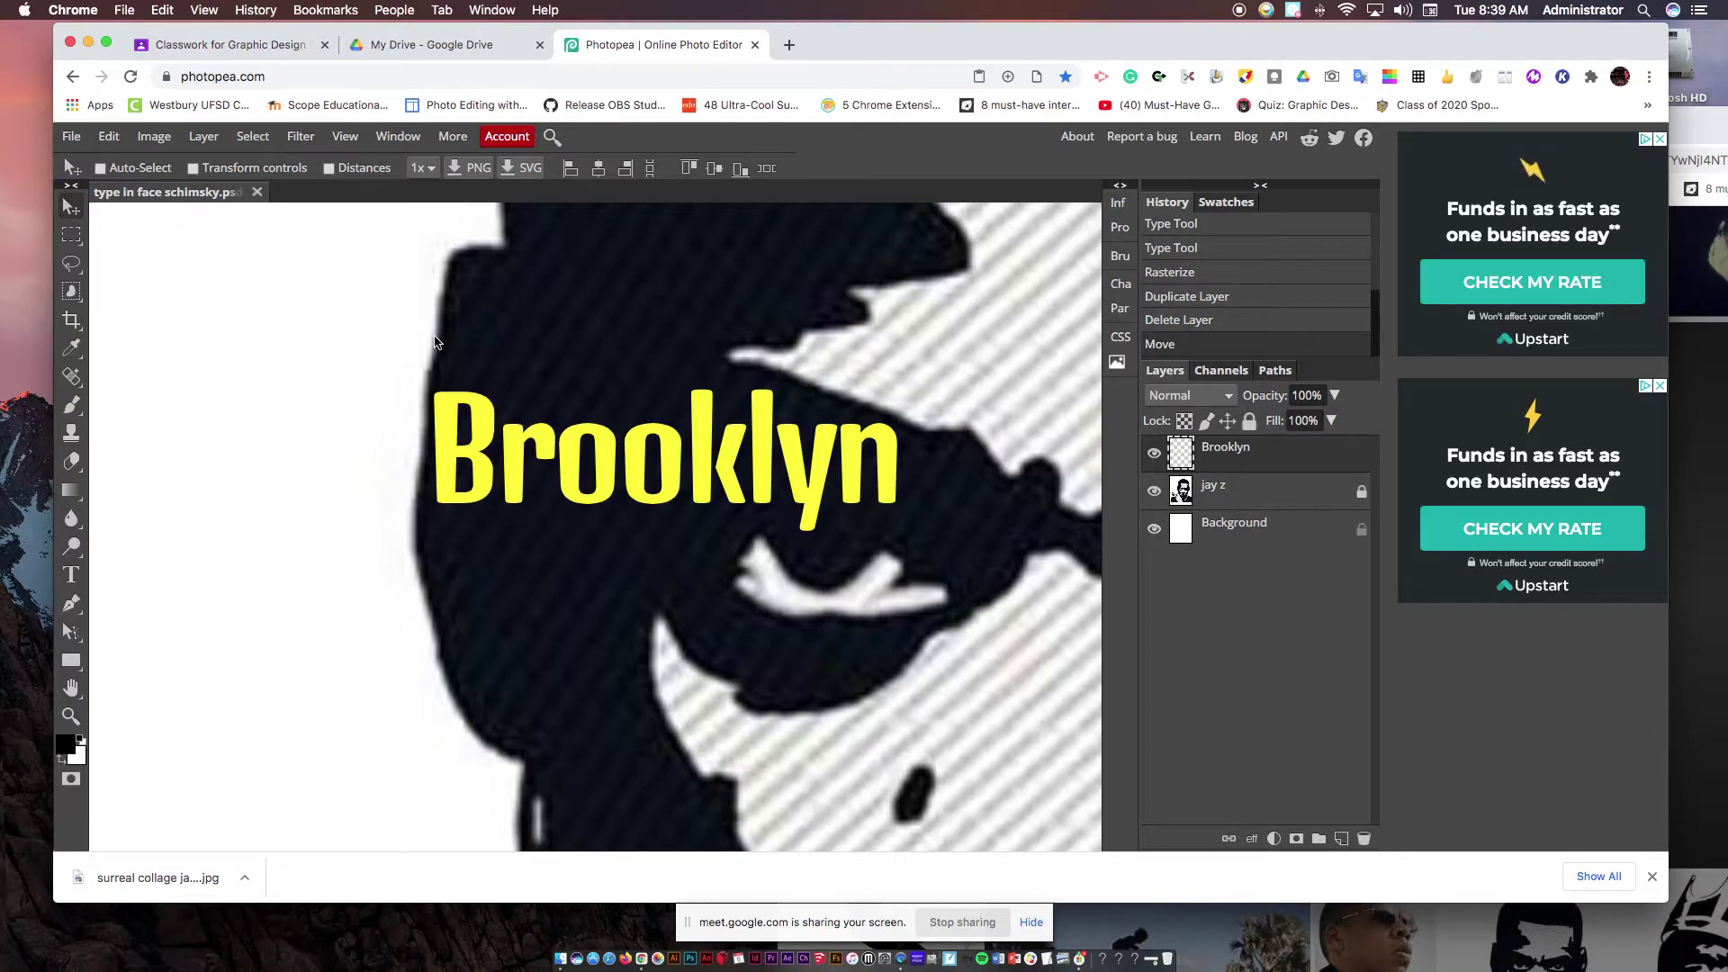
- Free-transform Brooklyn down to about 96% width and 80% height
left_click(112, 137)
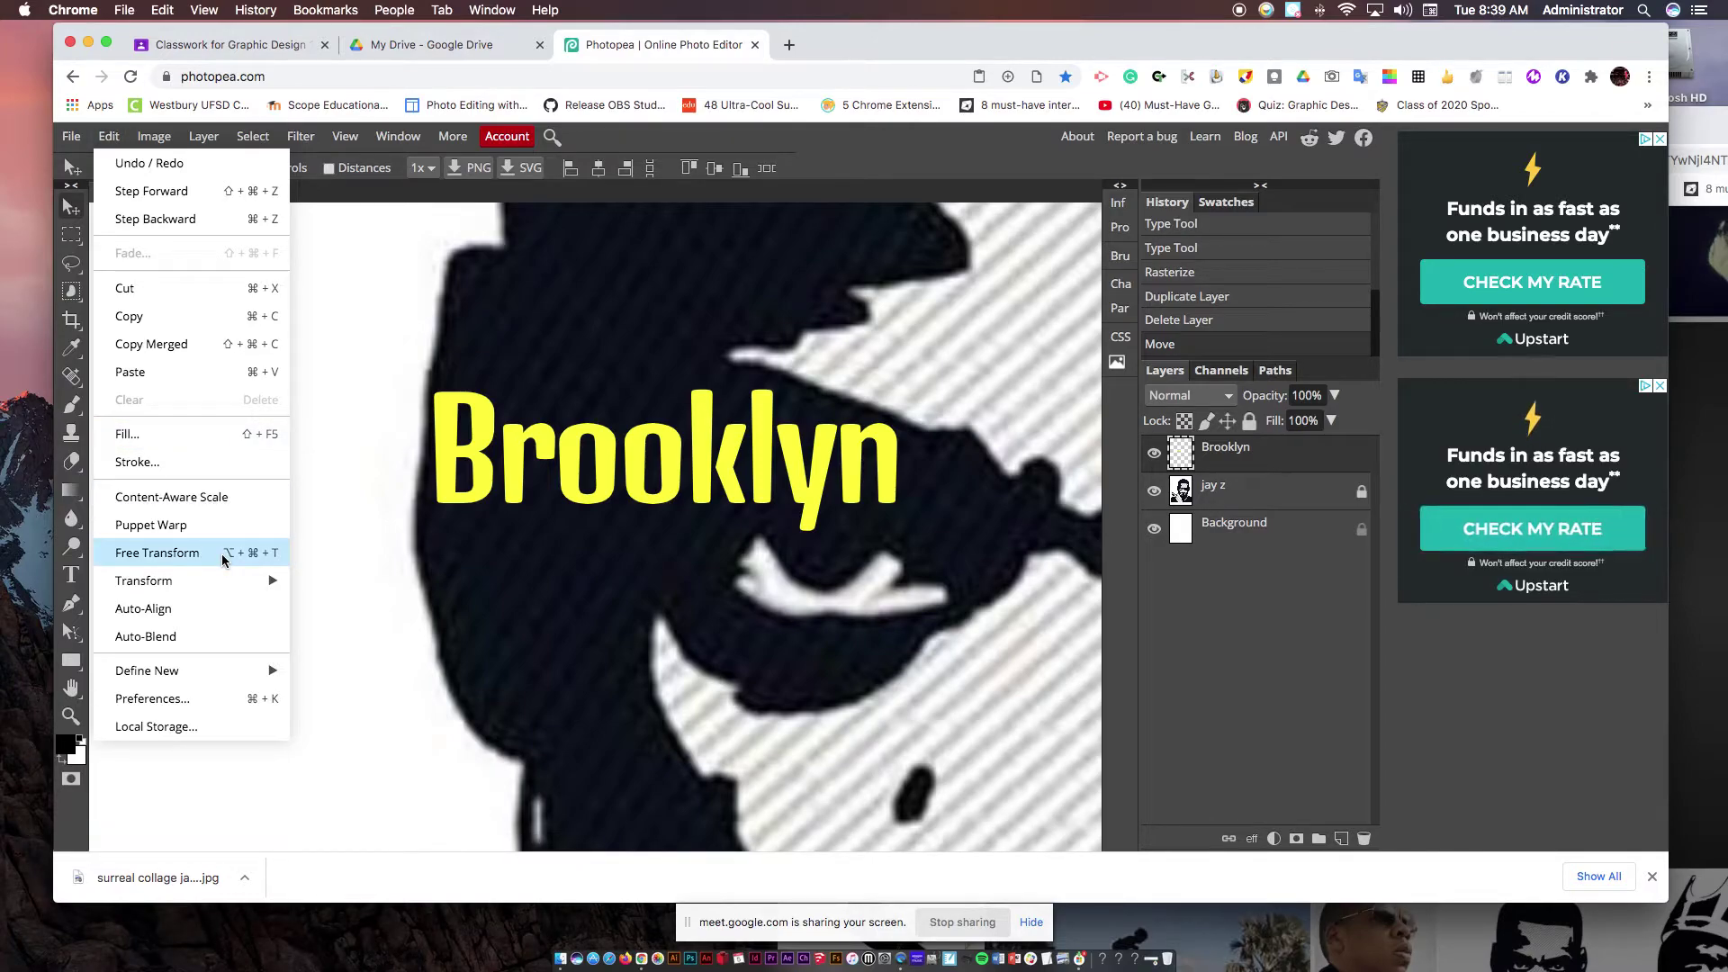
left_click(158, 552)
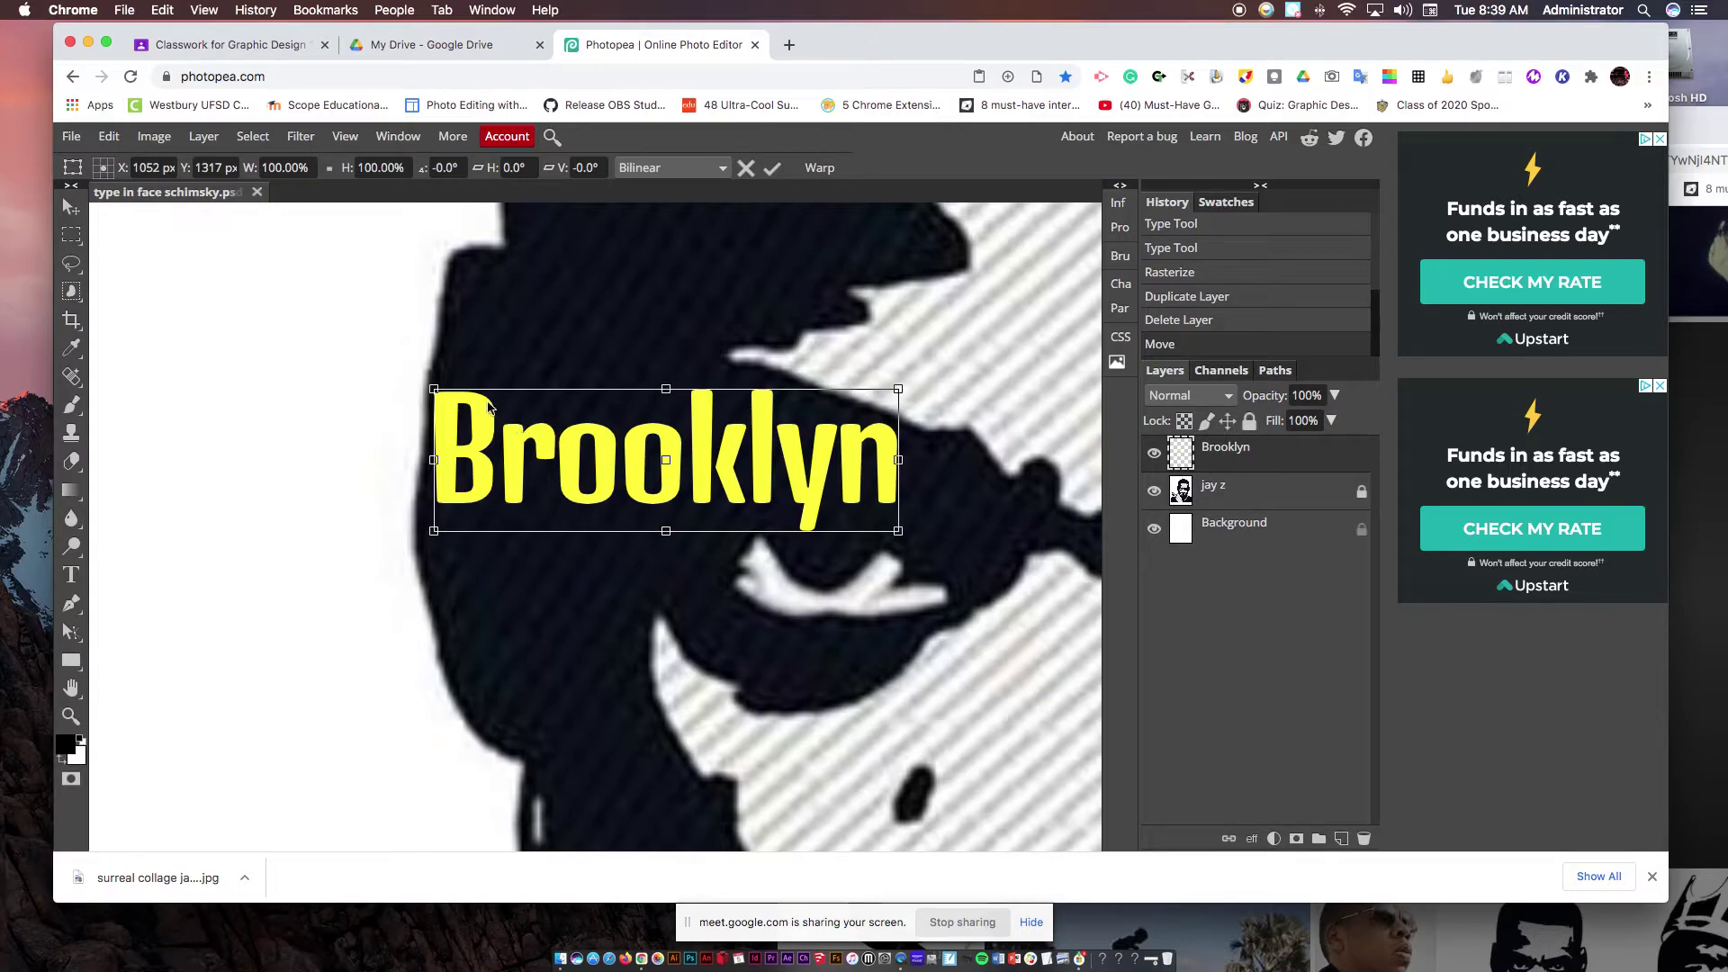
mouse_move(434, 388)
left_mouse_down()
mouse_move(486, 428)
mouse_move(451, 409)
left_mouse_up()
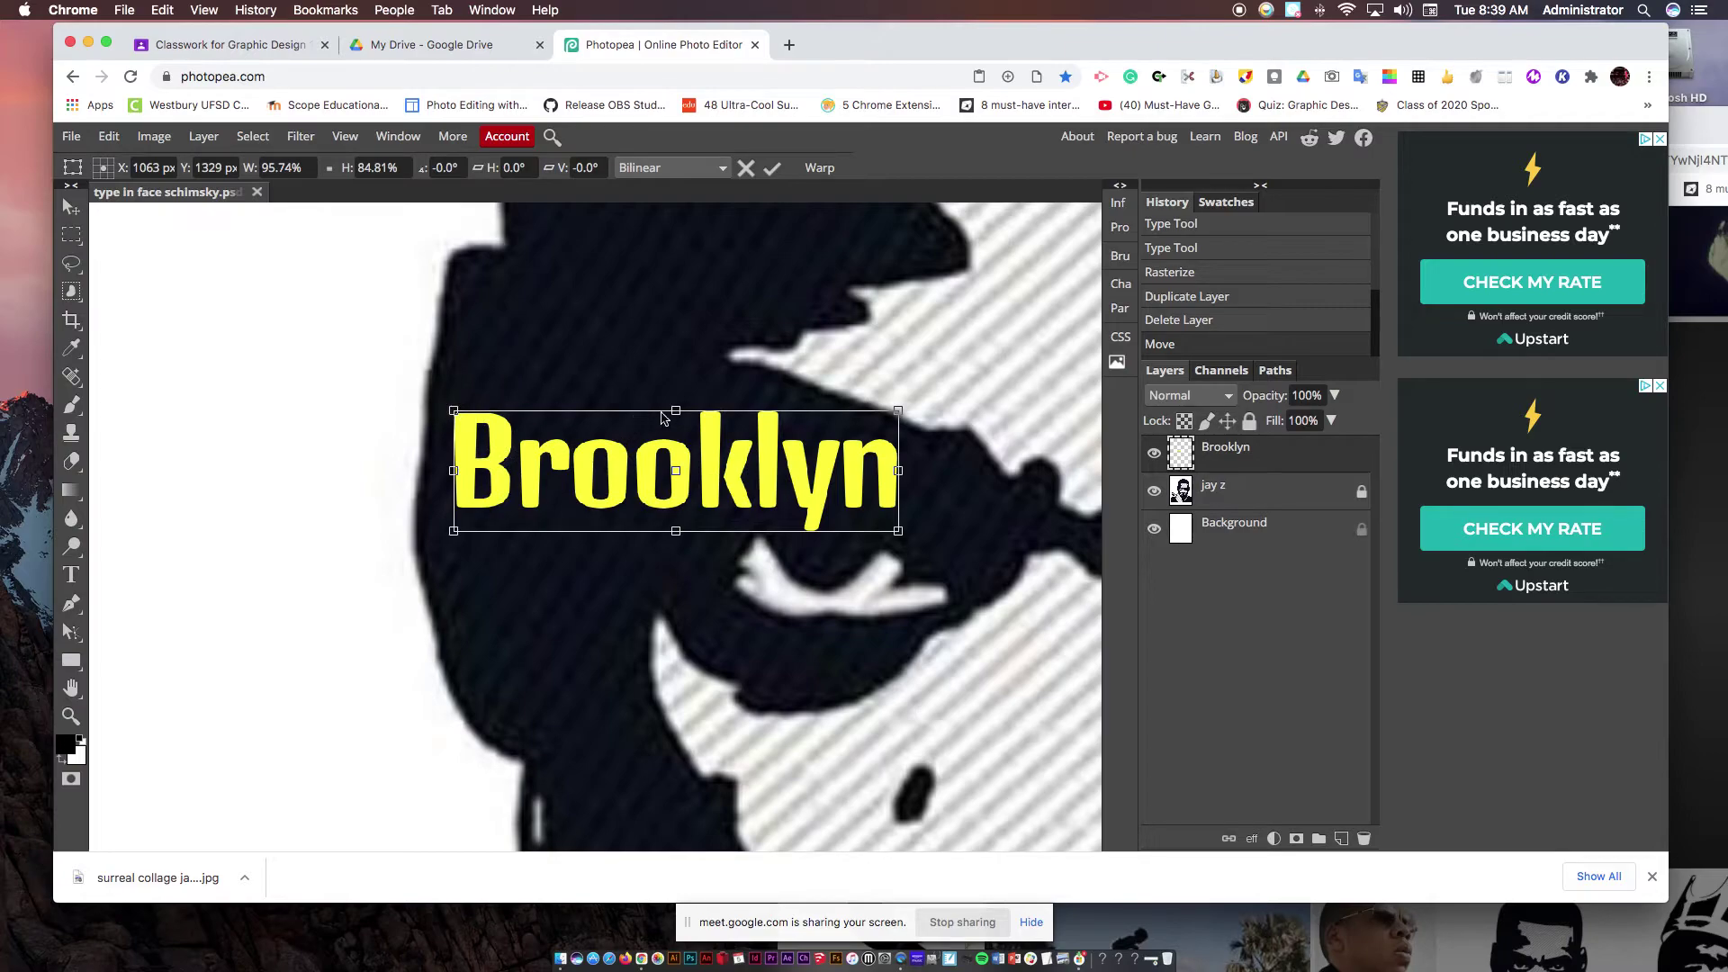
mouse_move(676, 411)
left_mouse_down()
mouse_move(675, 382)
mouse_move(676, 417)
left_mouse_up()
- Apply a perspective transform raising Brooklyn's left corner so the word tapers toward the n
right_click(551, 443)
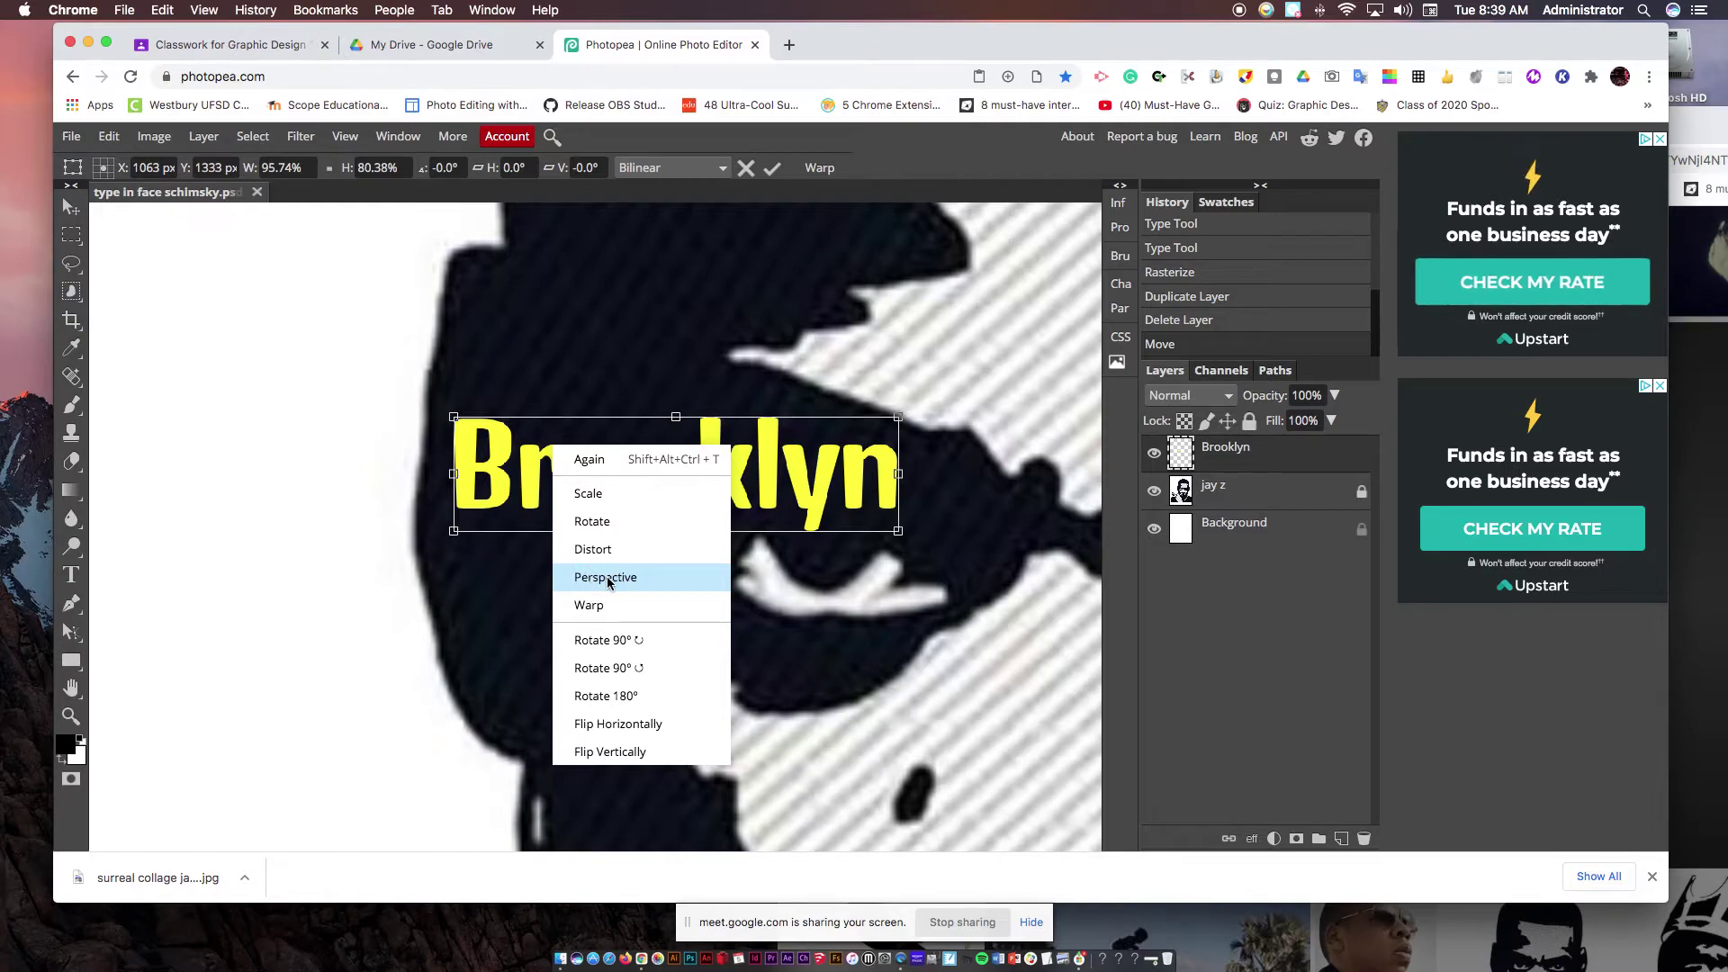
left_click(597, 578)
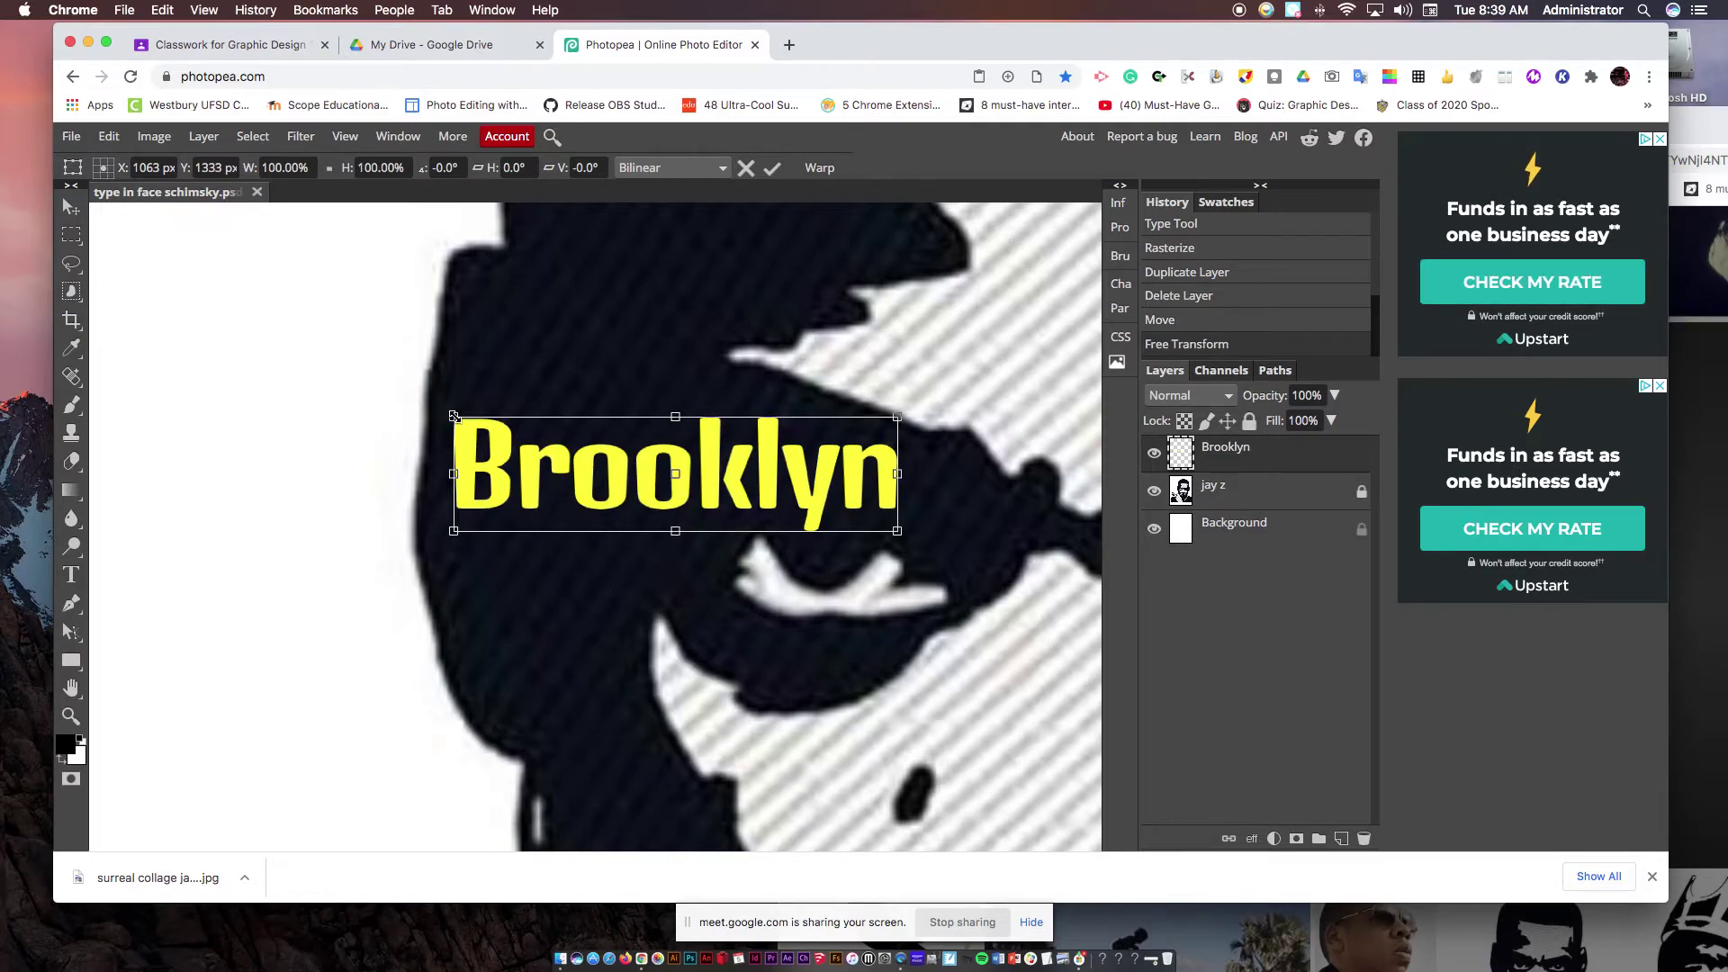
left_click_drag(455, 416, 457, 371)
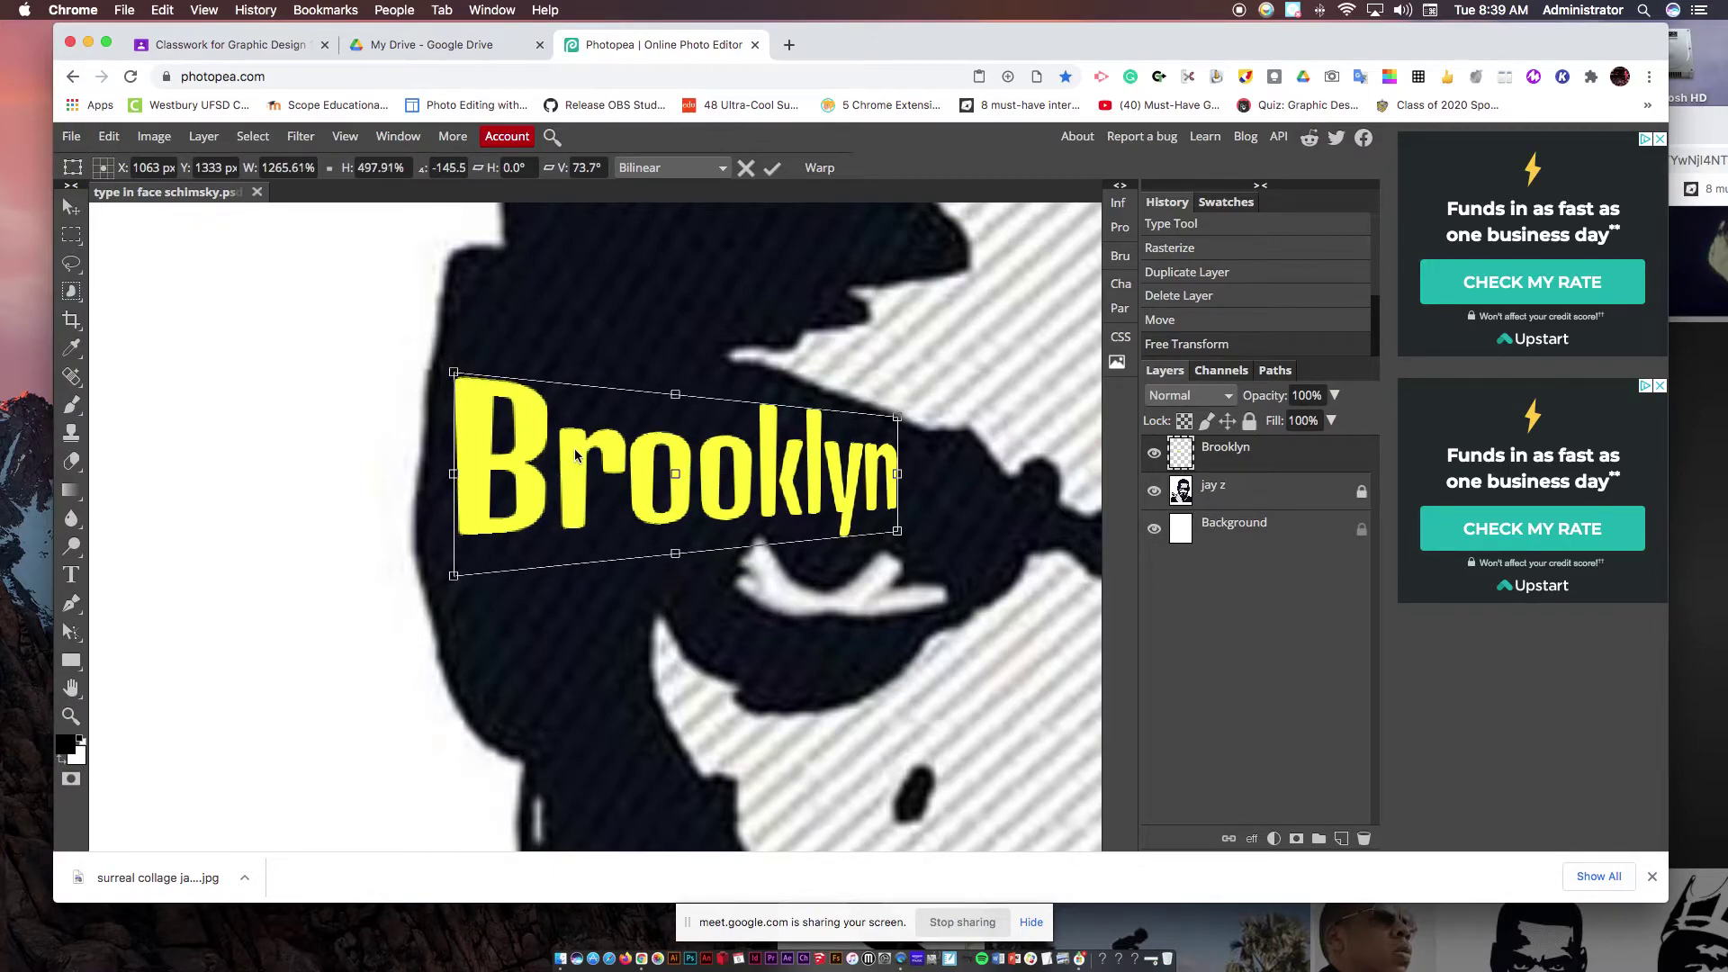
right_click(575, 450)
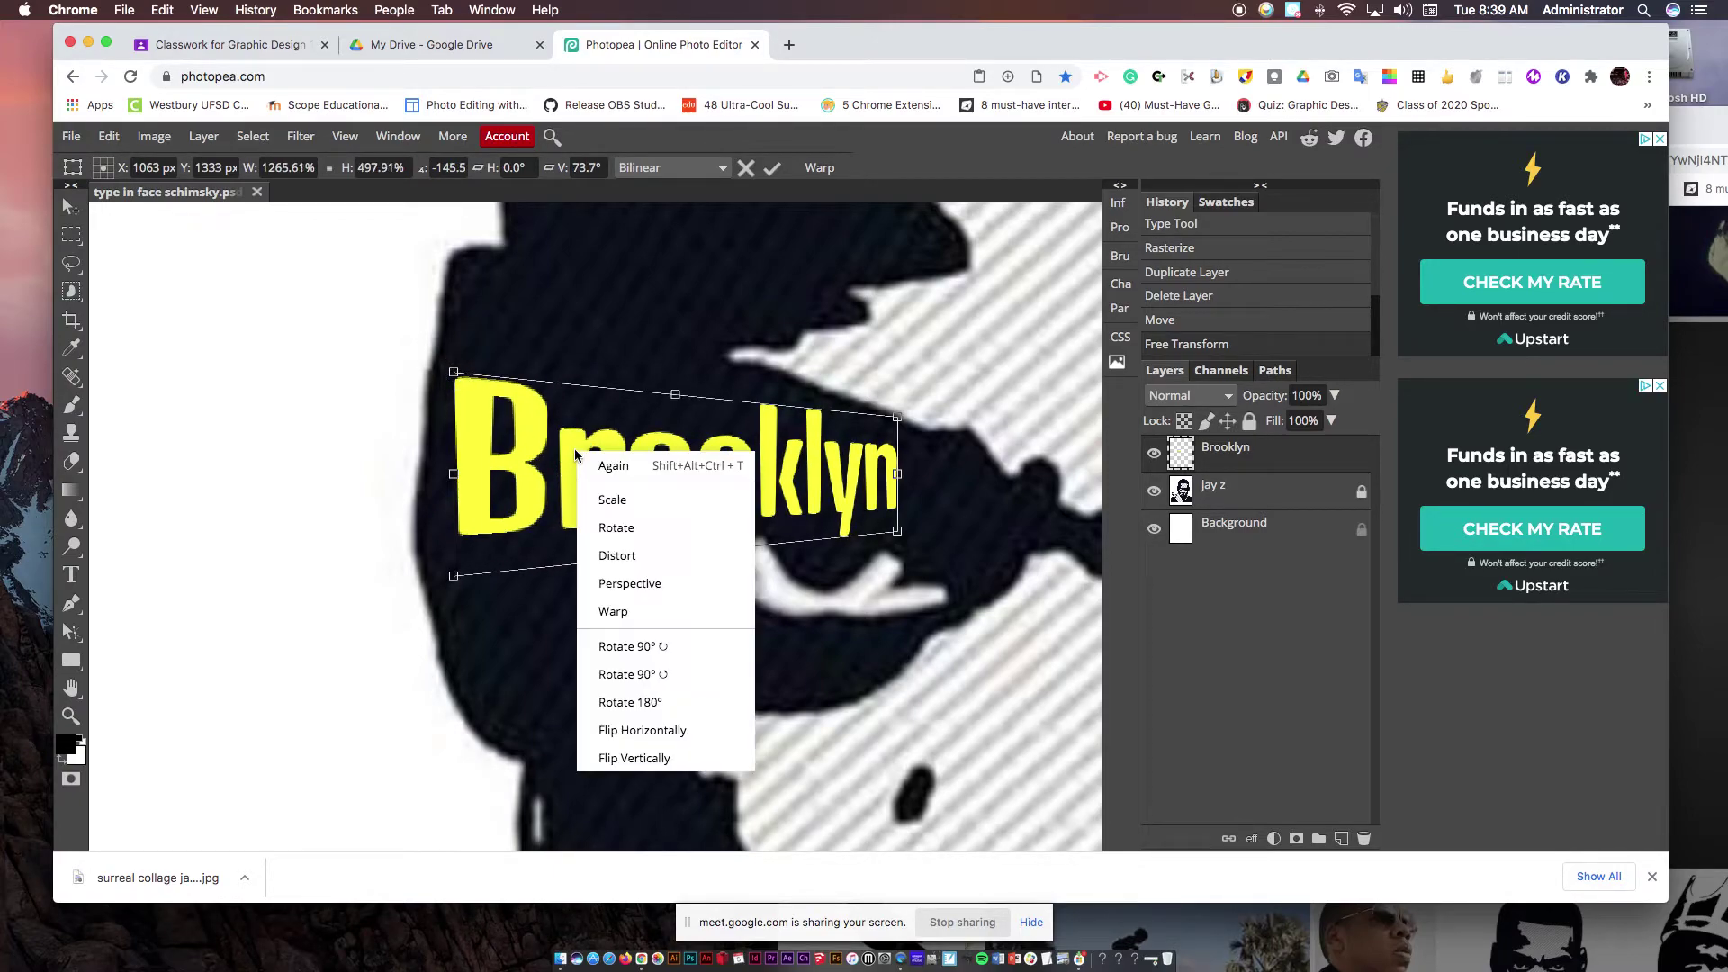
- Warp Brooklyn so the B swells outward and down over the face, then commit
left_click(640, 617)
left_click(454, 544)
left_click_drag(453, 544, 432, 629)
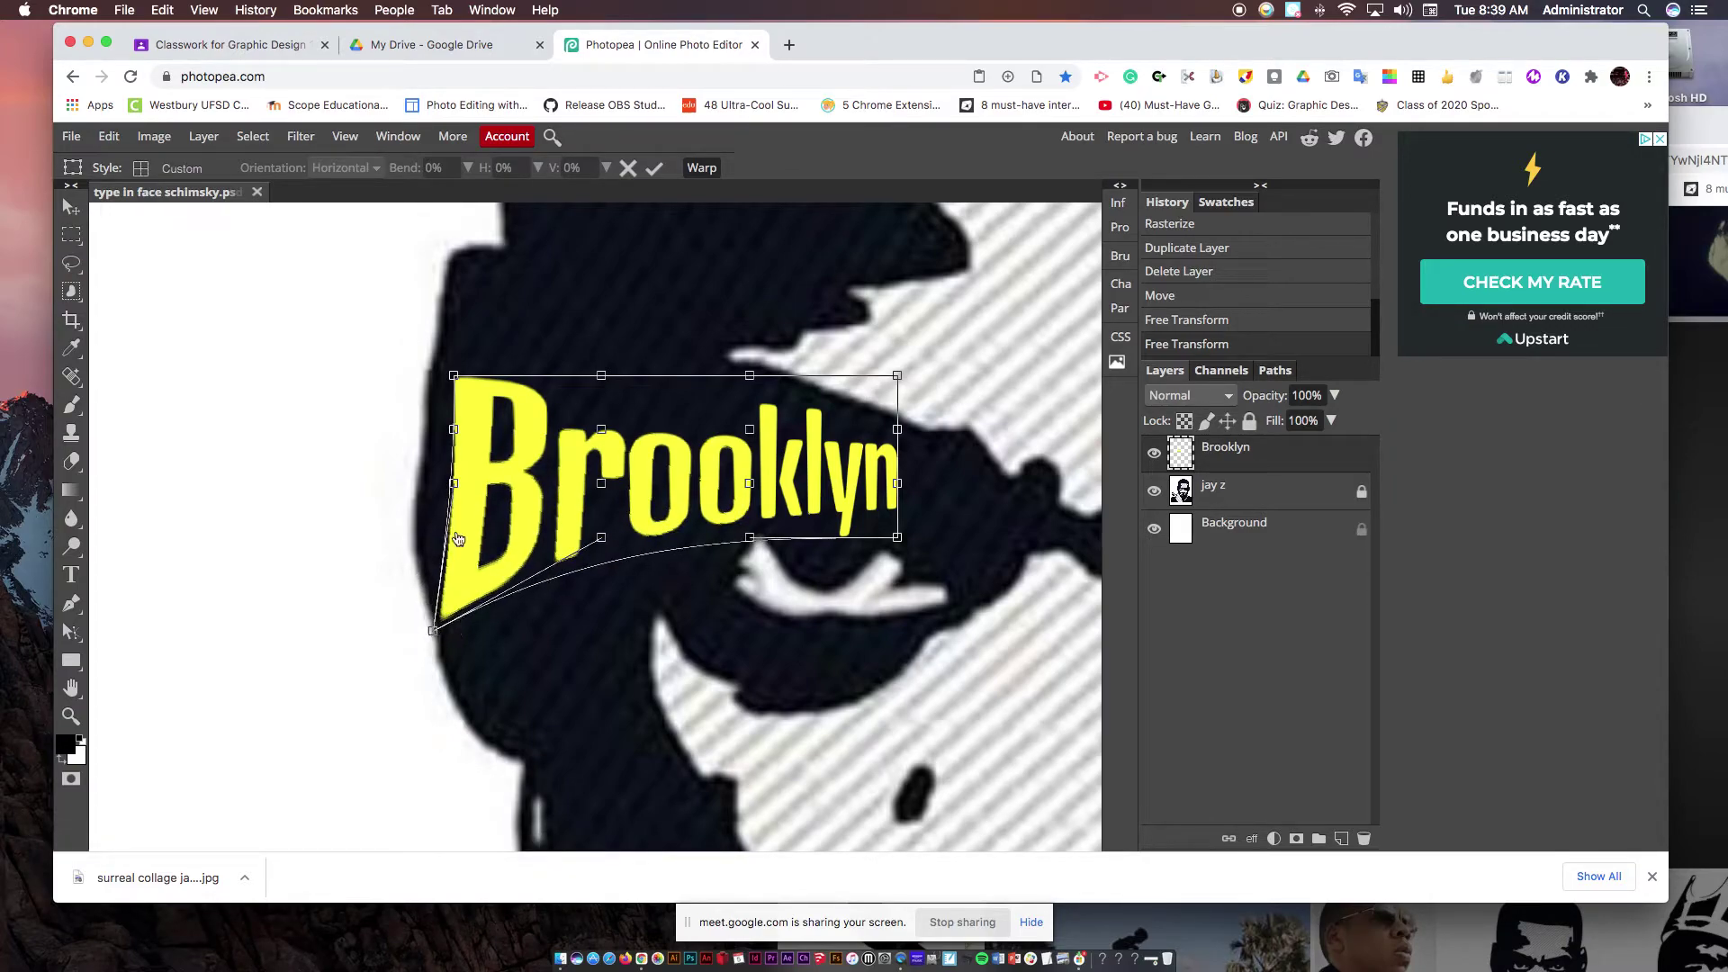
left_click_drag(455, 489, 382, 520)
left_click_drag(456, 382, 435, 338)
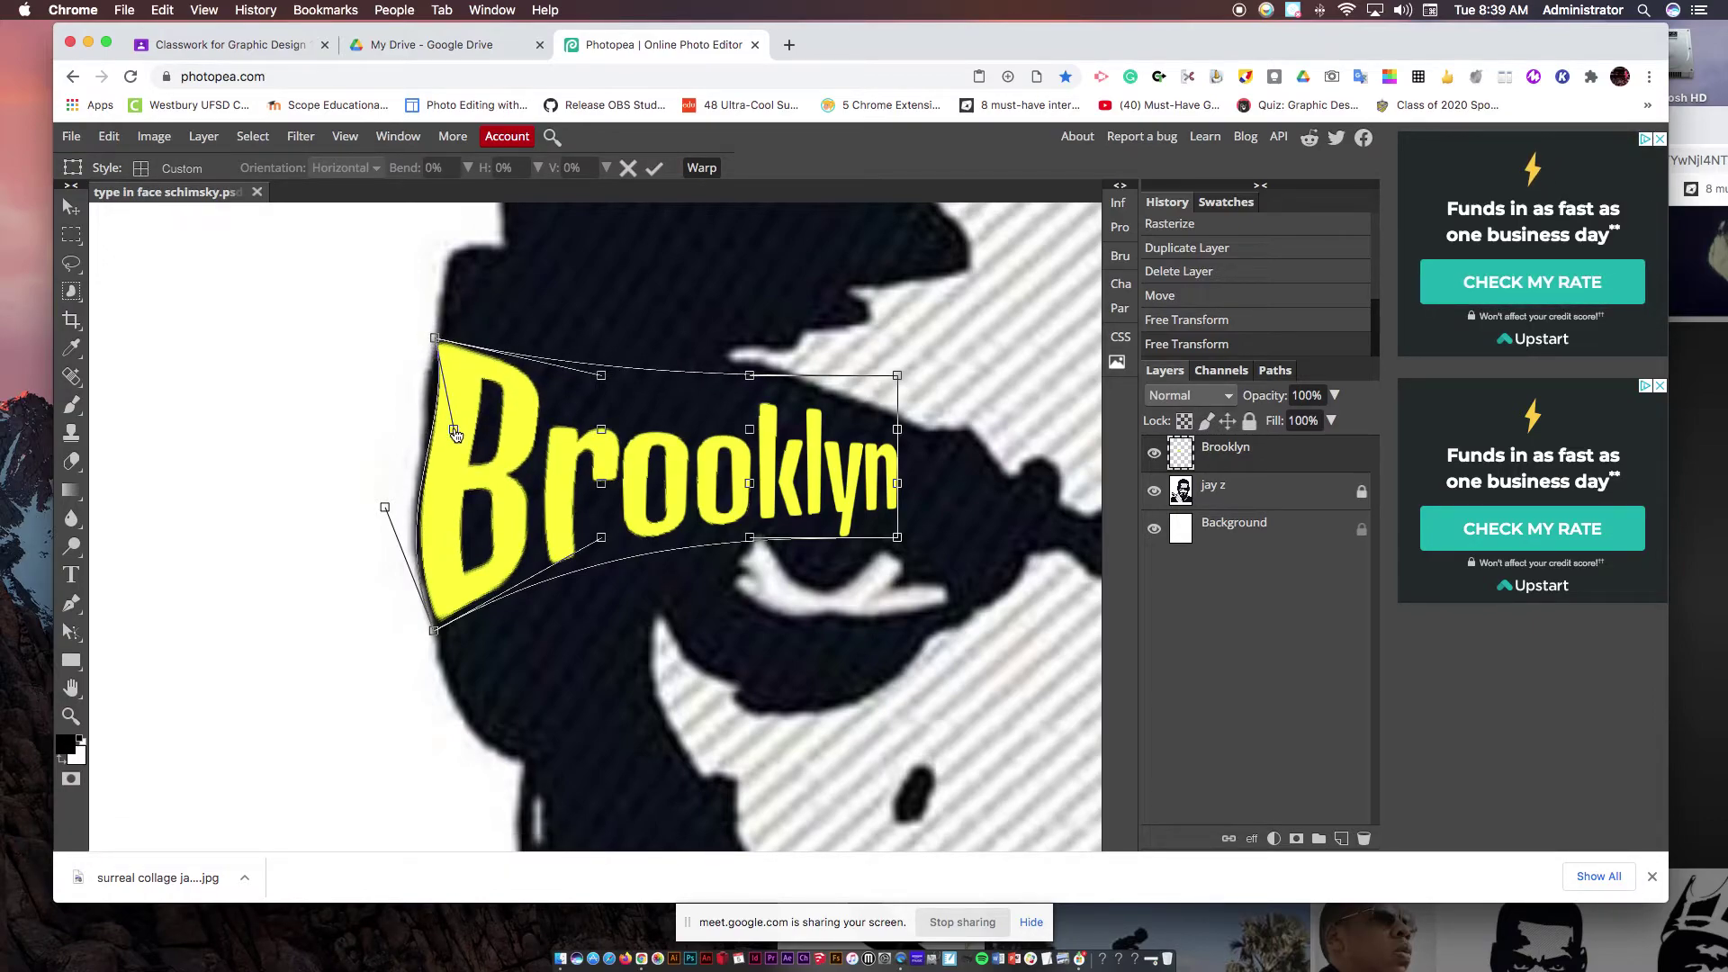
left_click_drag(452, 434, 446, 441)
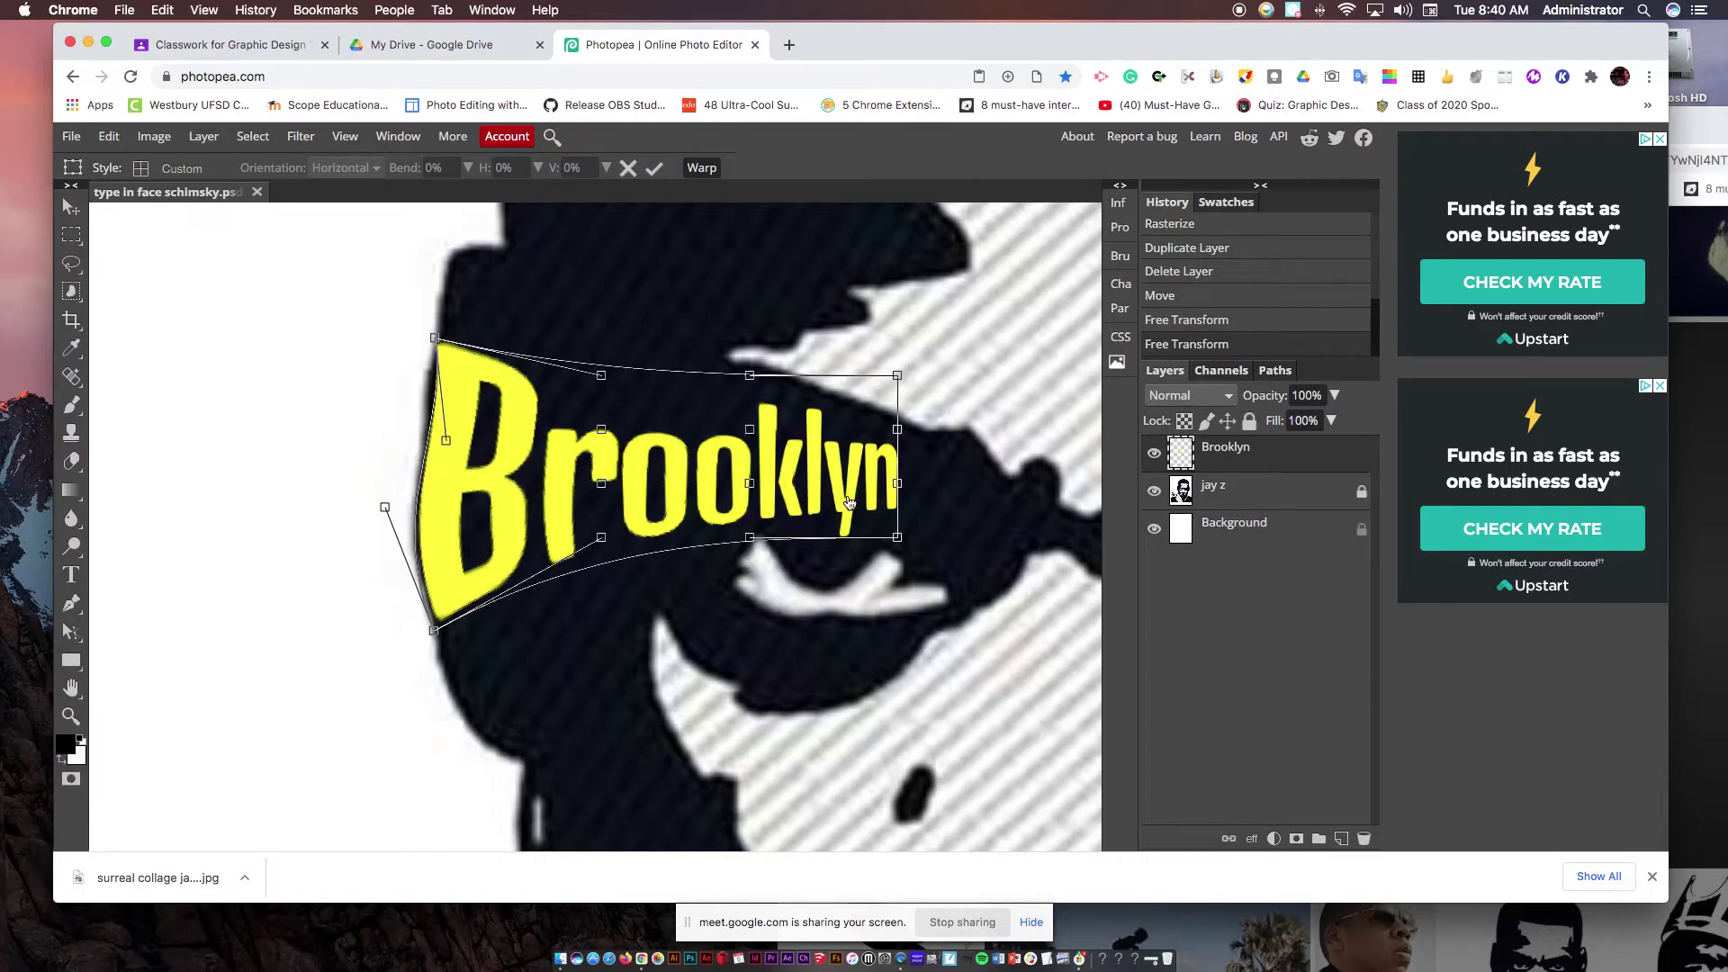
left_click(654, 169)
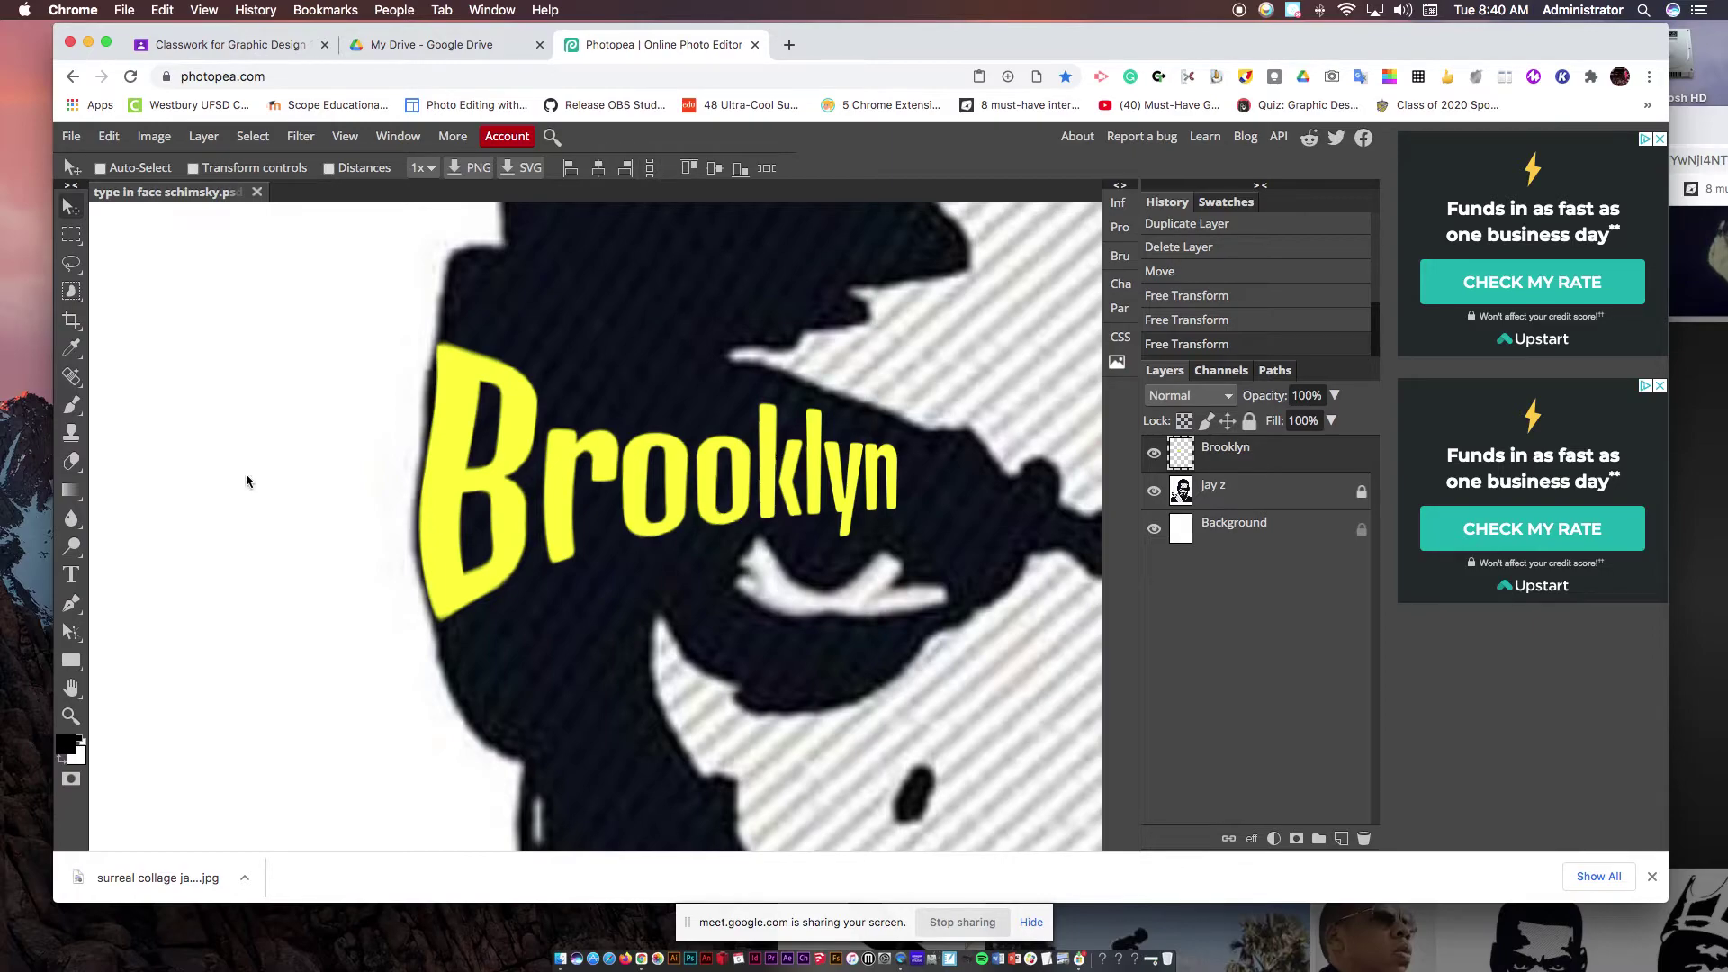
- Add and commit a yellow 'streets' text layer above Brooklyn
left_click(71, 576)
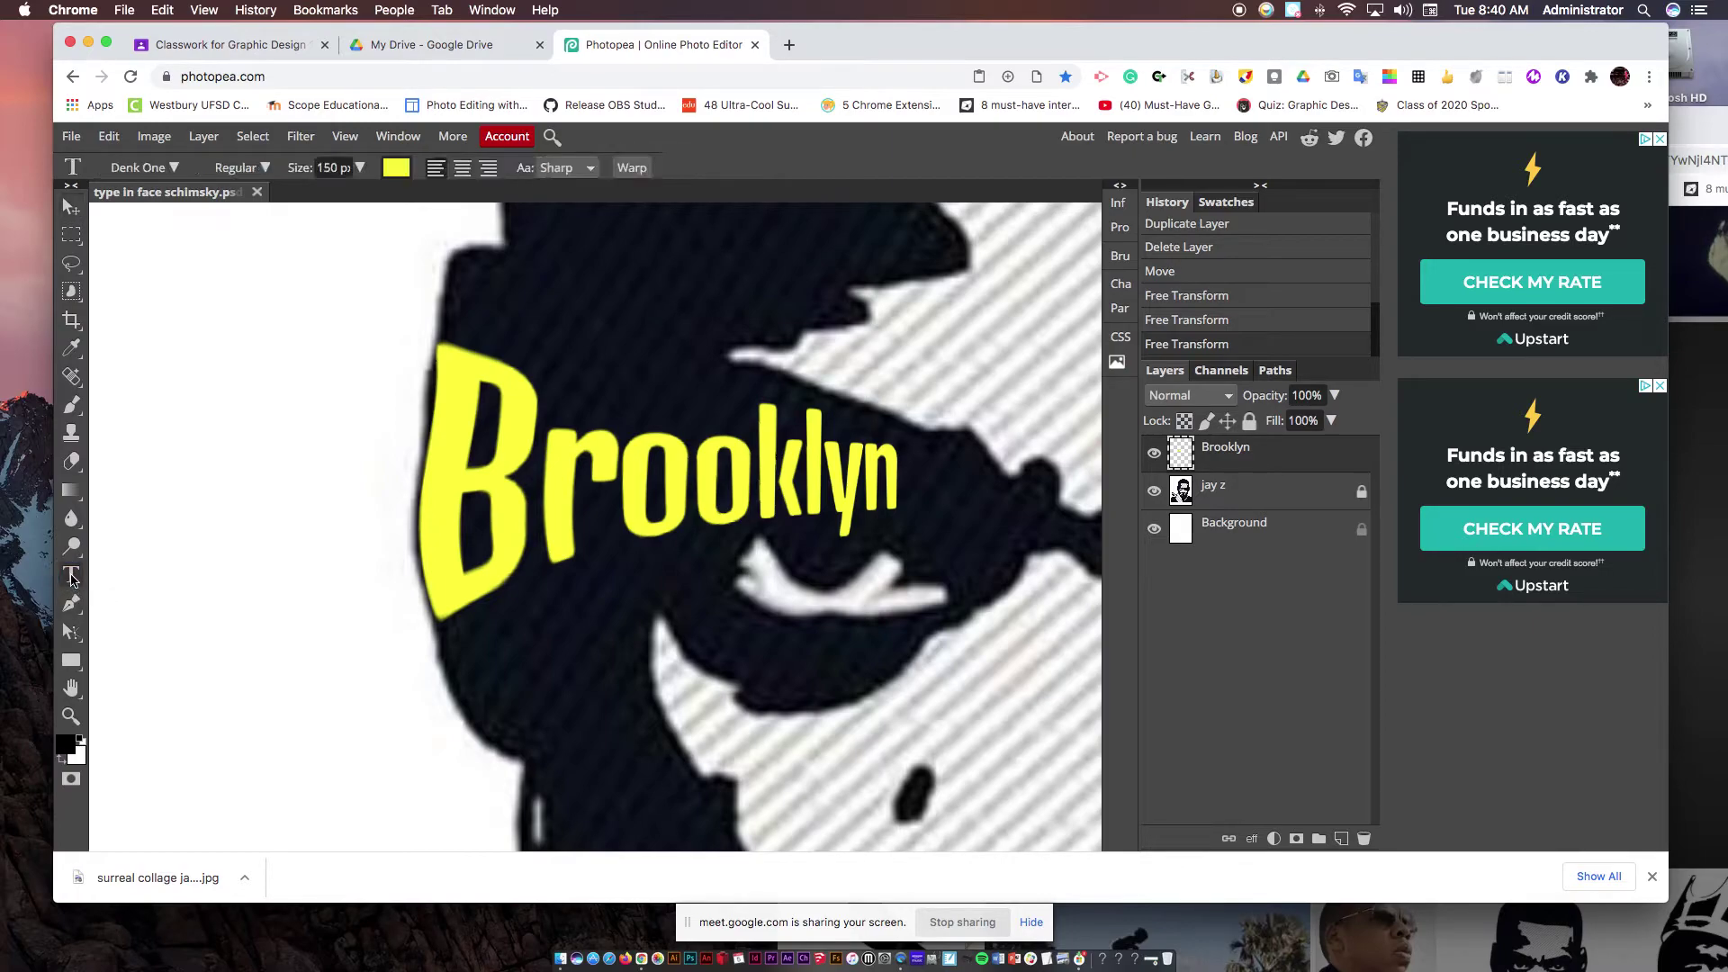
left_click(684, 322)
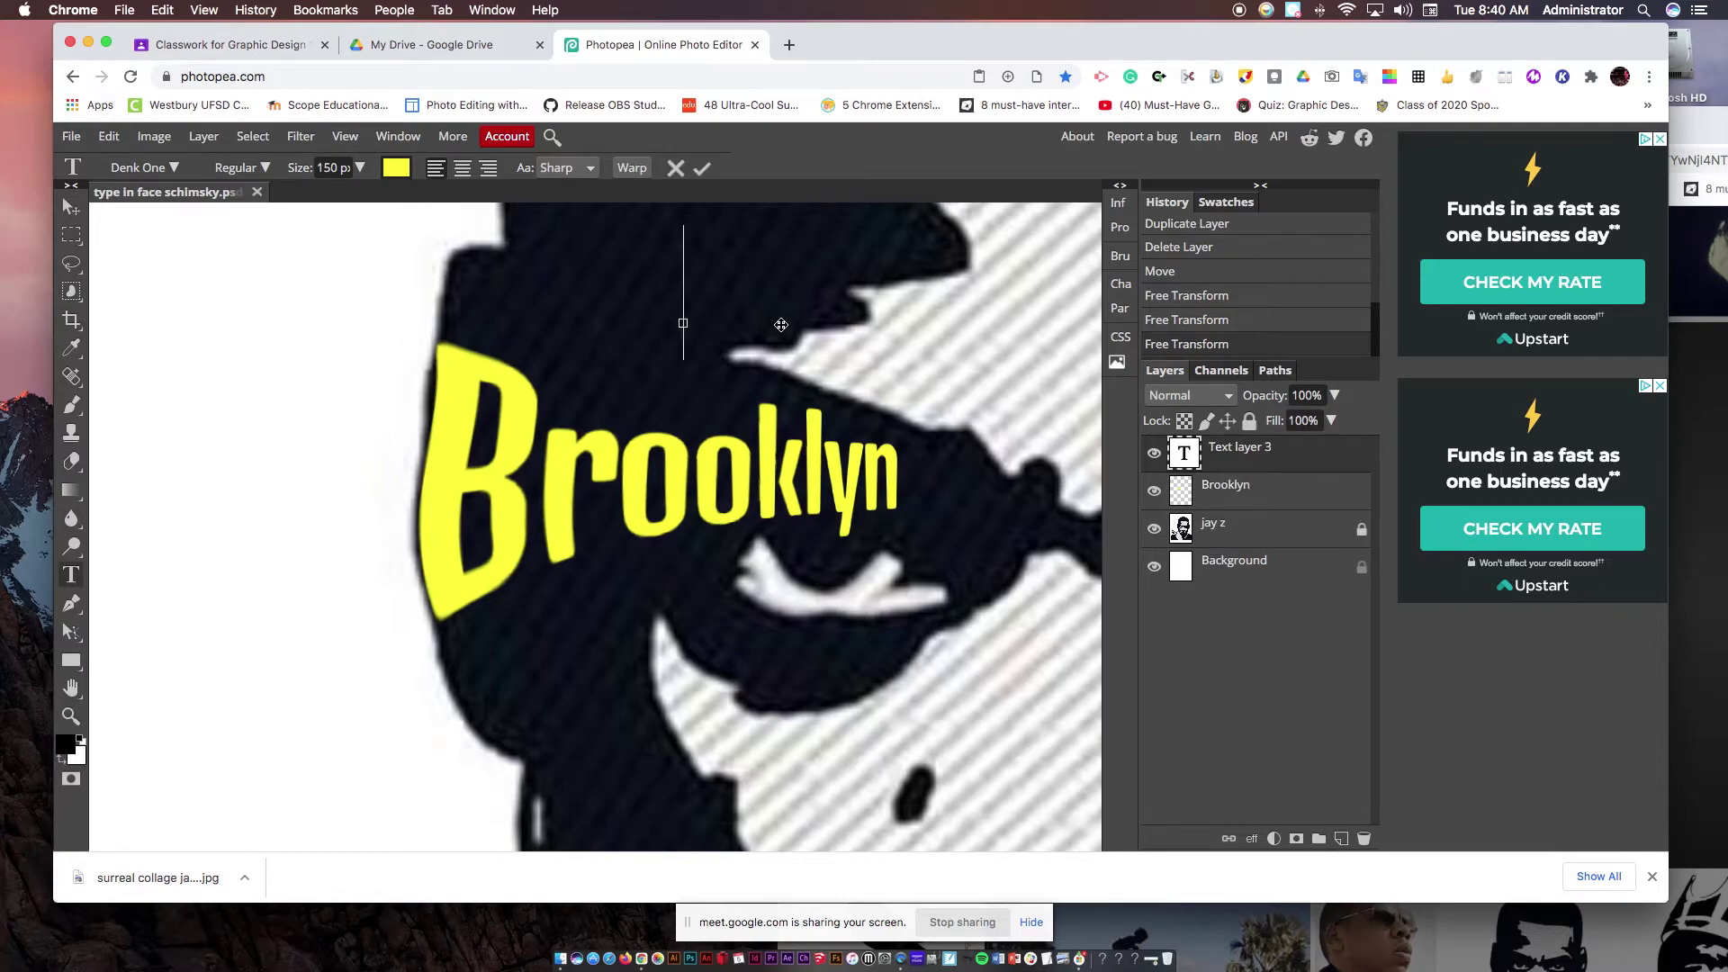
type("street")
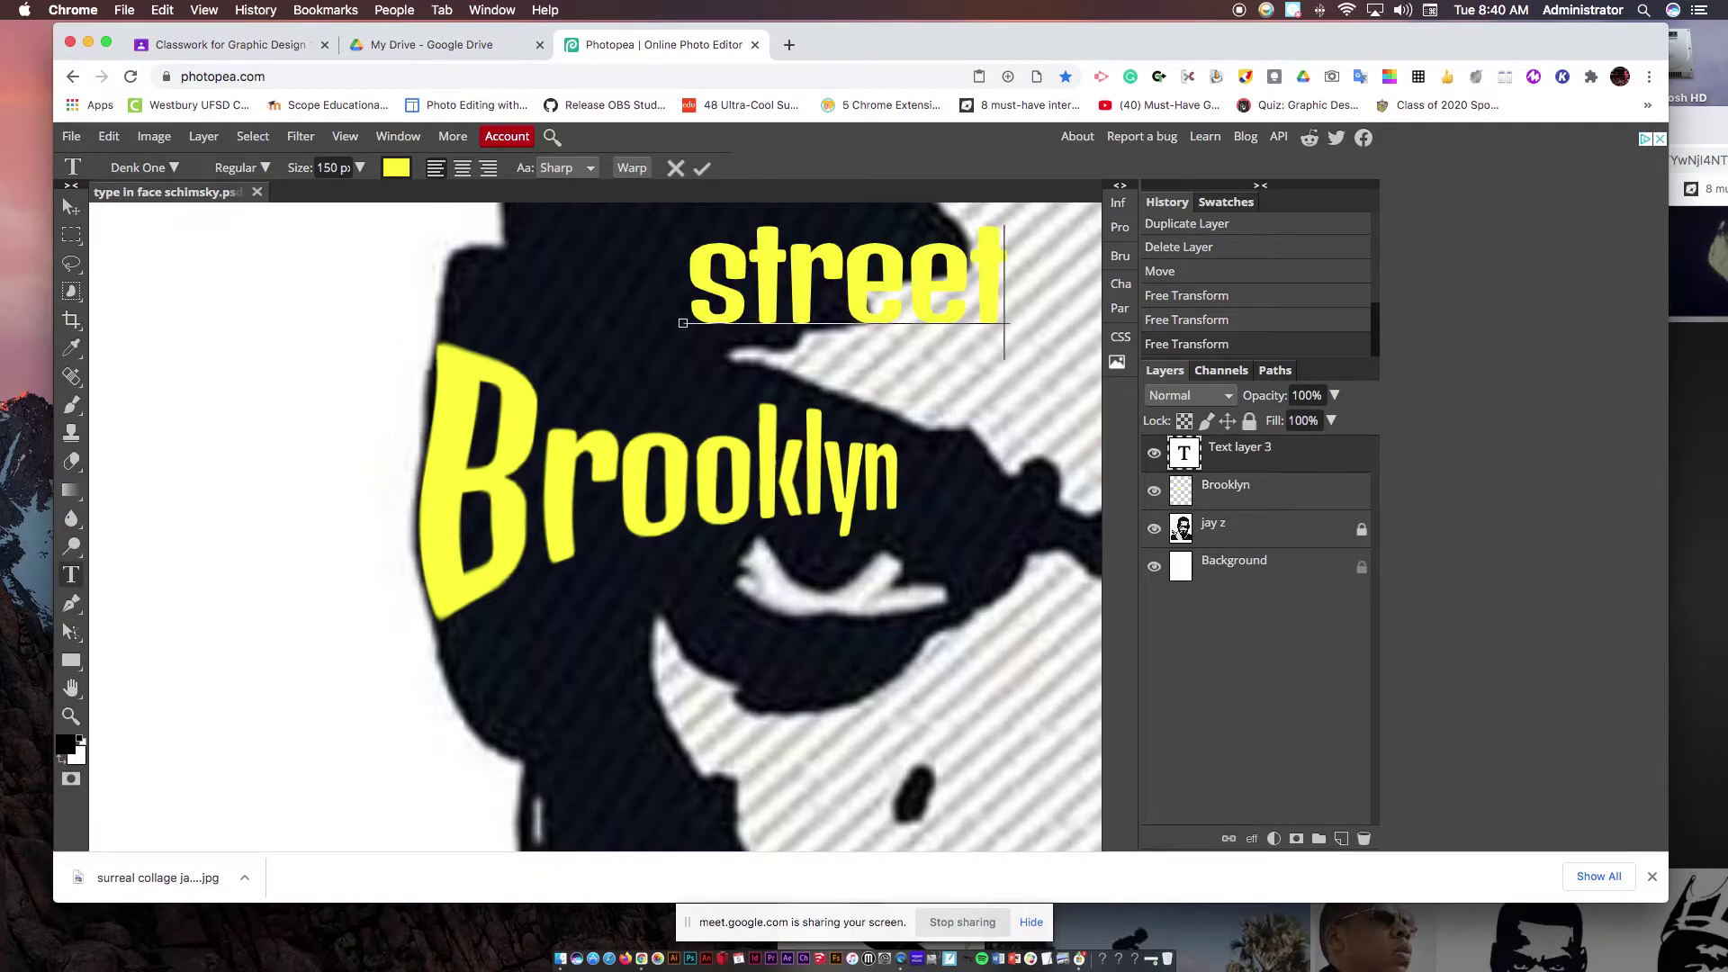
type("s")
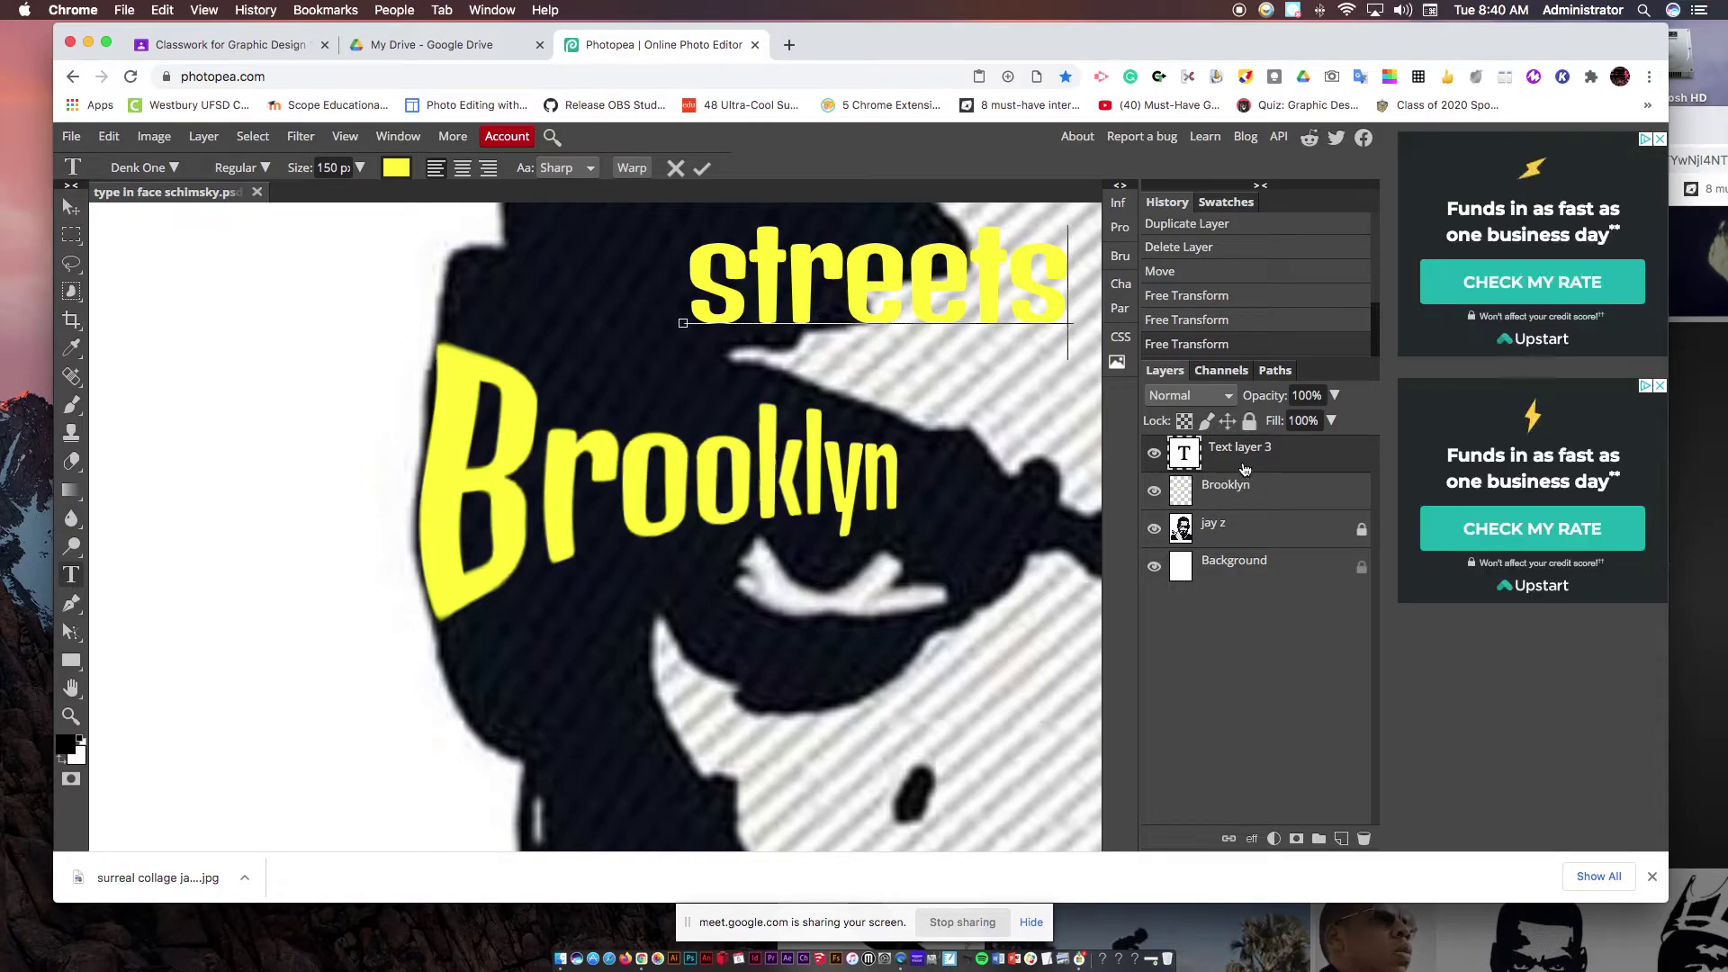
left_click(1320, 466)
- Rasterize streets, then scale it to about 51% × 81% and rotate it -30° beneath Brooklyn's B
right_click(1321, 466)
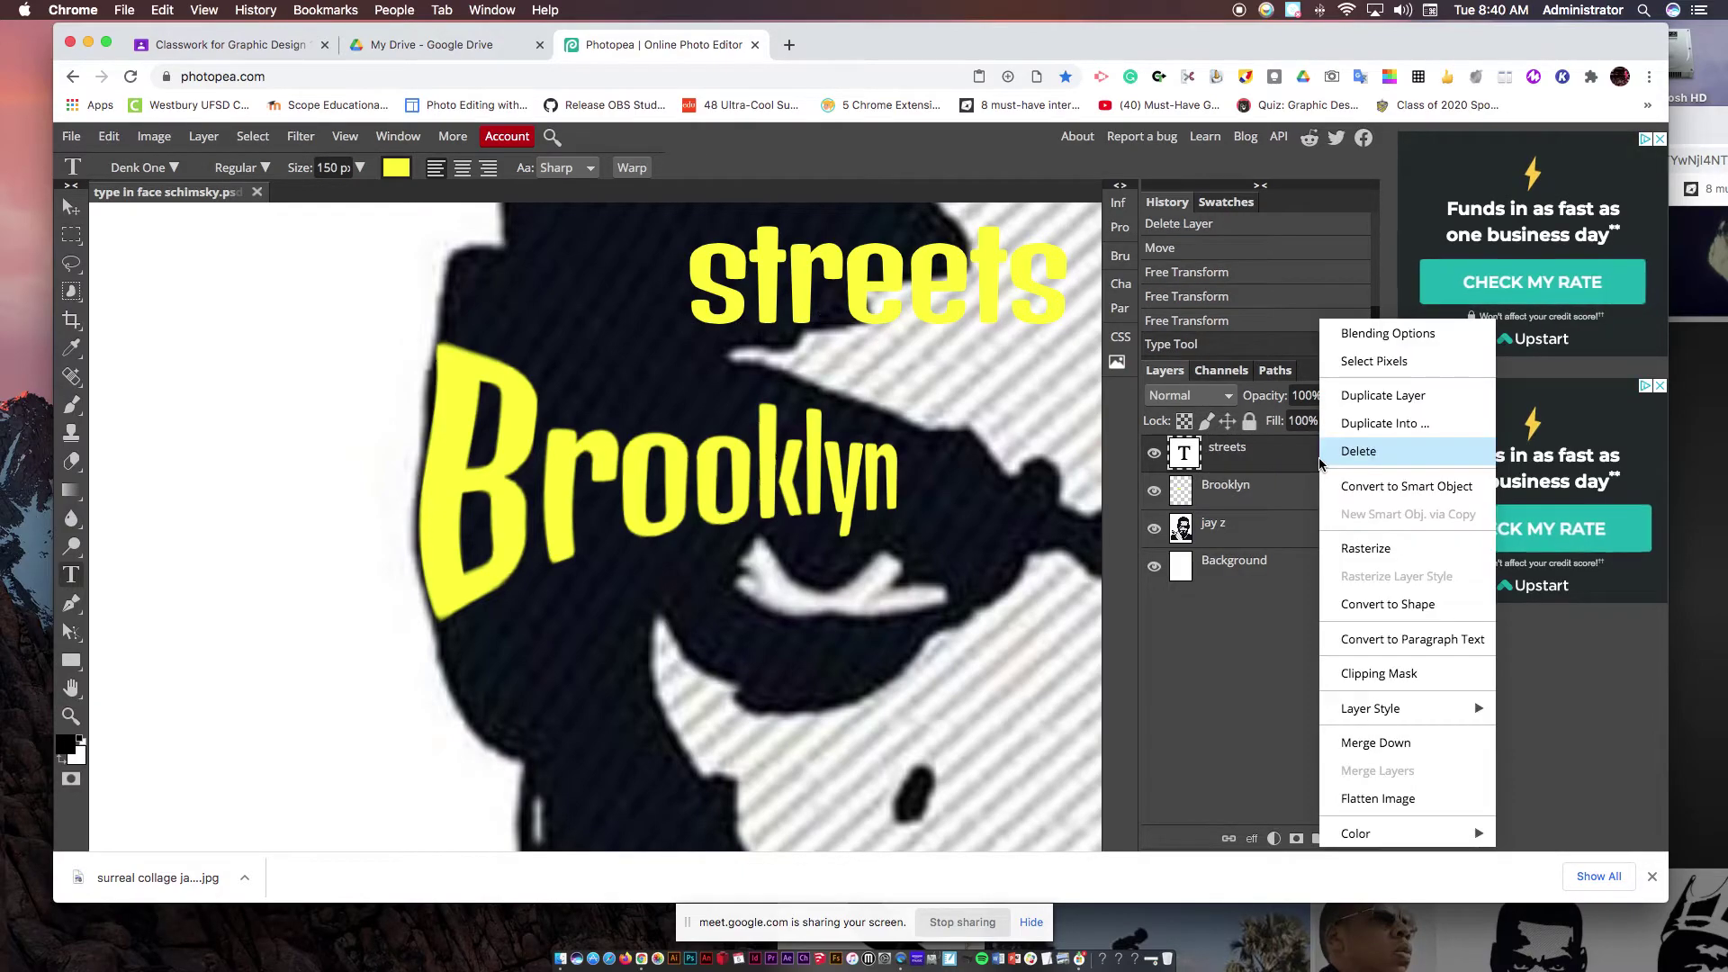
left_click(1357, 551)
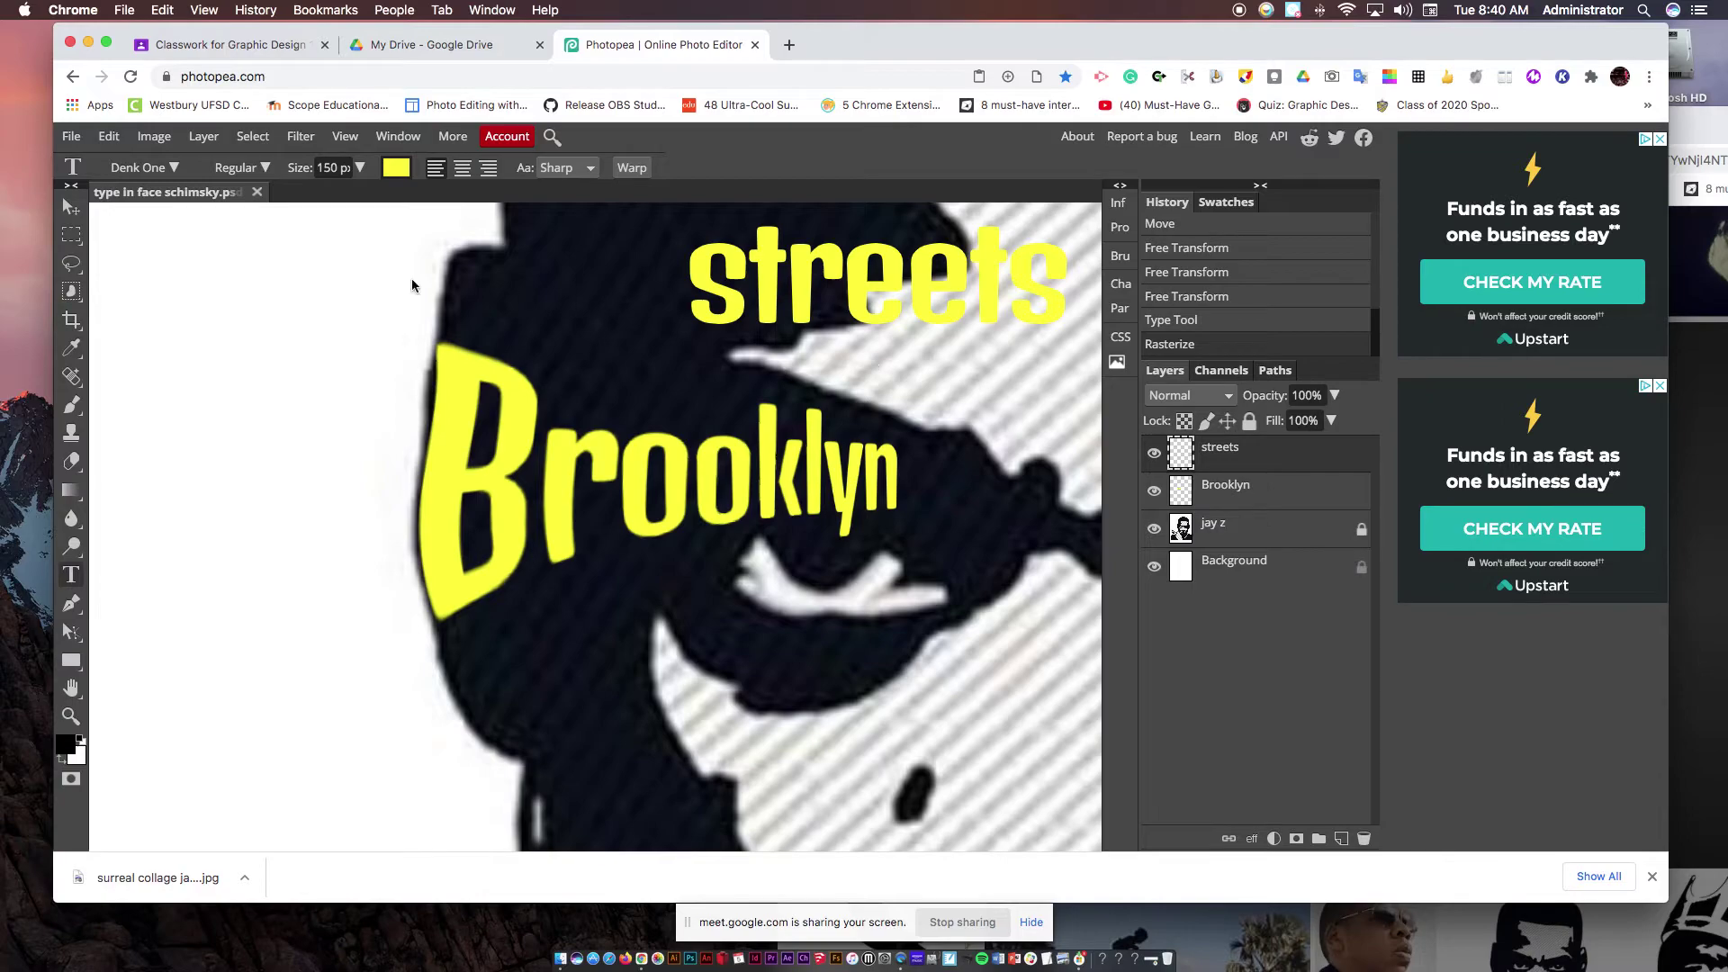
left_click(109, 136)
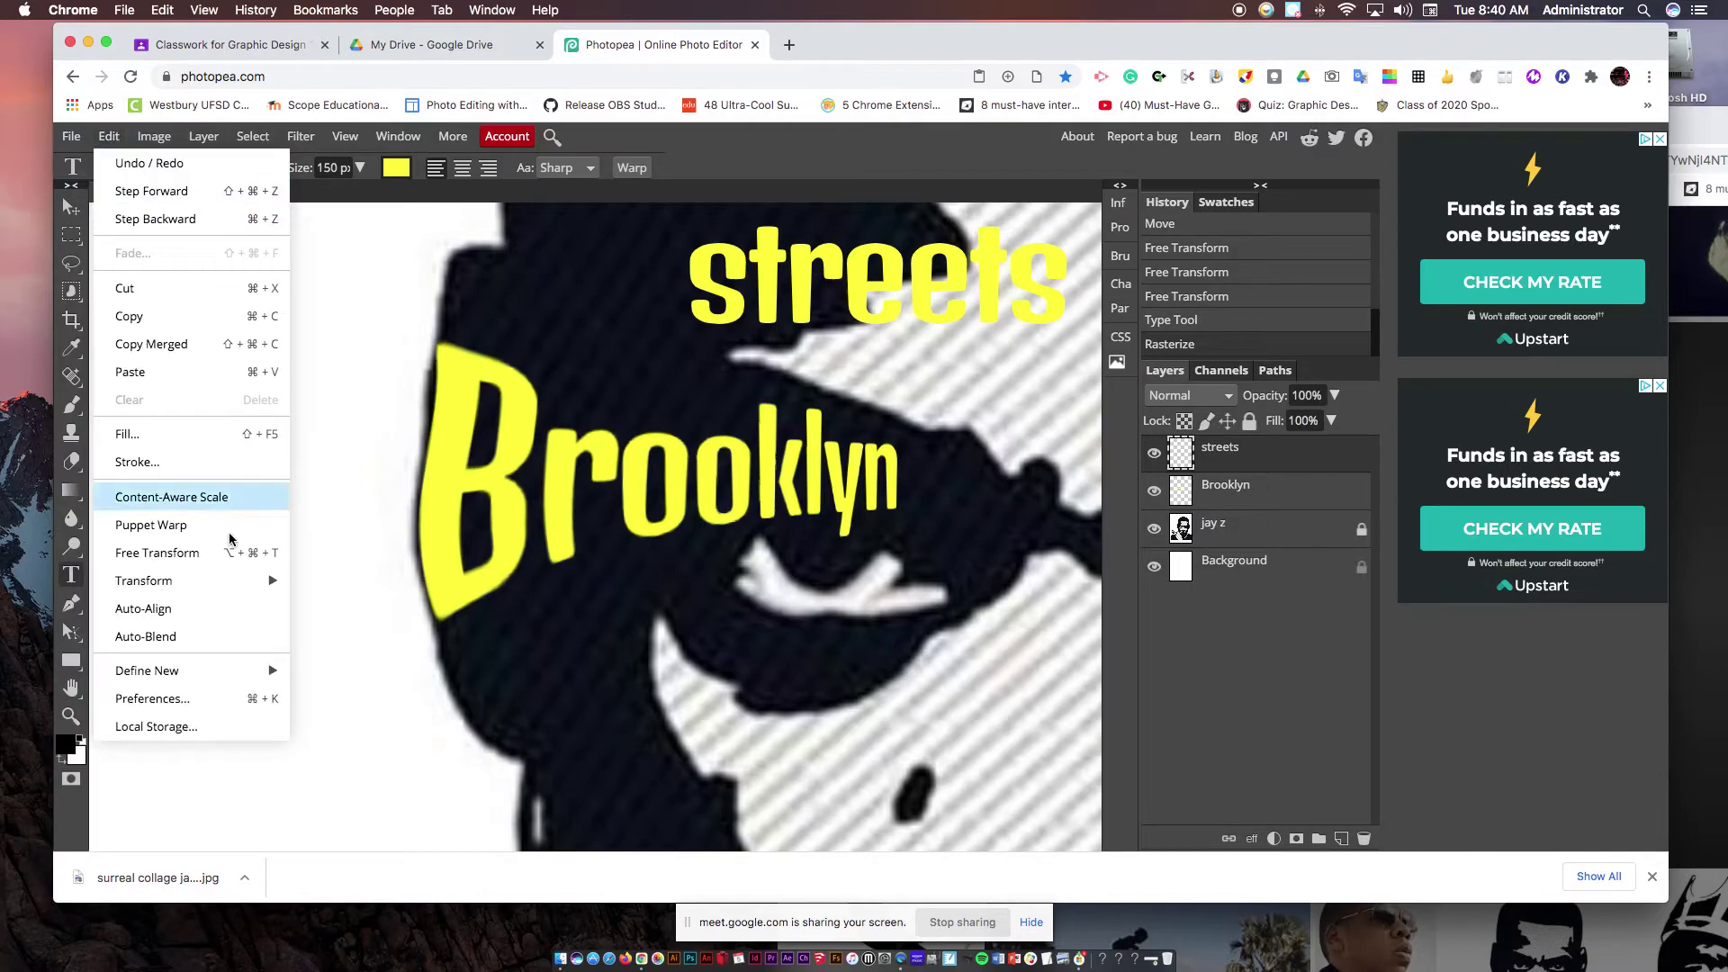
left_click(231, 553)
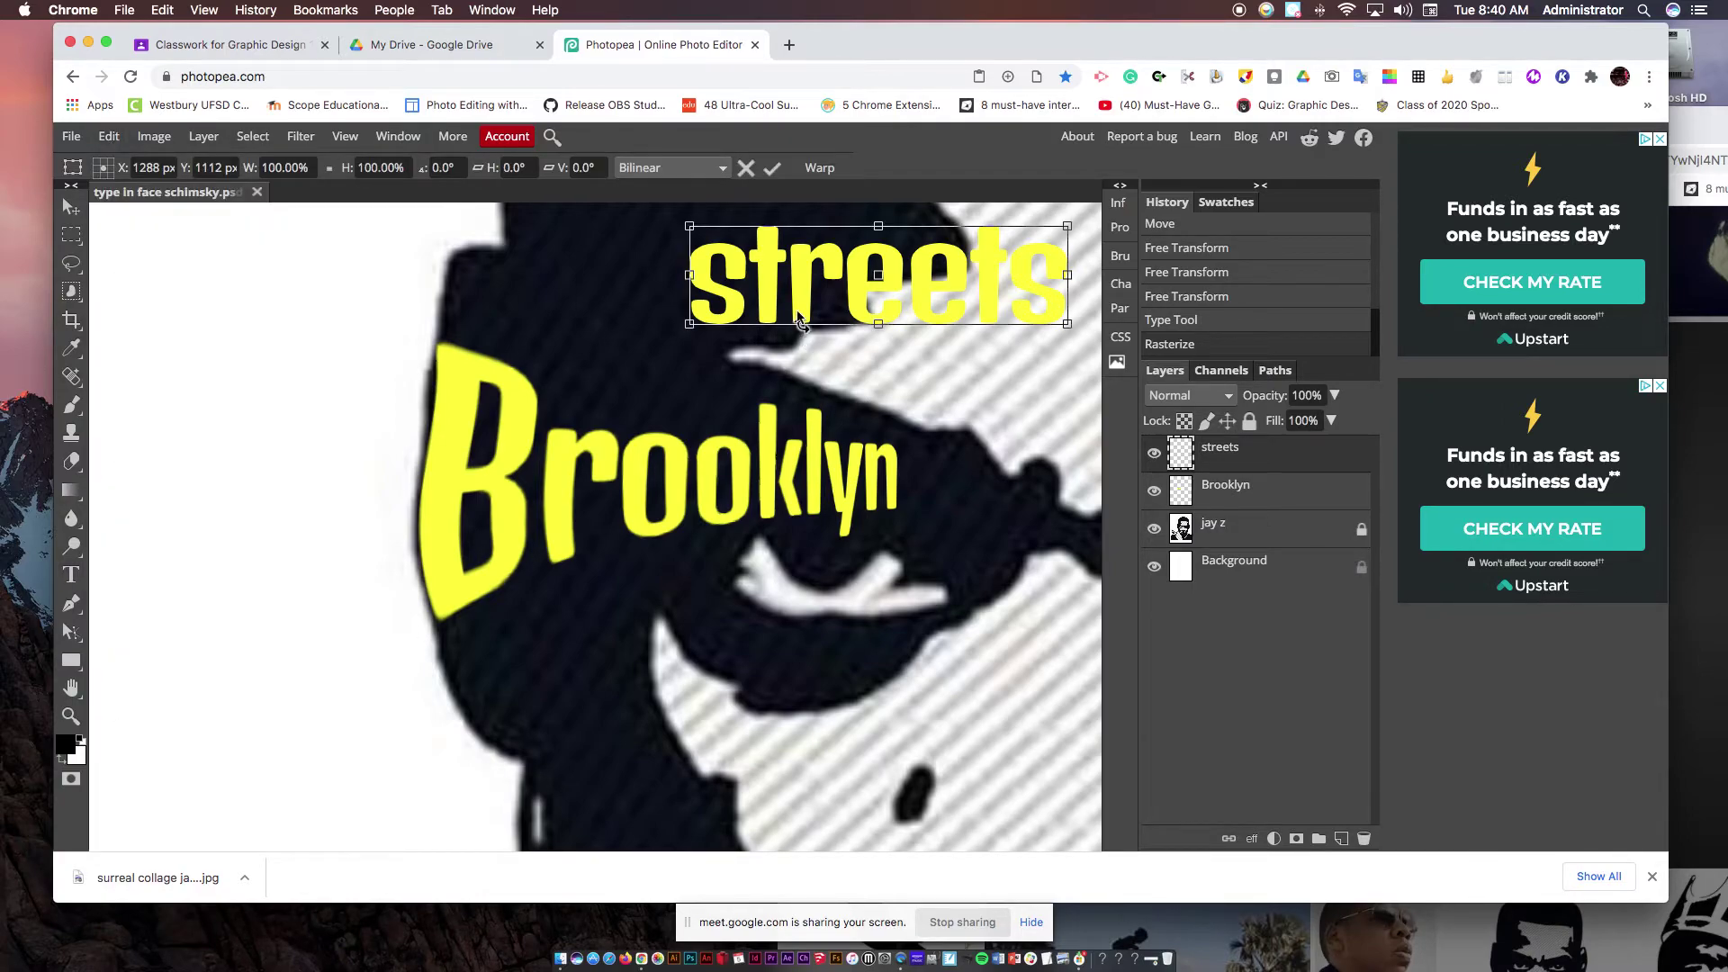
left_click_drag(798, 316, 543, 697)
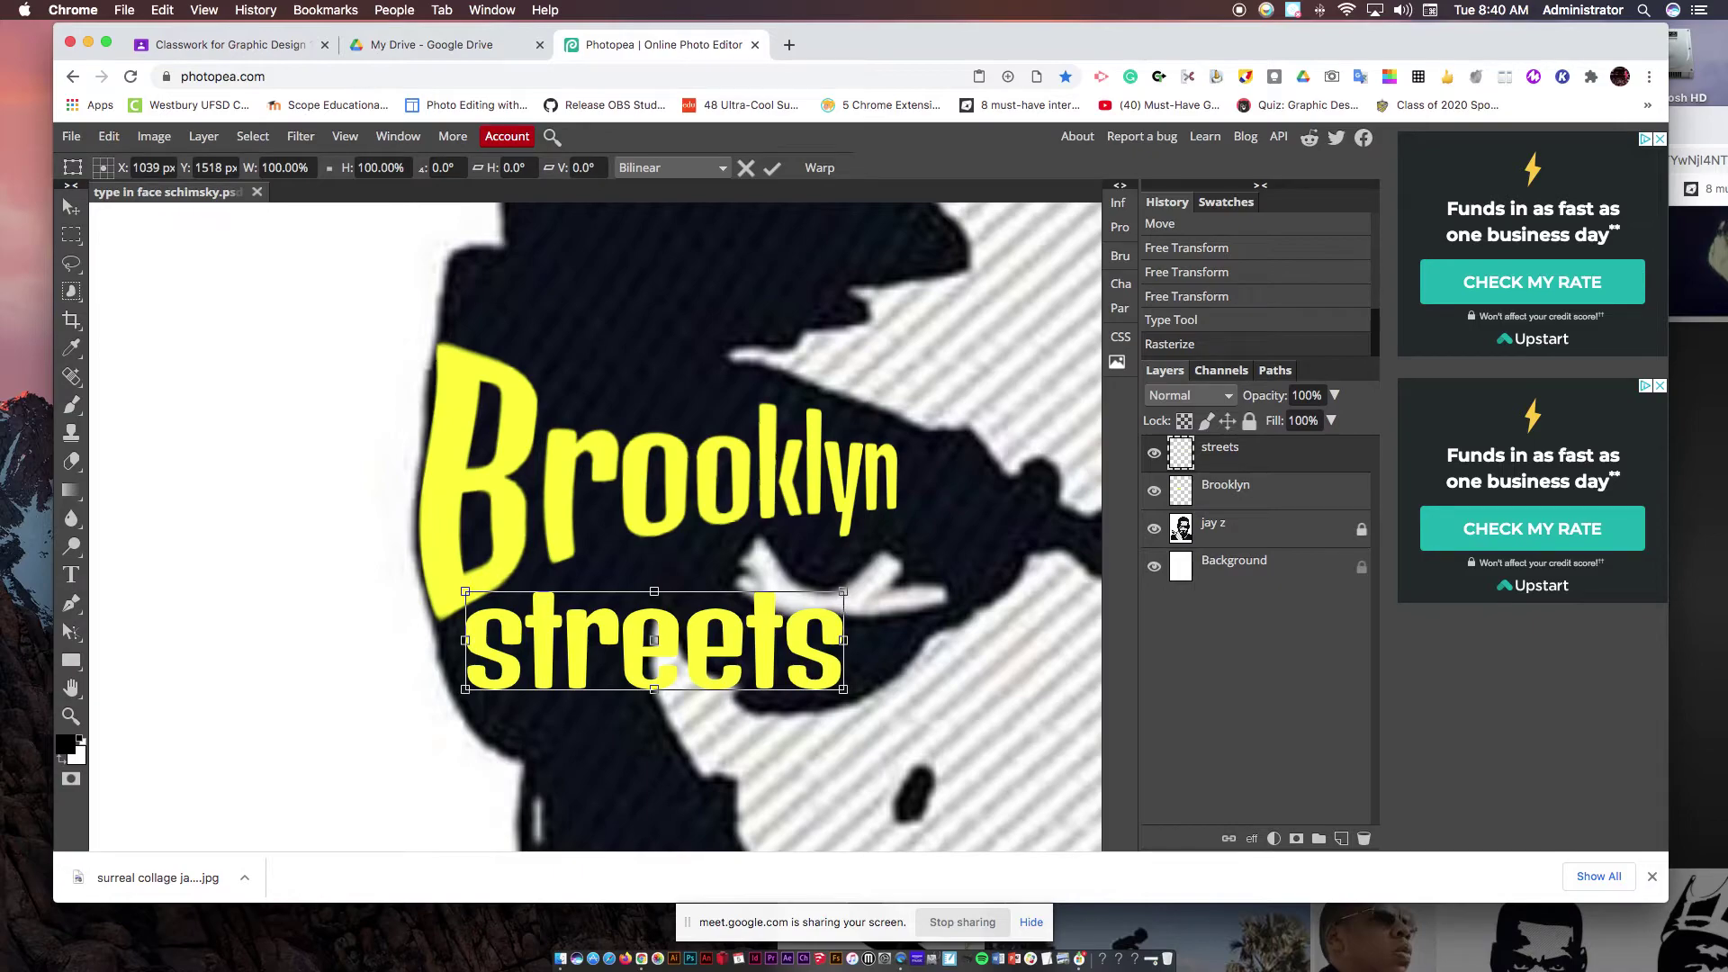
left_click_drag(842, 591, 642, 555)
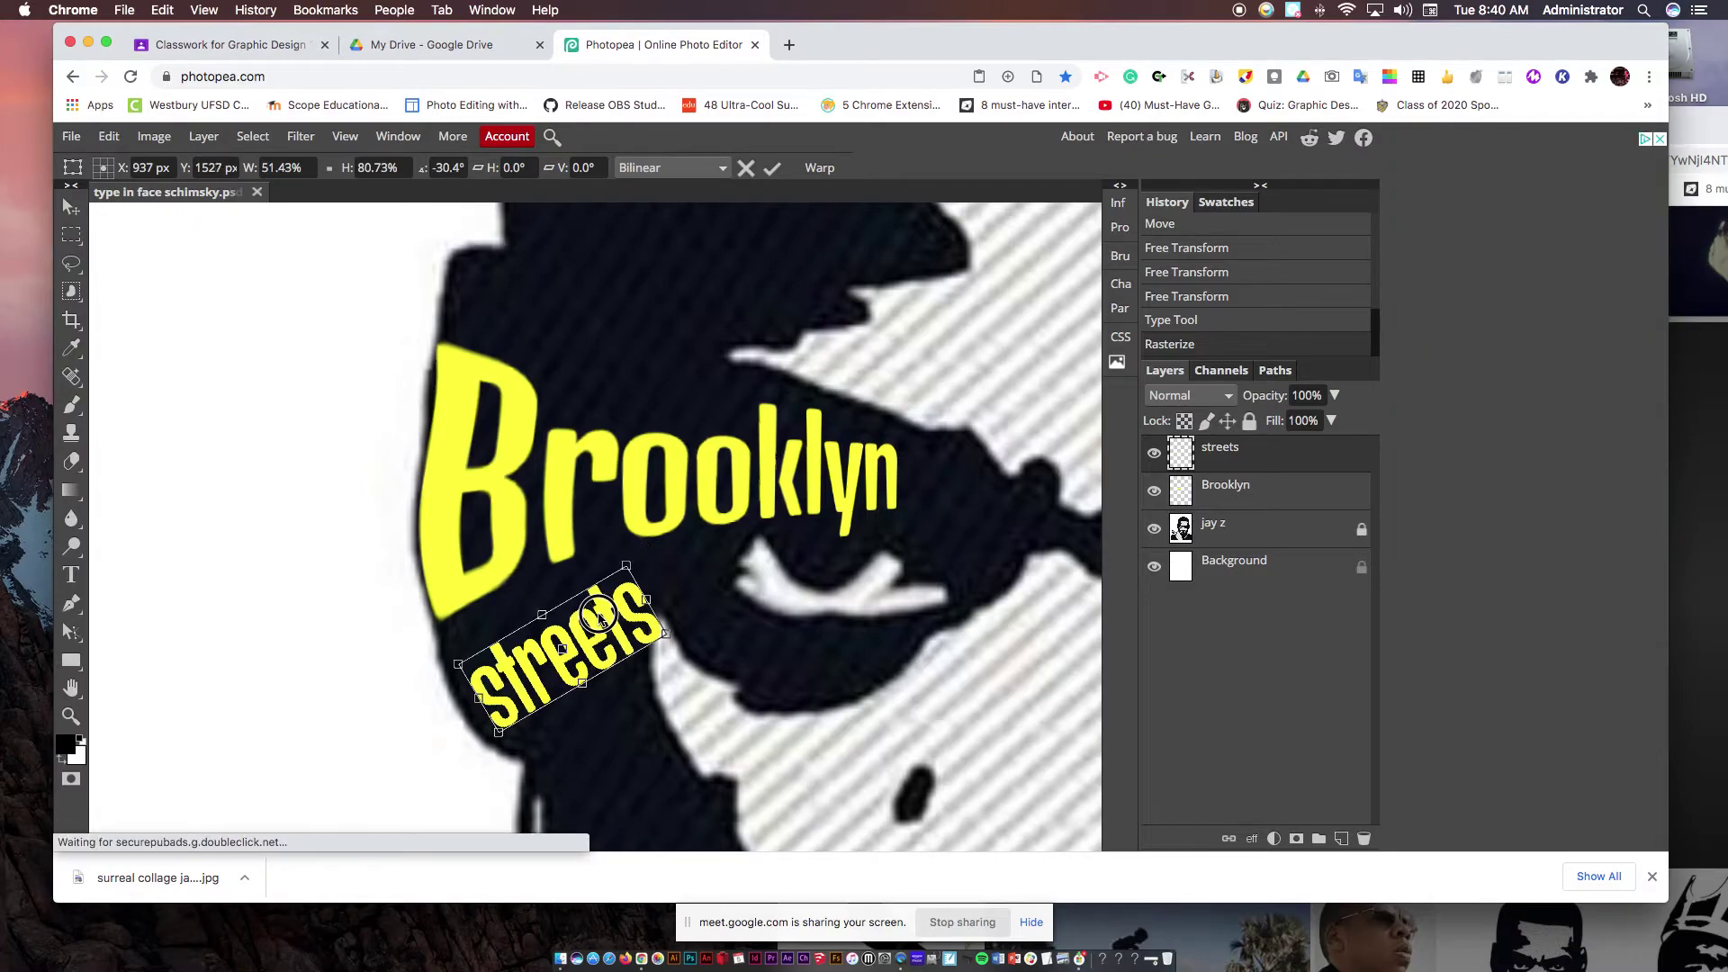
left_click_drag(598, 616, 585, 605)
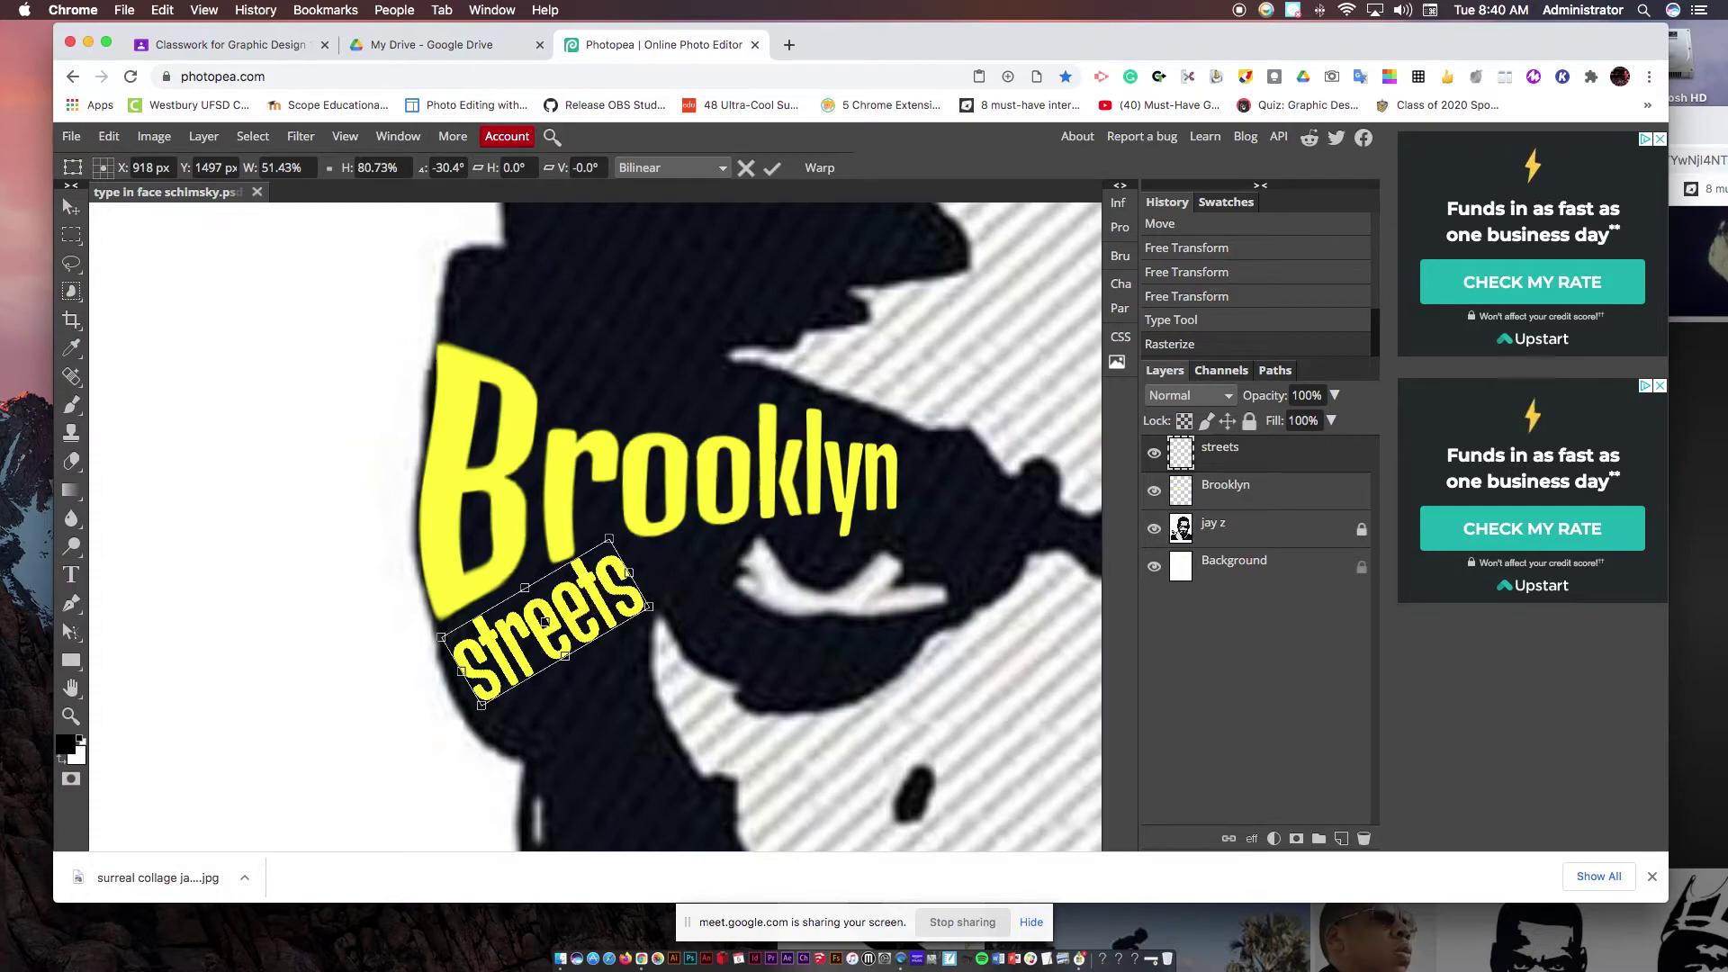
left_click_drag(552, 552, 669, 601)
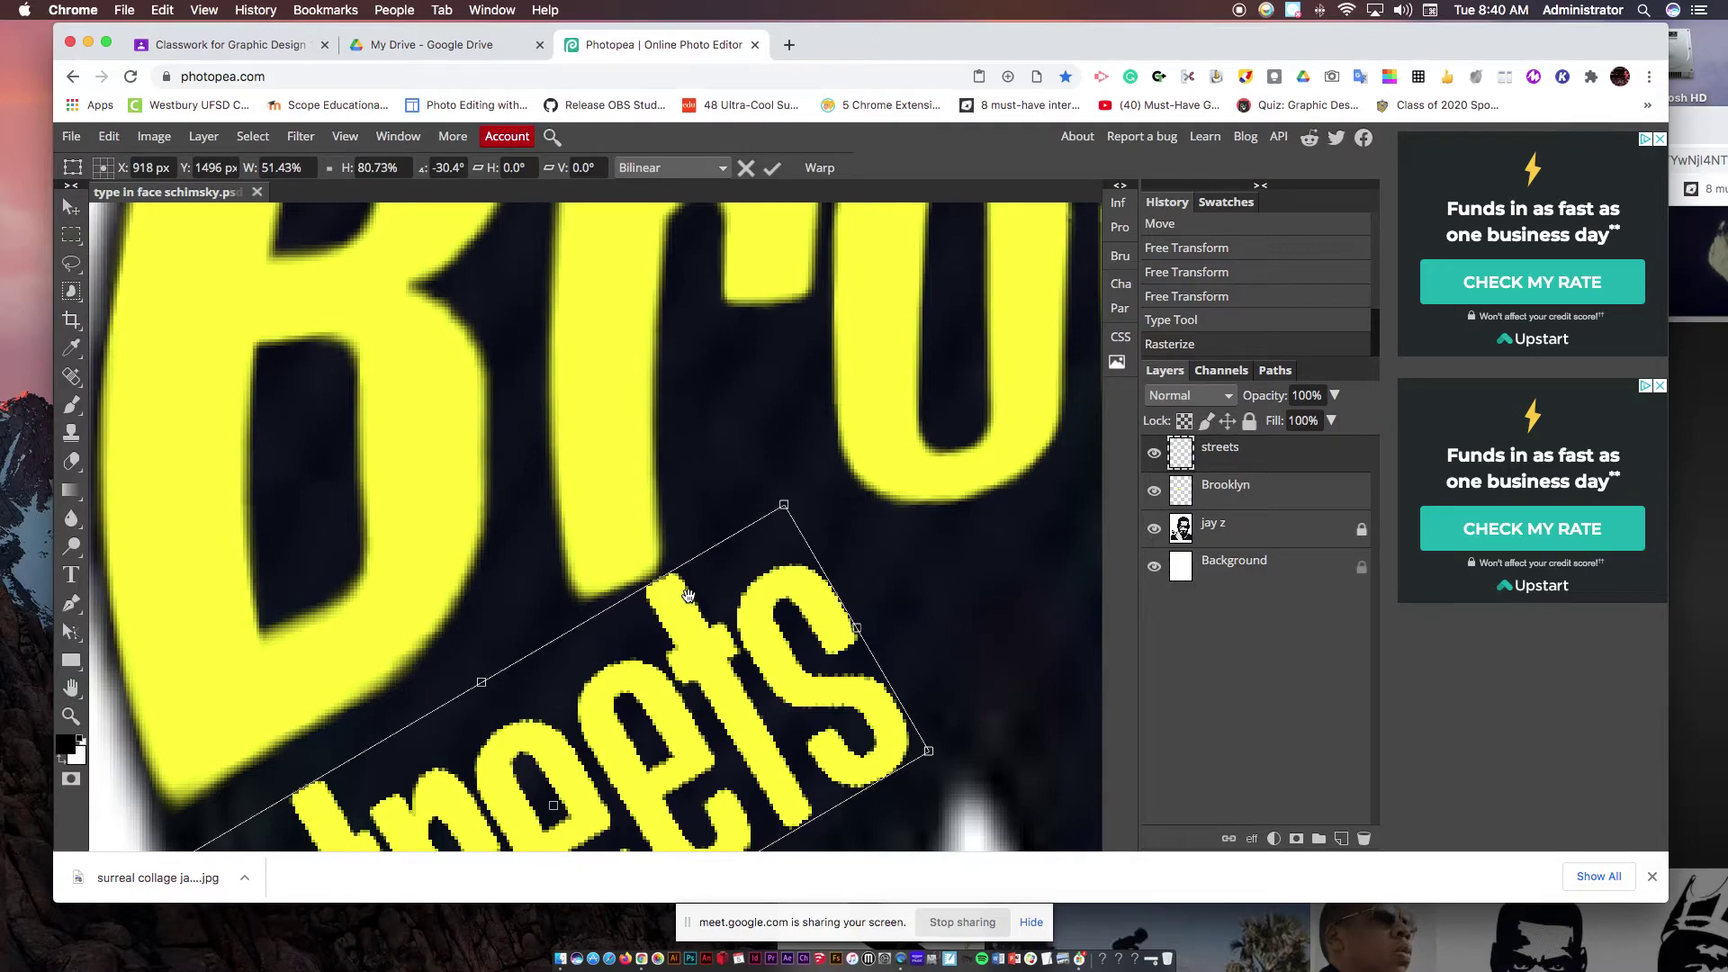
scroll(687, 596, "down", 5)
left_click_drag(625, 551, 647, 489)
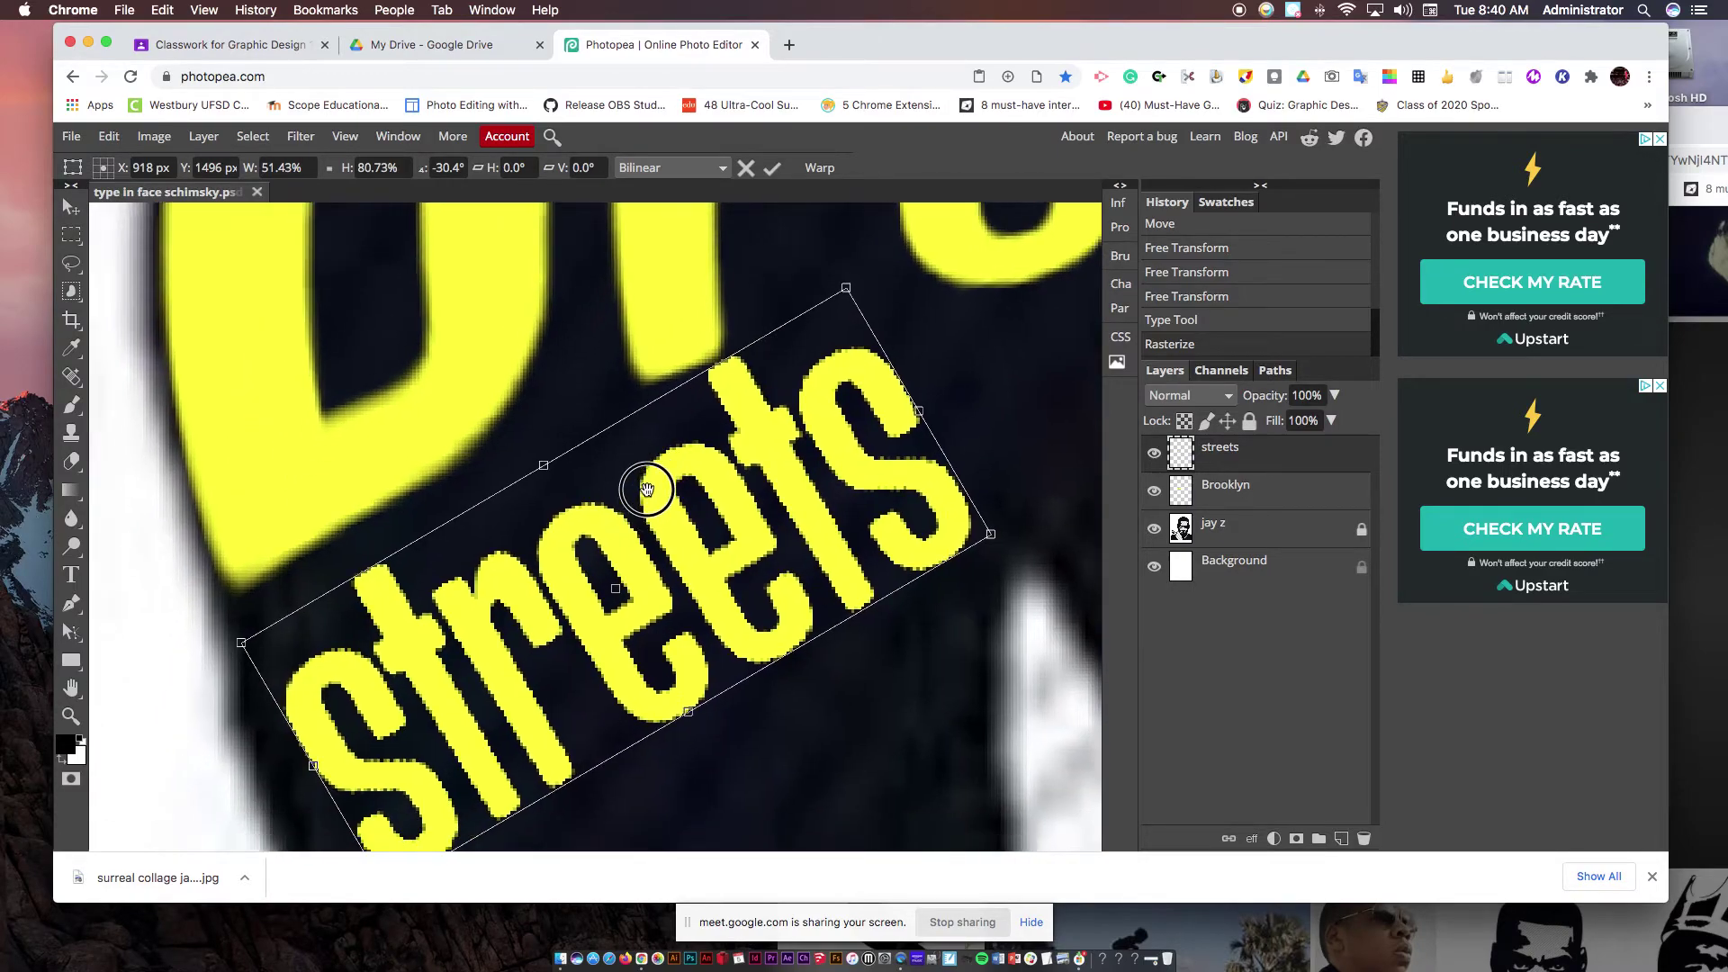
scroll(502, 490, "down", 5)
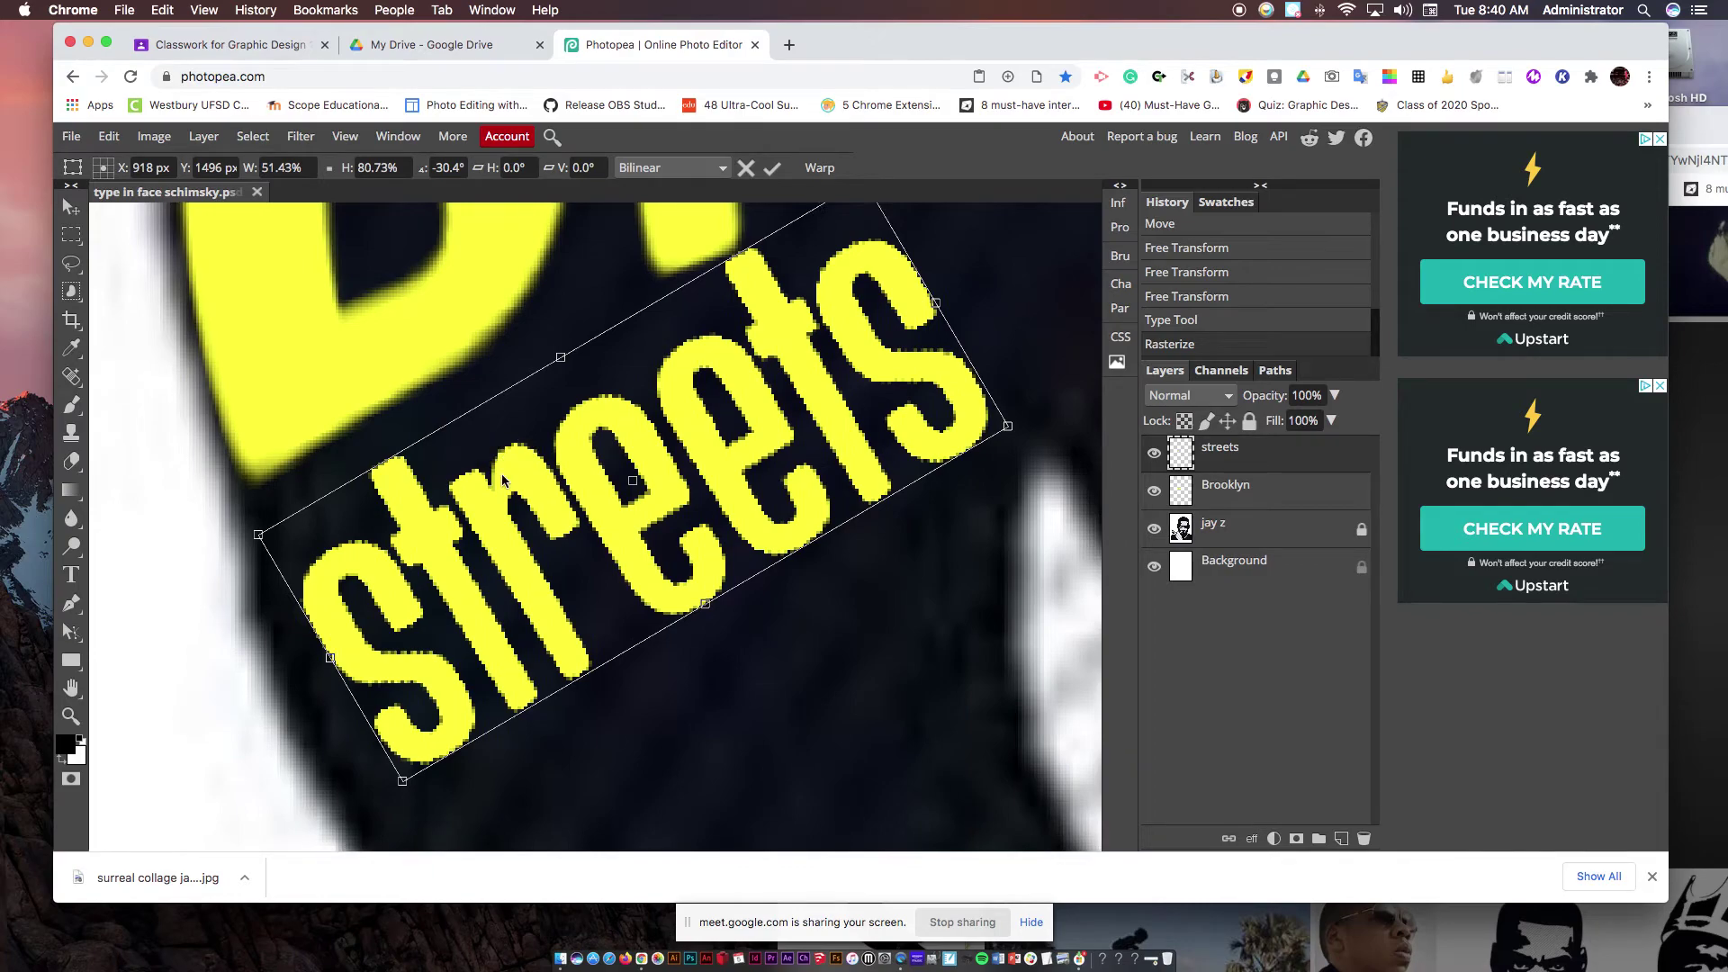
- Warp the streets text: bulge its left side outward, curve its bottom down, and pull the top-left outward
right_click(502, 481)
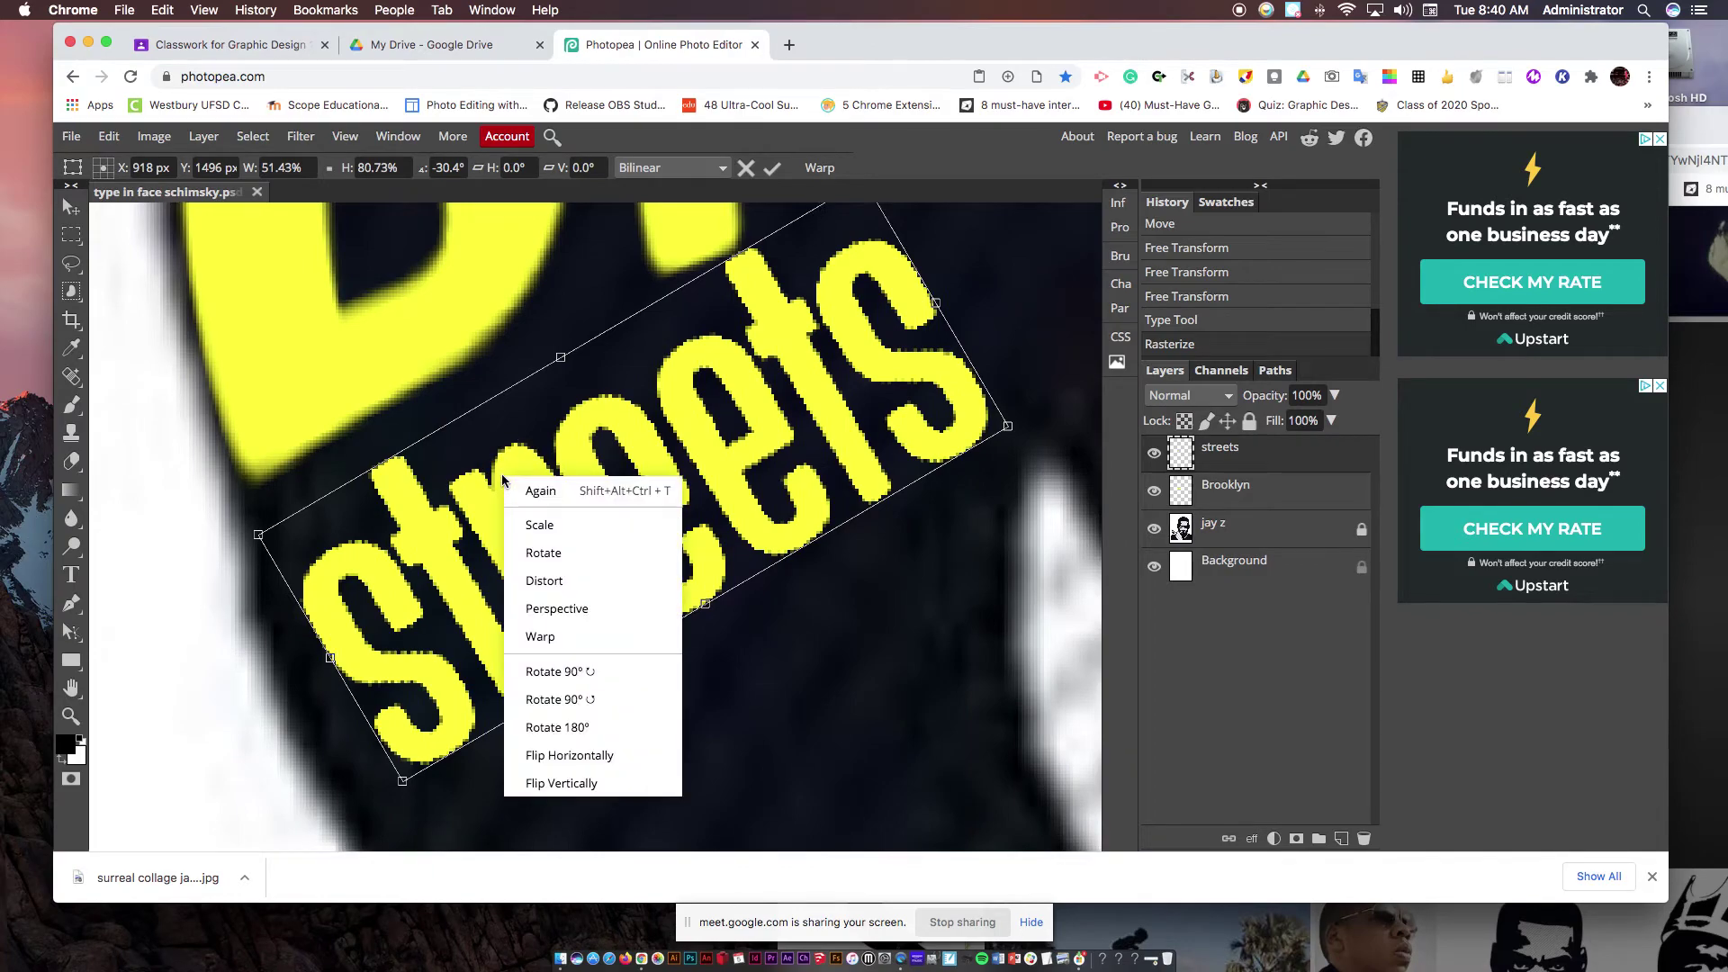
left_click(556, 640)
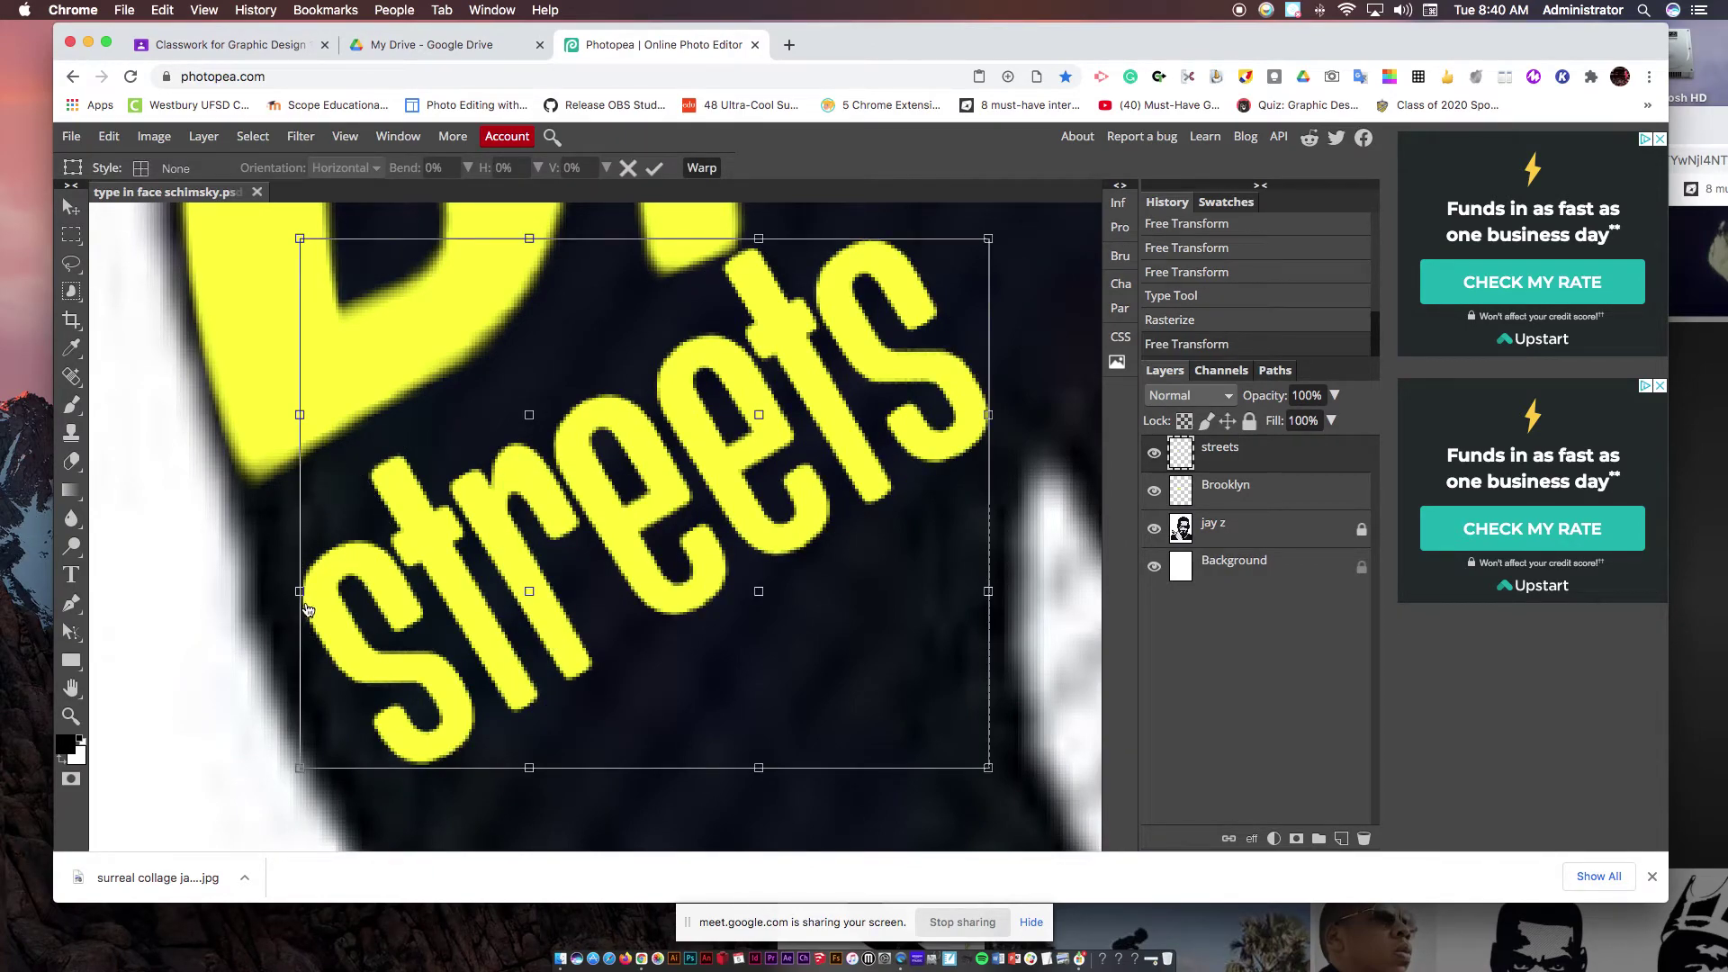
left_click_drag(307, 611, 199, 605)
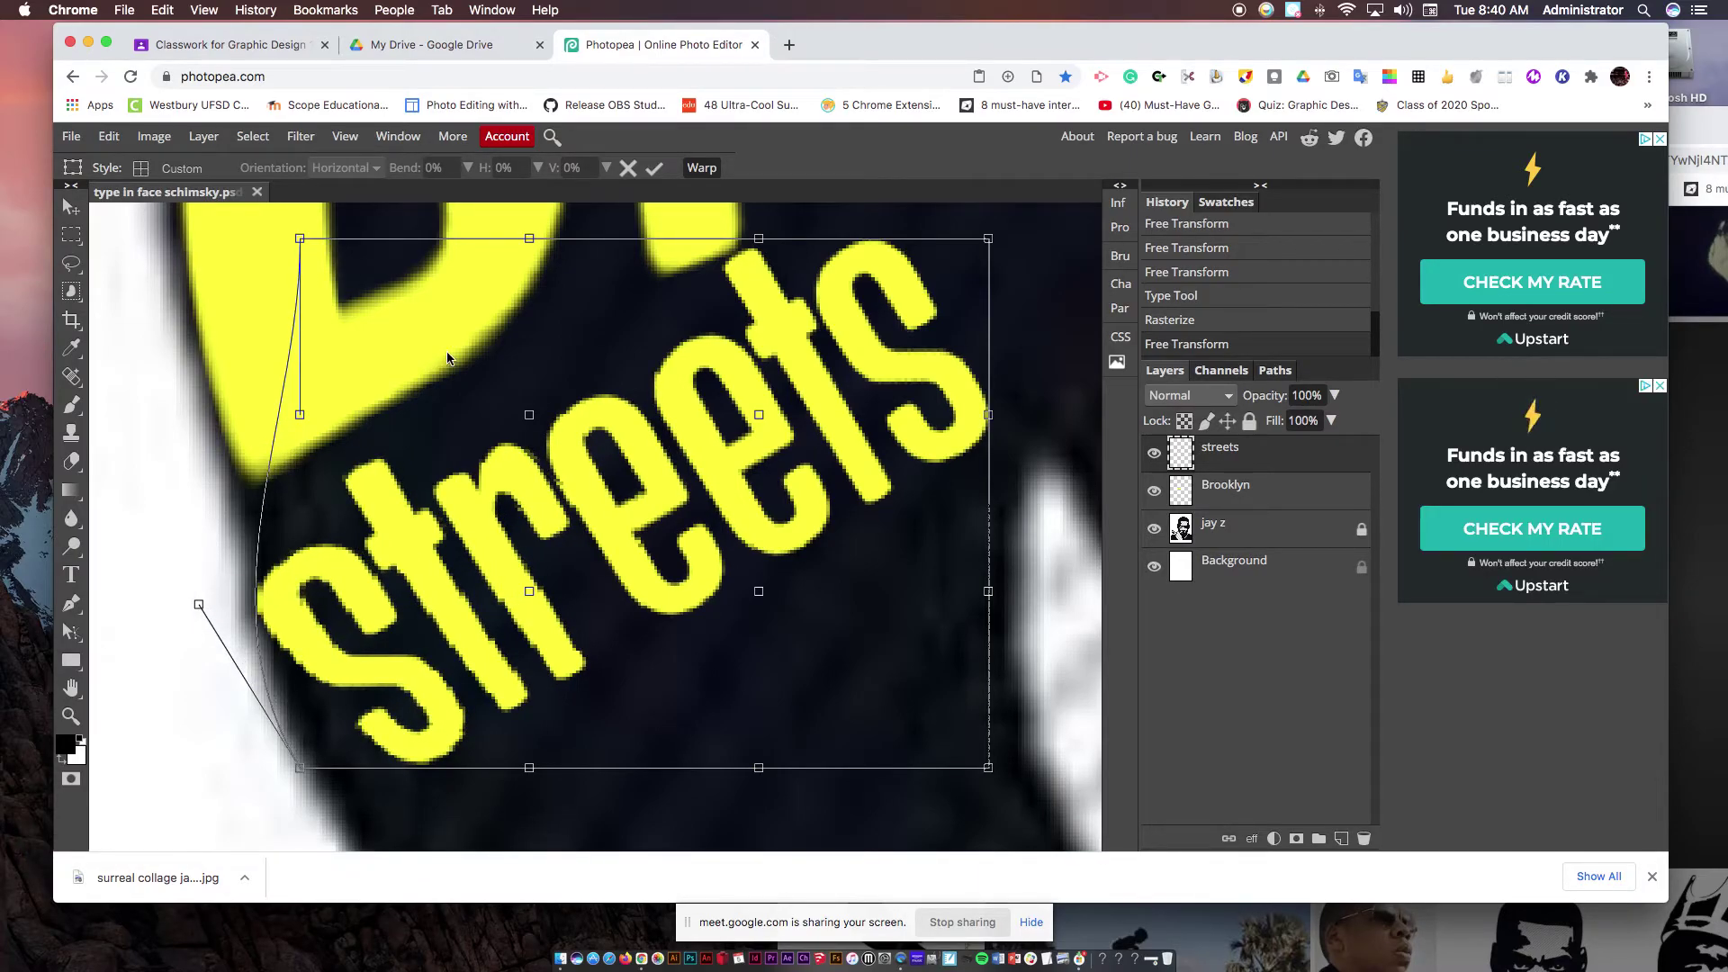
left_click_drag(527, 414, 500, 356)
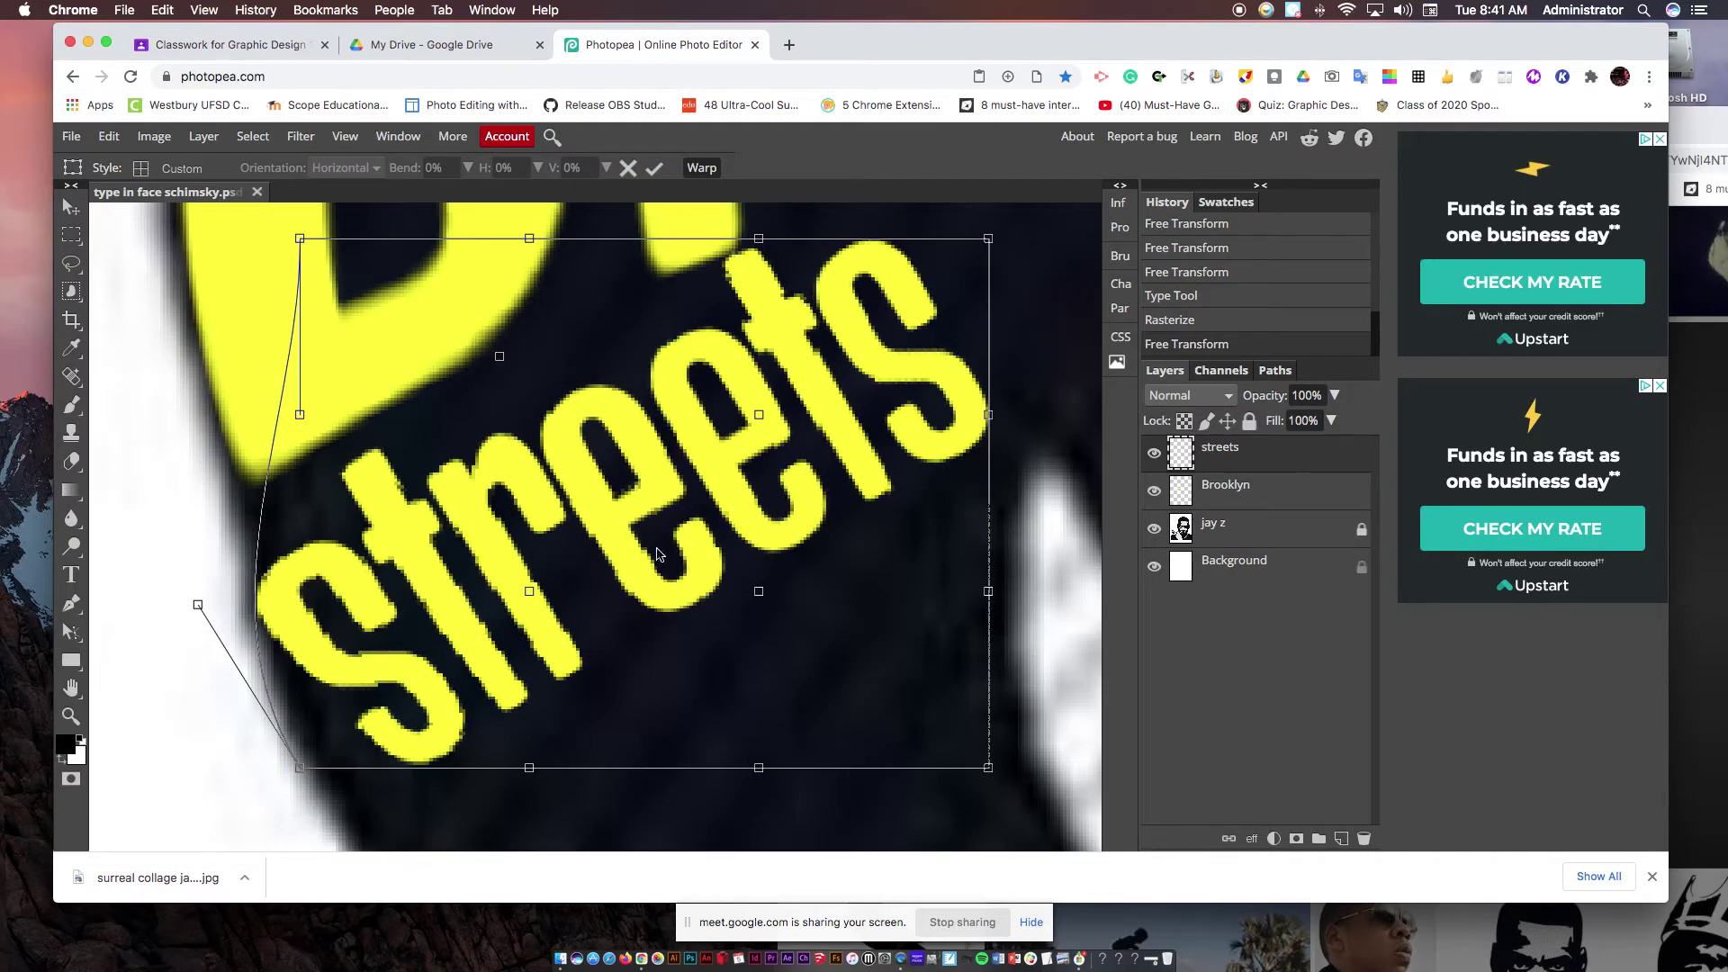
left_click_drag(529, 769, 326, 880)
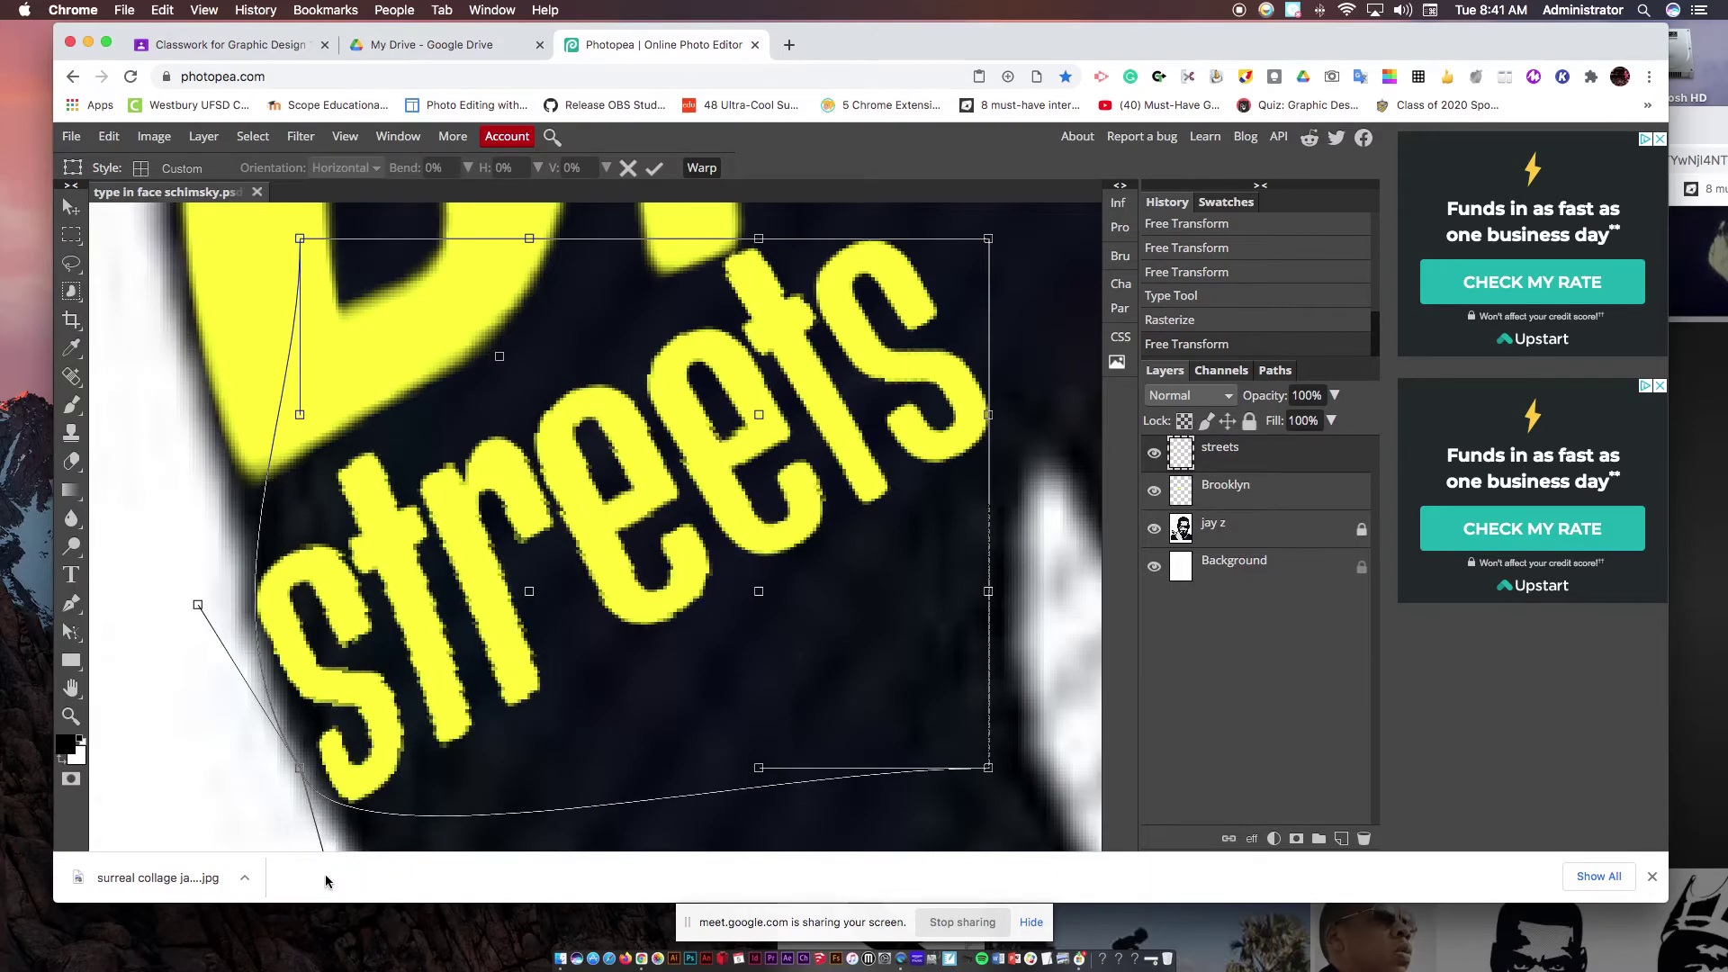
left_click_drag(305, 245, 224, 164)
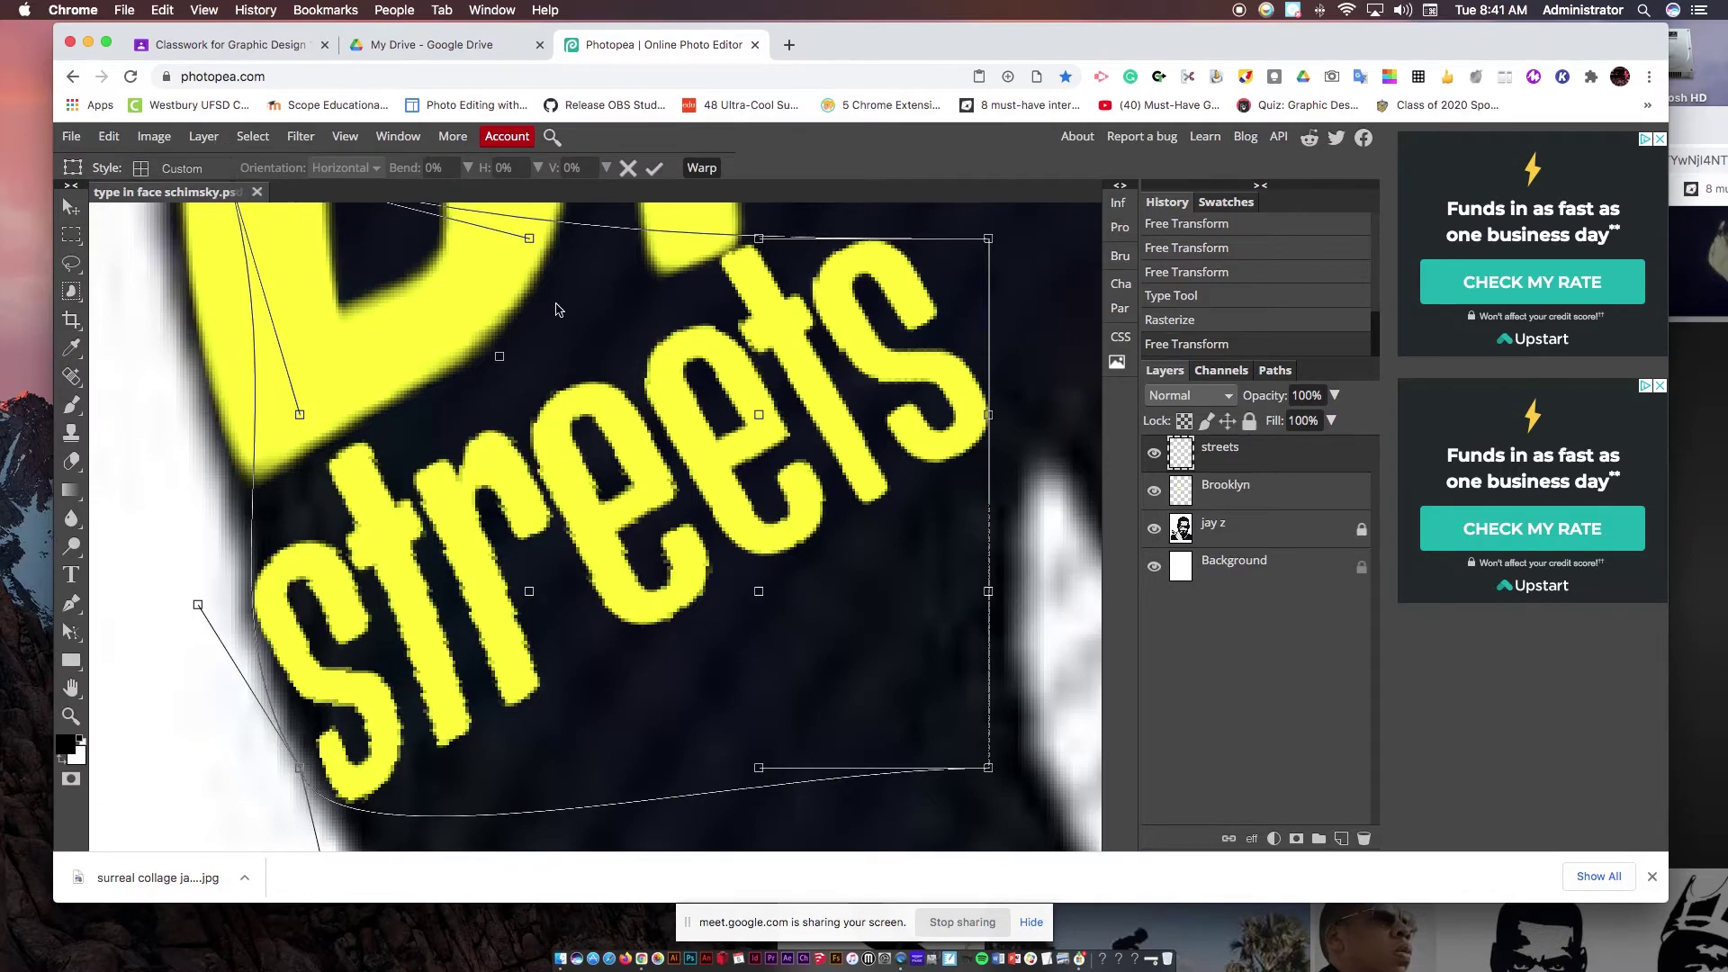
- Apply the streets warp, zoom out, and type a yellow 'Z' on the canvas
left_click(655, 170)
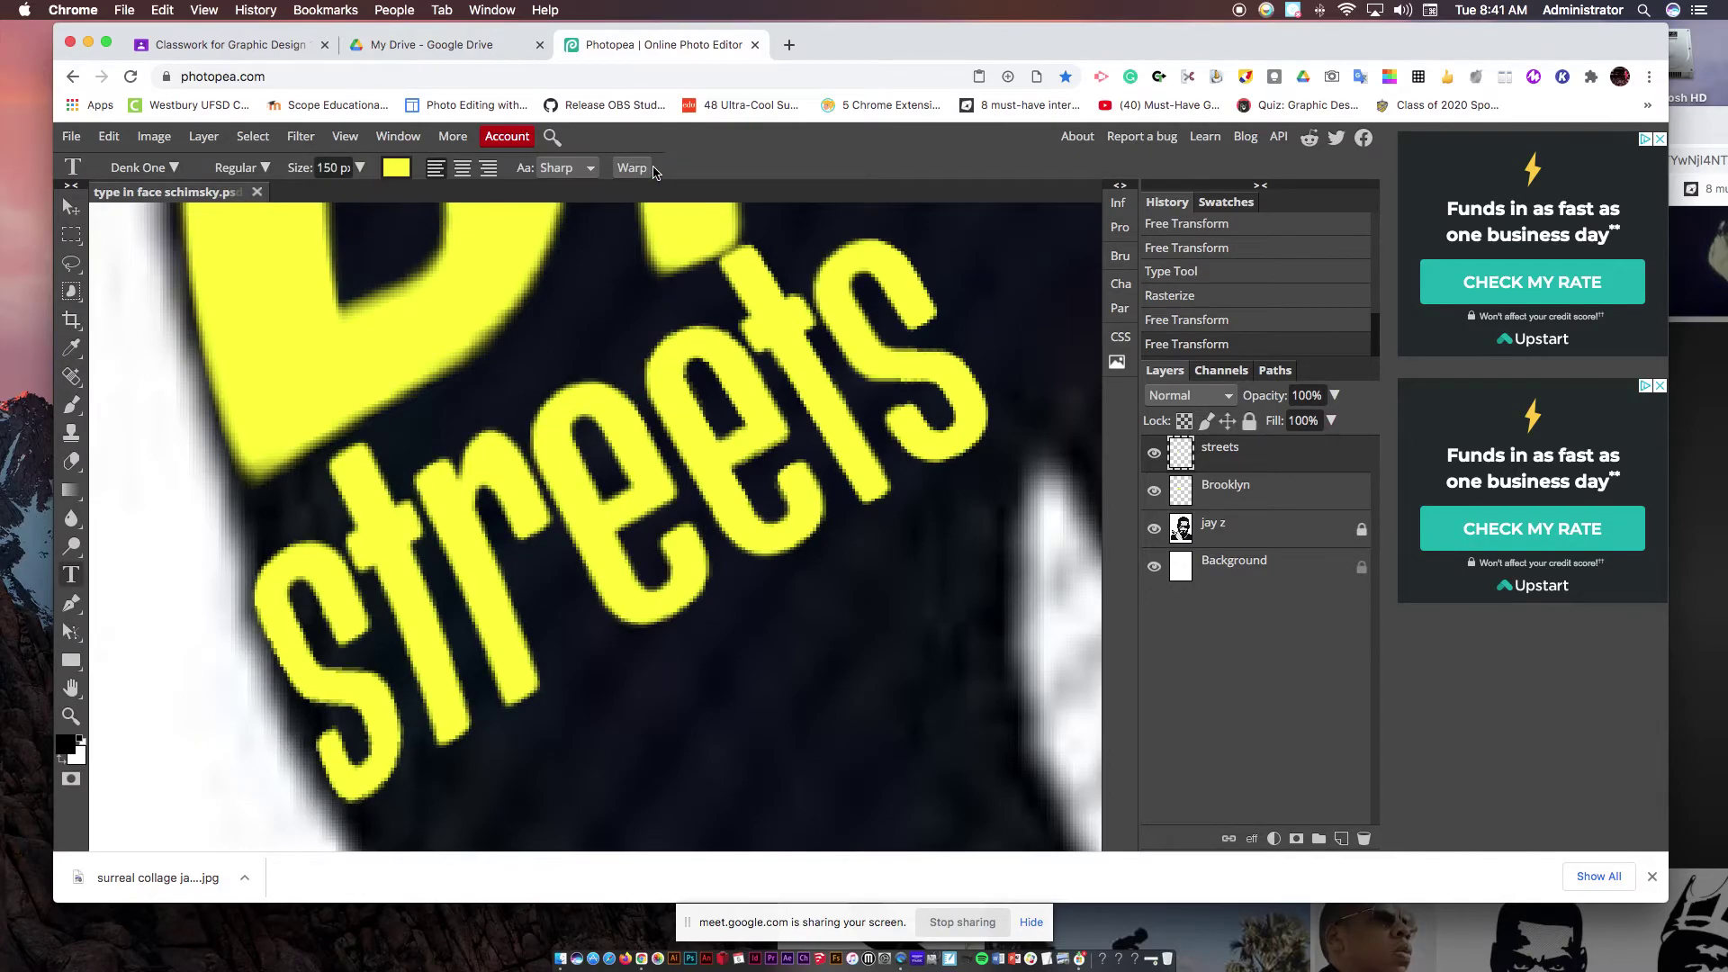
key("super+minus")
key("super+minus")
key("super+minus")
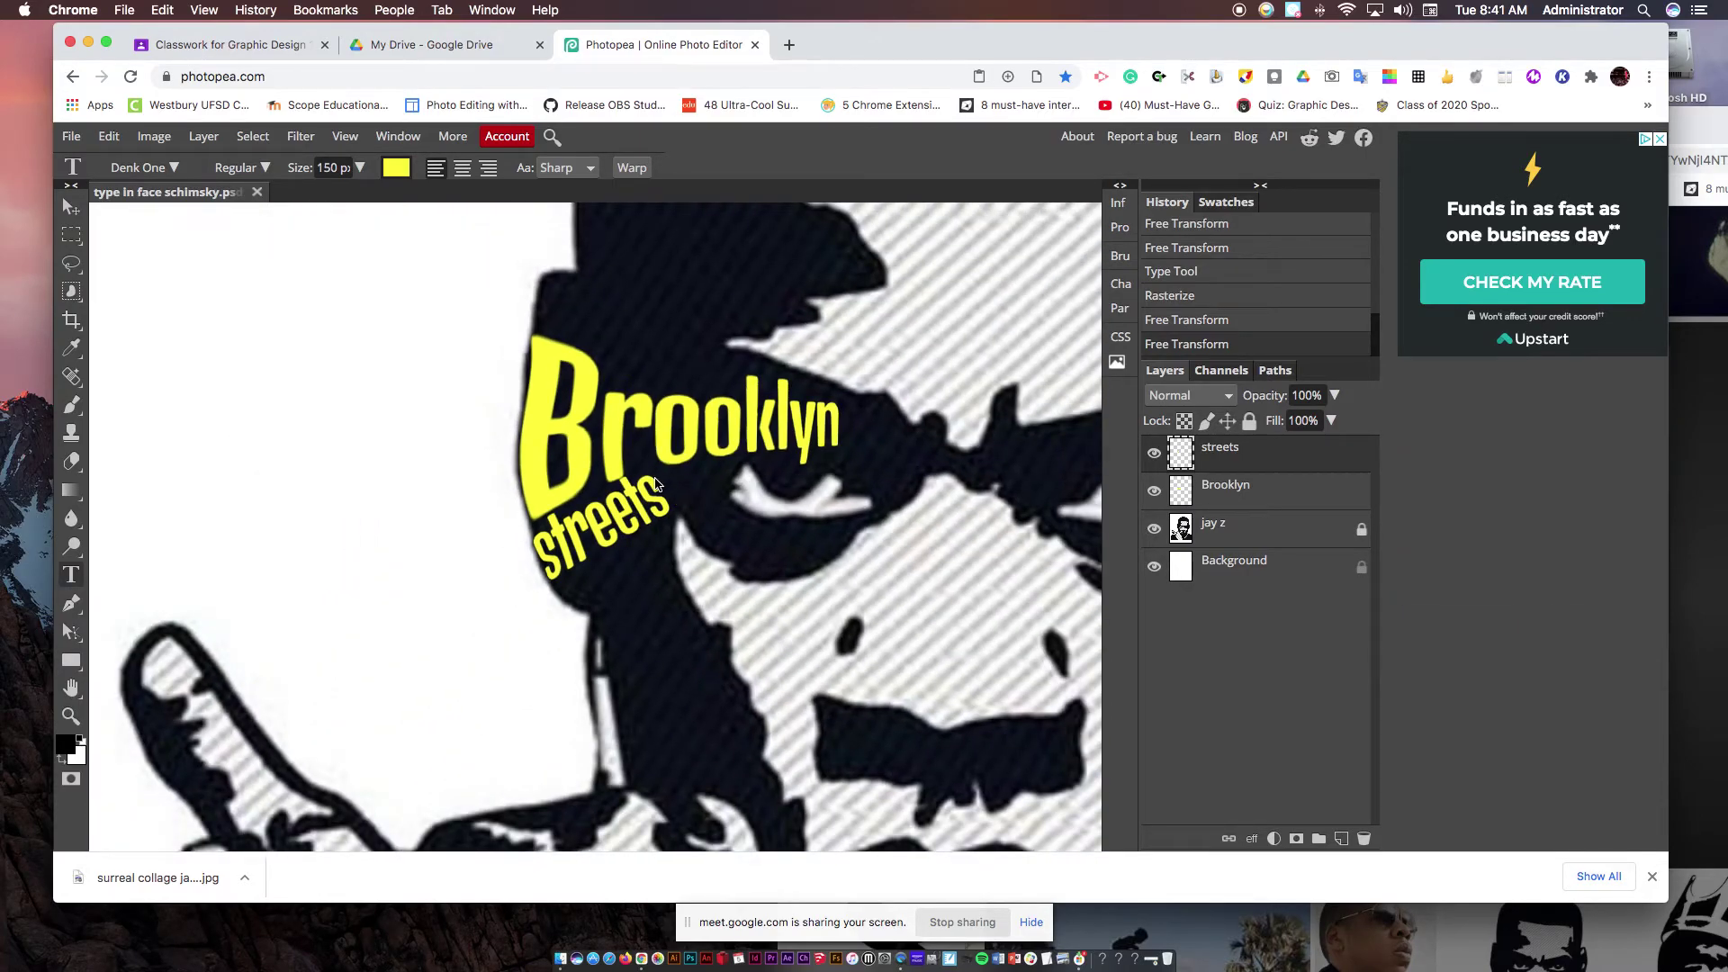
scroll(556, 426, "up", 6)
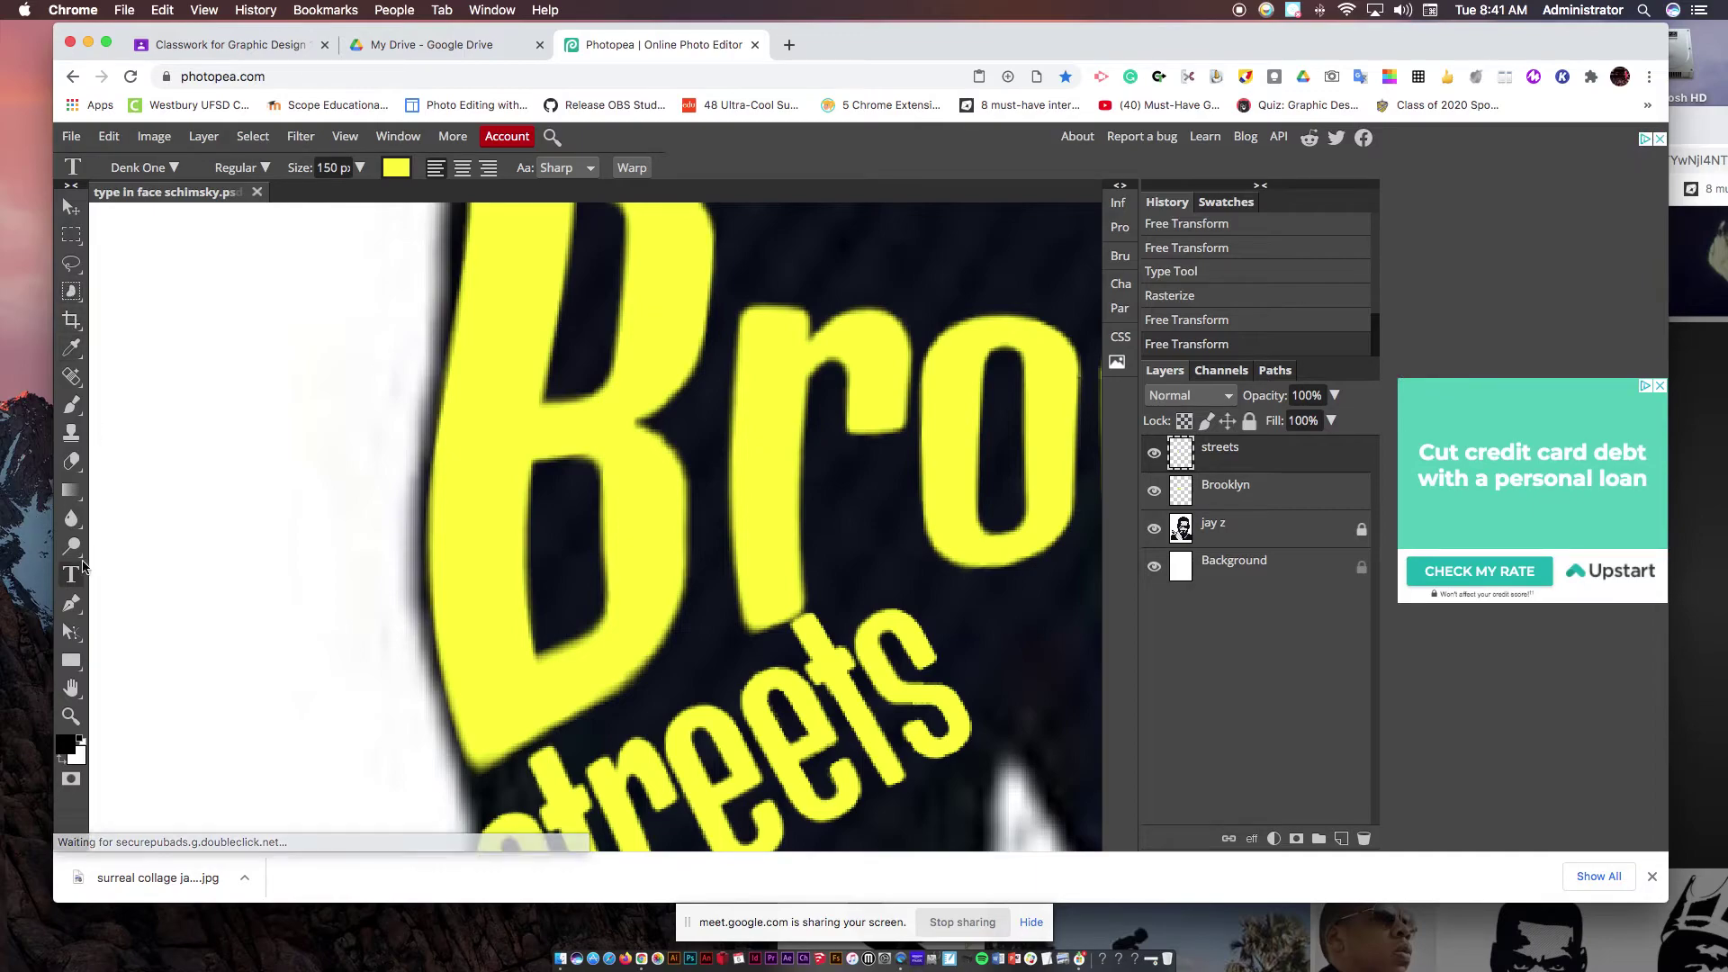
left_click(260, 488)
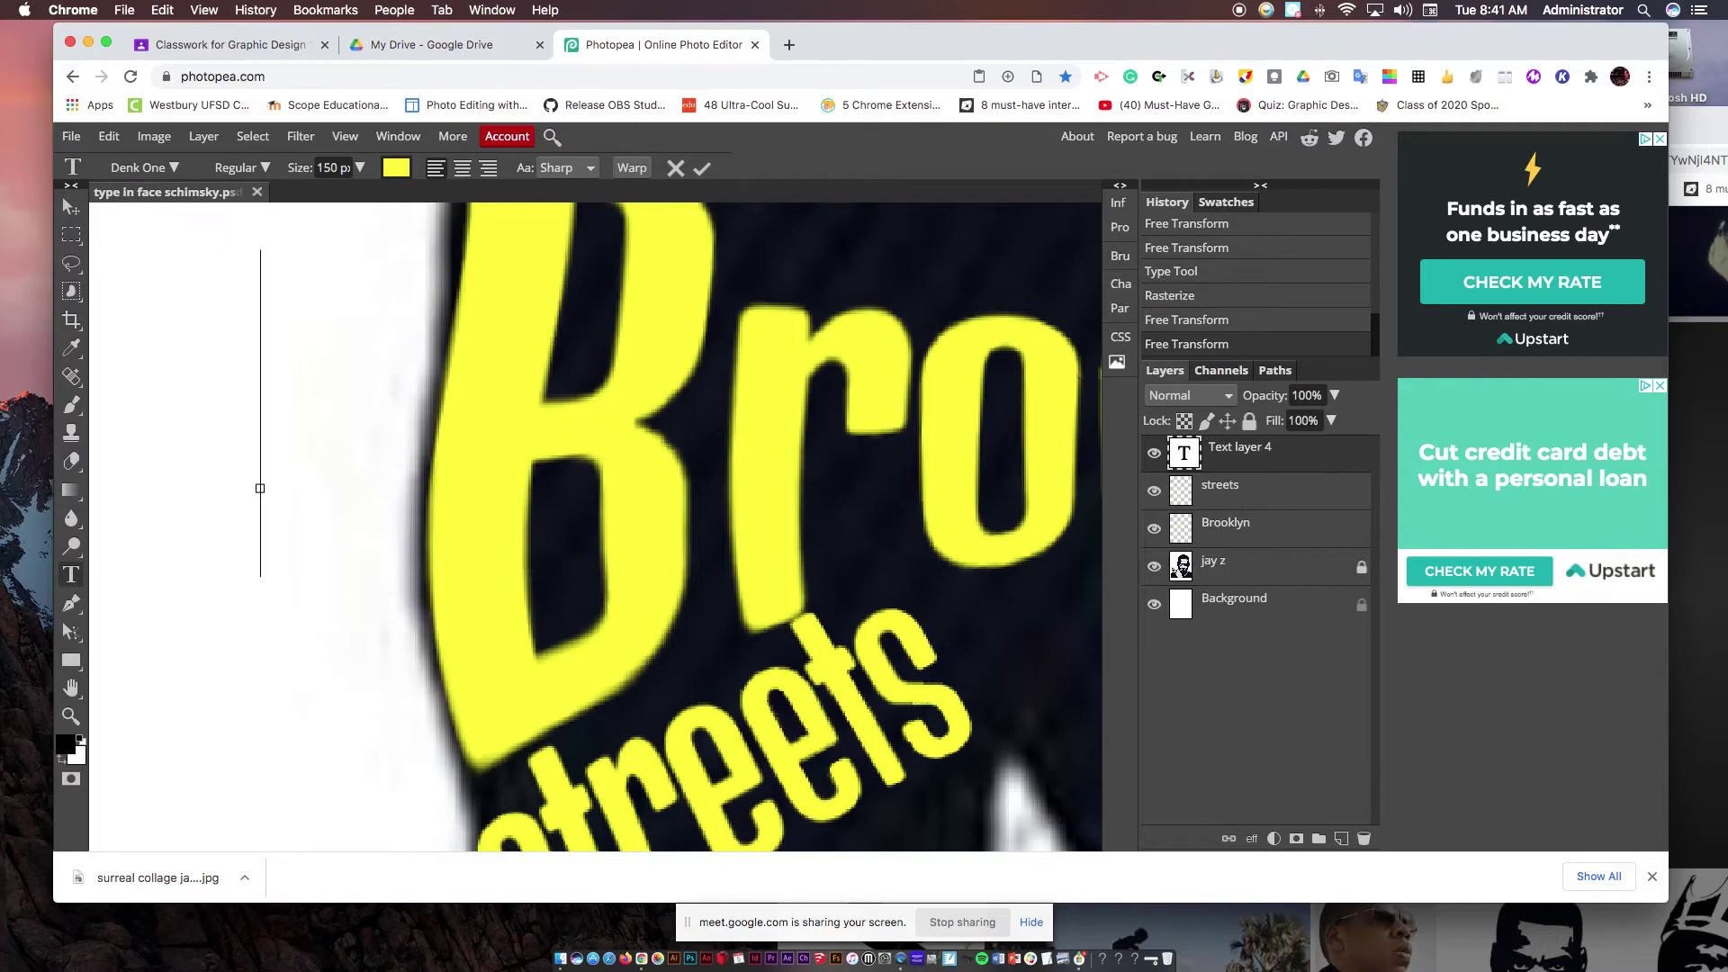
type("Z")
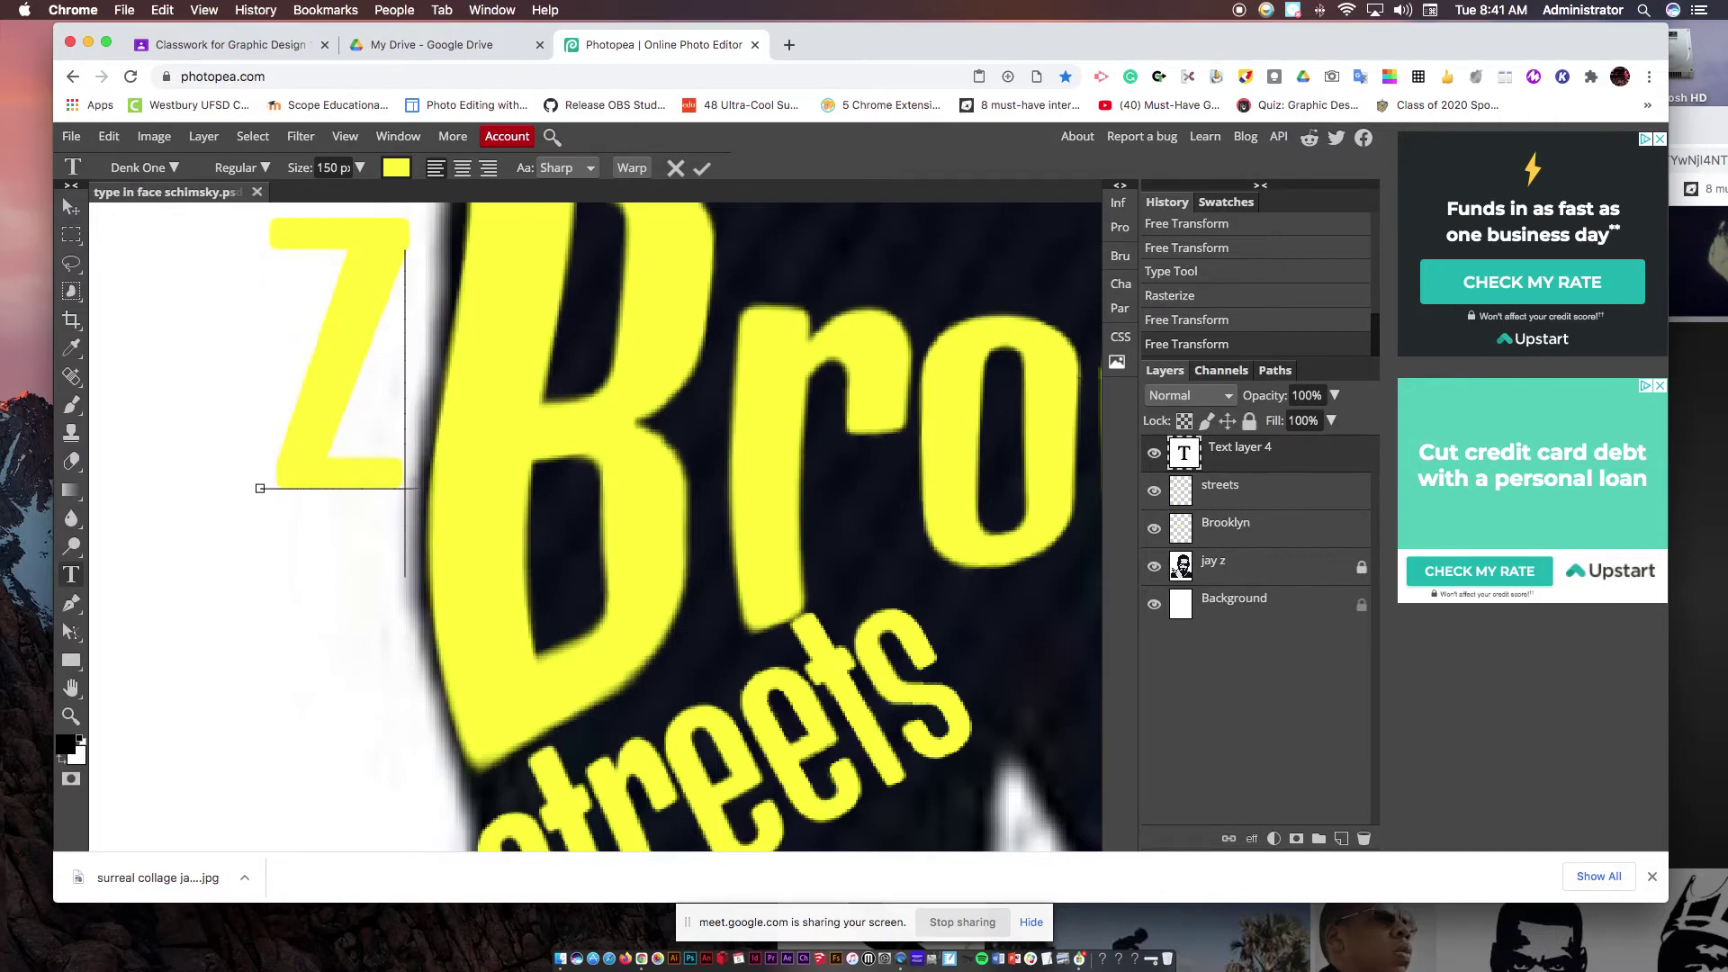
left_click(1290, 454)
- Rasterize the Z layer, then move it onto the 'Bro' lettering and shrink it to about half size
right_click(1292, 451)
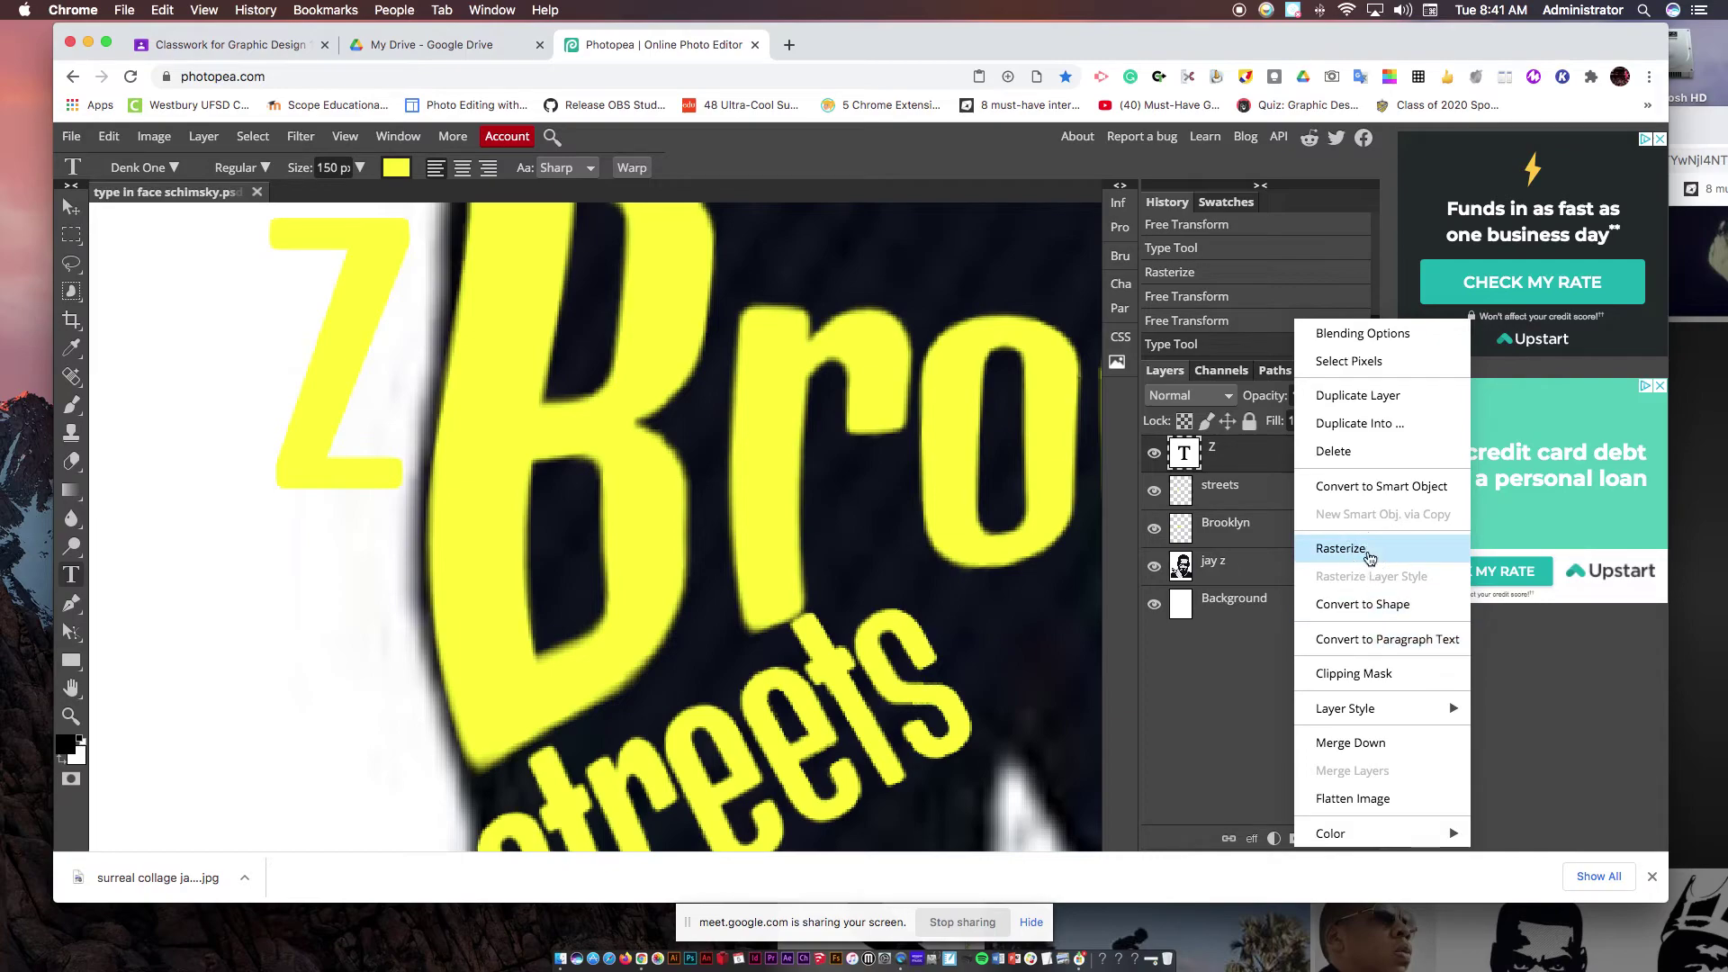
left_click(1341, 548)
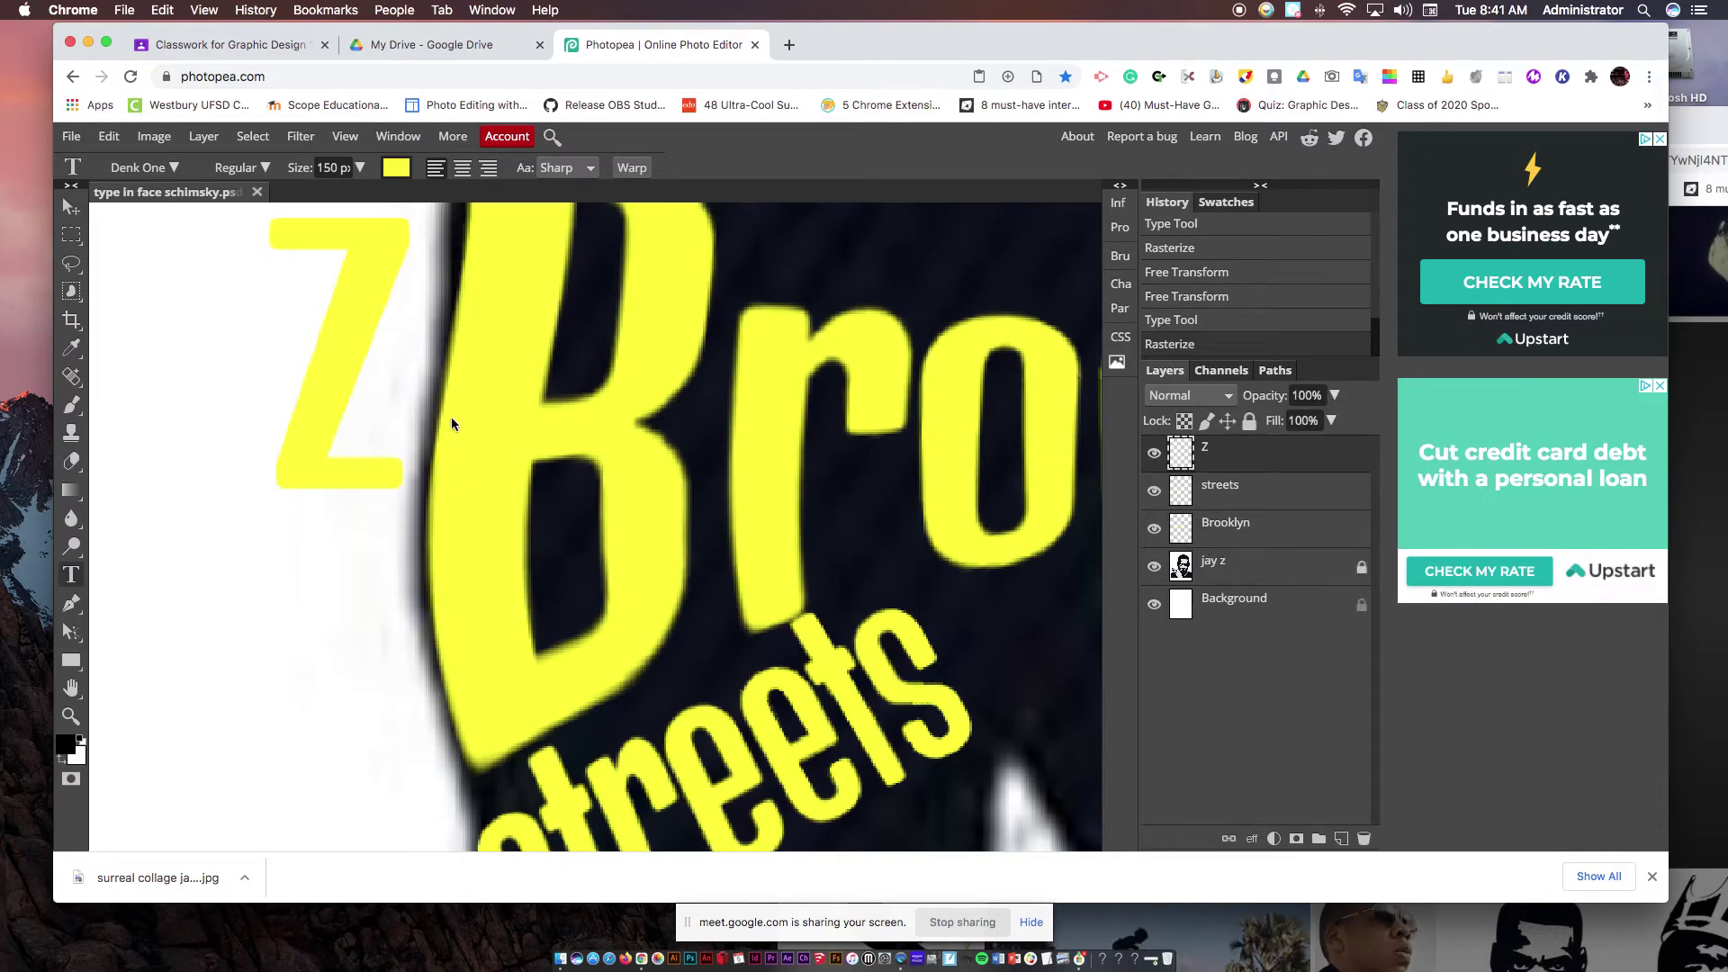
key("super+alt+t")
left_click_drag(381, 328, 873, 499)
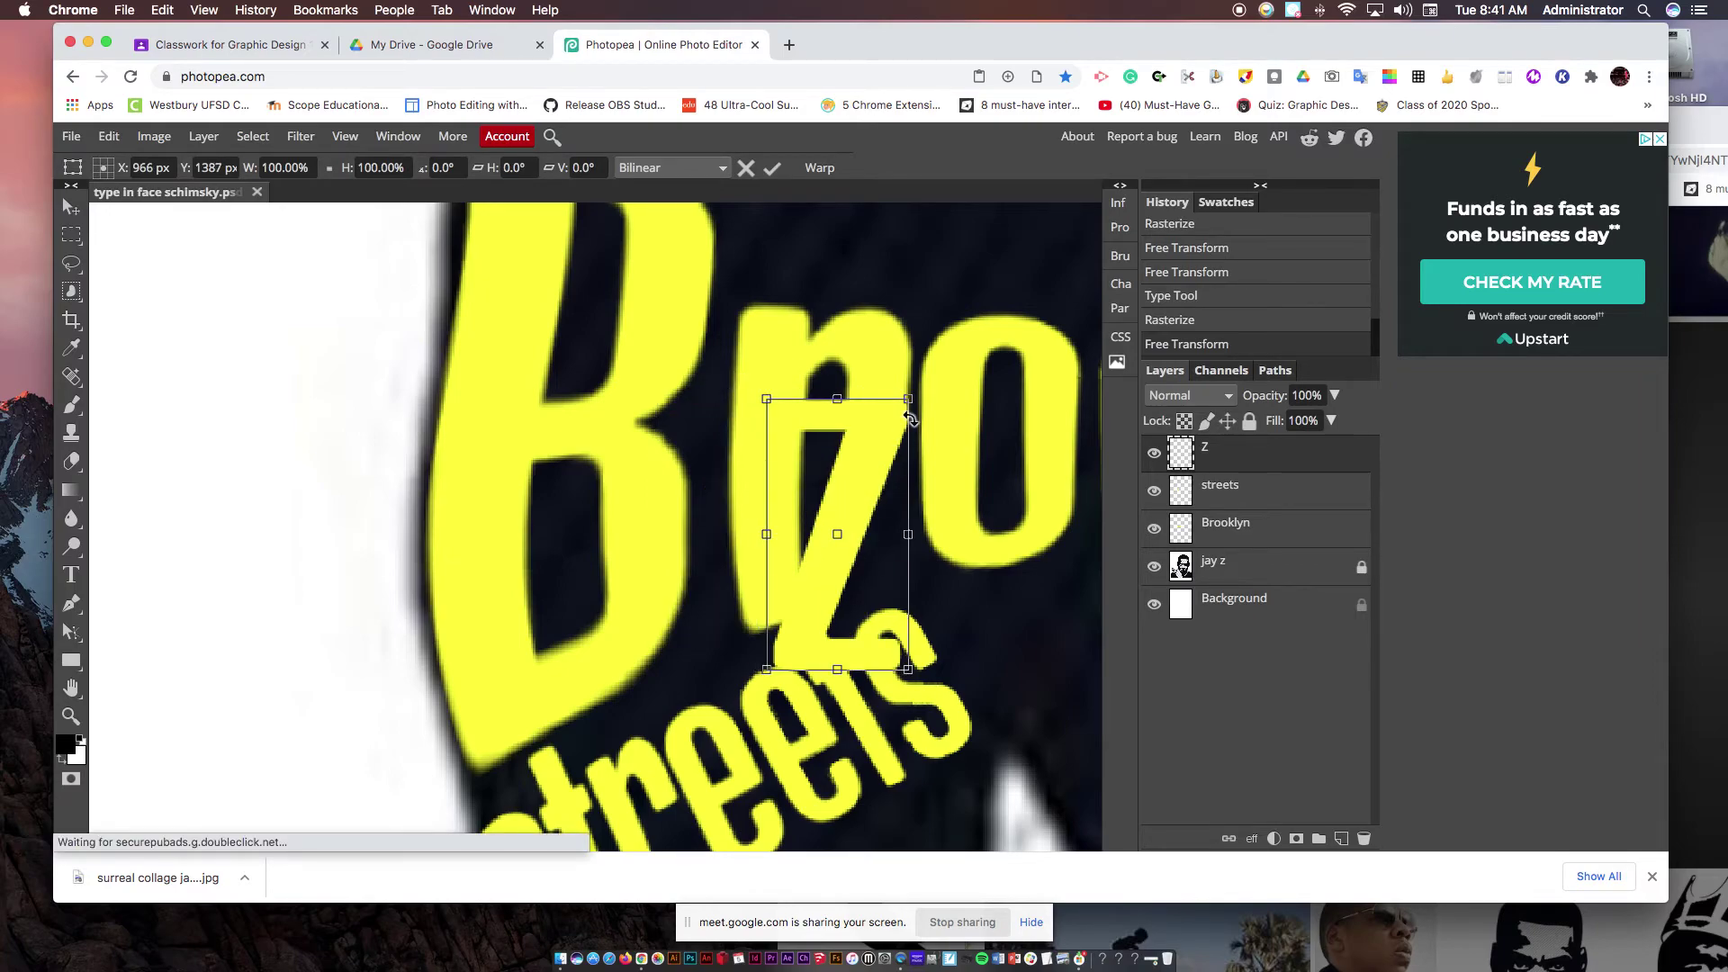
left_click_drag(909, 395, 871, 493)
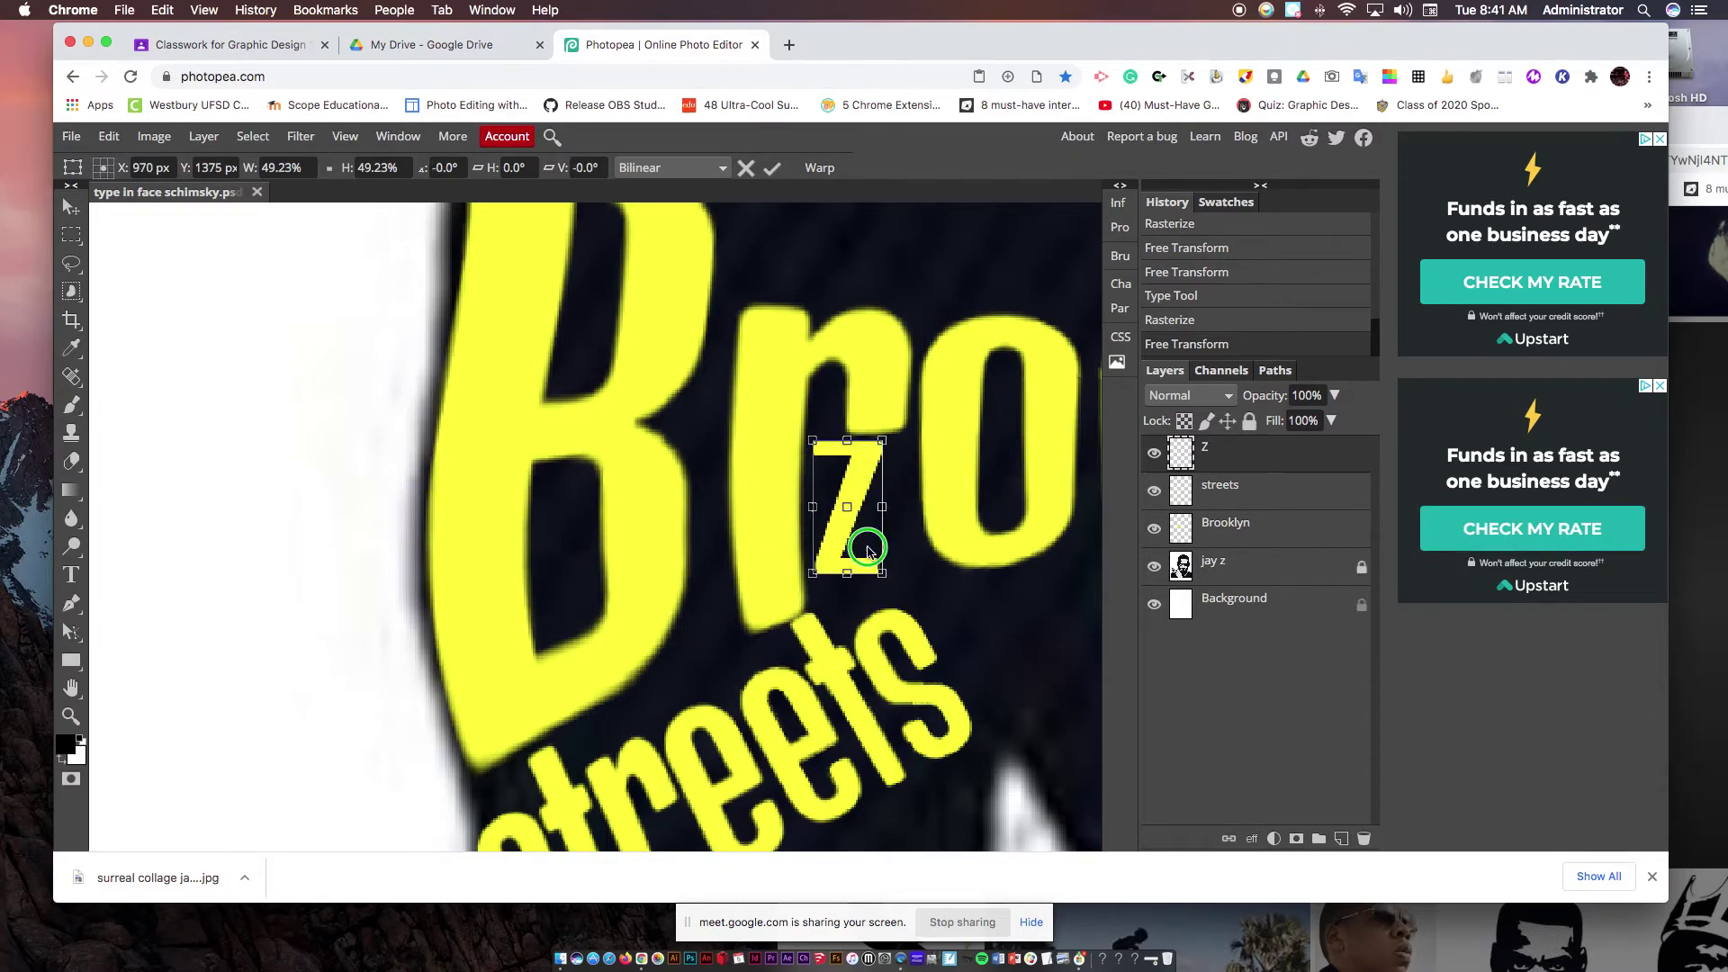
- Distort the Z's corners so it skews between Brooklyn's r and o, then apply it
right_click(871, 529)
left_click(906, 633)
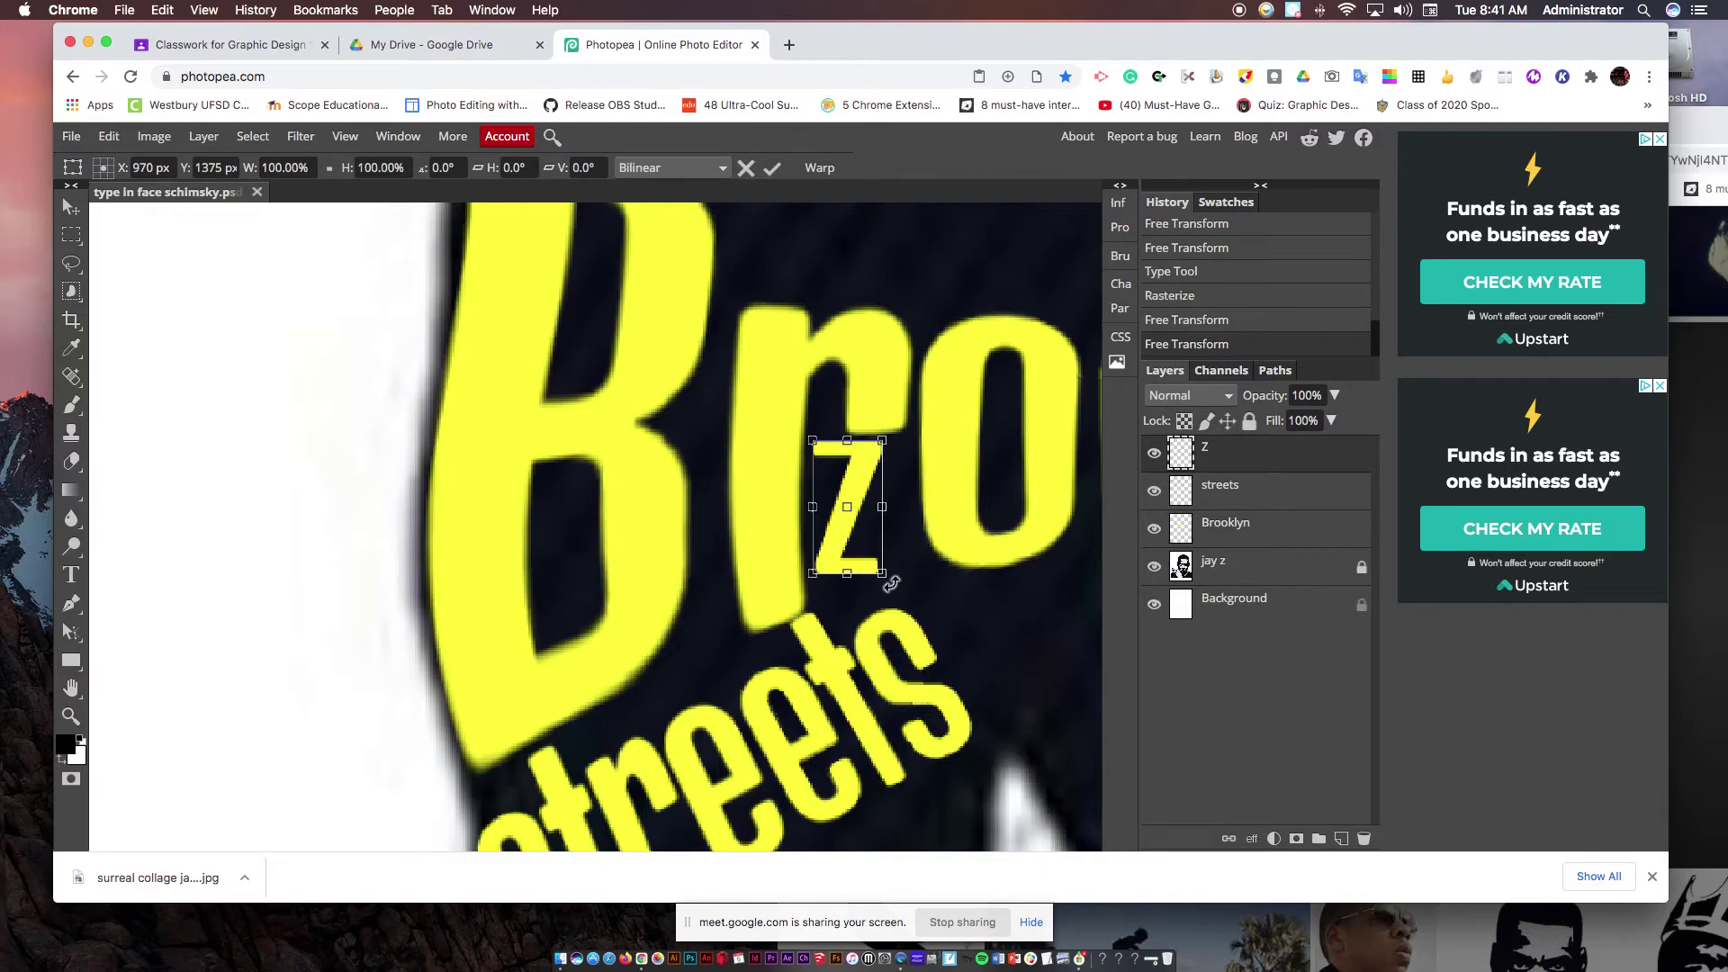
left_click_drag(899, 579, 980, 626)
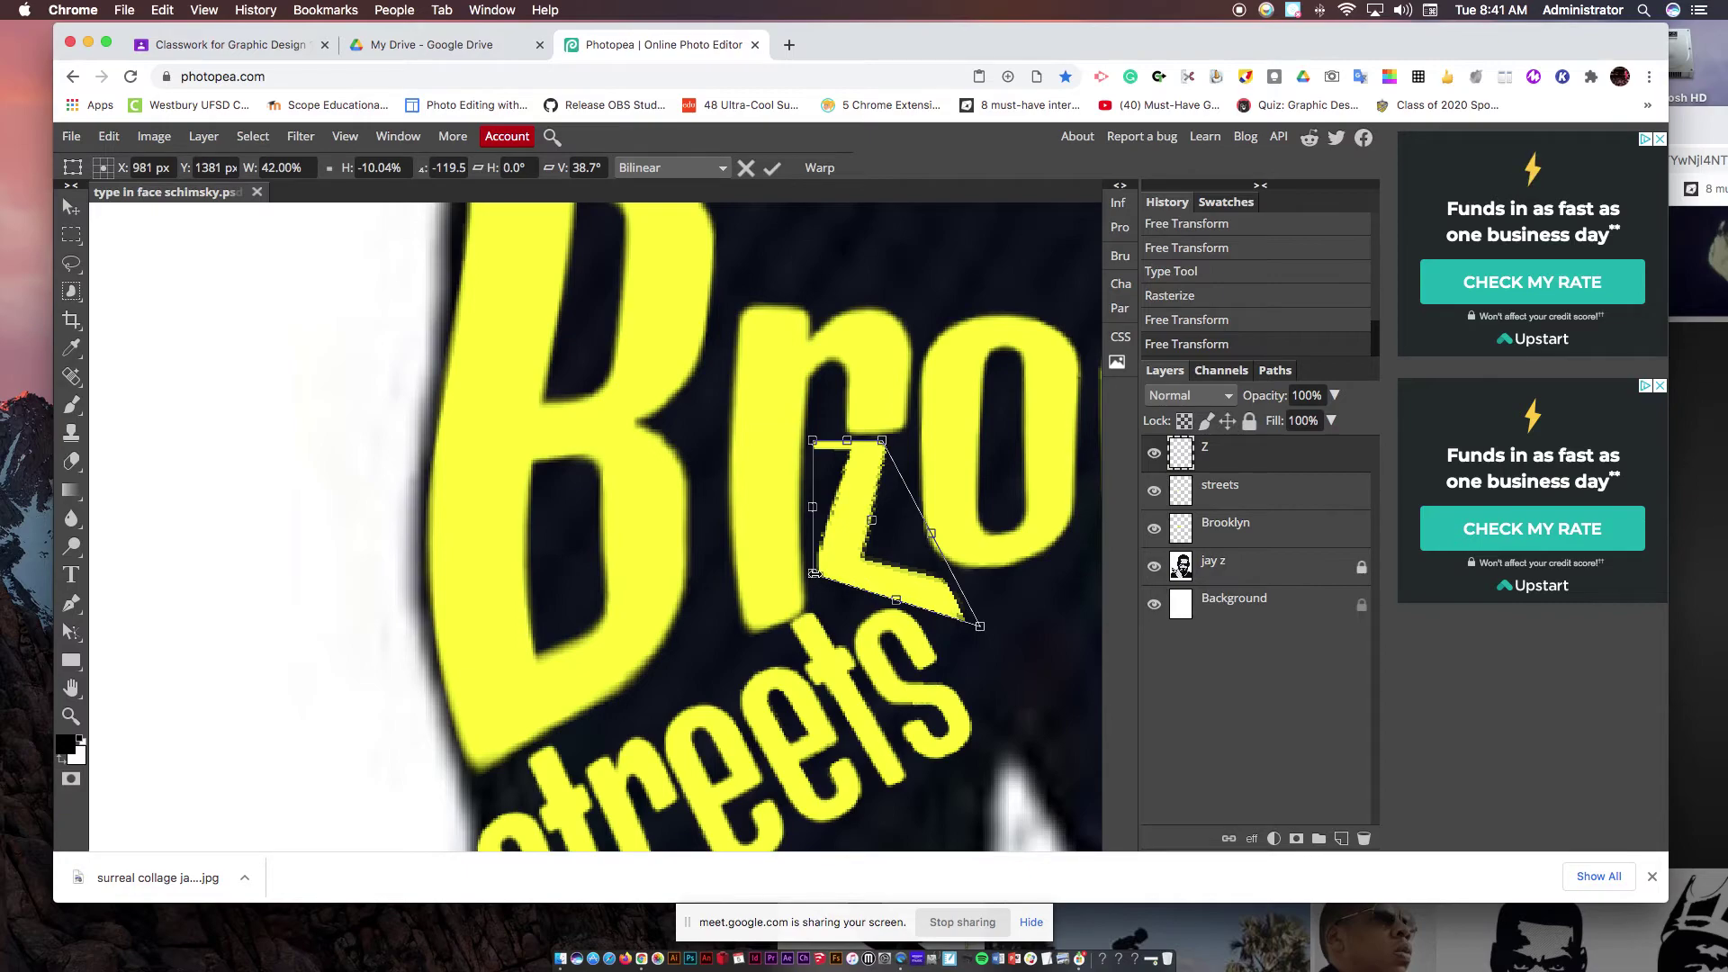
left_click_drag(813, 574, 816, 585)
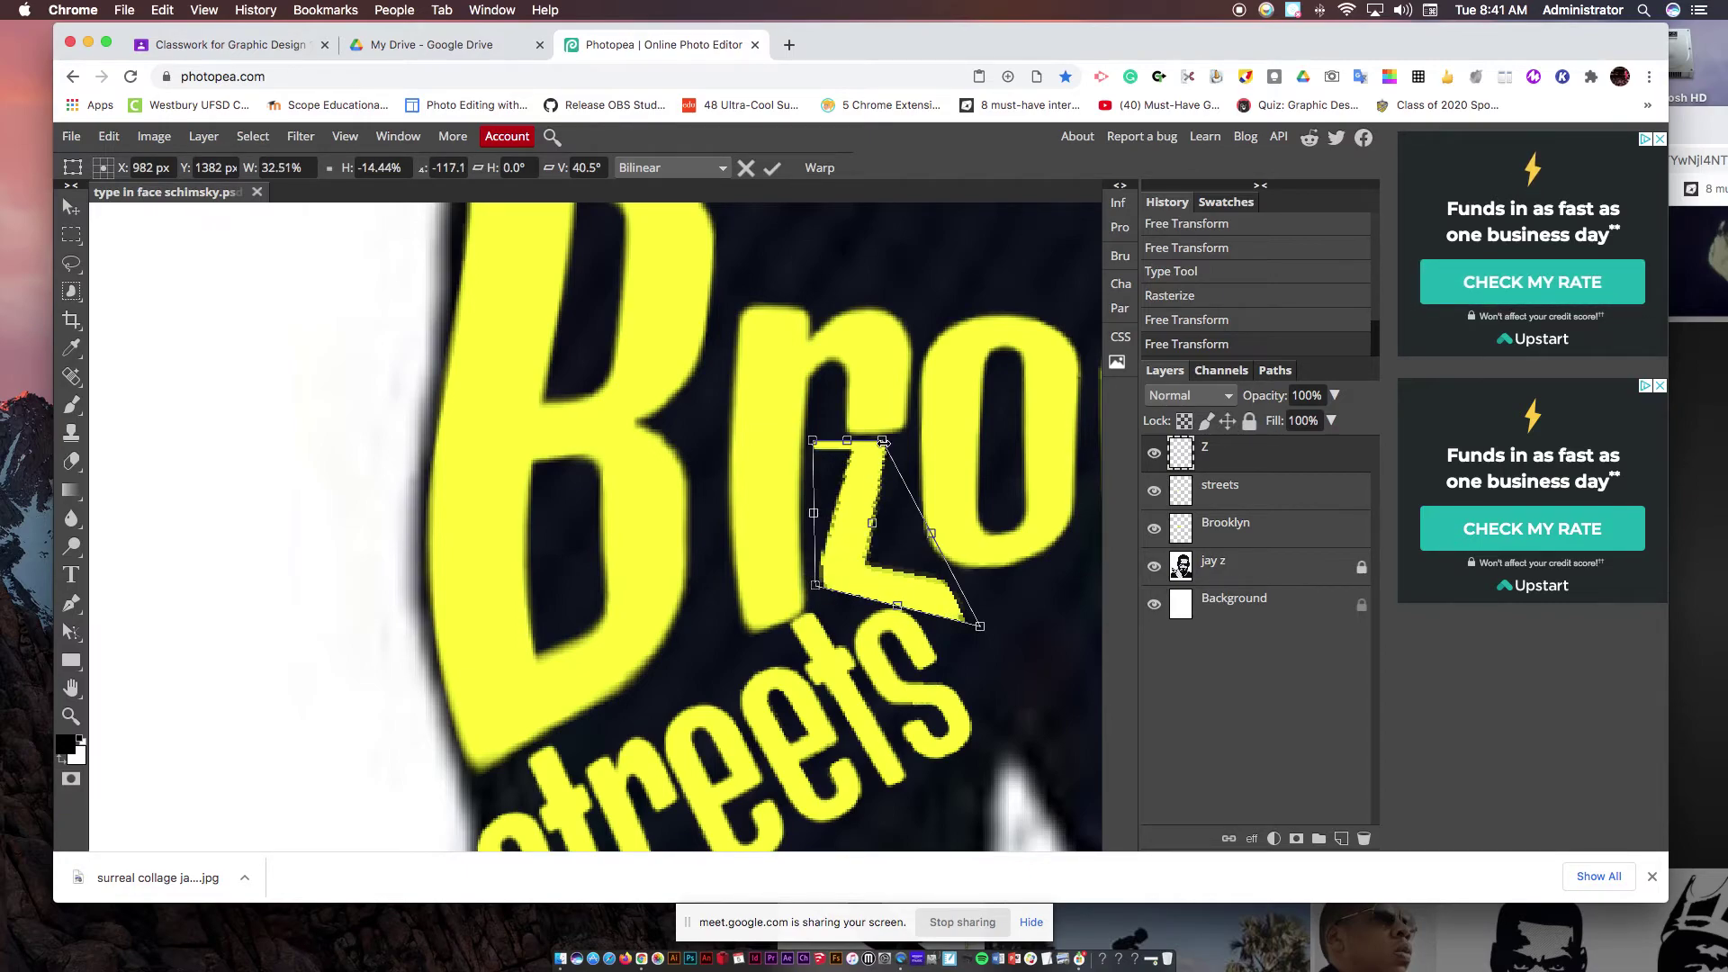
left_click_drag(883, 442, 911, 442)
key("Return")
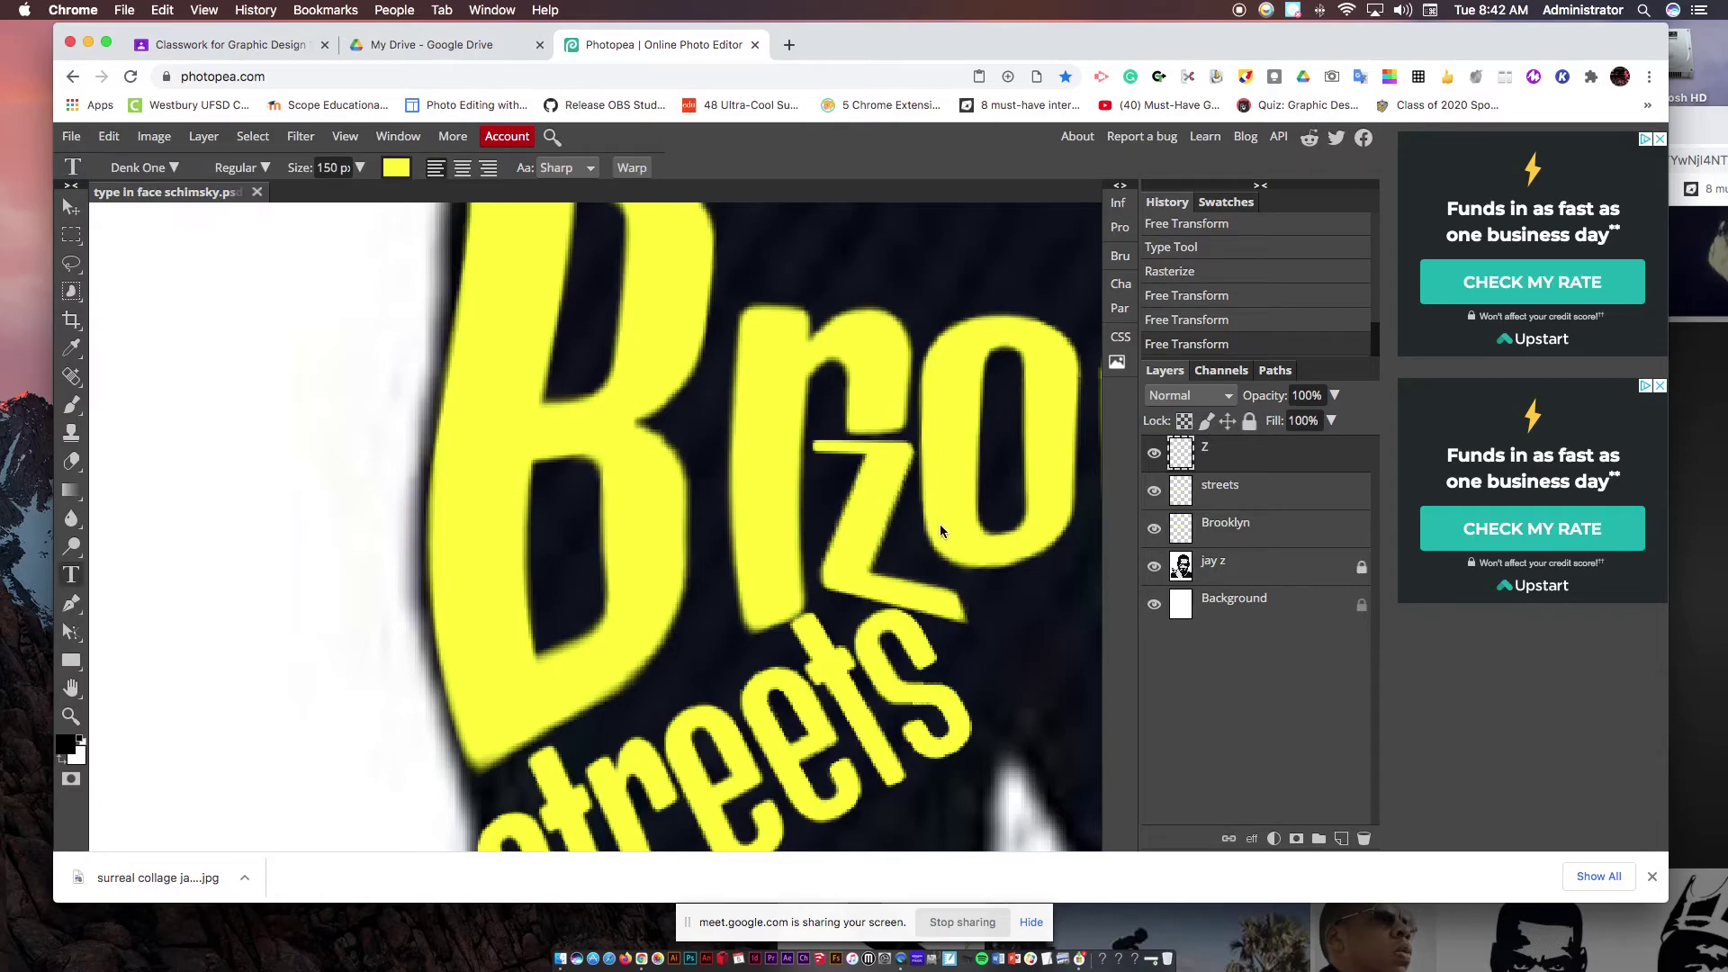
key("super+minus")
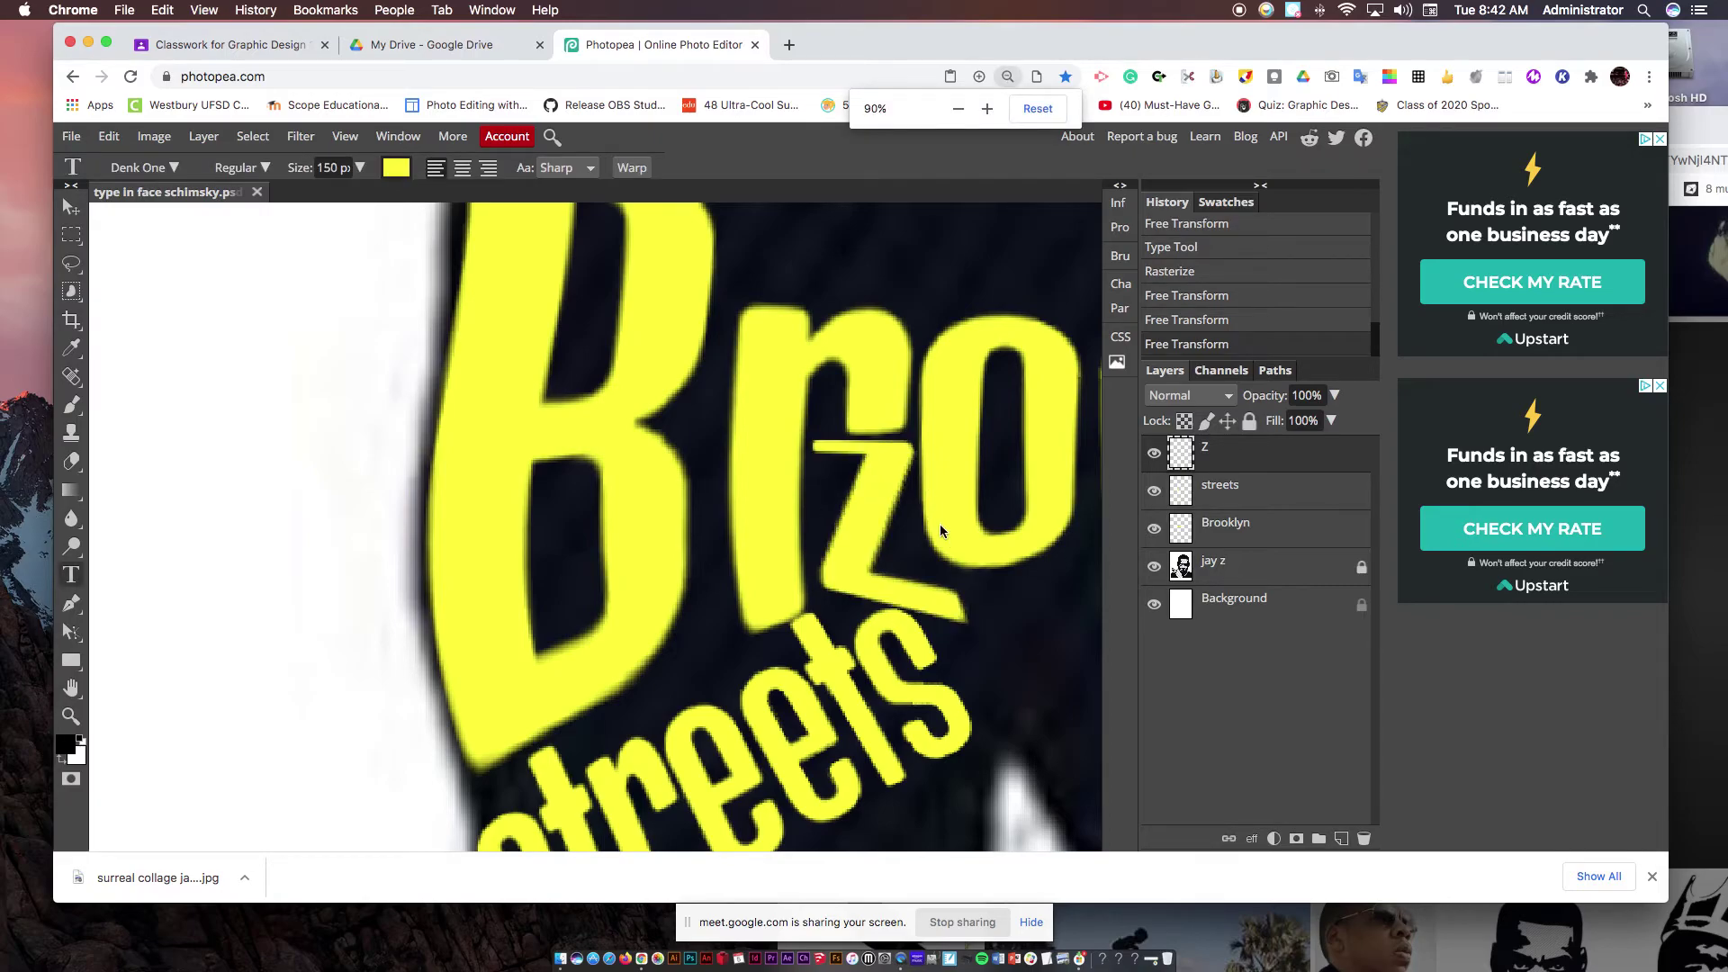
- Fit the whole poster in the window with View > Fit The Area
key("super+equal")
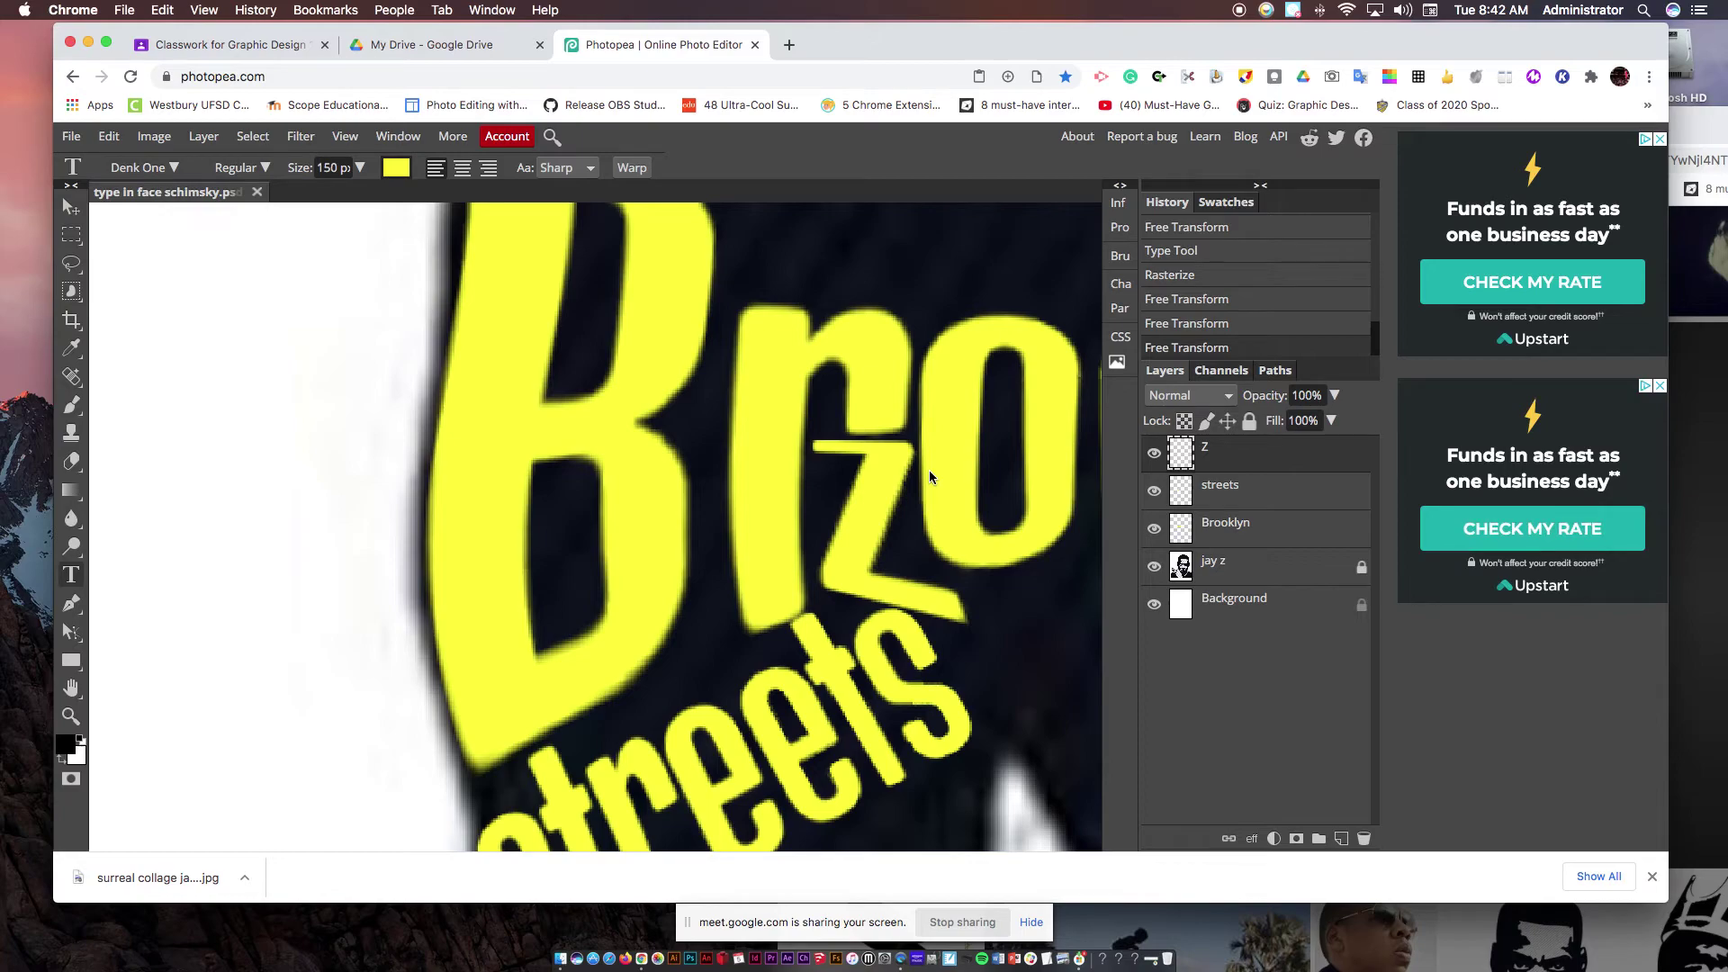
left_click(344, 138)
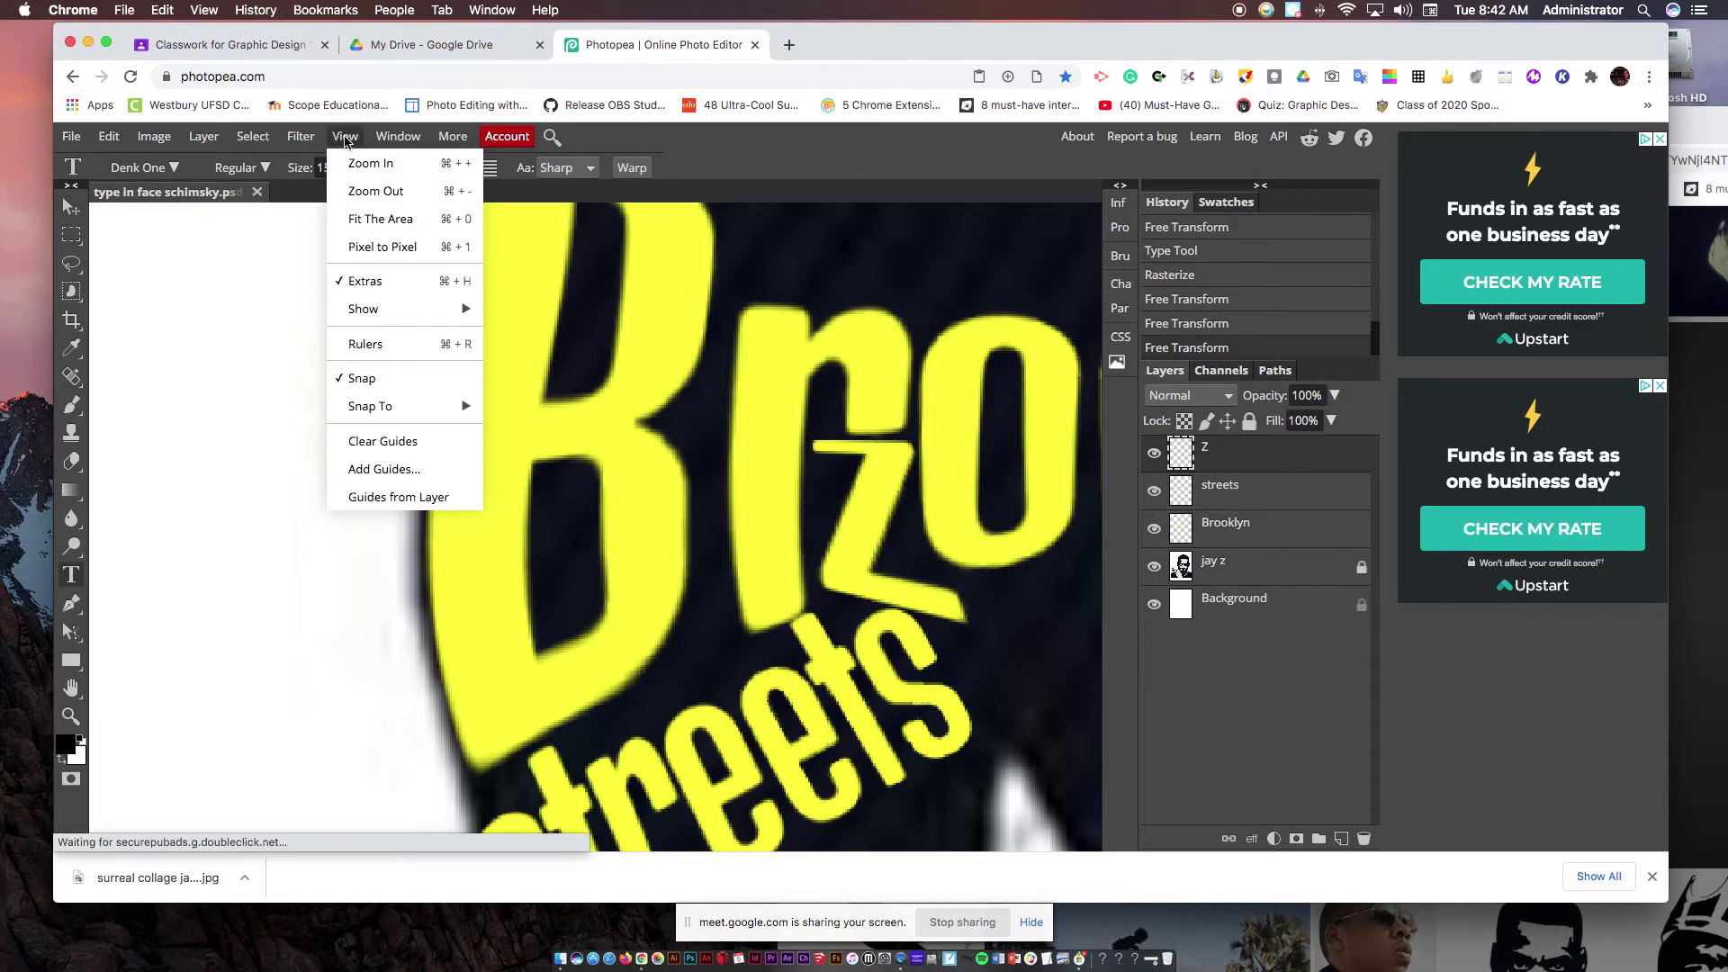
left_click(367, 218)
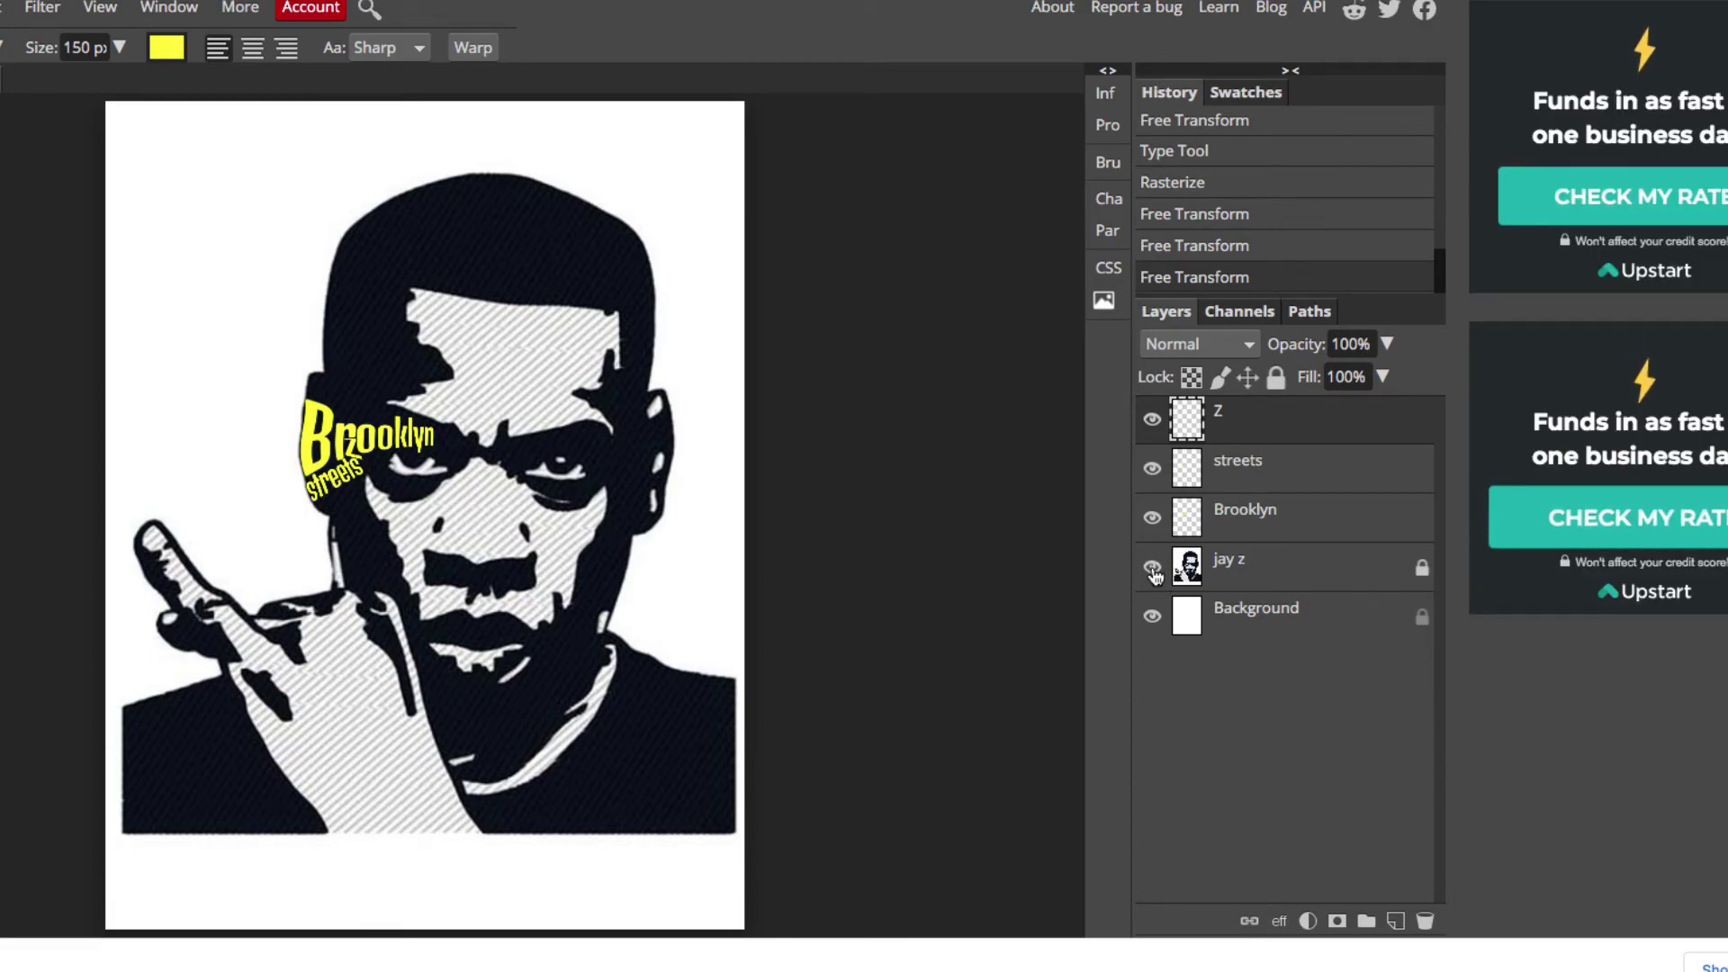
- Hide and reshow the jay z portrait, then duplicate the Brooklyn layer
left_click(1152, 567)
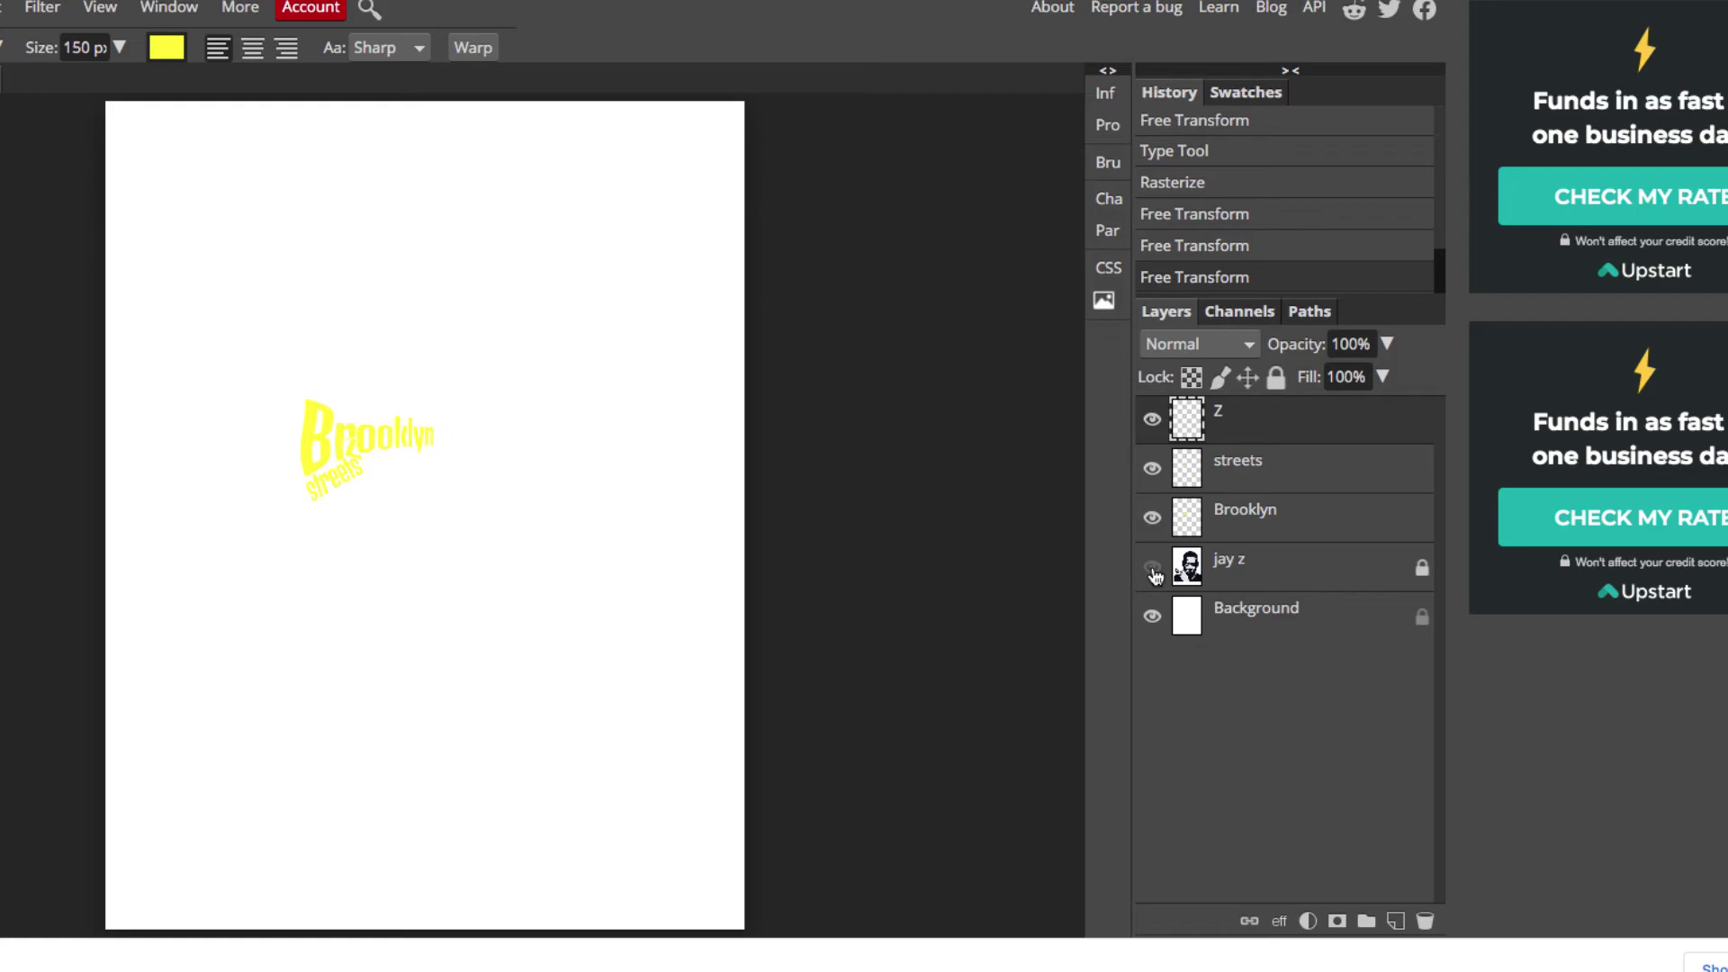
left_click(1153, 569)
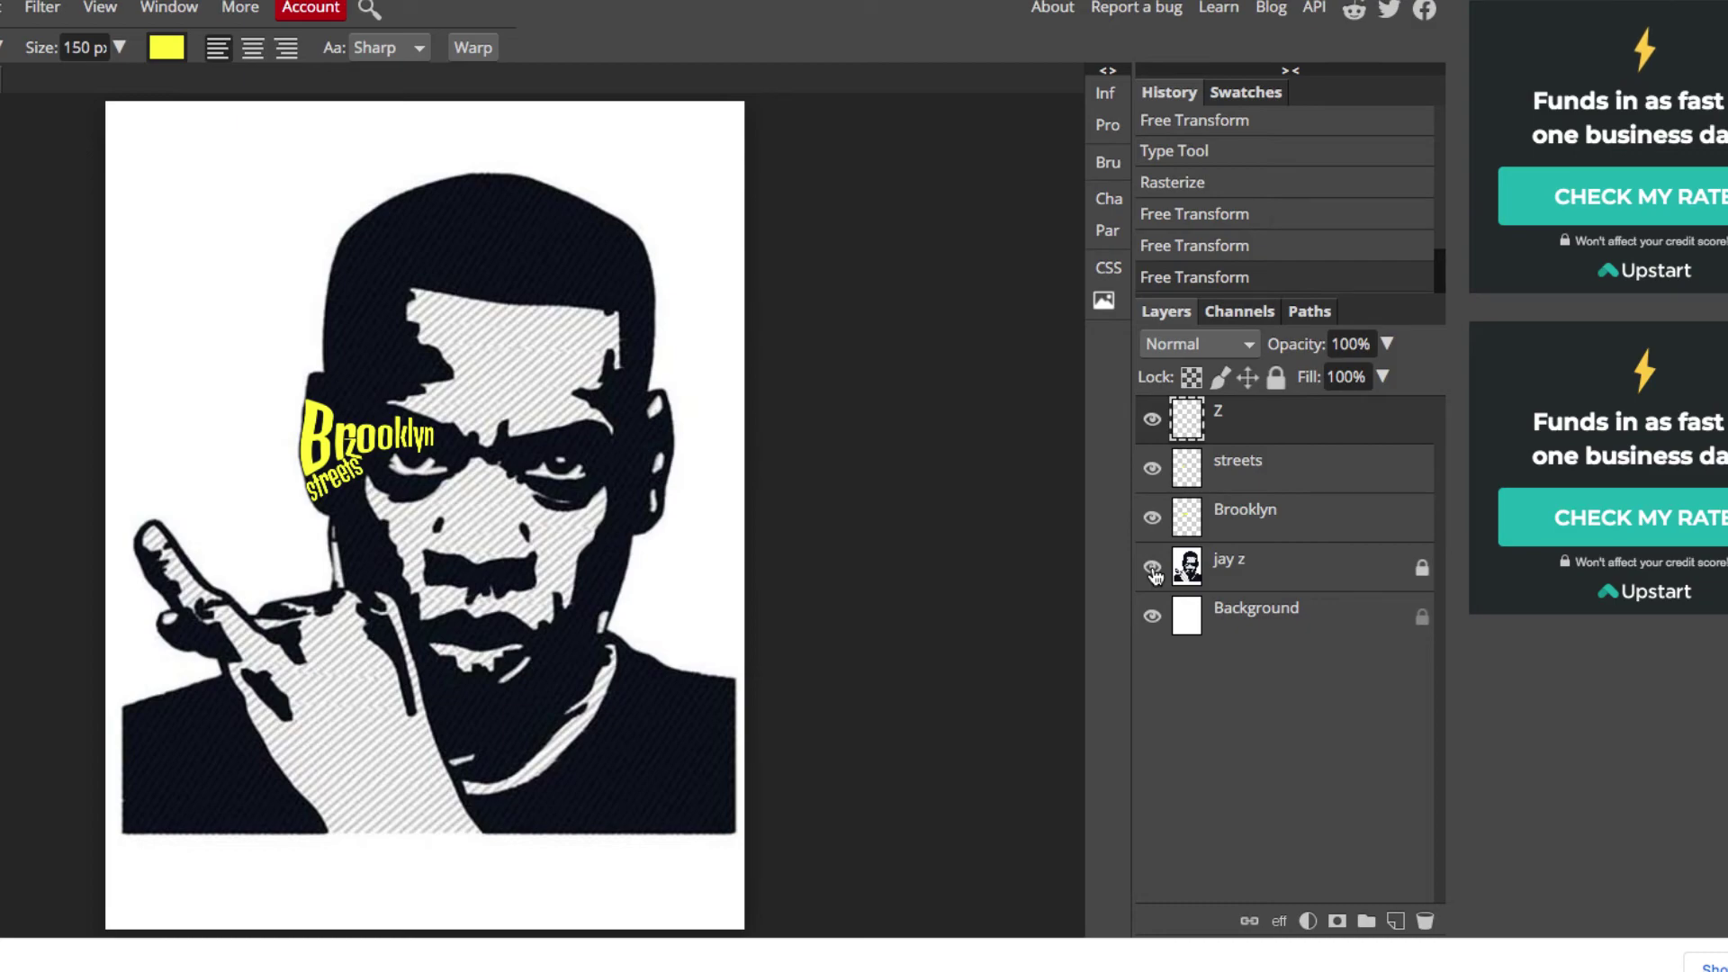
left_click(1293, 526)
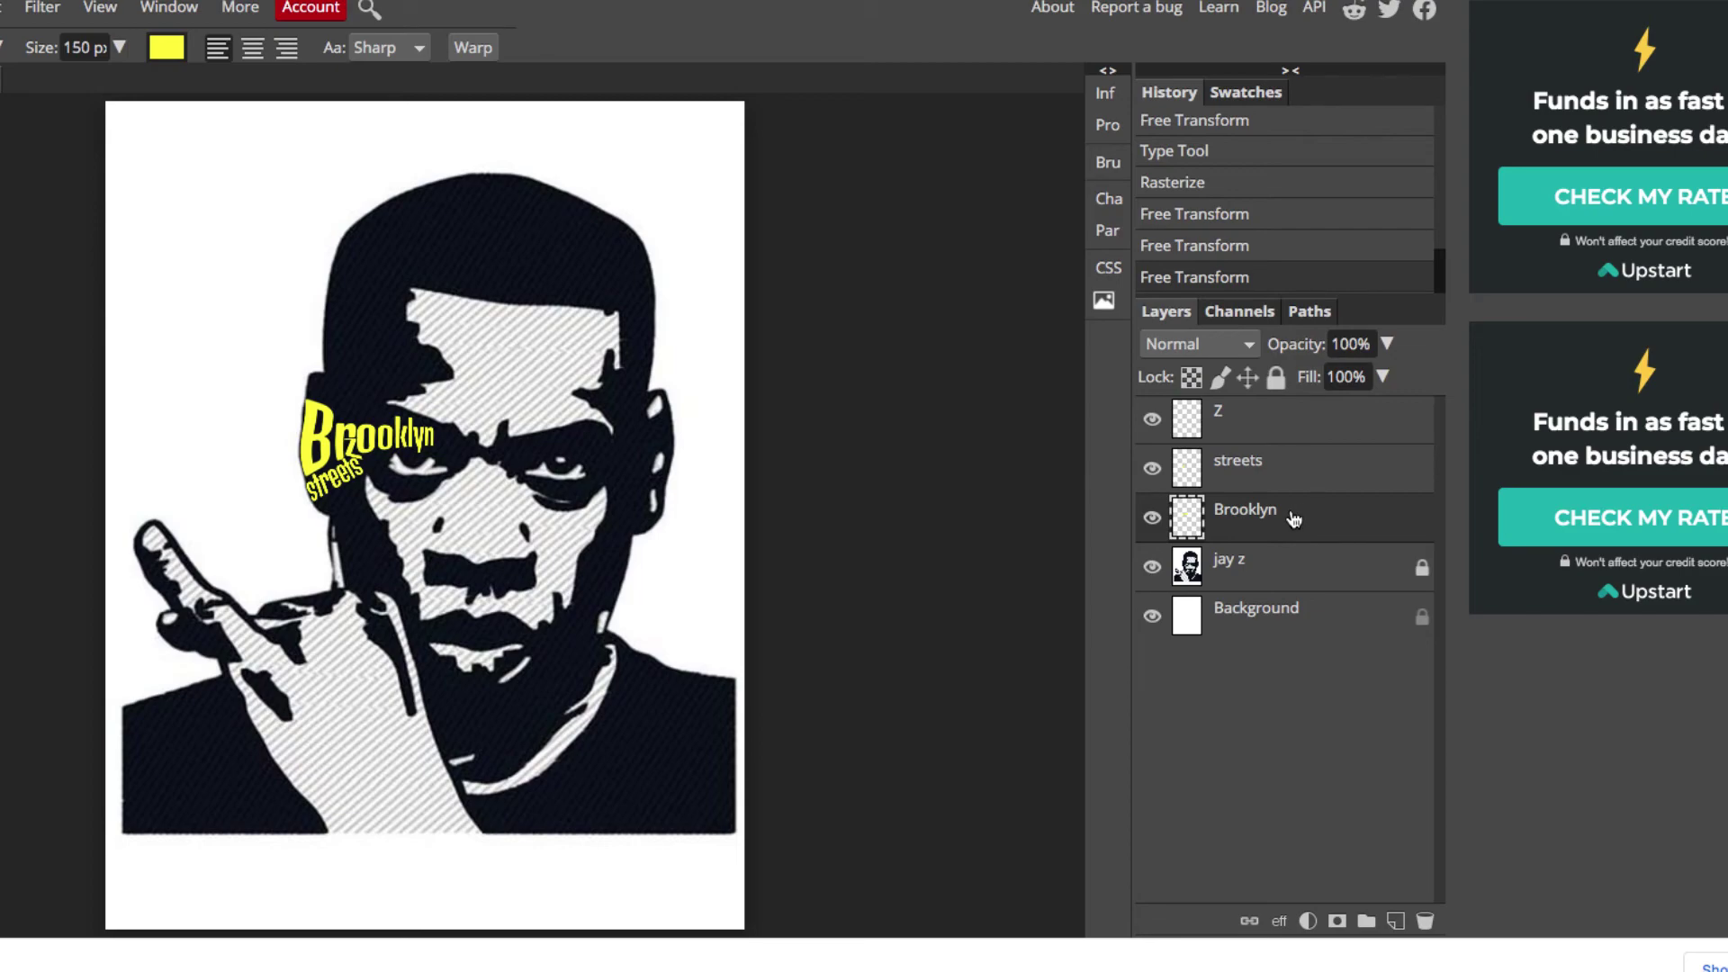
left_click_drag(1301, 521, 1397, 922)
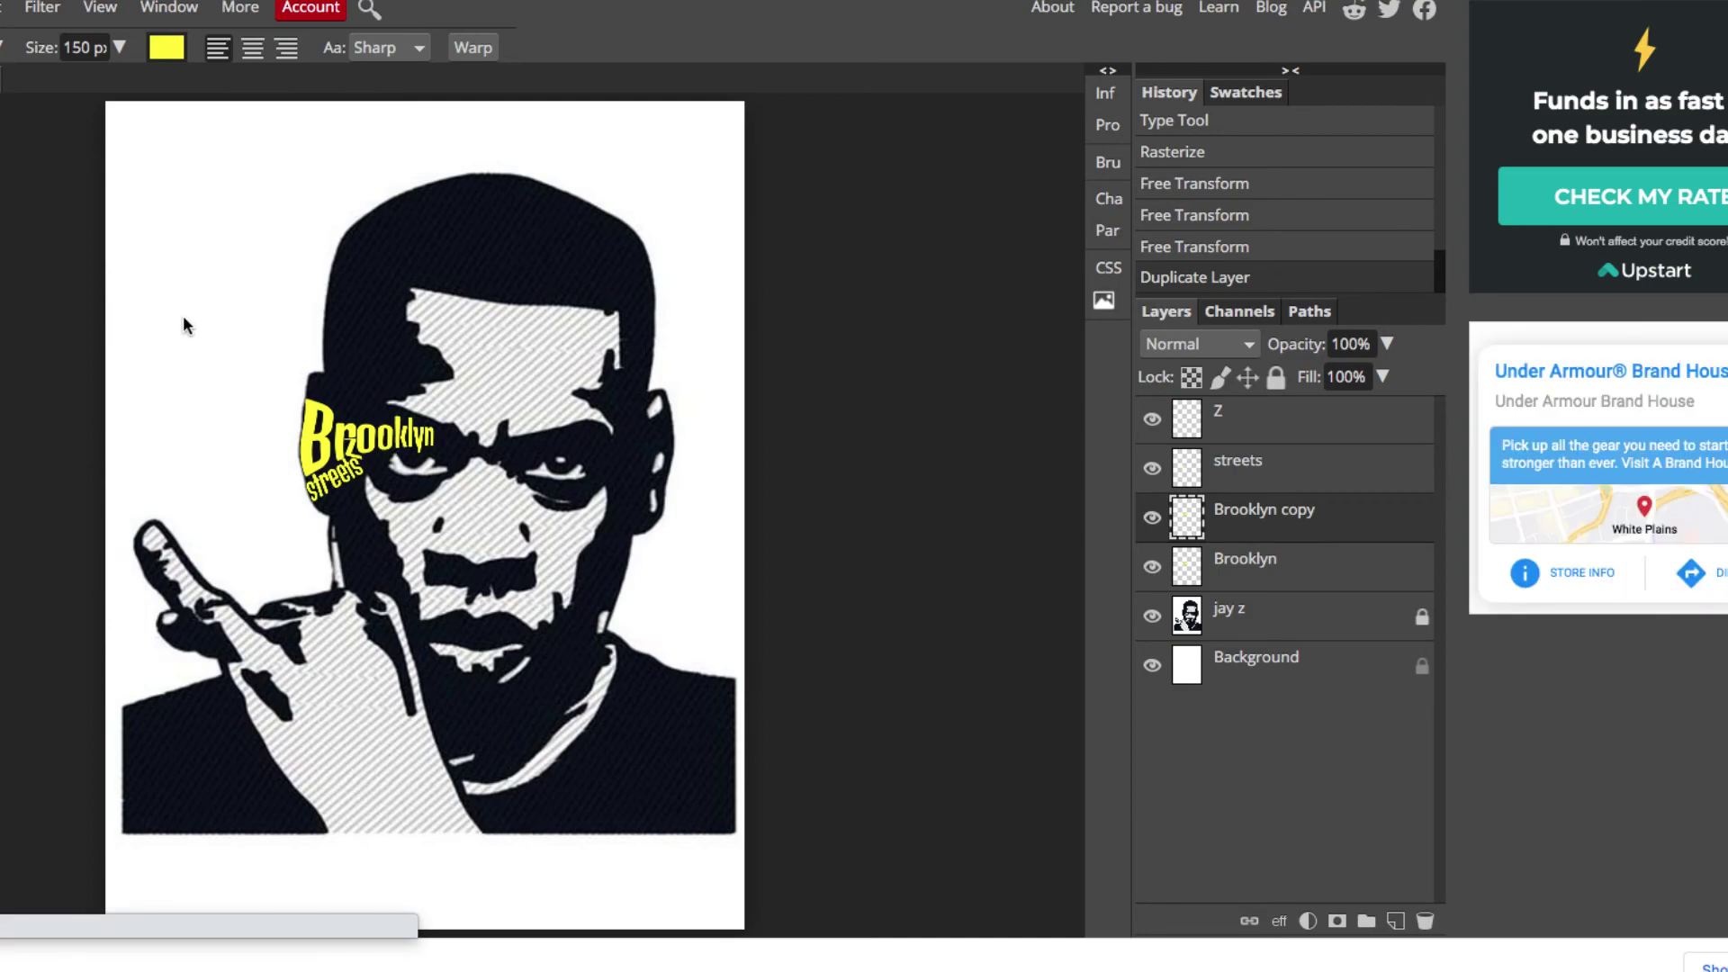
- Move the Brooklyn copy onto the cap and rotate it about 99.5° to run down the head
key("v")
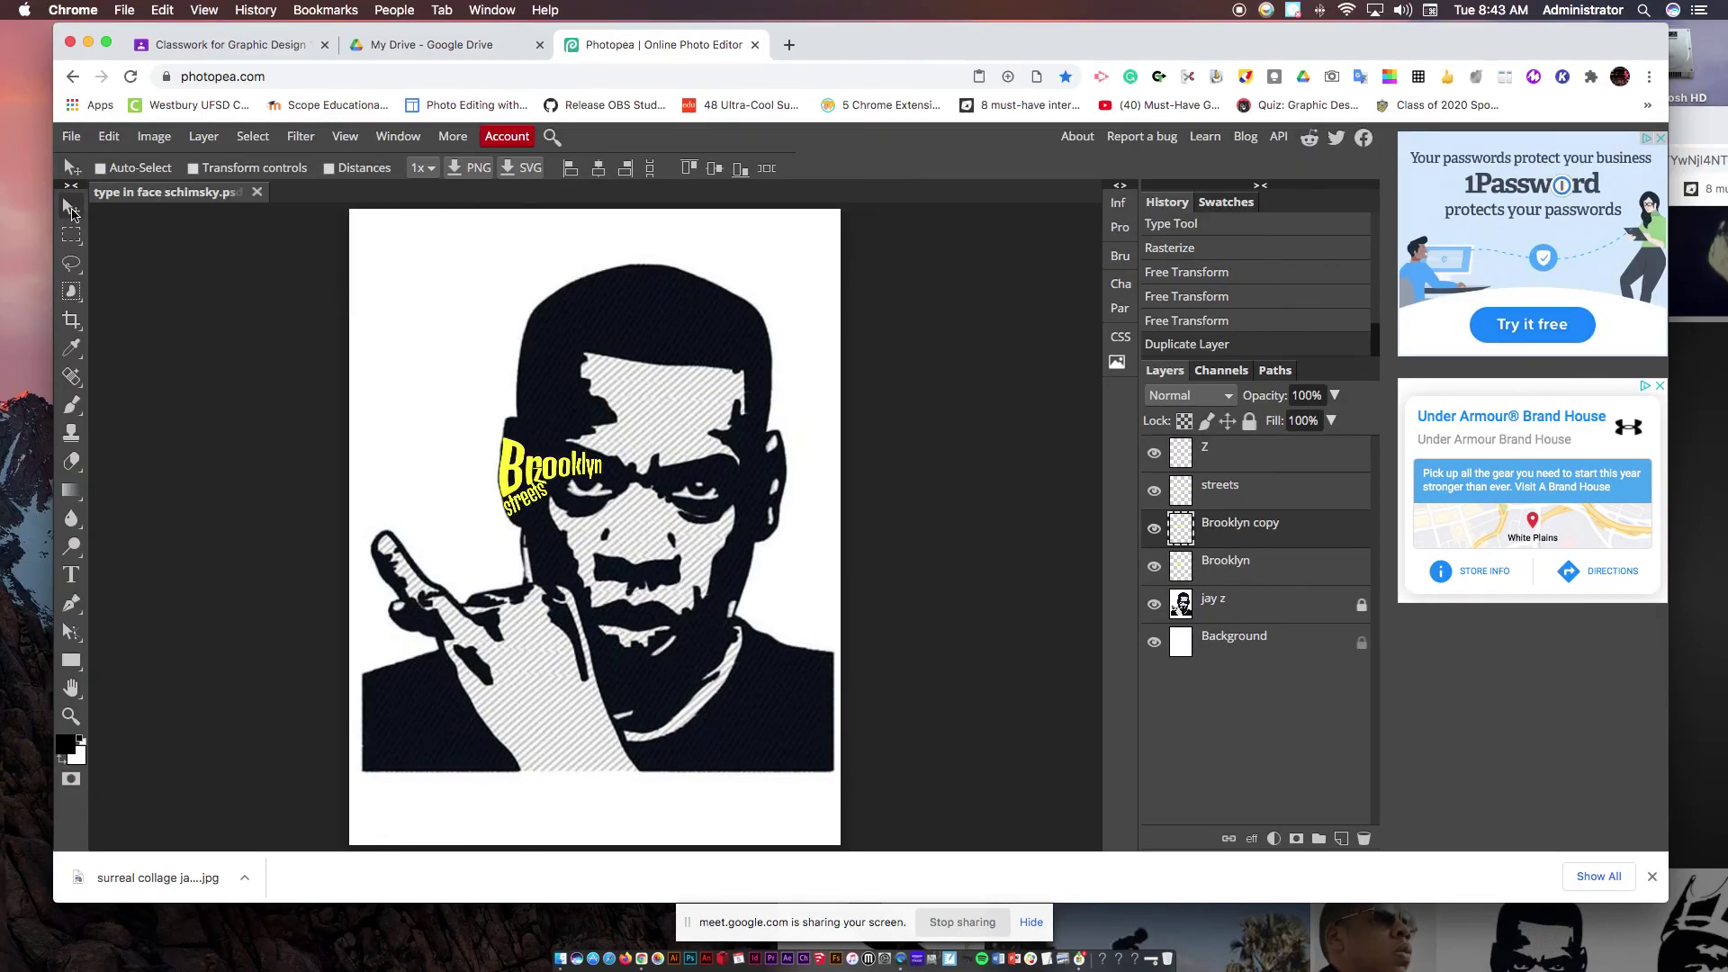
left_click_drag(523, 455, 625, 301)
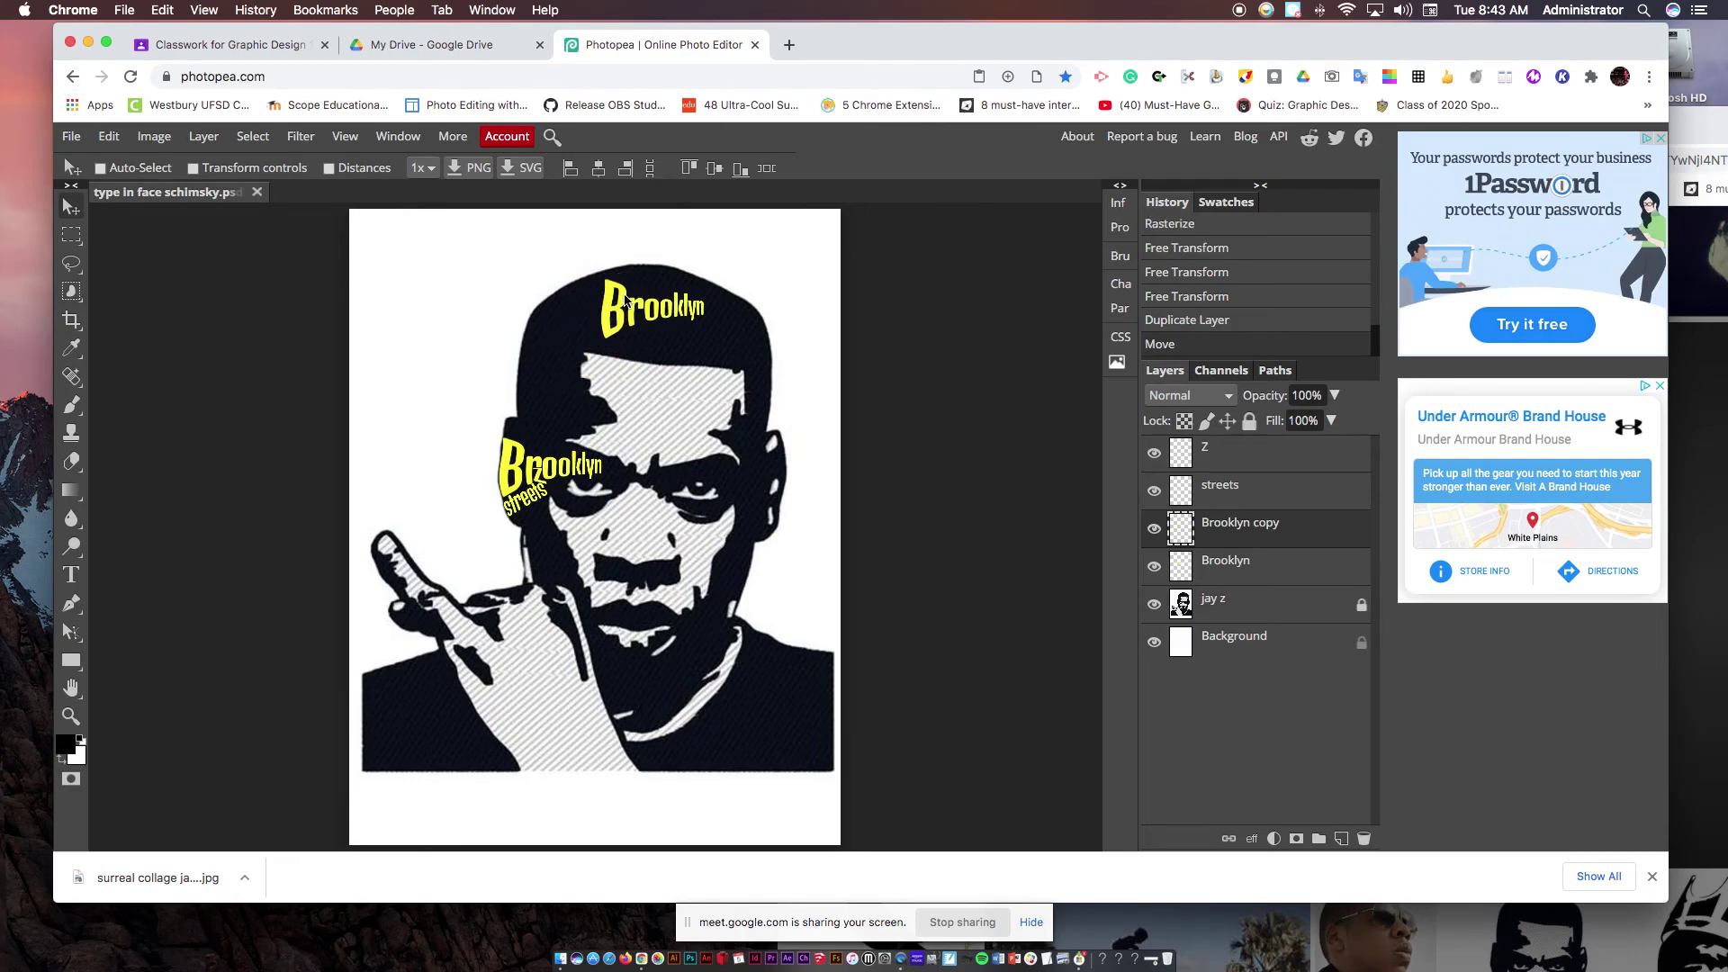
key("alt+super+t")
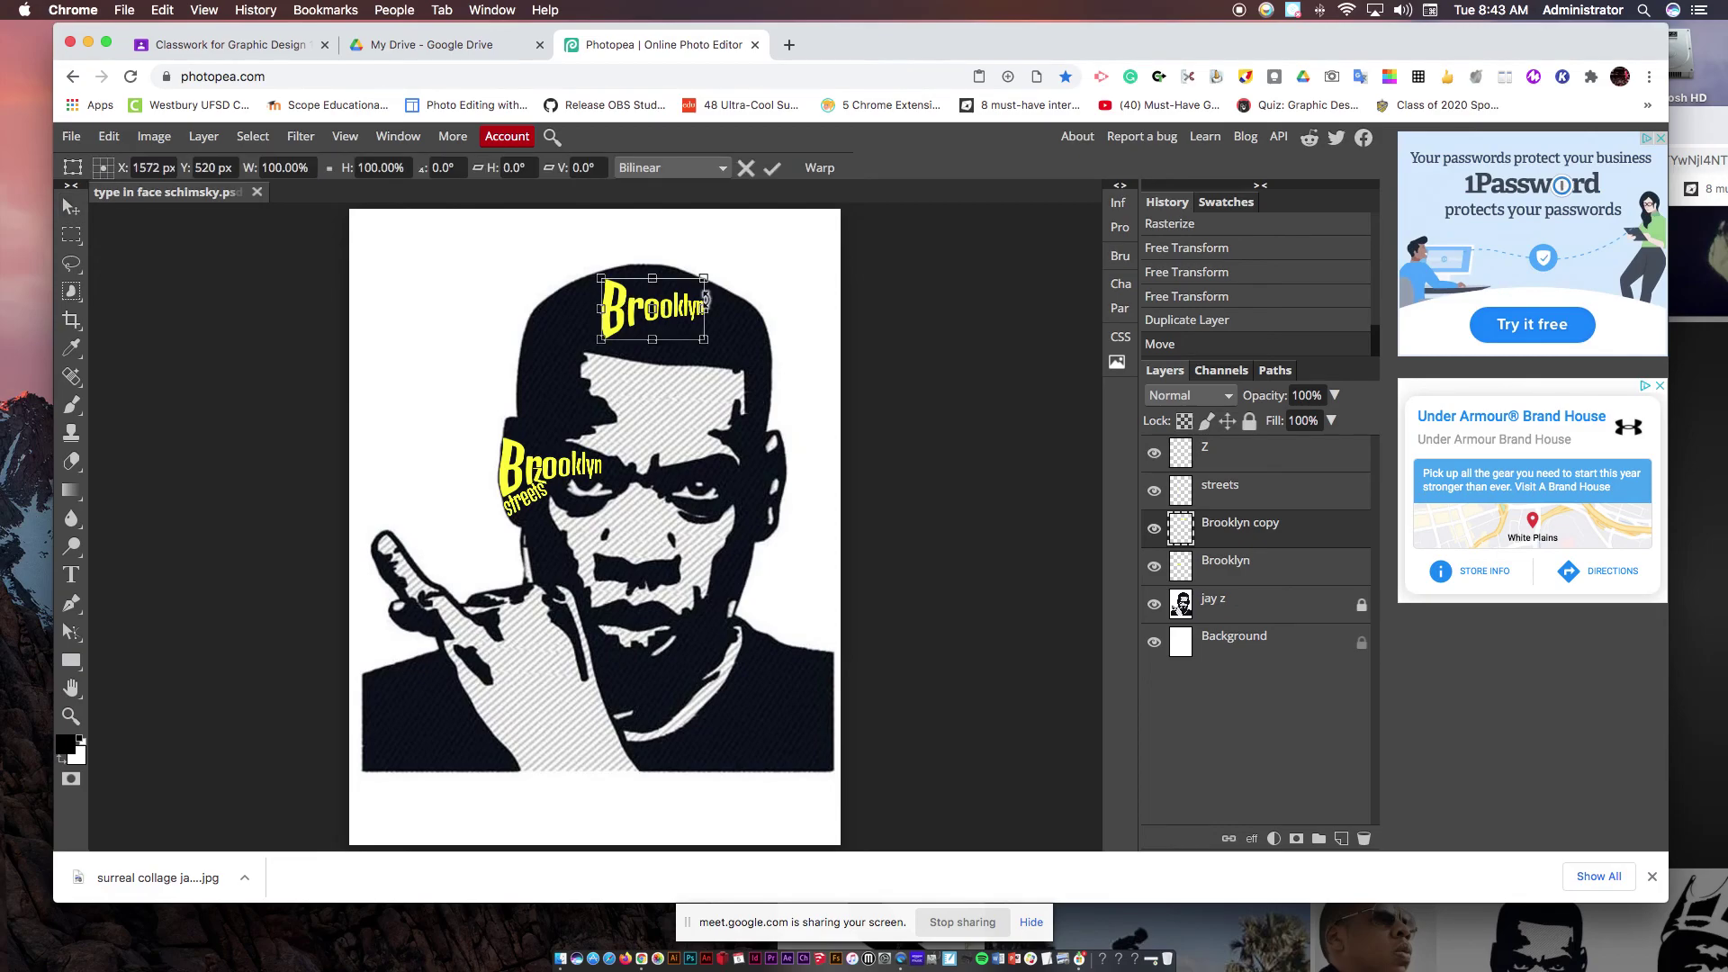
left_click_drag(707, 297, 654, 277)
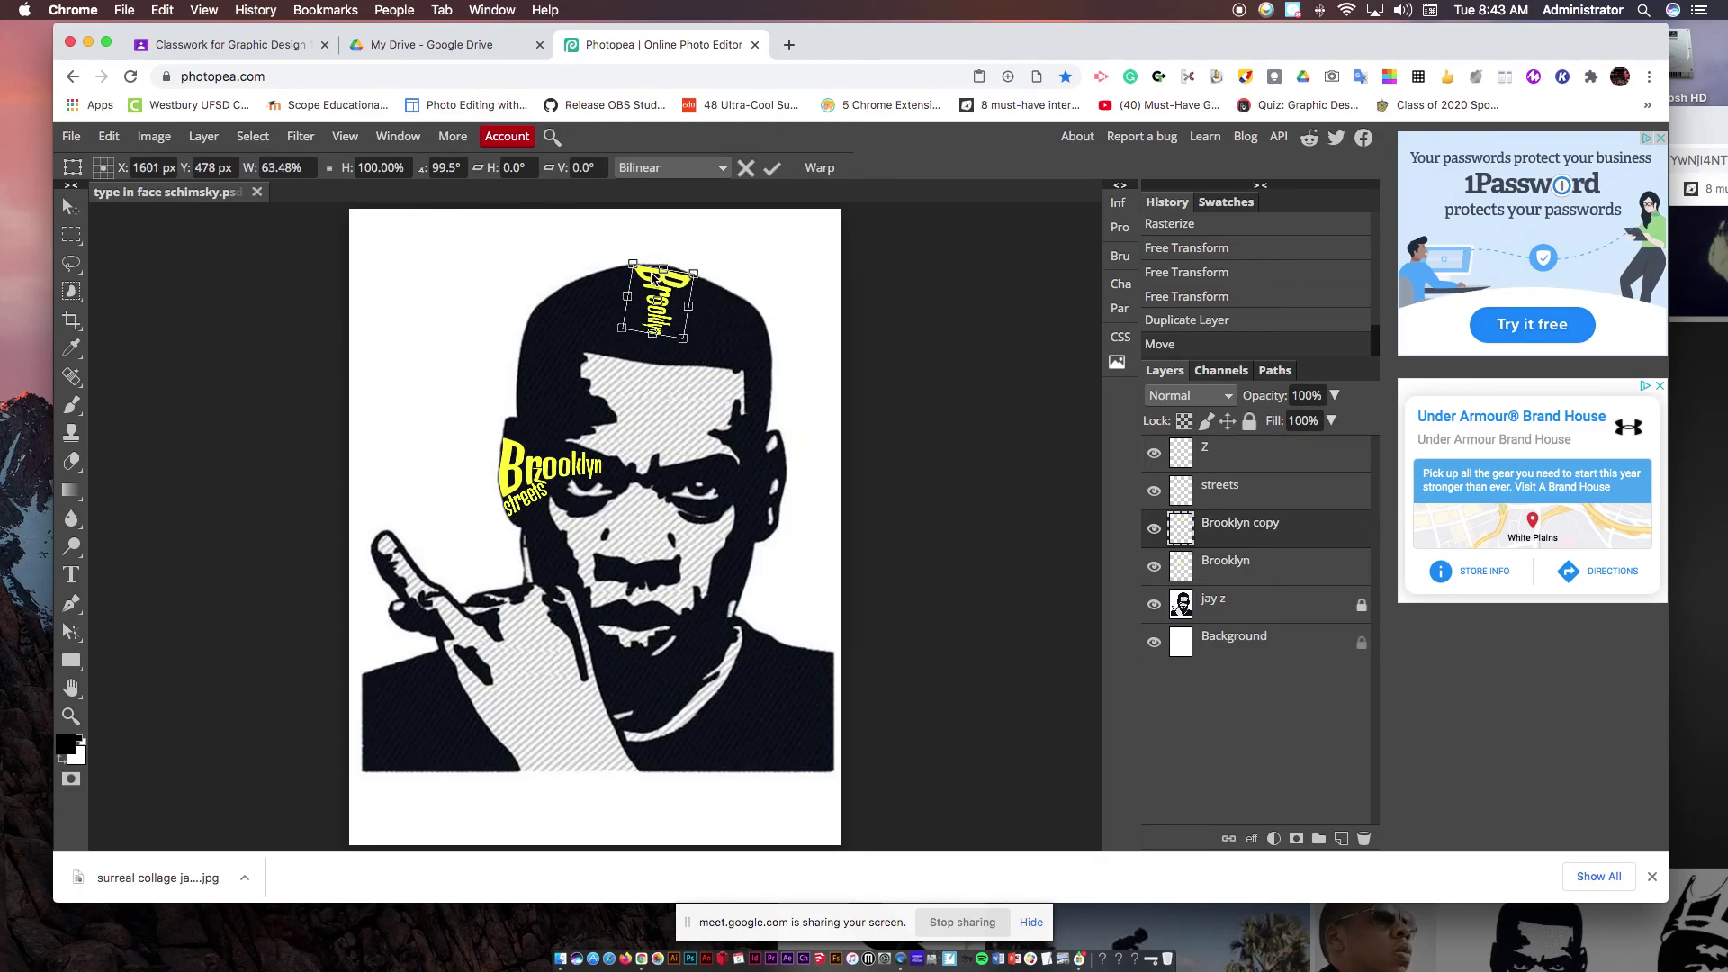
left_click(627, 258)
left_click(684, 270)
left_click(706, 286)
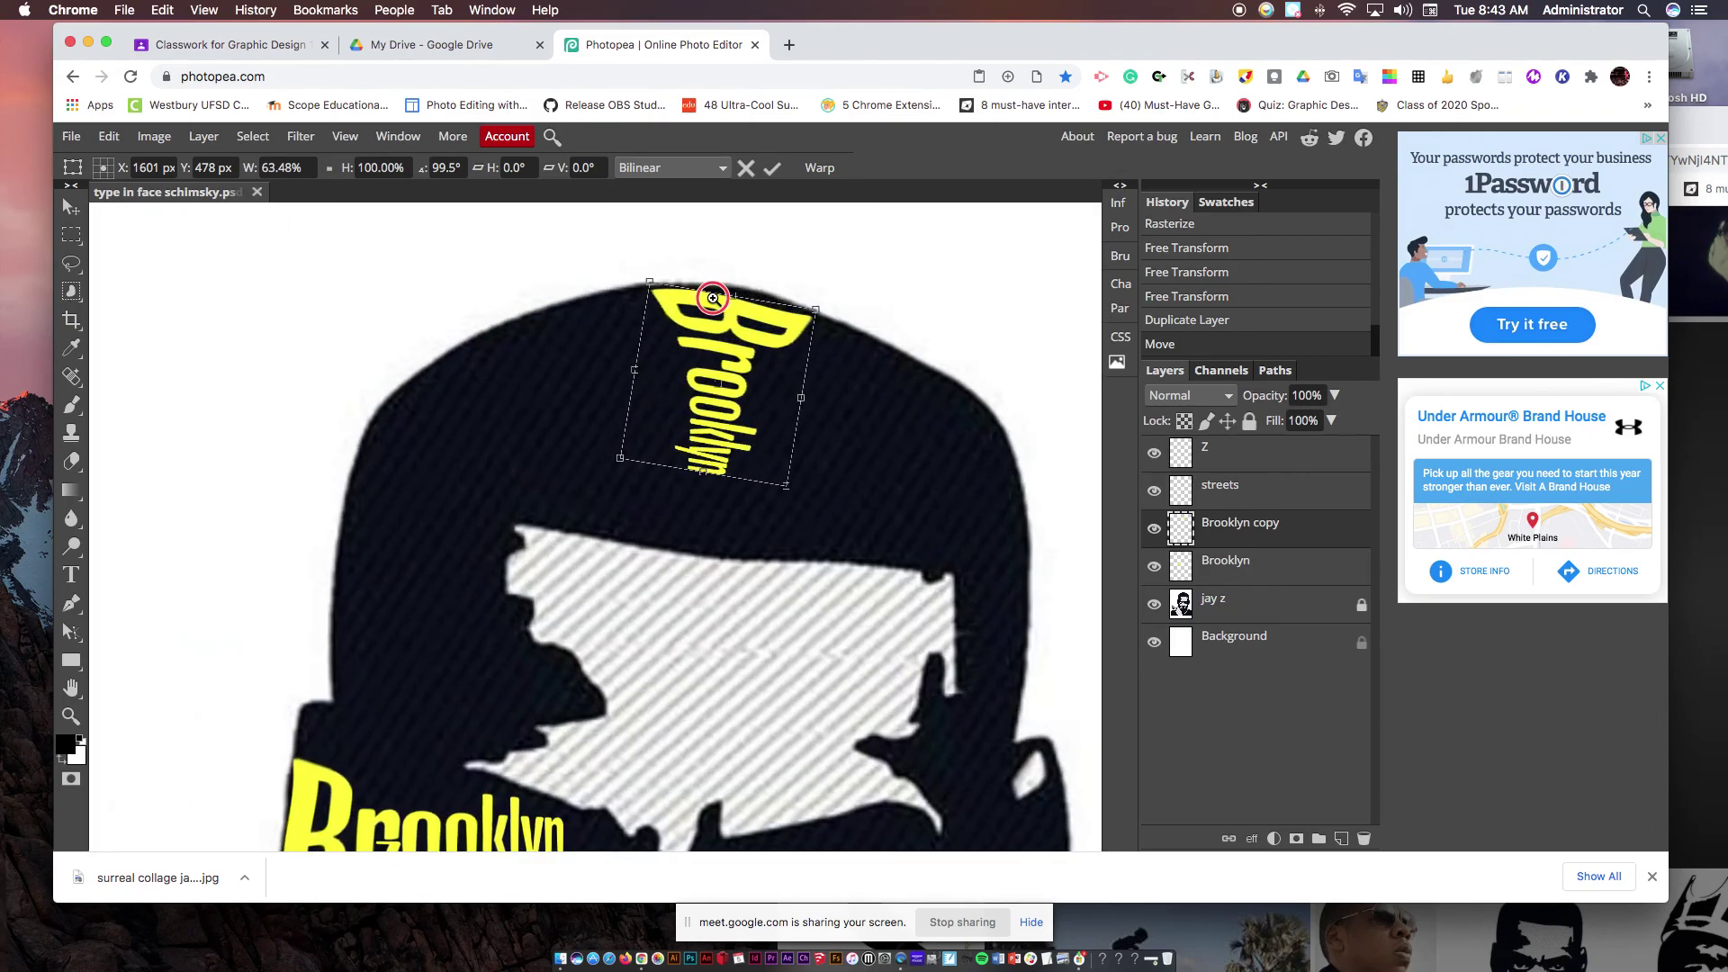
left_click(717, 301)
left_click(621, 257)
- Warp the Brooklyn copy to curve its top and pull its bottom corners toward the forehead, then apply
right_click(796, 353)
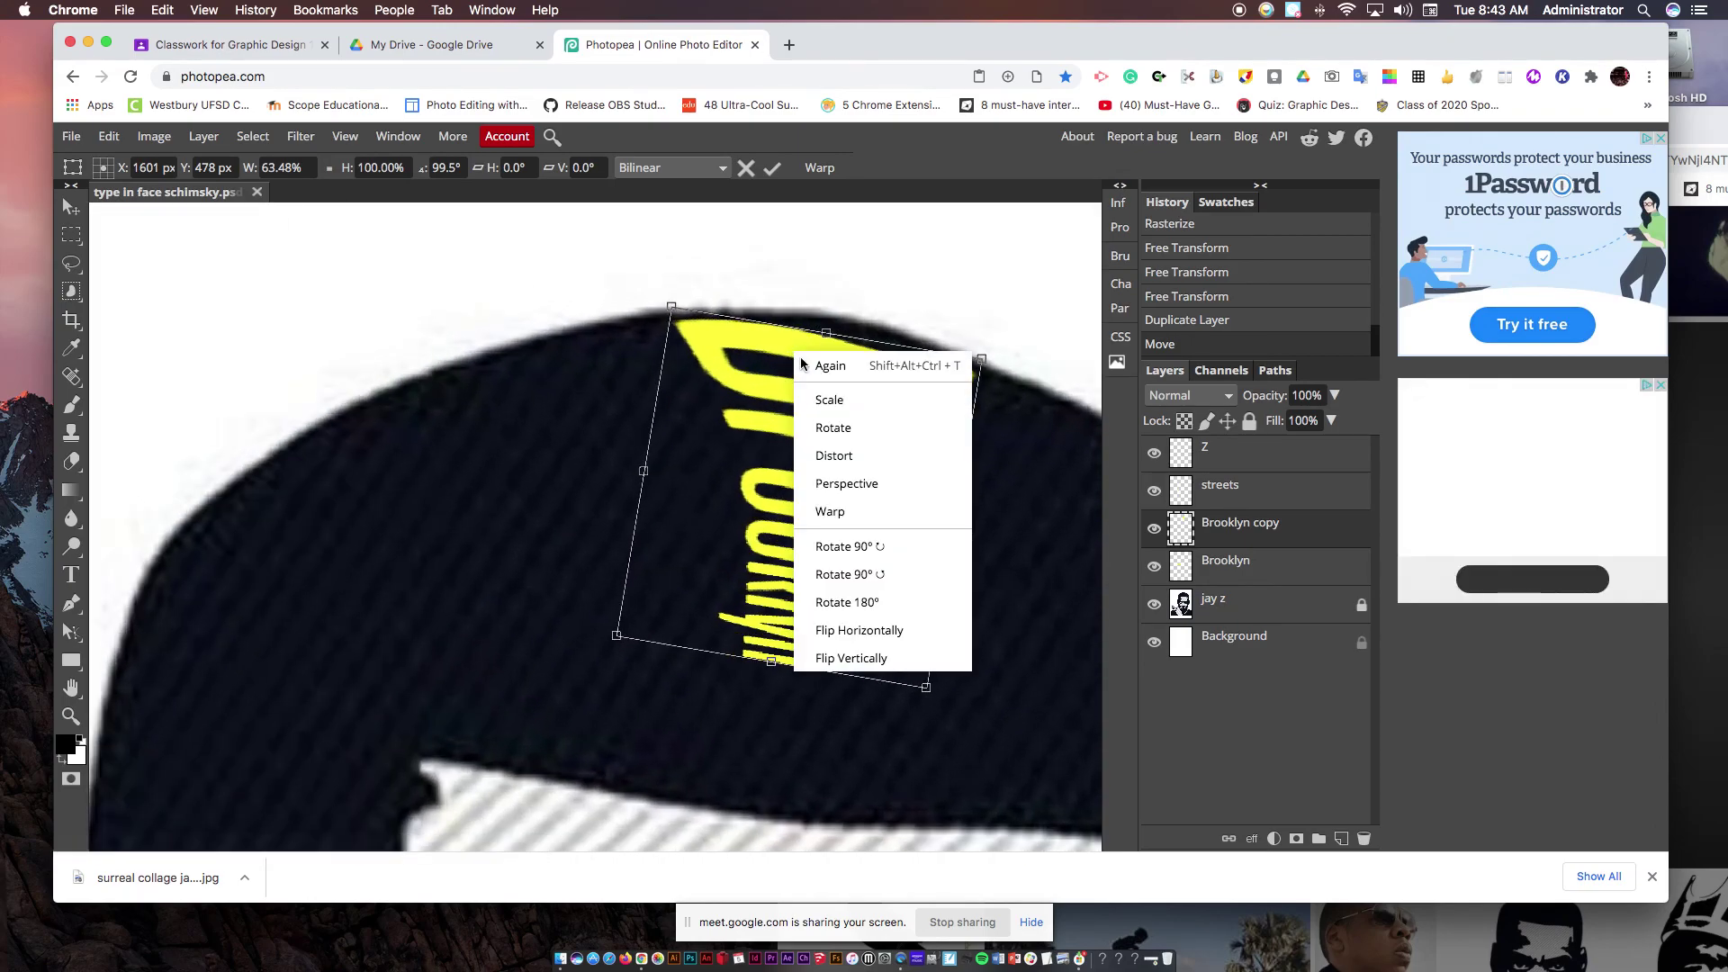
left_click(830, 511)
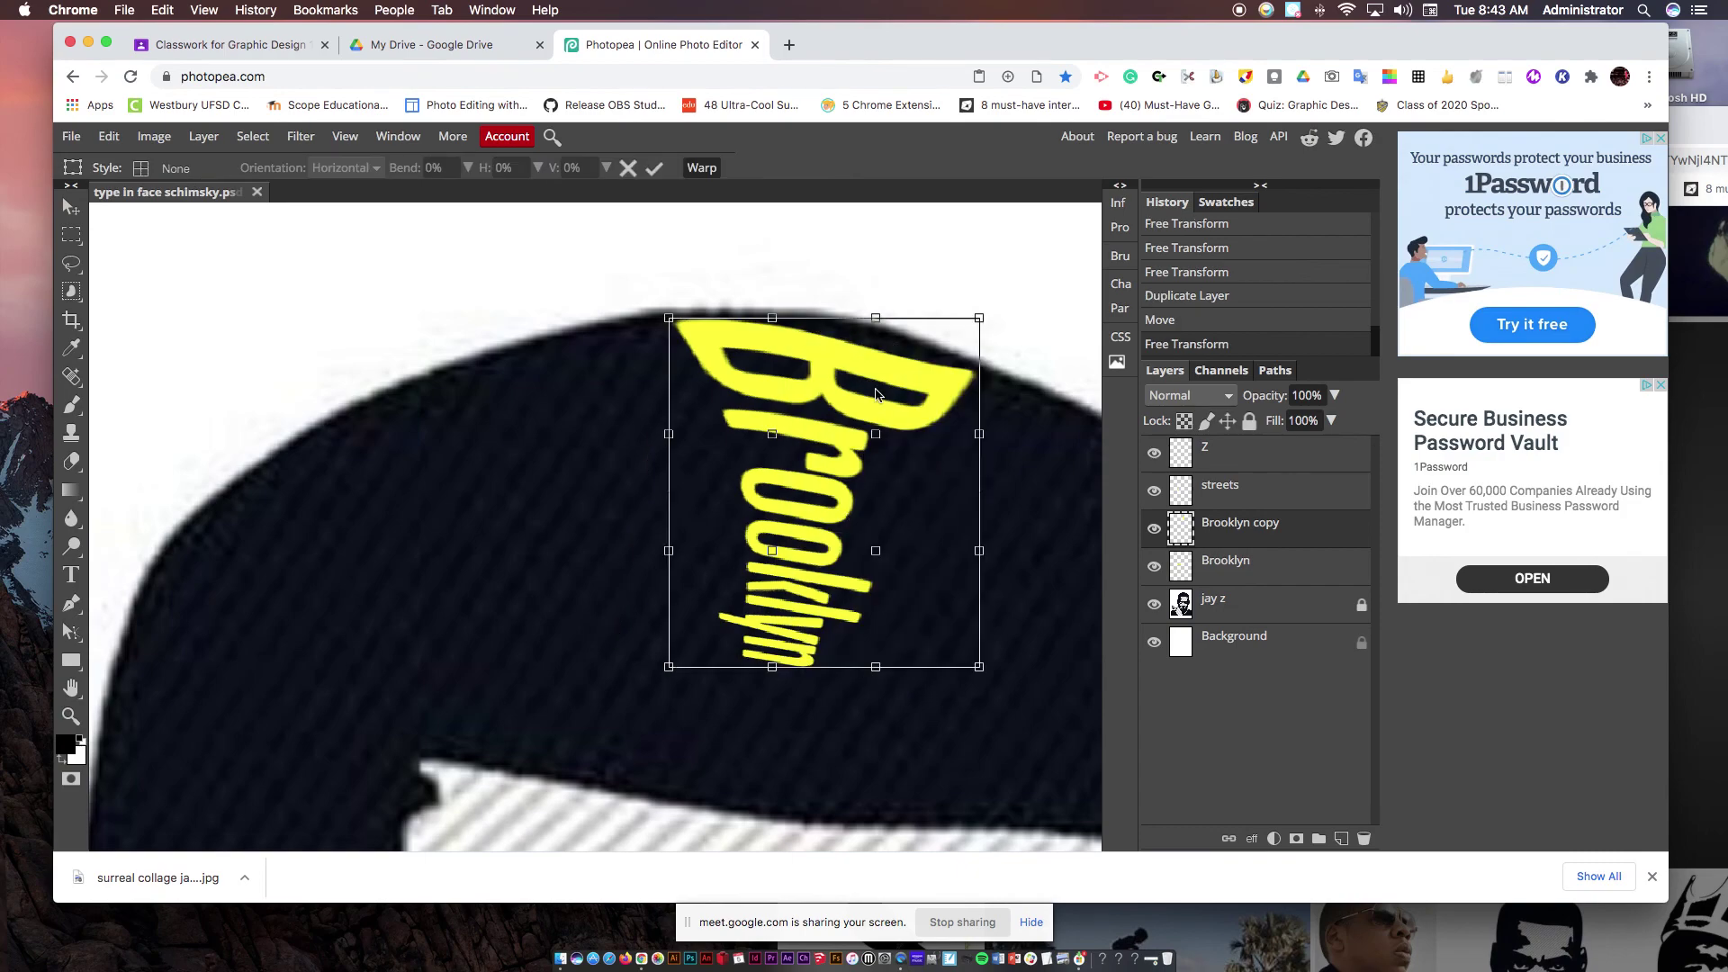
left_click_drag(874, 301, 903, 261)
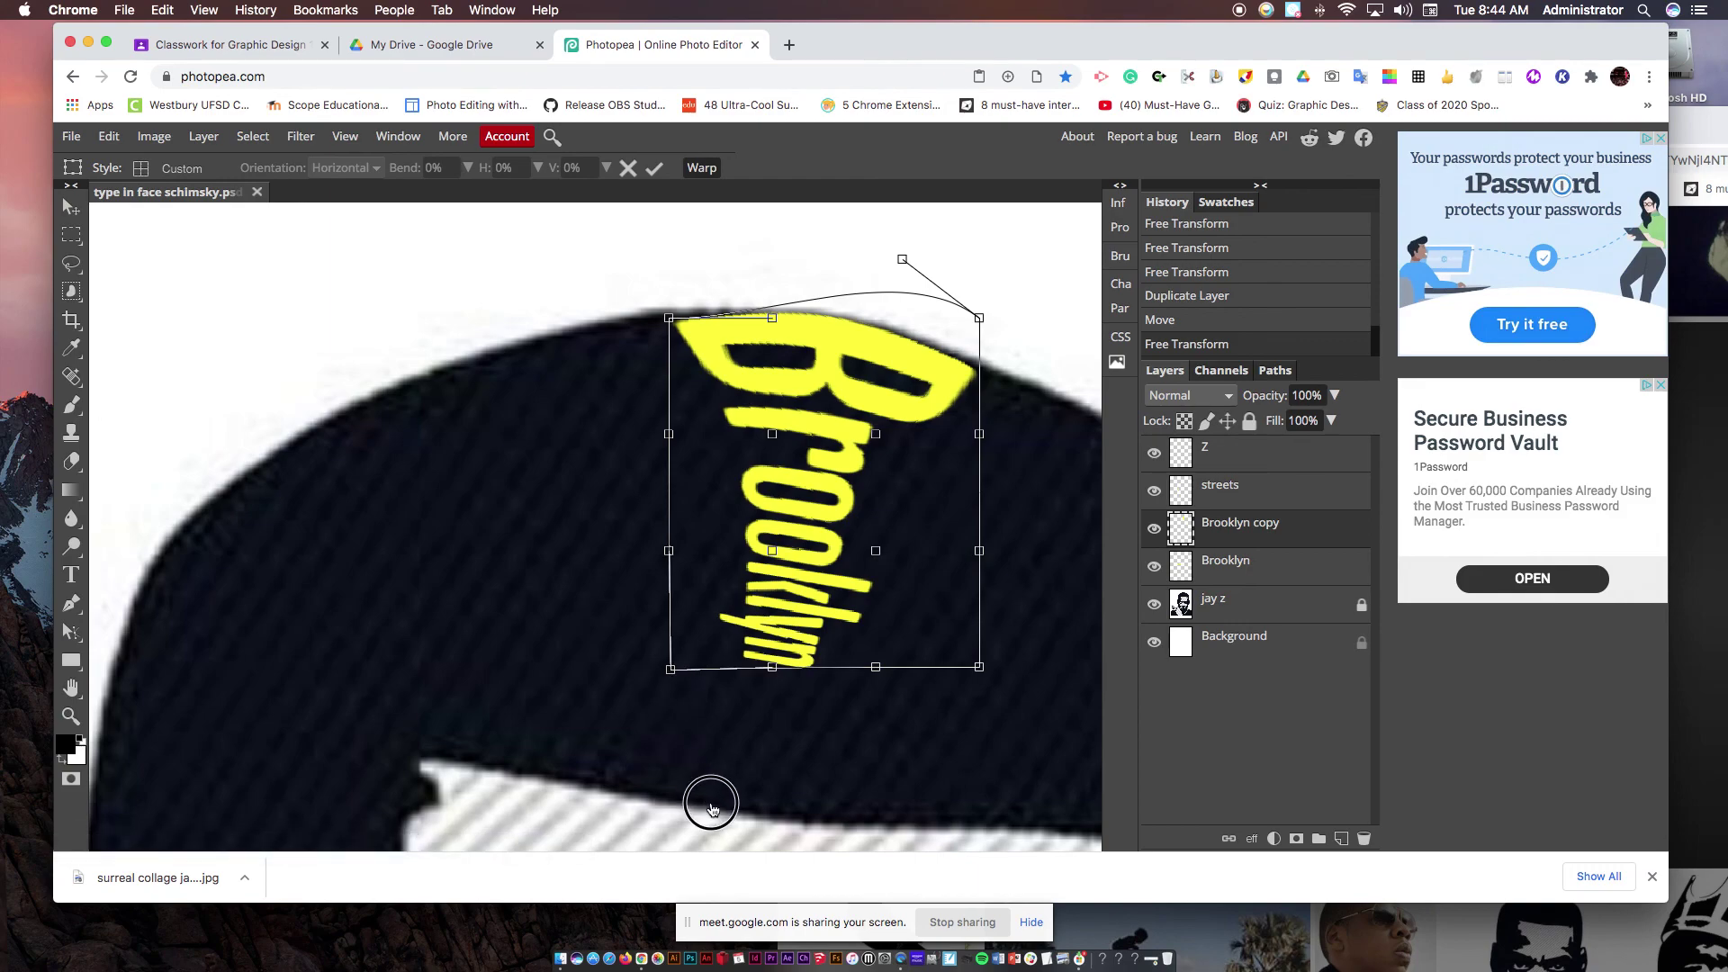
left_click_drag(707, 803, 711, 815)
left_click_drag(980, 675, 815, 821)
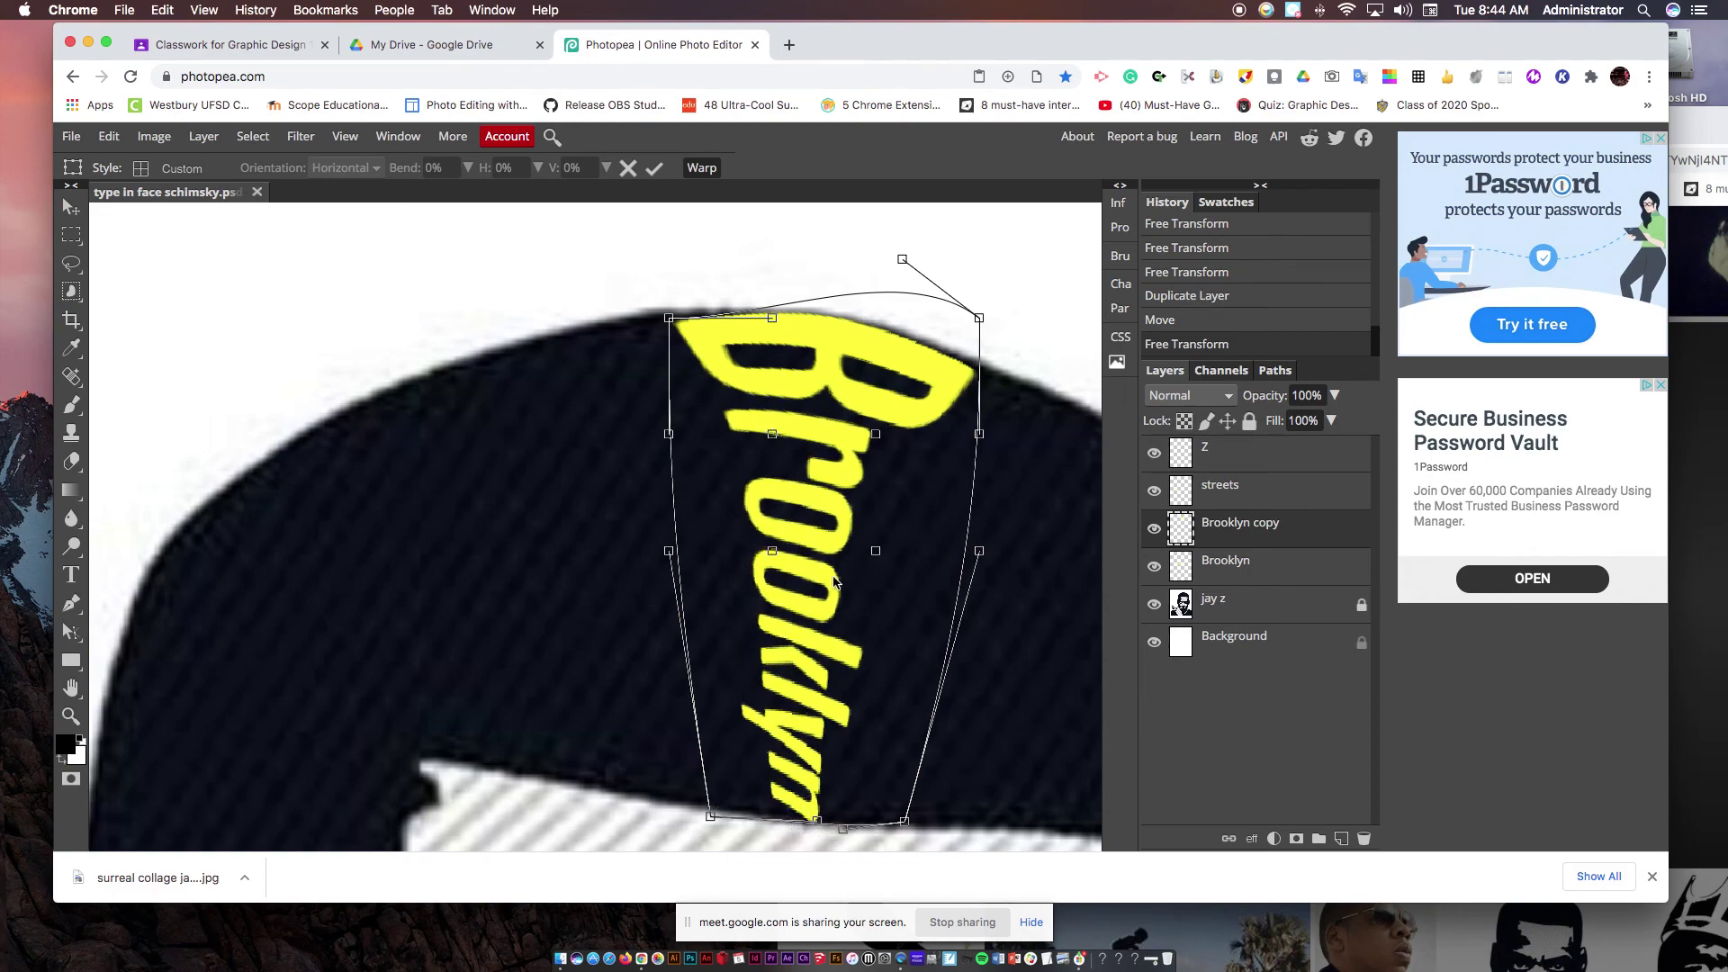
left_click(655, 173)
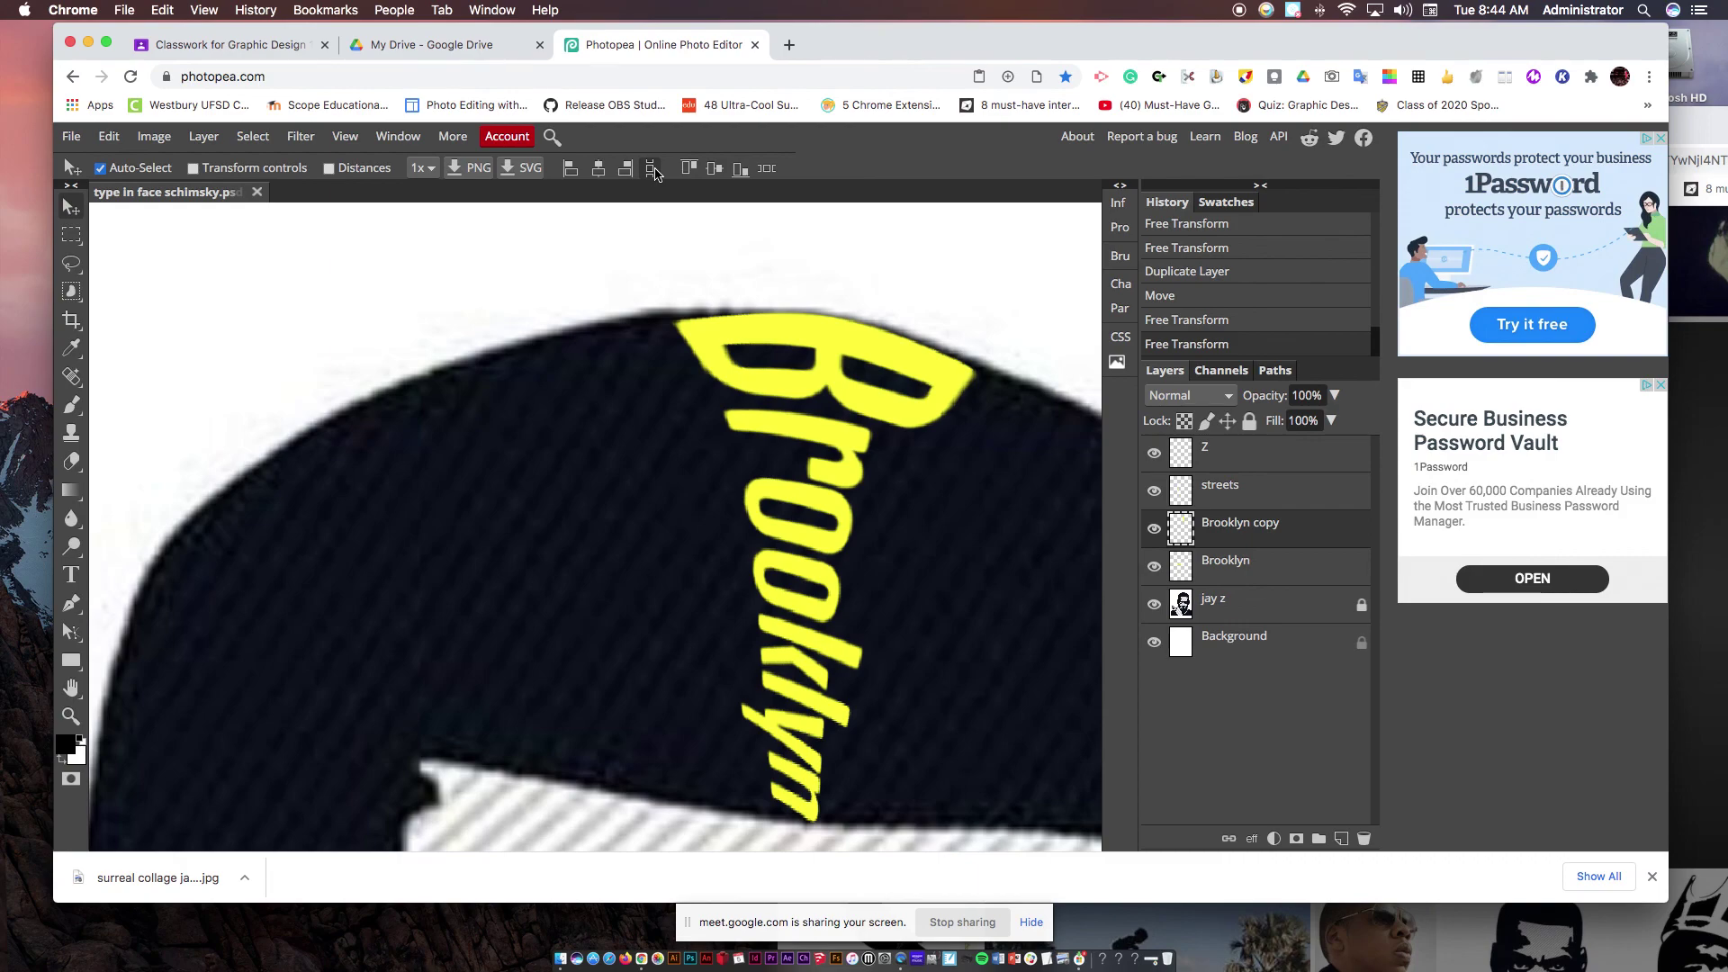
key("super+0")
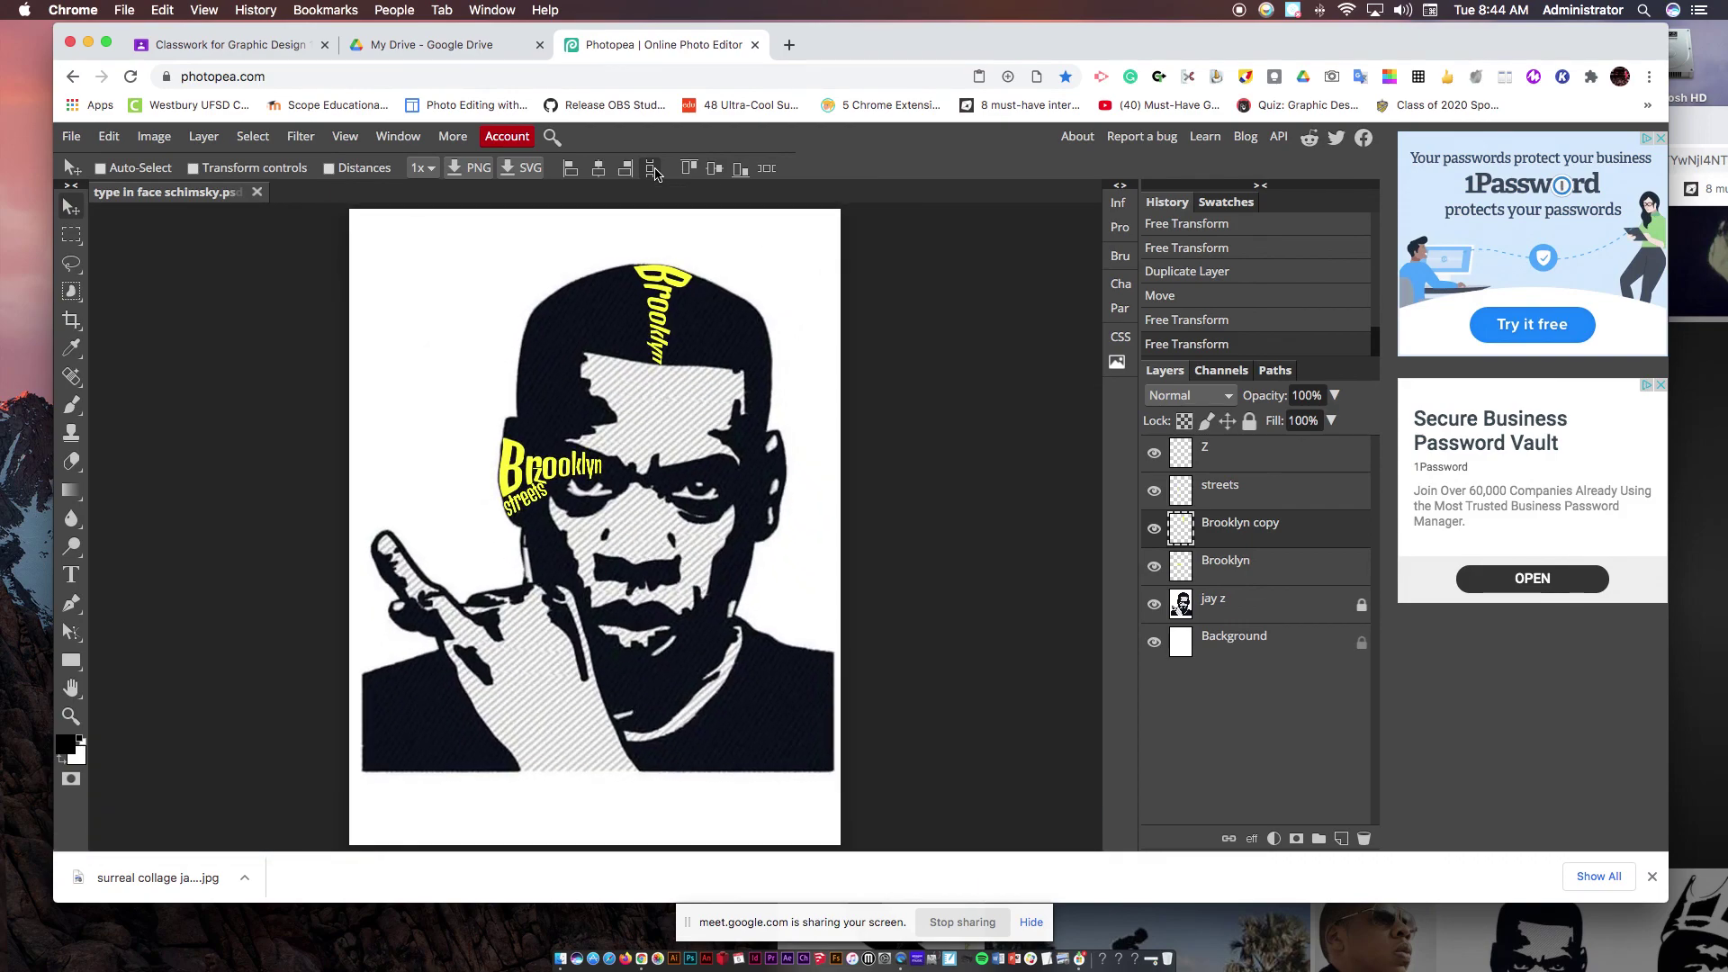